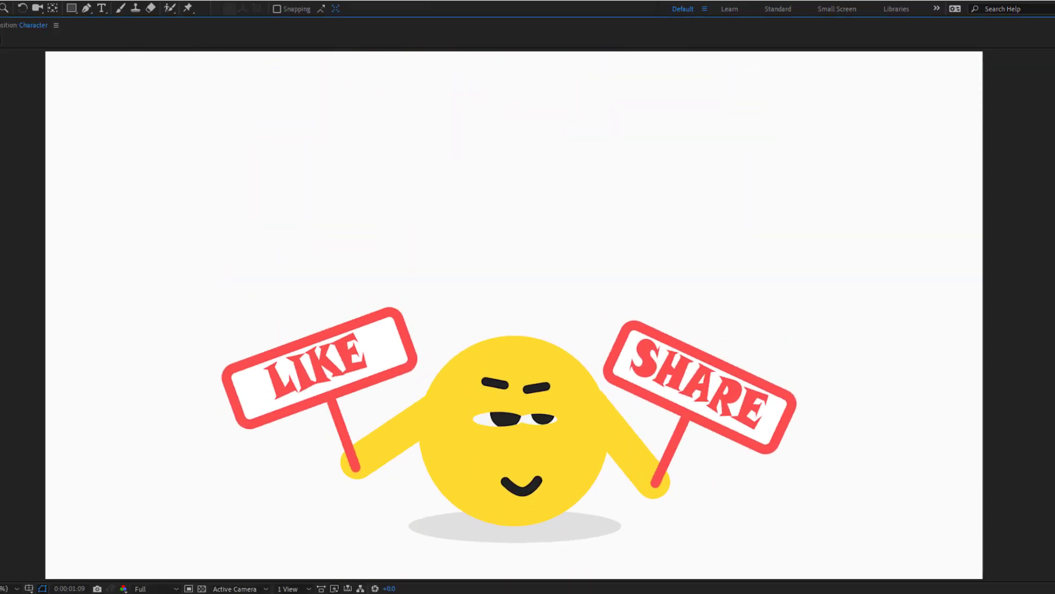
key(space)
key(grave)
key(space)
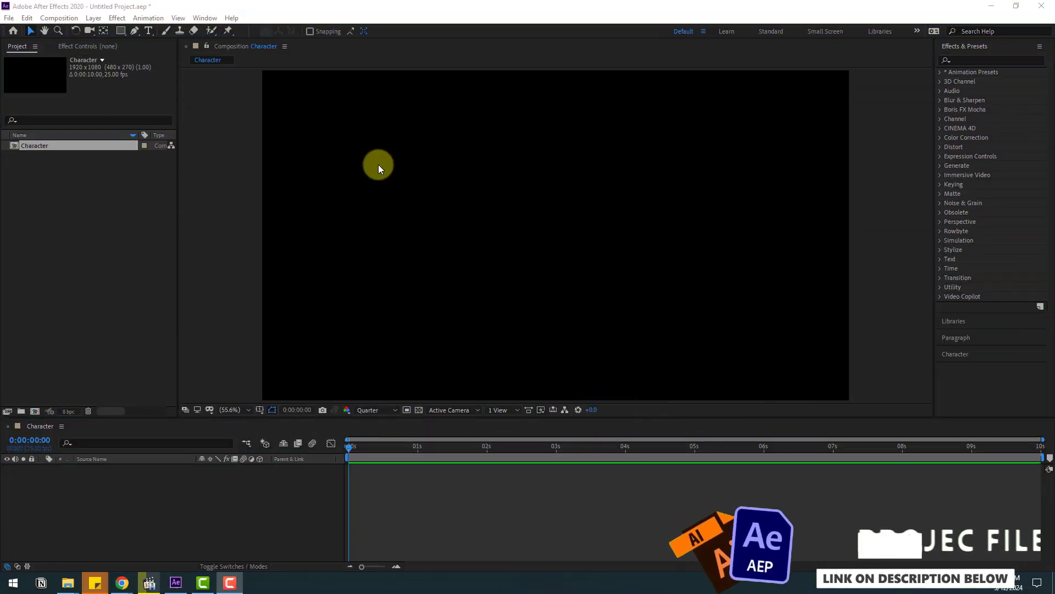
Create a near-white solid named BG in the Character composition and lock its layer
right_click(109, 476)
mouse_move(190, 360)
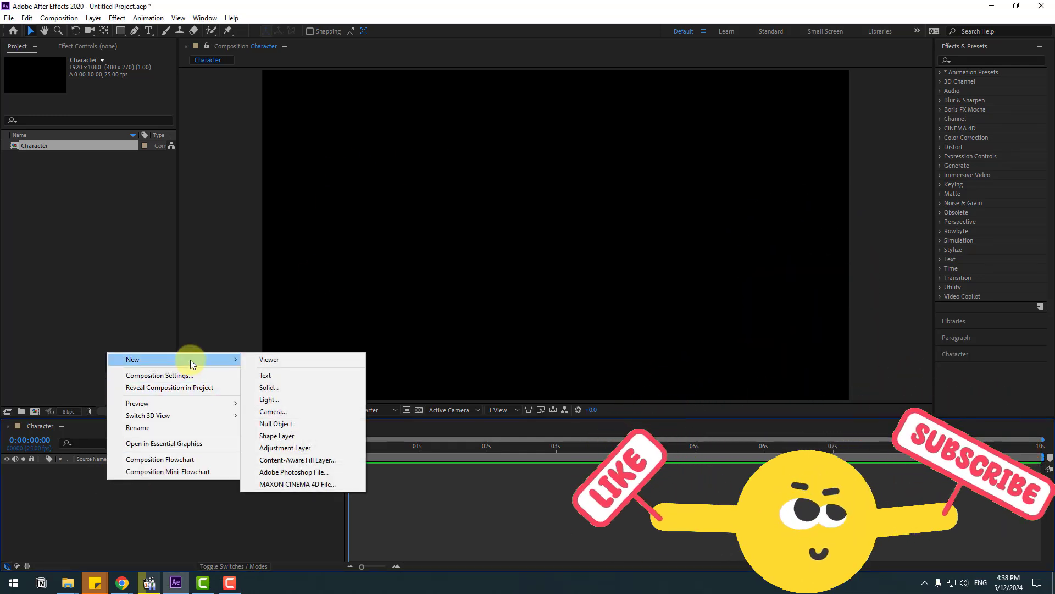
click(270, 388)
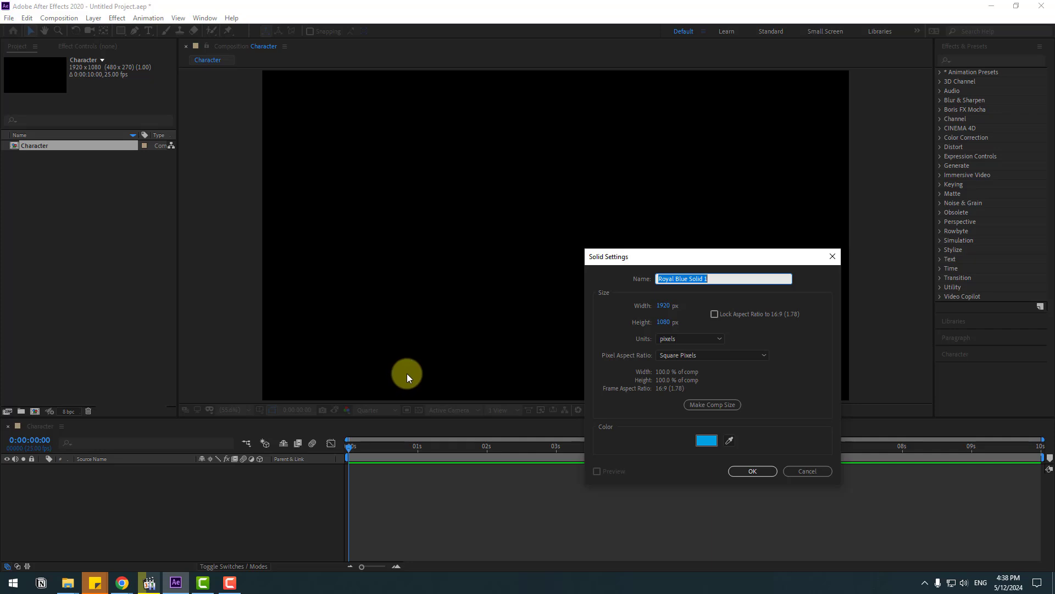
click(698, 440)
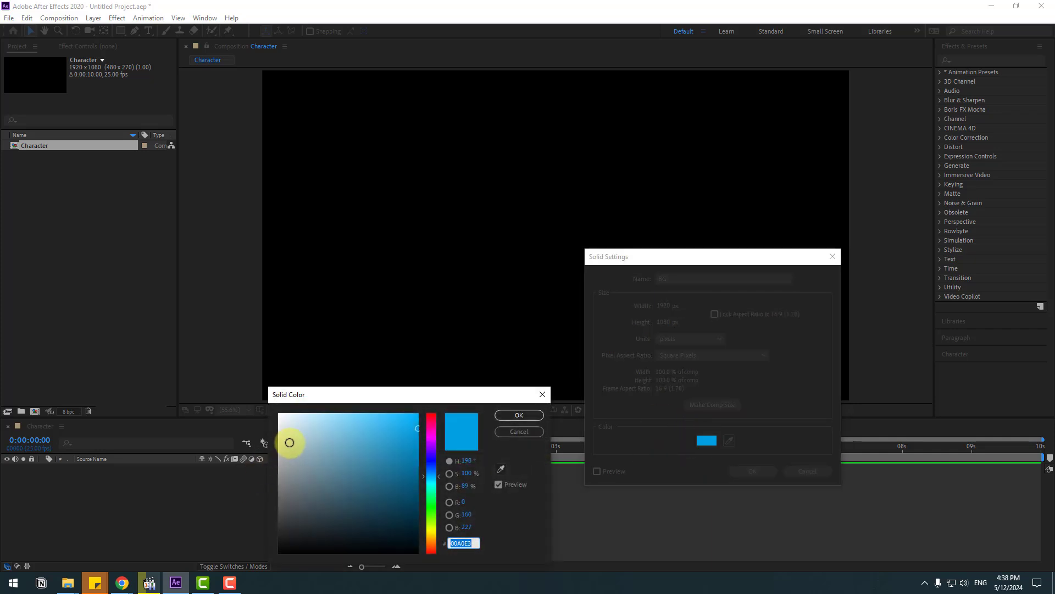
drag(290, 440, 246, 411)
click(500, 415)
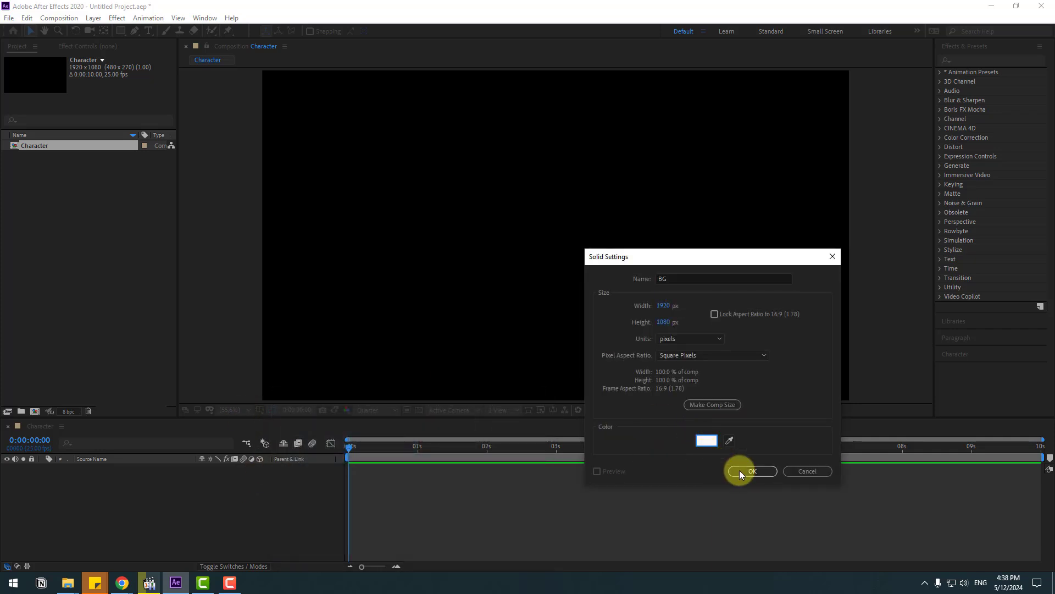
click(743, 470)
click(33, 468)
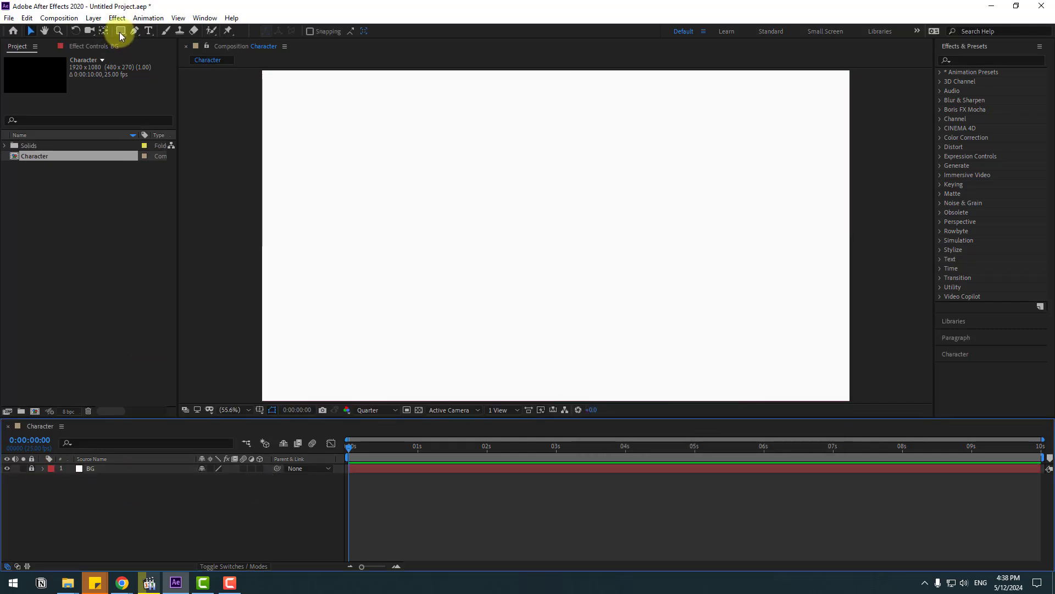
Show the title/action safe guides and draw a circle with the Ellipse tool just below and beside the composition's centre mark
drag(120, 32, 152, 51)
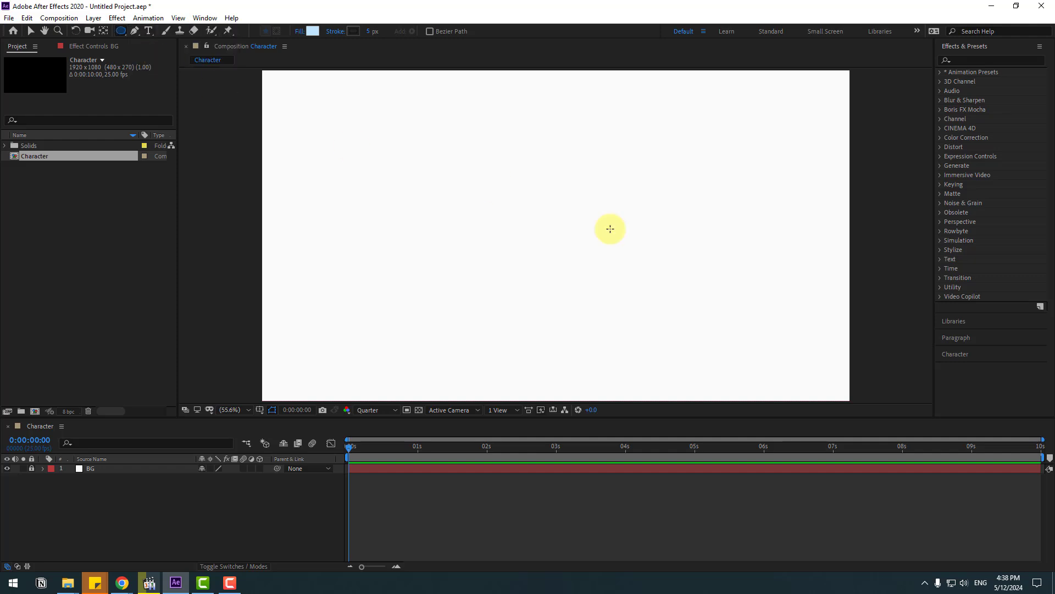
click(257, 412)
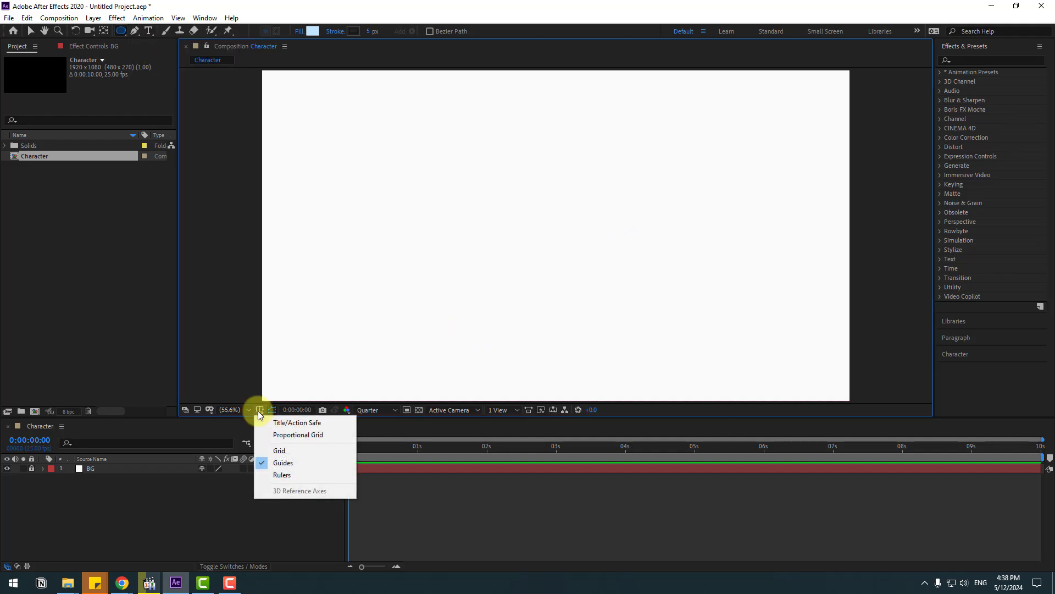
click(285, 422)
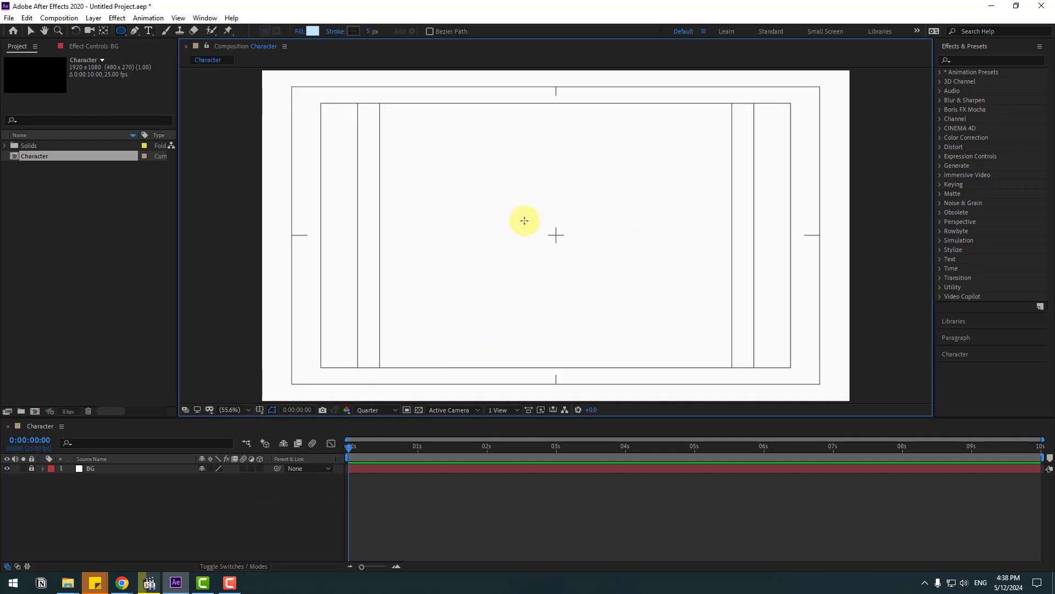
drag(518, 203, 615, 313)
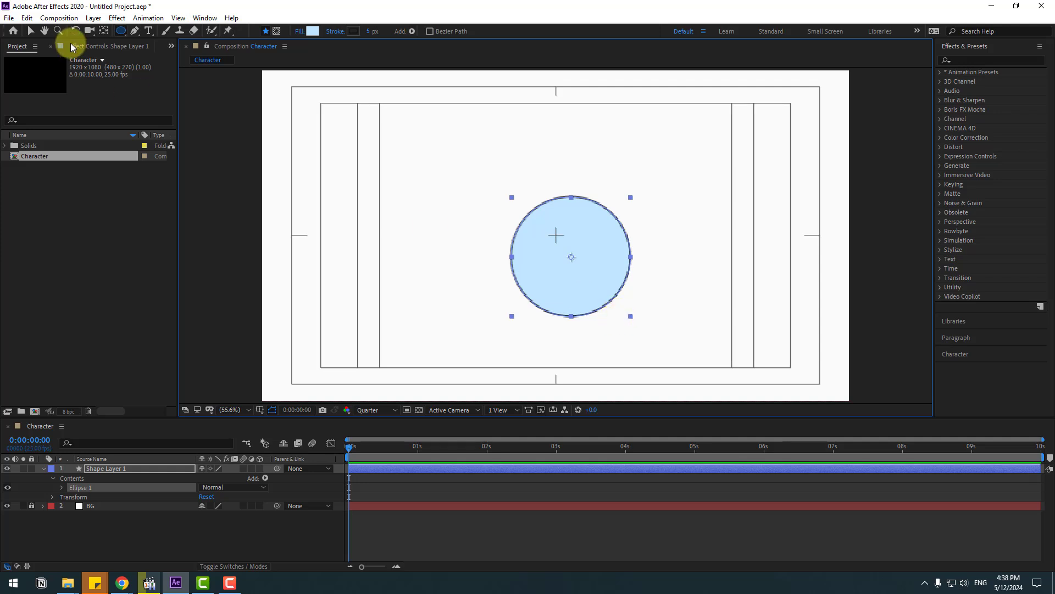
Return to the Selection tool and set the composition preview resolution to Full
click(31, 31)
click(379, 412)
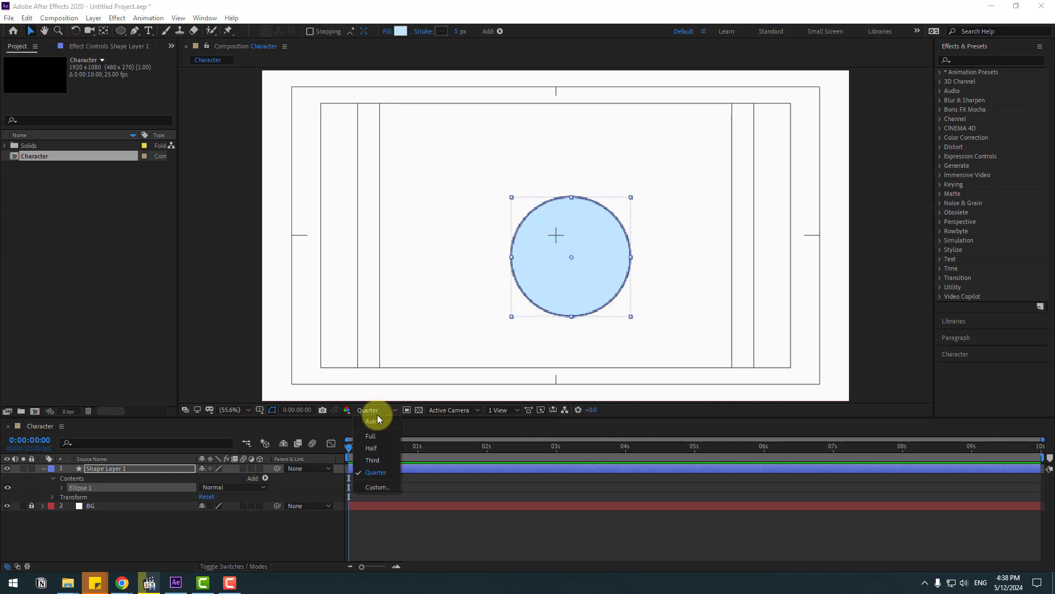
click(368, 436)
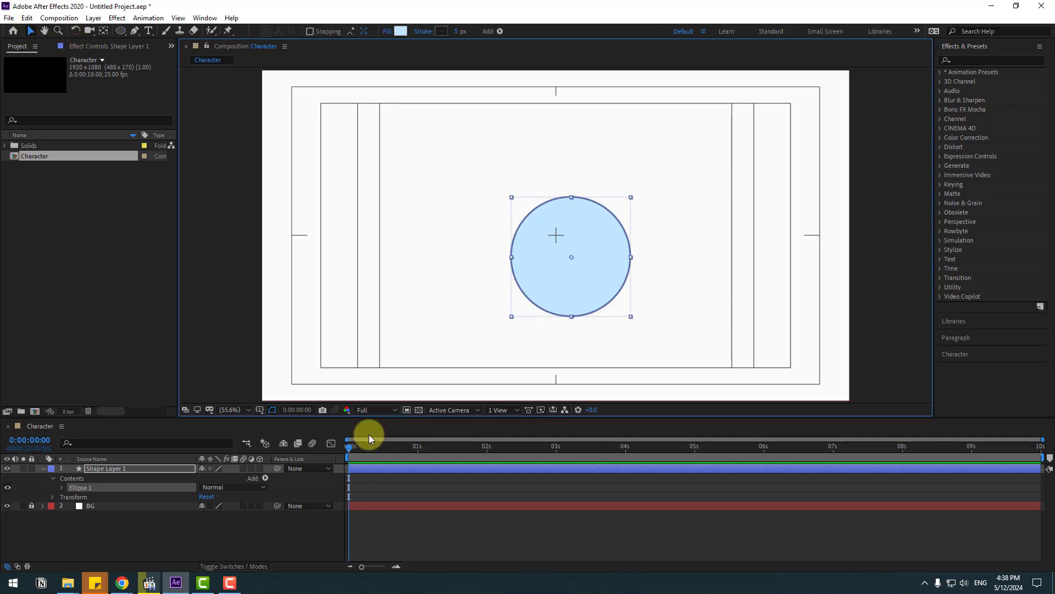
Set the circle's stroke width to 0 px
click(456, 32)
text(0)
key(Return)
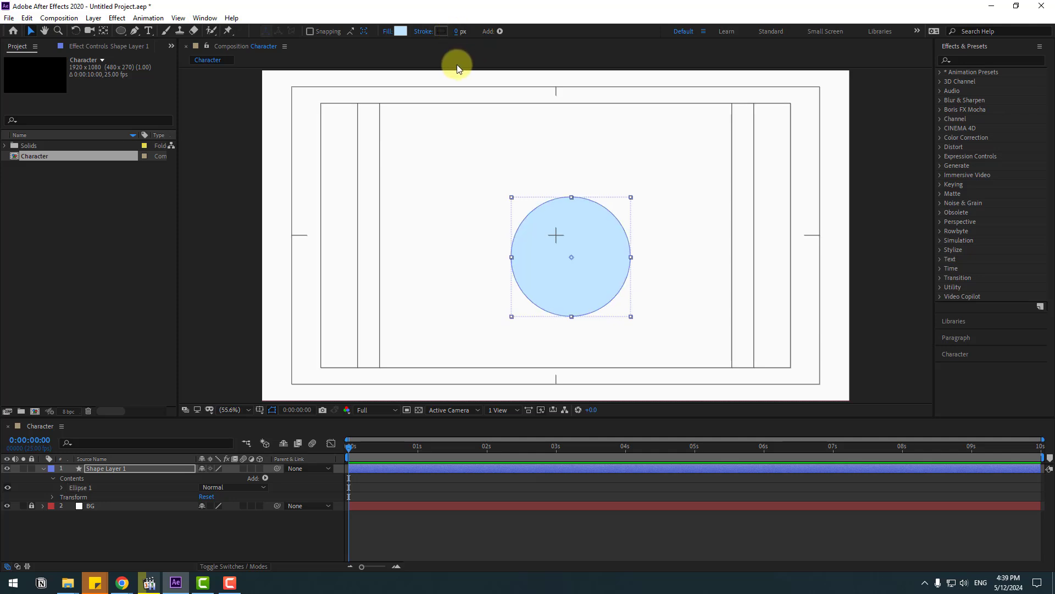
Change the circle's fill to the yellow FFDA31
click(401, 31)
click(429, 532)
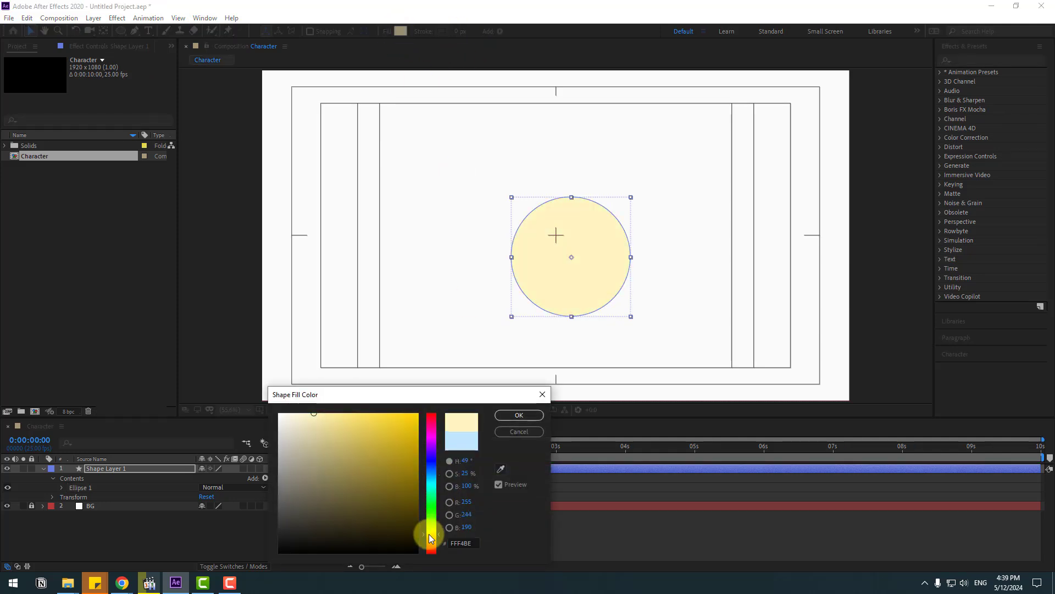
click(407, 413)
drag(437, 485, 432, 536)
click(499, 471)
click(434, 489)
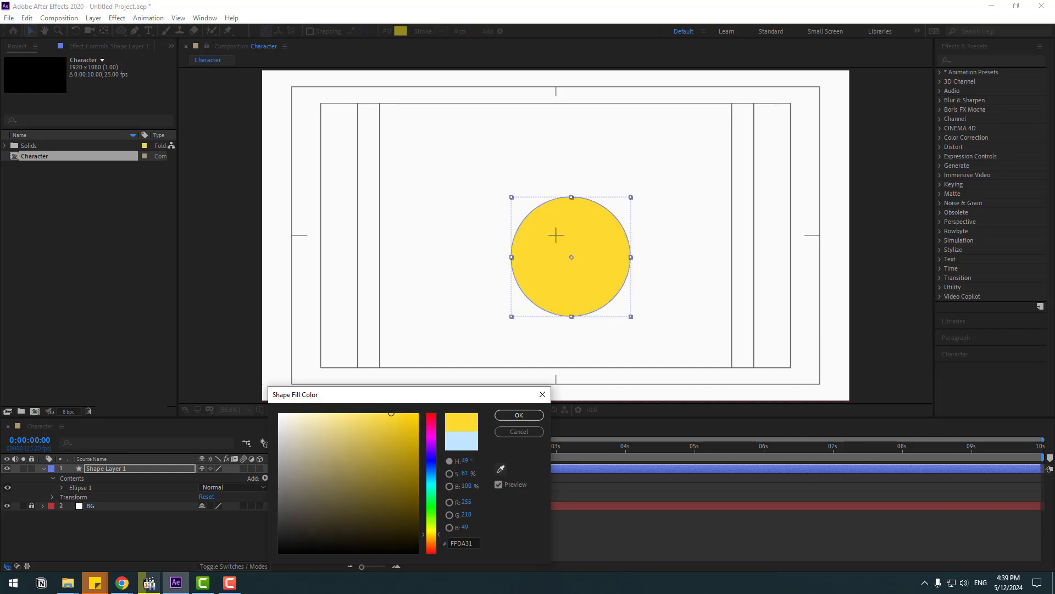
click(503, 415)
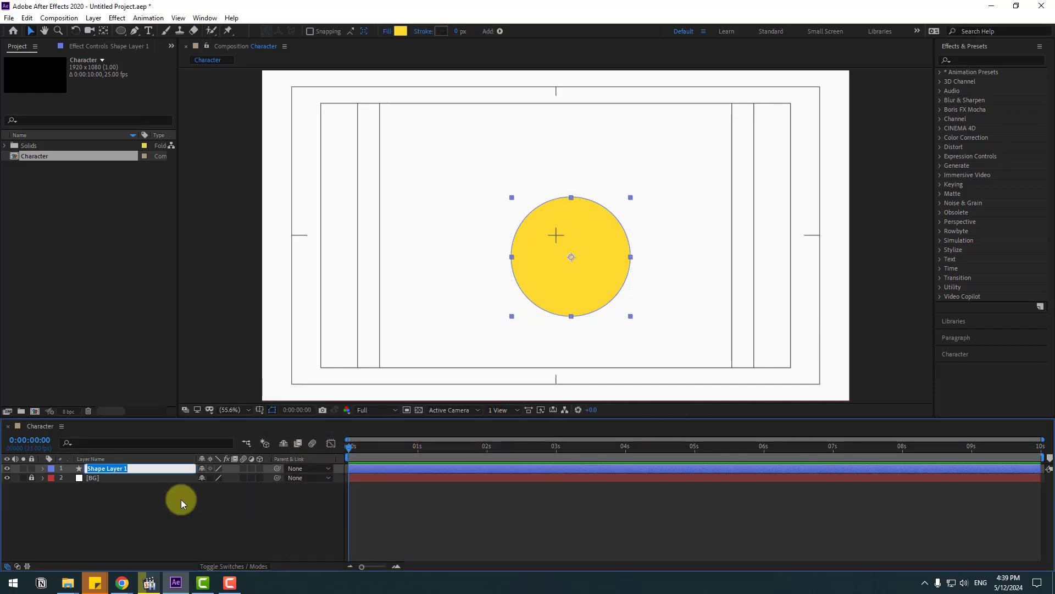
Rename the circle's layer as body and centre it horizontally and vertically in the composition
text(body)
key(Return)
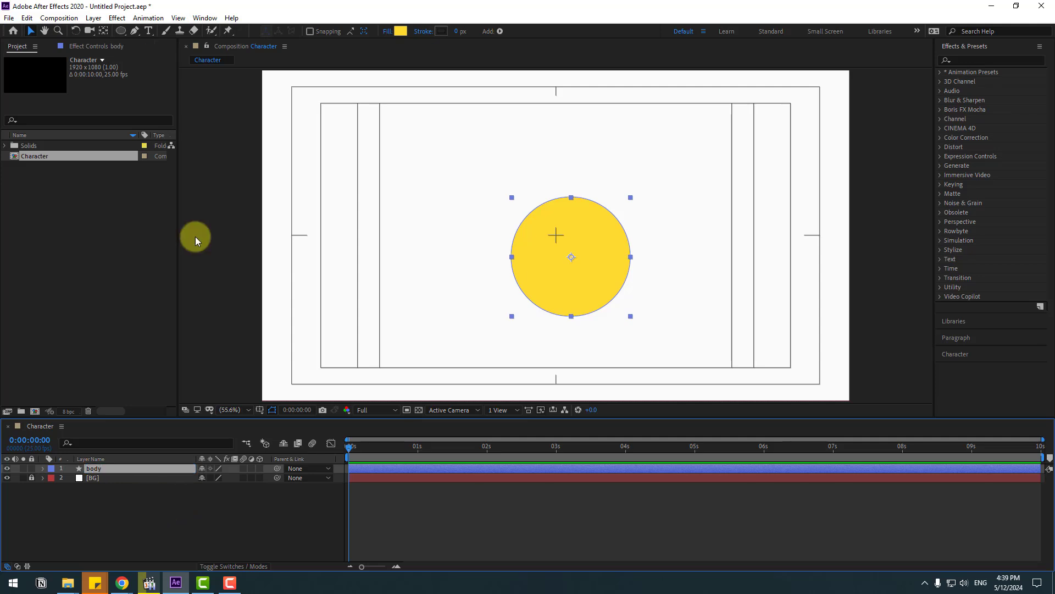
click(193, 21)
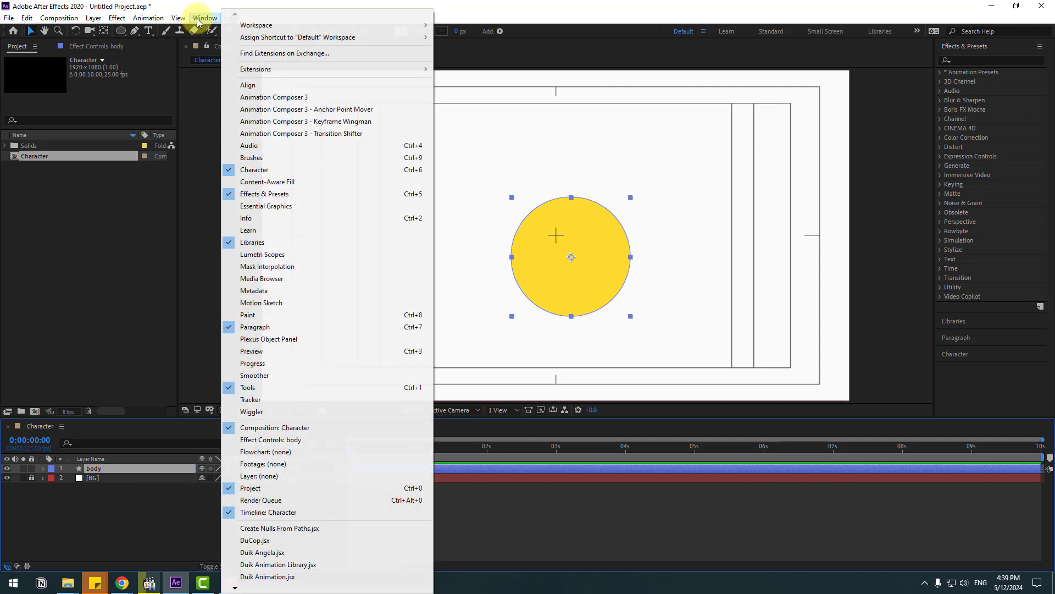
click(248, 85)
click(964, 142)
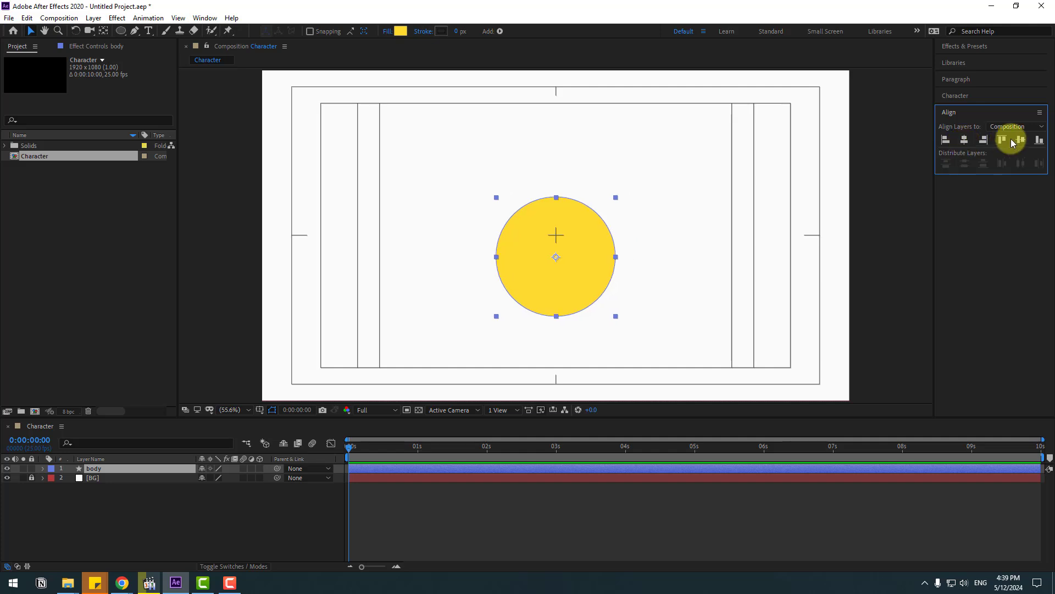
click(1020, 141)
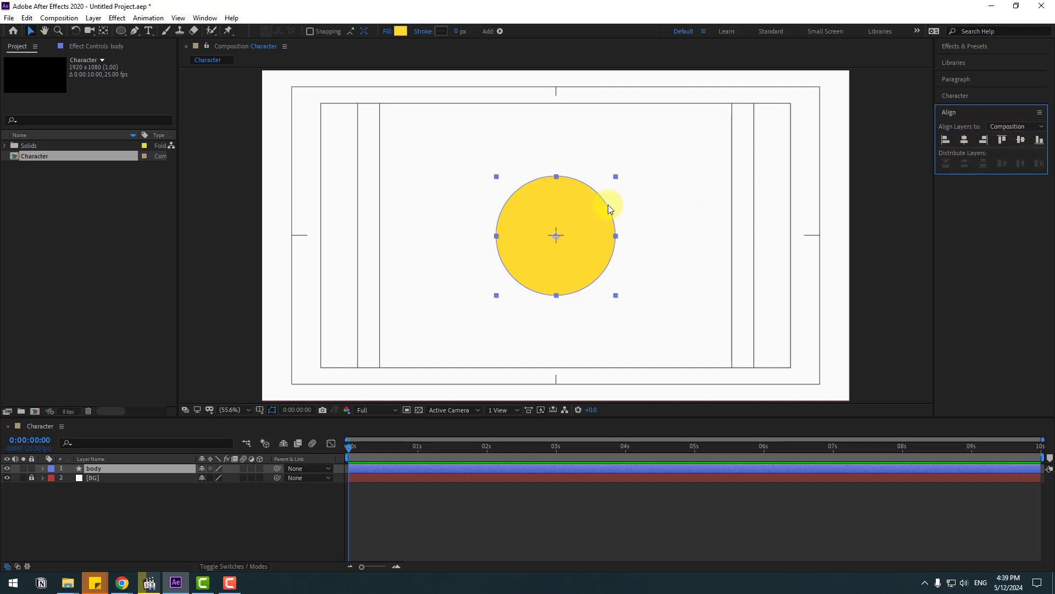
Duplicate the body layer and reduce the copy's ellipse path size to 232 by 232
click(115, 481)
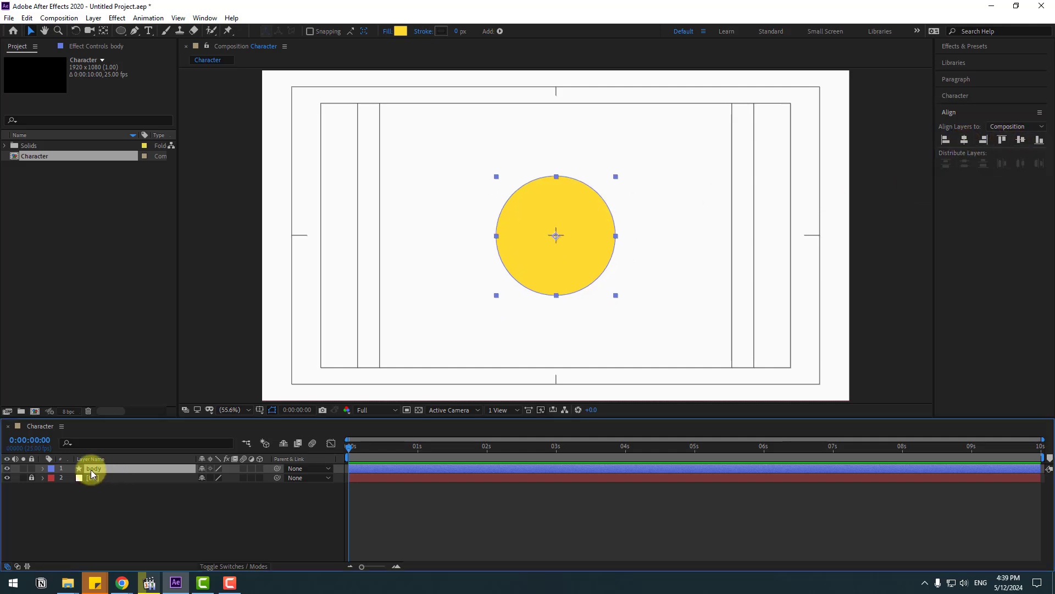
key(ctrl+d)
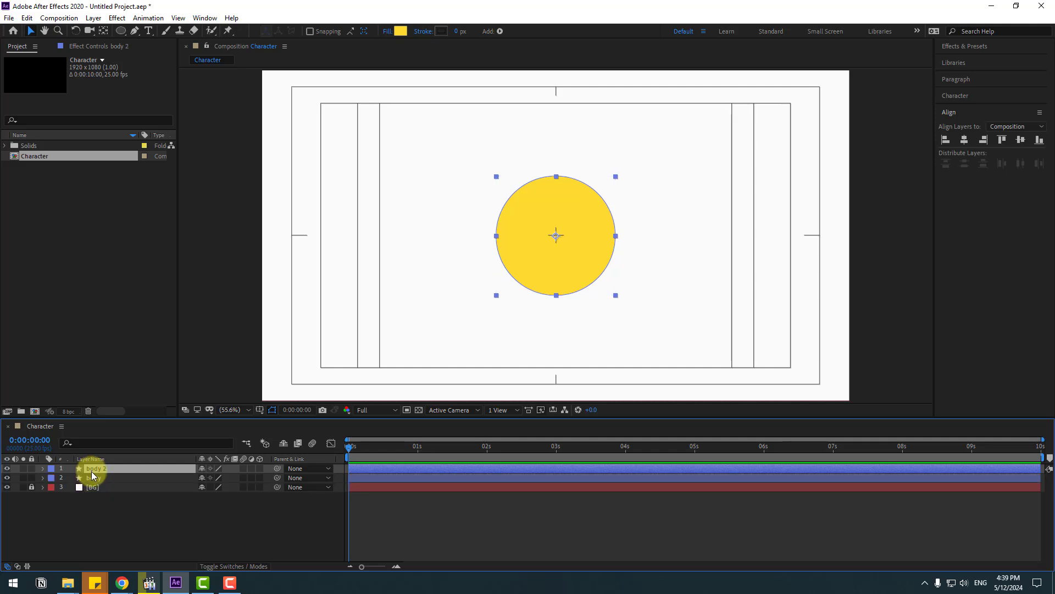
click(43, 471)
click(54, 479)
click(61, 488)
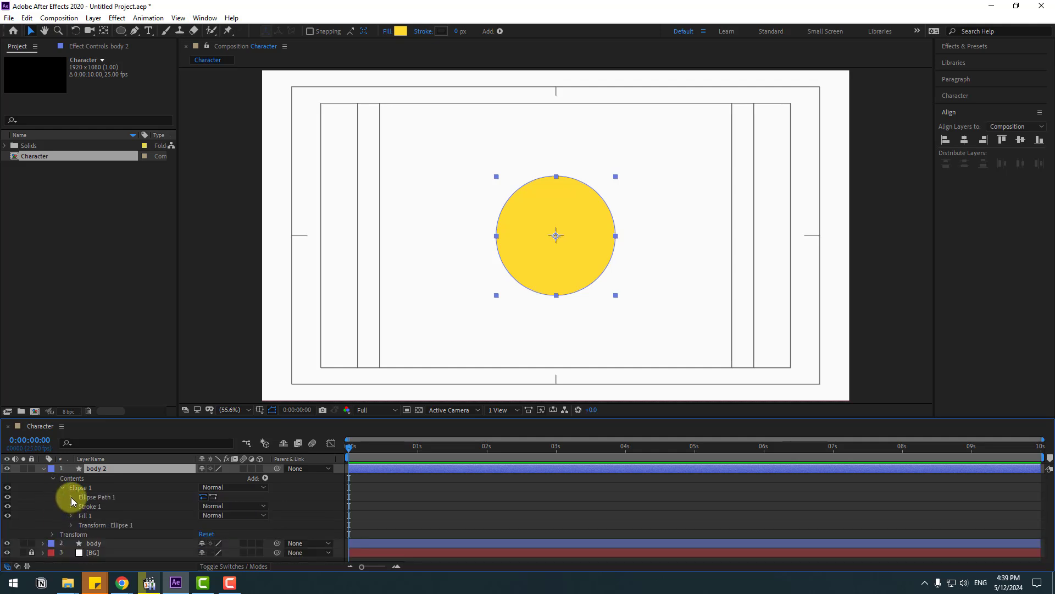
click(71, 497)
drag(204, 505, 125, 506)
Change the duplicated circle's fill to the near-white F7F7F7
click(400, 31)
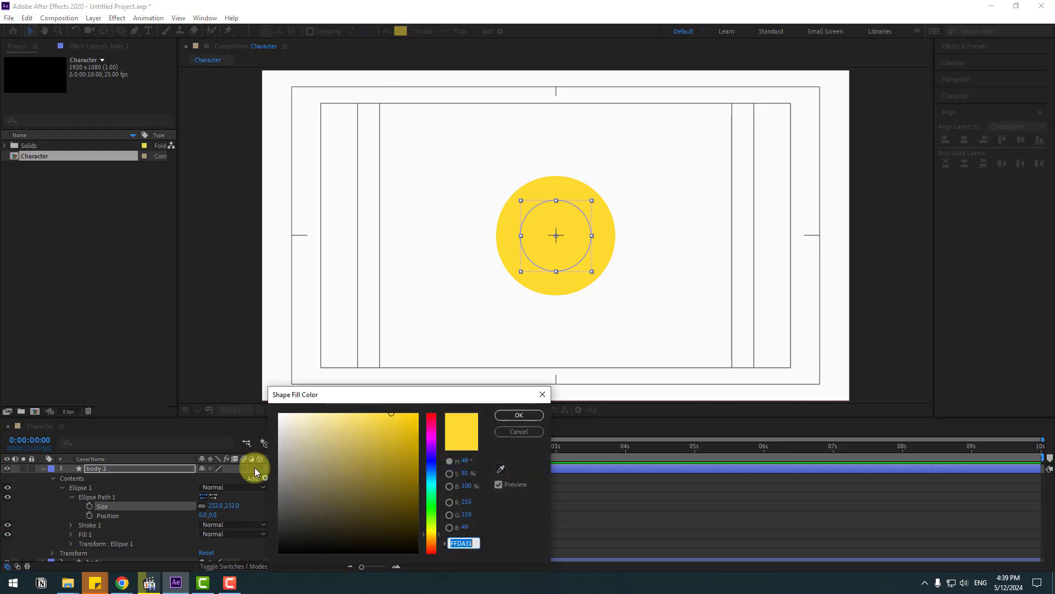
drag(294, 436, 262, 415)
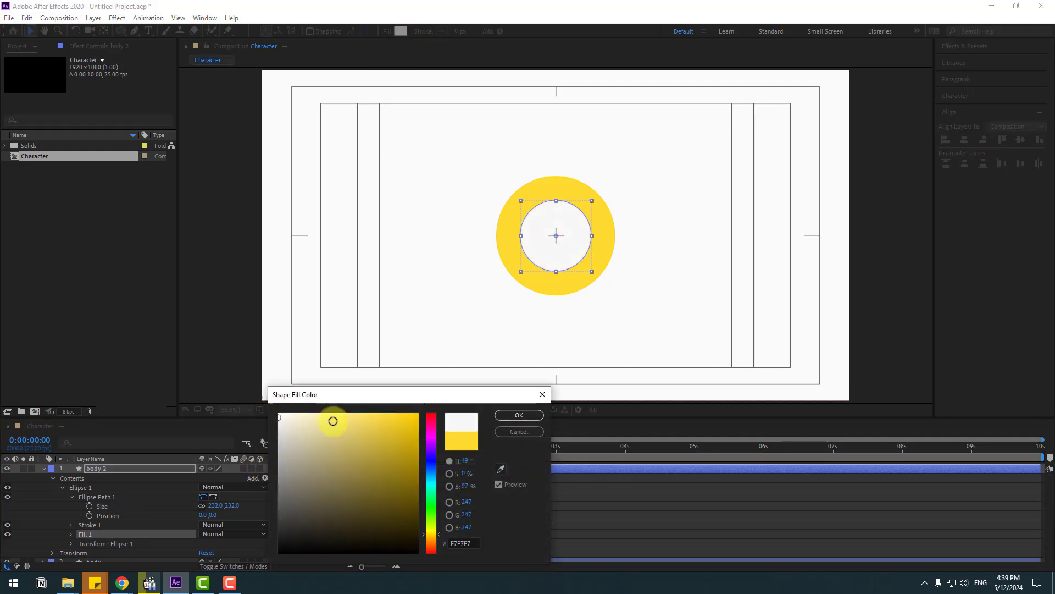
click(514, 421)
Shrink the near-white circle to 79 by 79 and move it to the upper-left part of the yellow body as an eye
drag(217, 506, 129, 505)
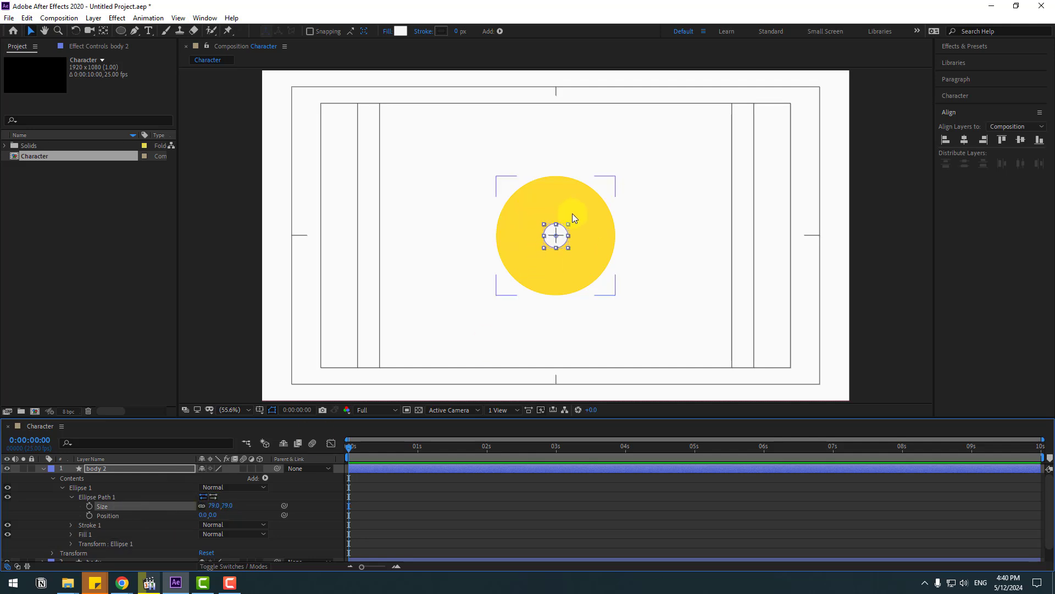
scroll(572, 213, up, 4)
drag(583, 250, 515, 173)
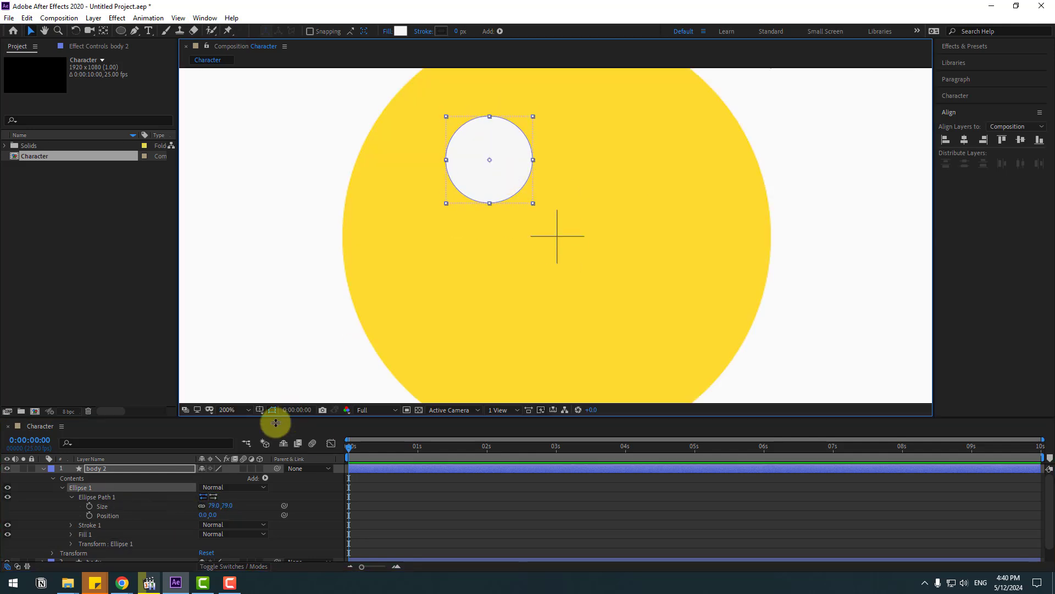
Rename the near-white circle's layer as eye_white
click(100, 473)
key(Return)
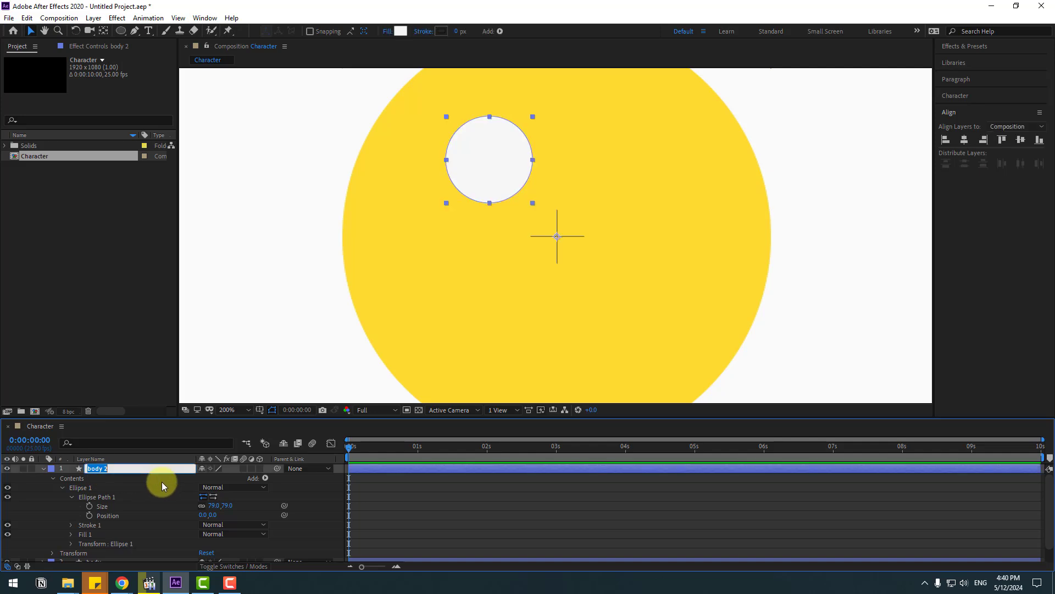
text(eye_white)
key(Return)
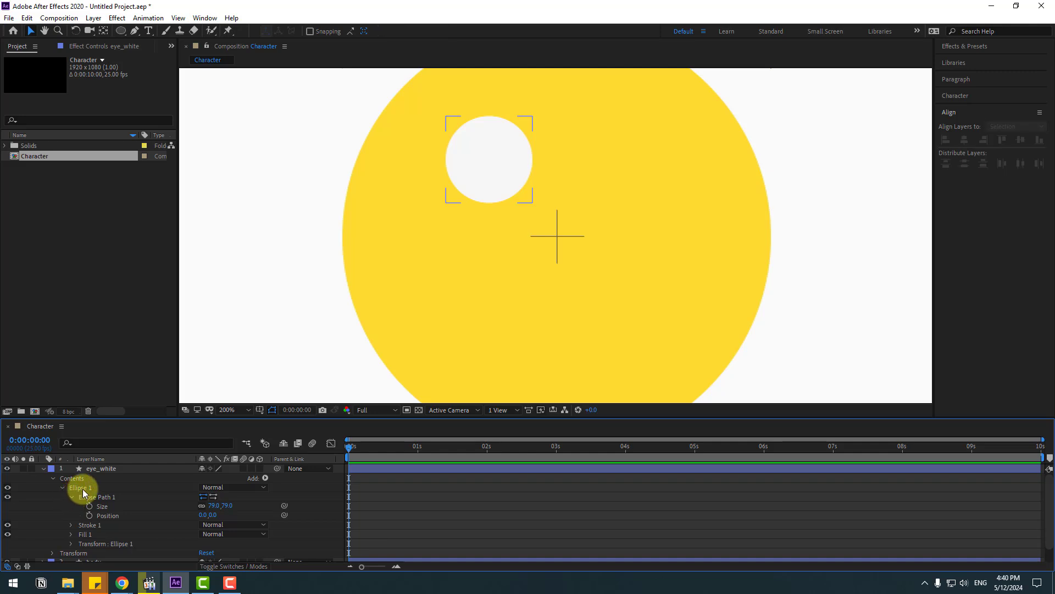
Duplicate the ellipse inside the eye_white layer and collapse the original ellipse's properties
click(80, 488)
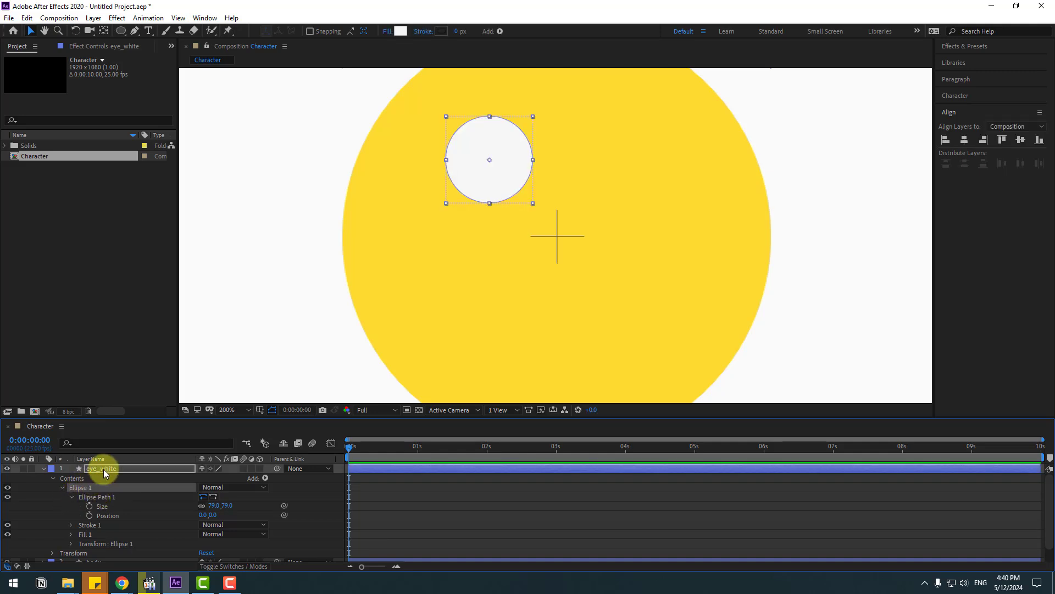
key(ctrl+d)
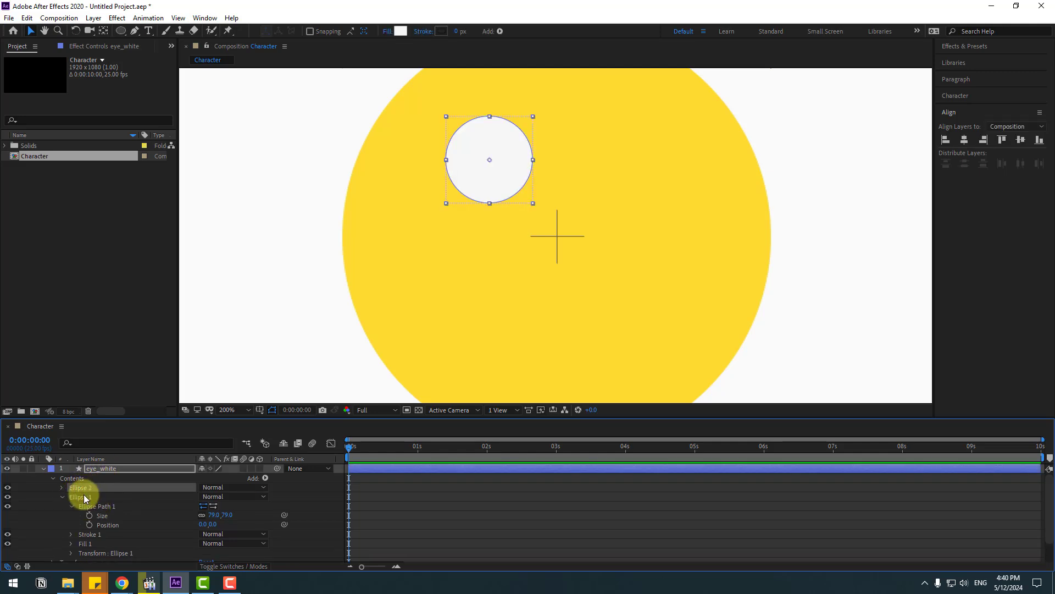
click(62, 497)
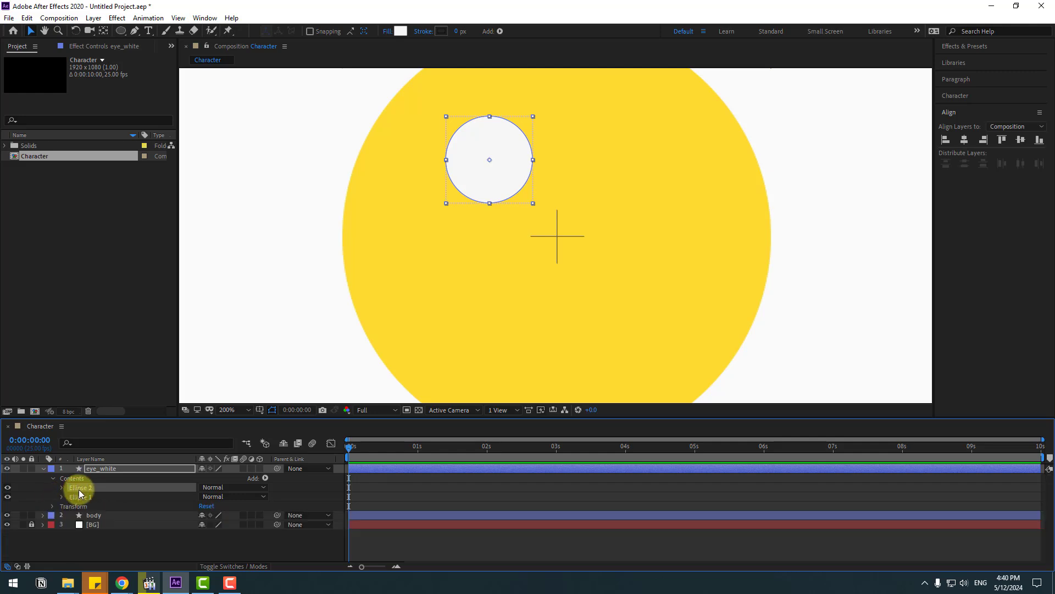
Shift the duplicated ellipse horizontally to the right of the first one, side by side with a very slight overlap
key(shift+Right)
key(shift+Right)
key(shift+Right)
key(shift+Right)
key(shift+Right)
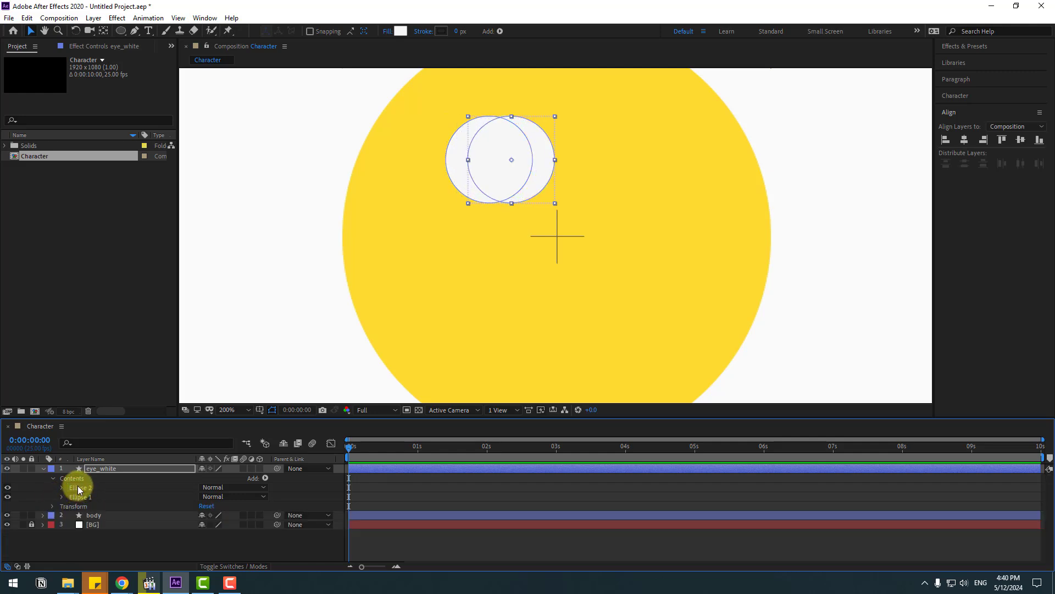
key(shift+Right)
key(shift+Right)
key(shift+Right)
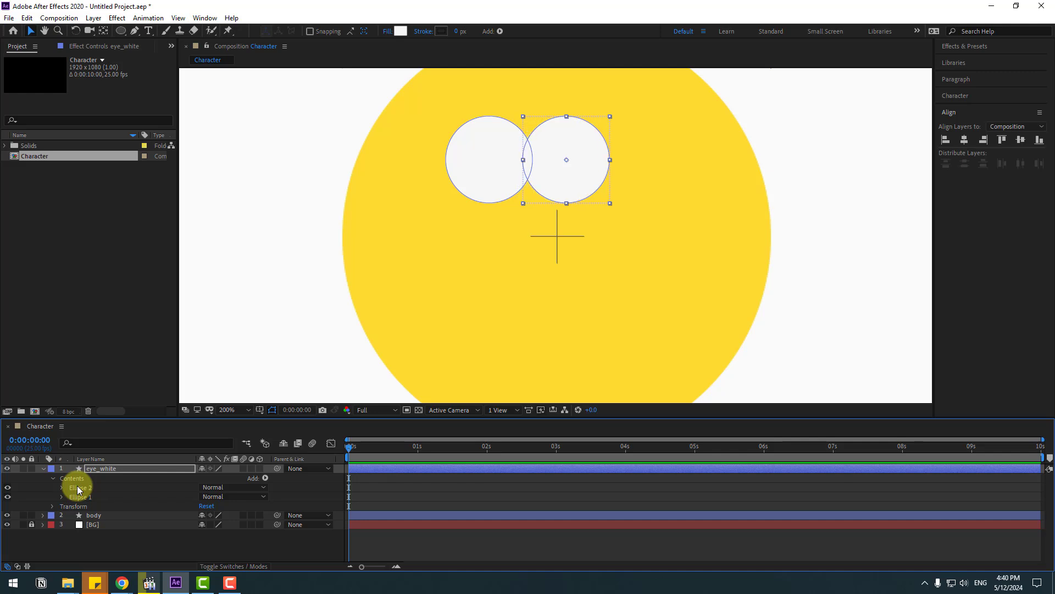
key(Left)
key(Left)
key(Left)
key(Left)
key(Left)
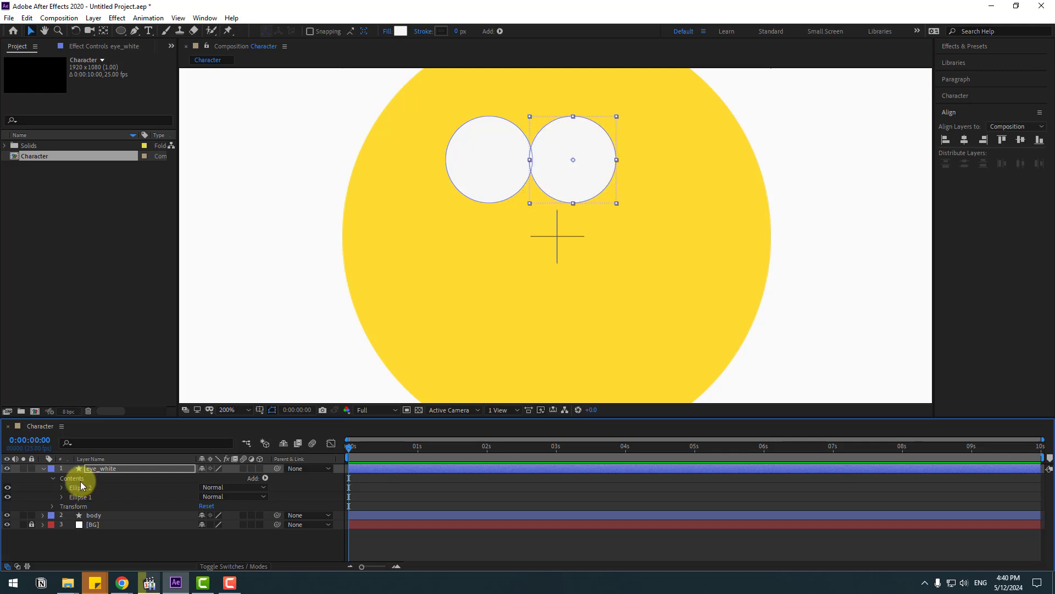
Shrink the second ellipse of the eye_white layer to 60 by 60 in its ellipse path size
click(61, 487)
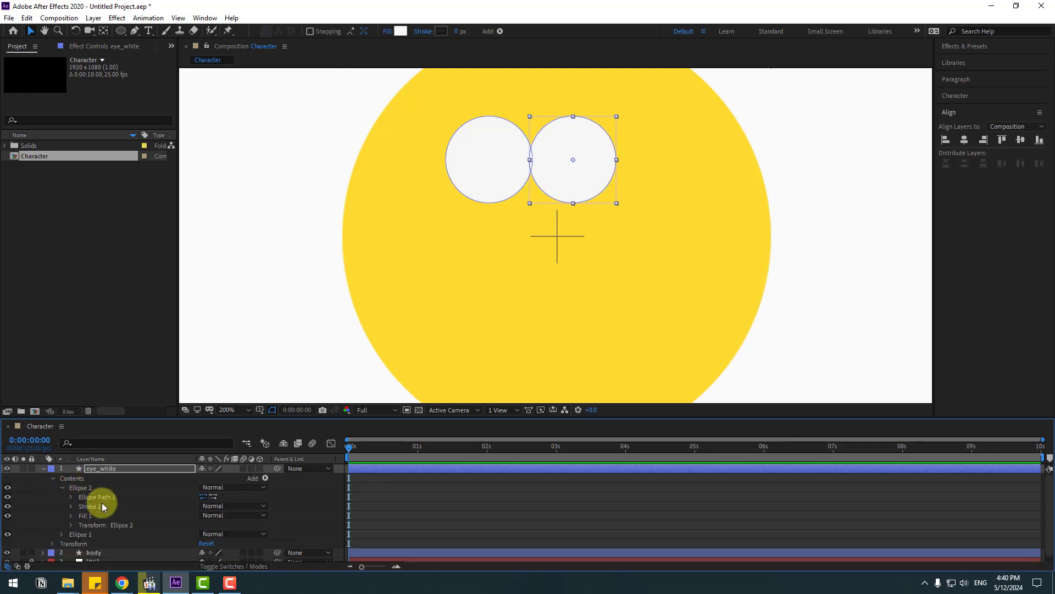
click(71, 497)
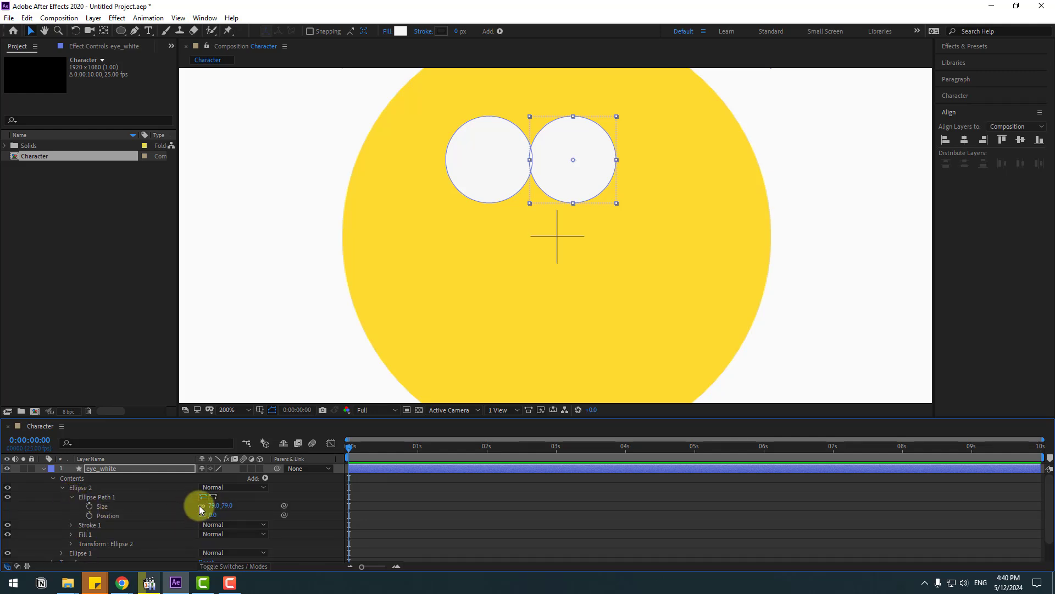
drag(212, 509, 197, 507)
click(428, 512)
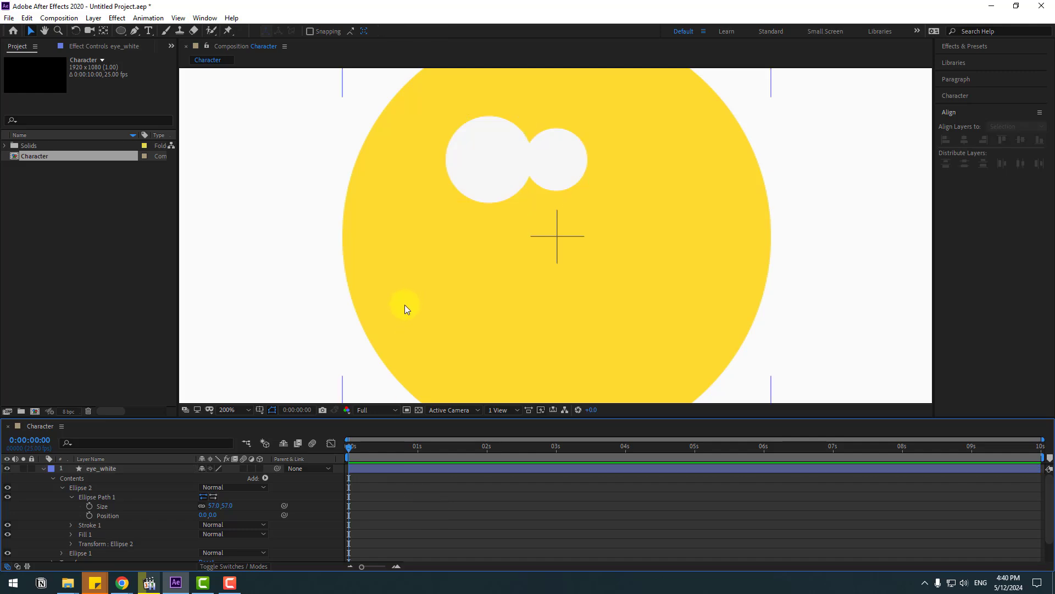
scroll(400, 311, down, 1)
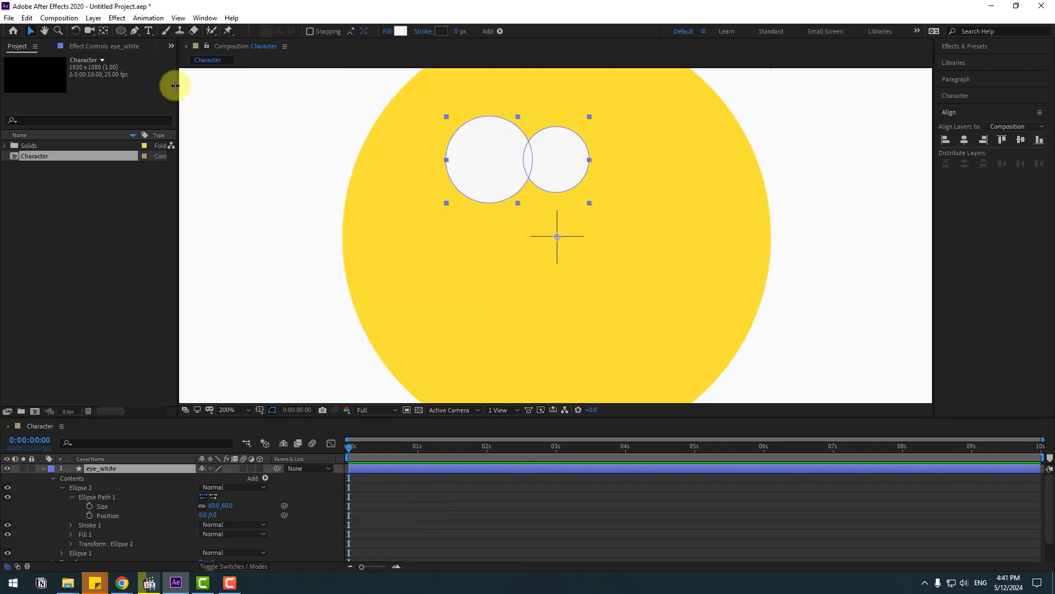
Centre the eye_white layer's anchor point on its shapes and align the layer to the composition's horizontal centre
click(102, 32)
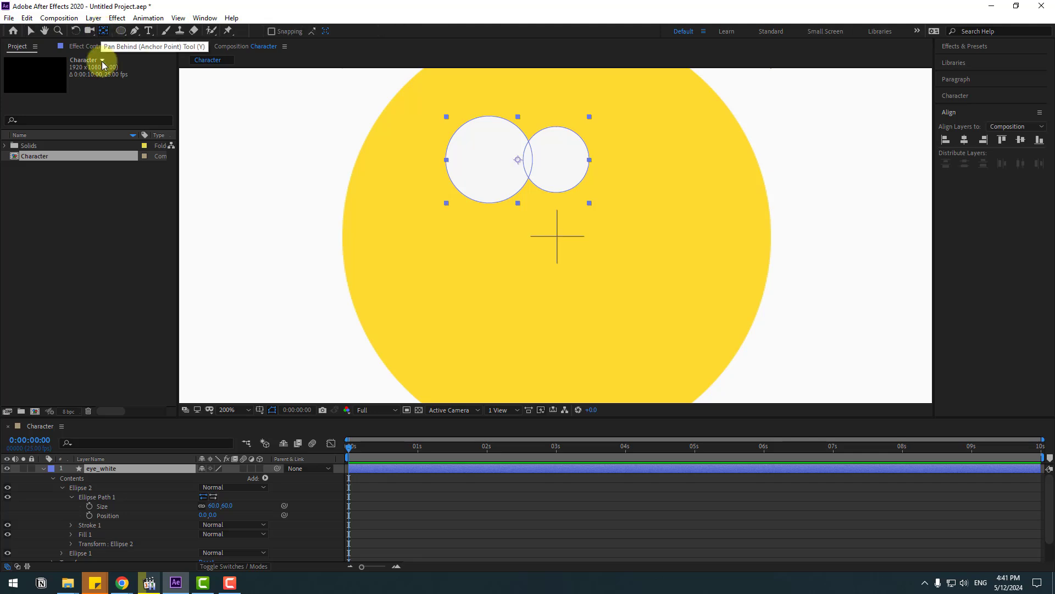
click(31, 33)
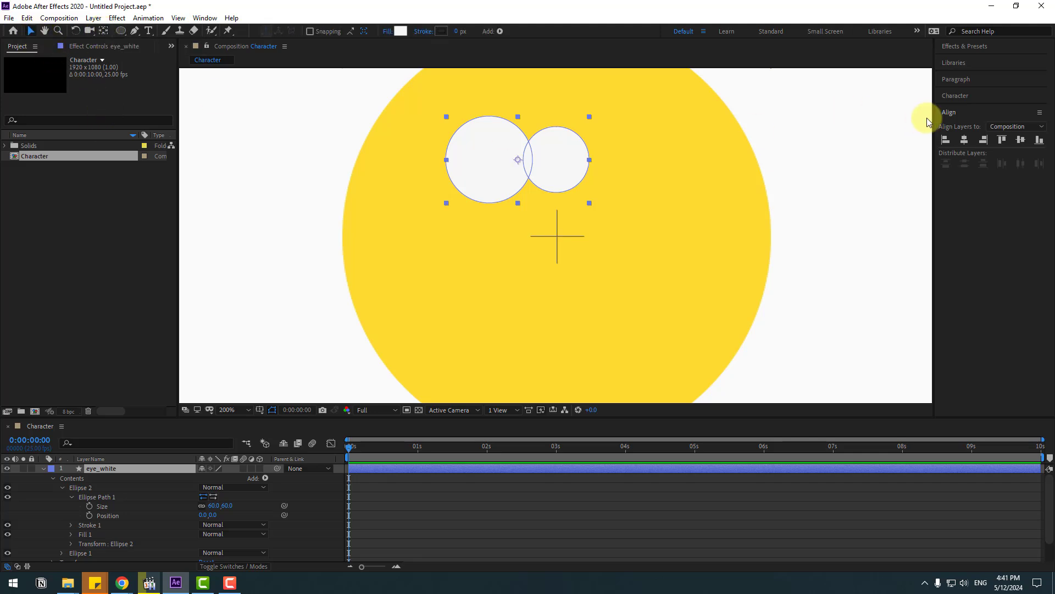
click(964, 141)
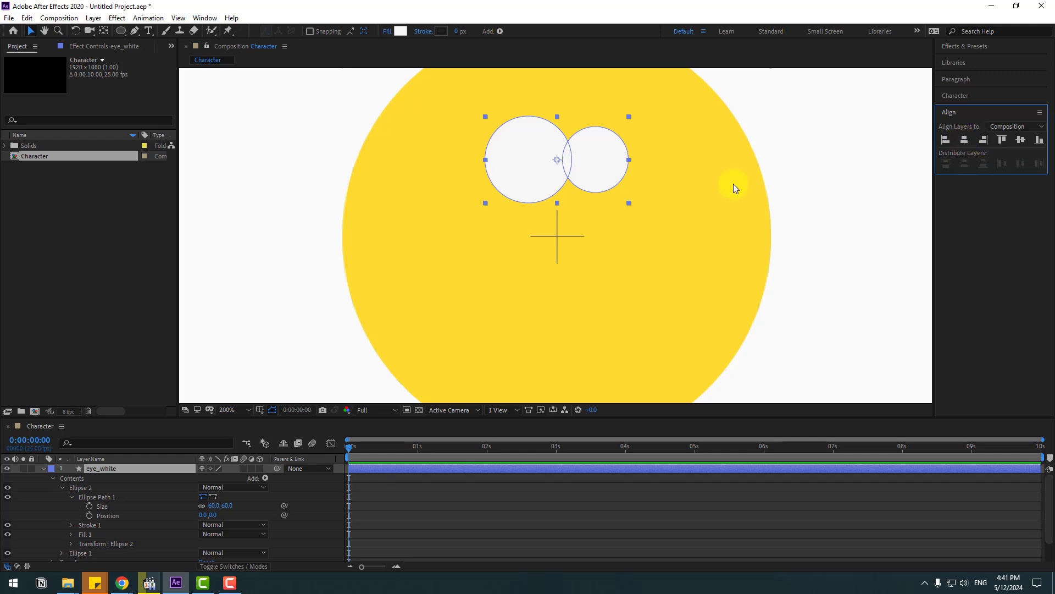
scroll(496, 232, down, 1)
click(447, 487)
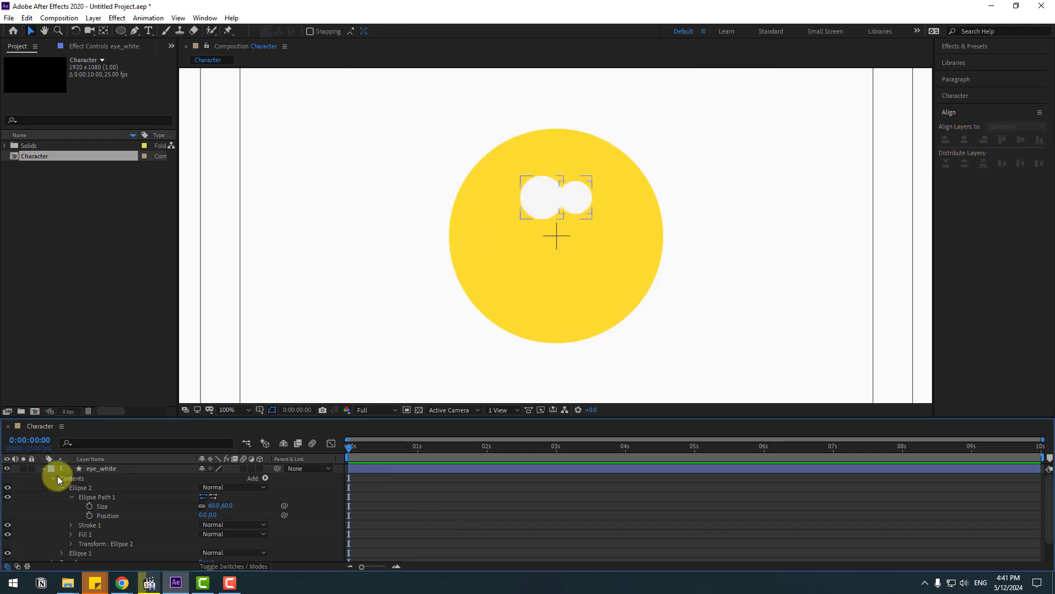
Scale the eye_white layer up to 133% and move it slightly left on the yellow body
click(87, 470)
click(43, 468)
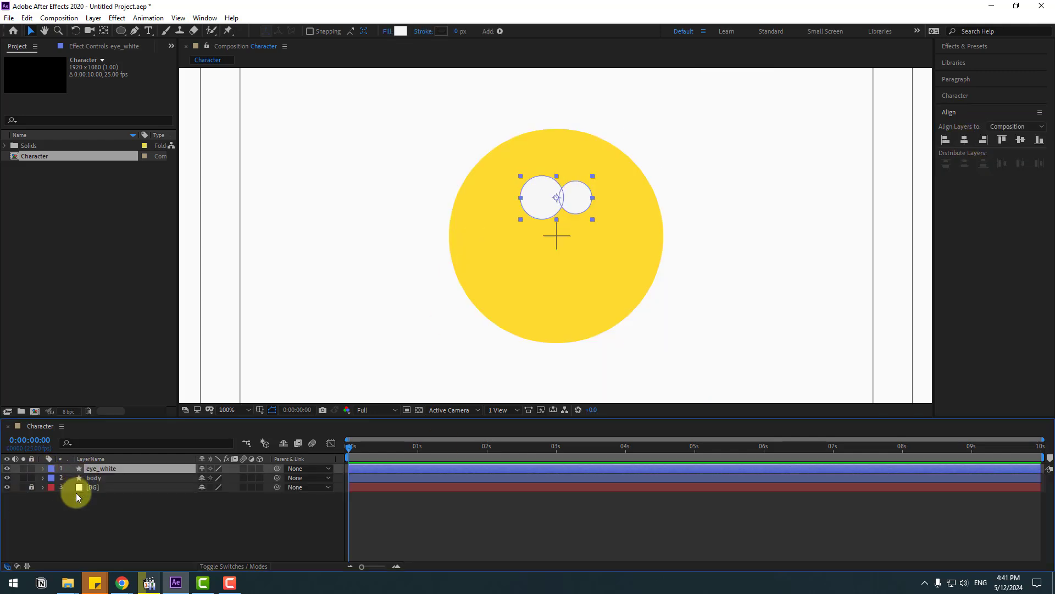
key(s)
drag(216, 477, 233, 478)
drag(555, 225, 526, 223)
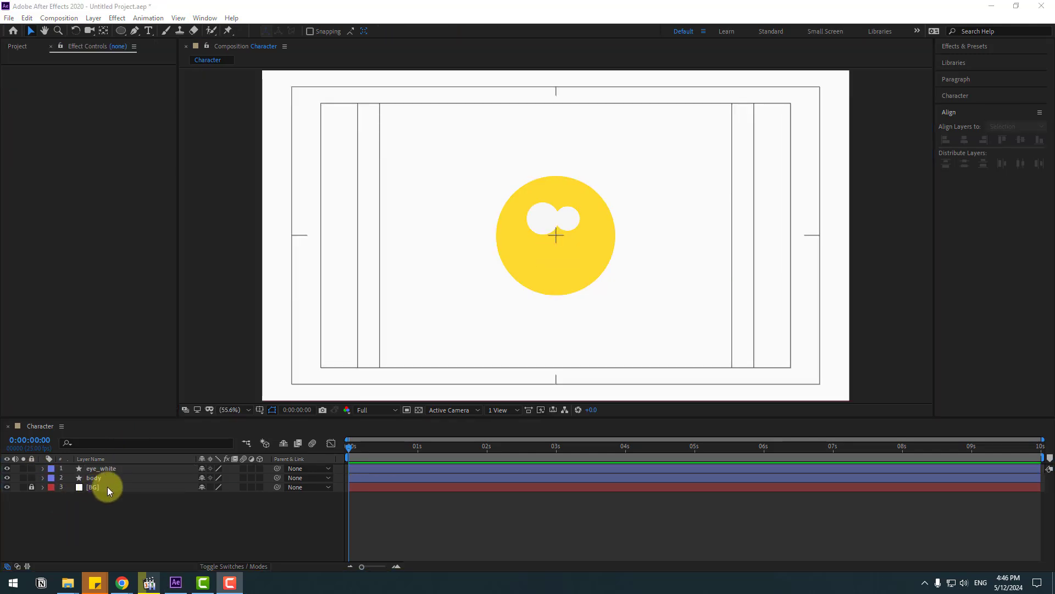
Duplicate the eye_white layer and scale the copy down to 82%
click(107, 471)
key(ctrl+d)
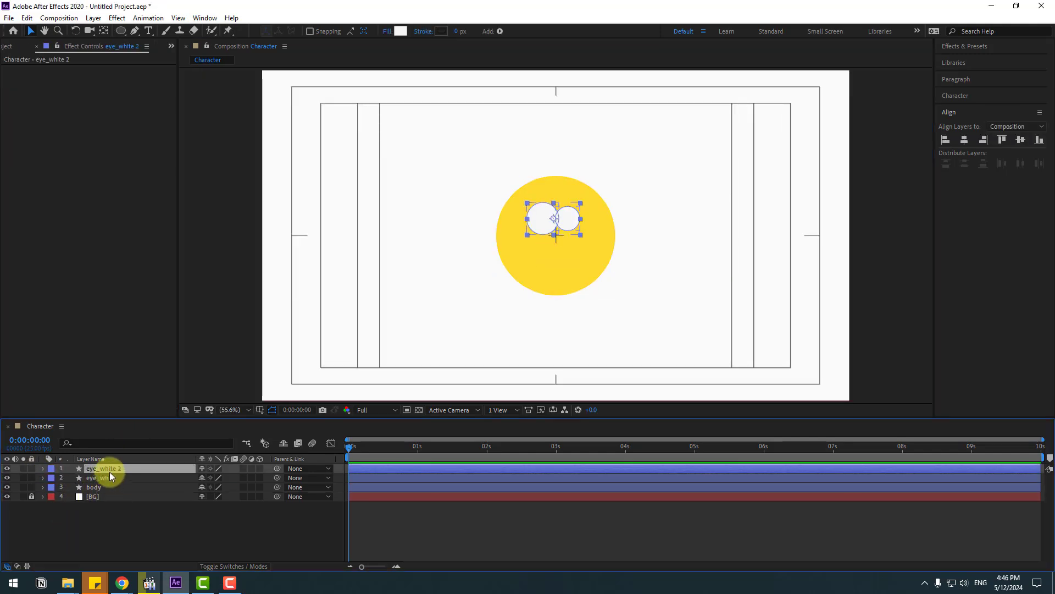
key(s)
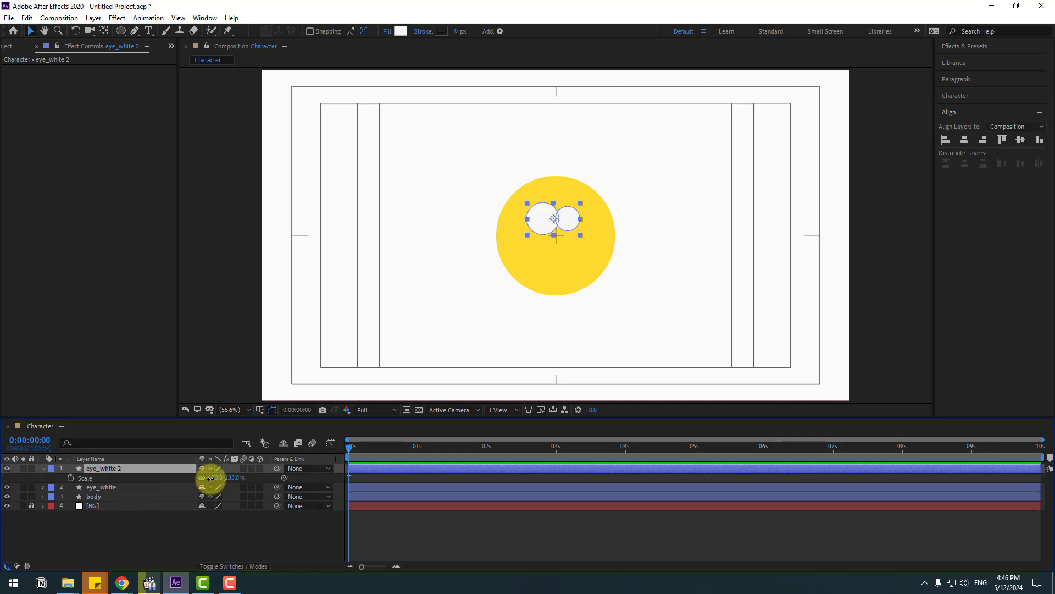
drag(208, 478, 185, 482)
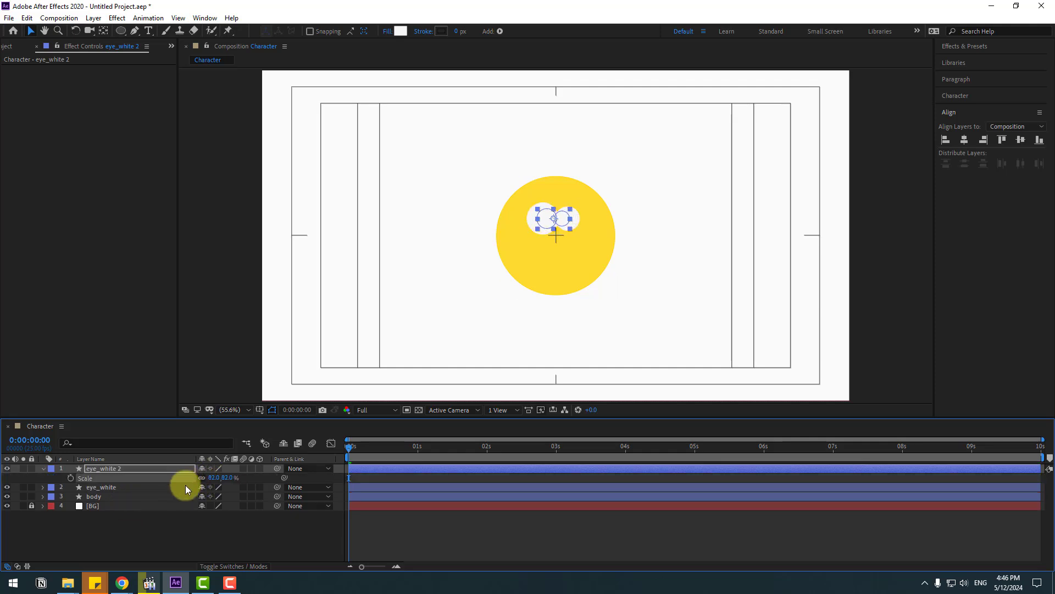
Set the fill colour of the duplicated eye layer to dark grey 222222
click(401, 30)
drag(334, 504, 276, 532)
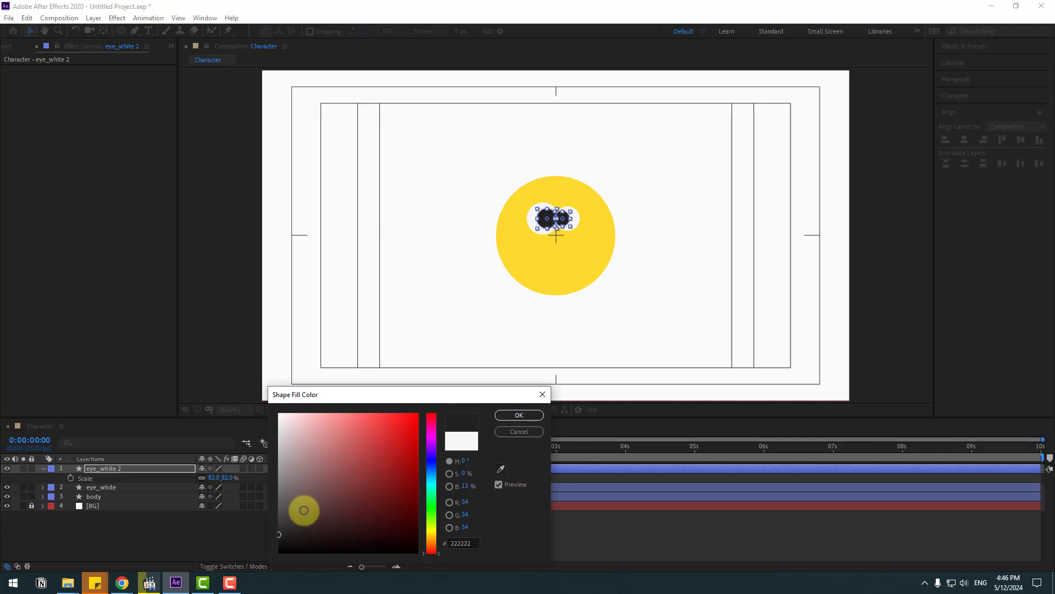
click(518, 415)
Reveal the dark copy's ellipses and shift the smaller one right to centre it in the smaller white eye
scroll(611, 255, up, 4)
click(54, 477)
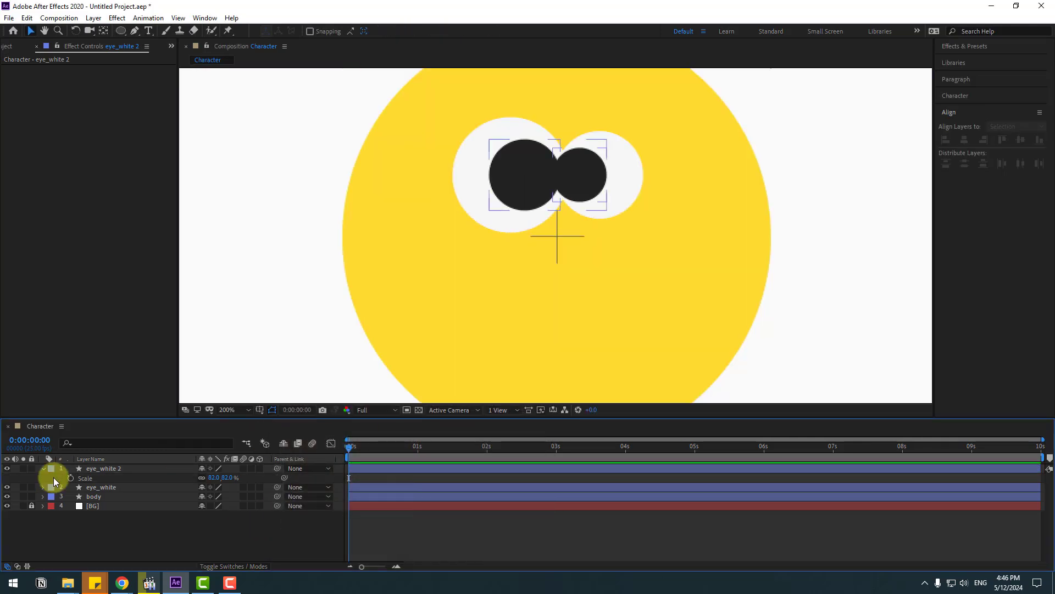
click(42, 470)
click(43, 470)
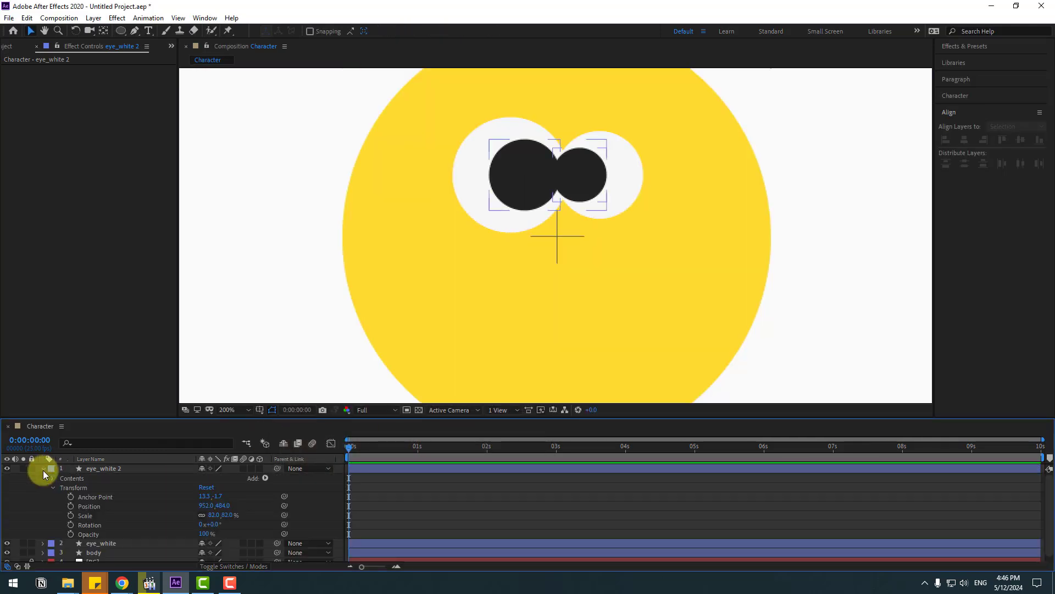
click(52, 487)
click(52, 478)
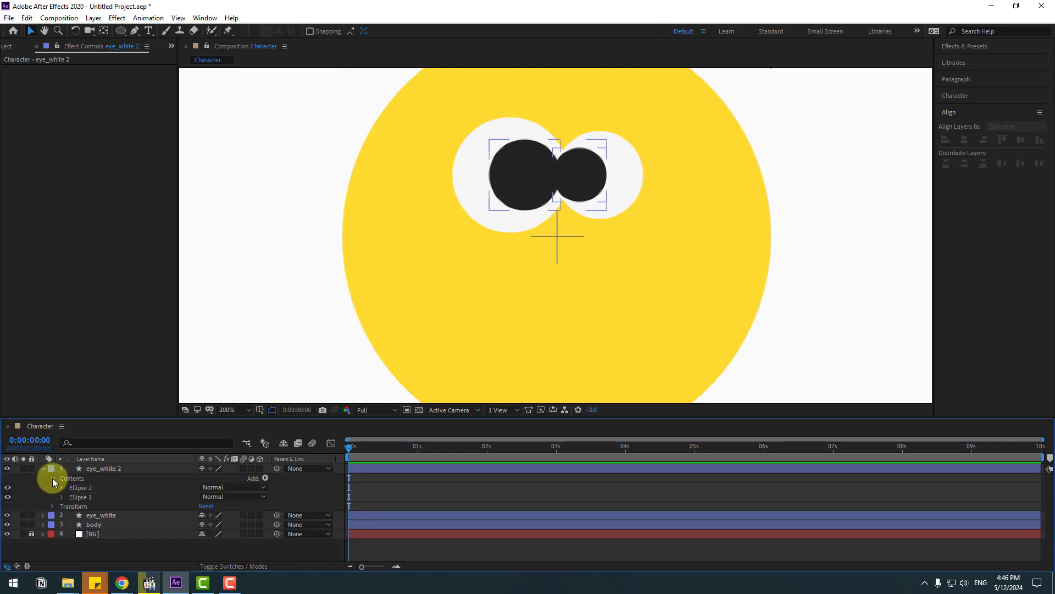
click(83, 487)
key(Right)
key(Right)
key(Right)
key(Right)
key(Right)
key(Right)
key(Right)
key(Right)
key(Right)
key(Right)
key(Right)
key(Right)
key(Right)
key(Right)
key(Right)
key(Right)
key(Right)
key(Right)
key(Right)
key(Right)
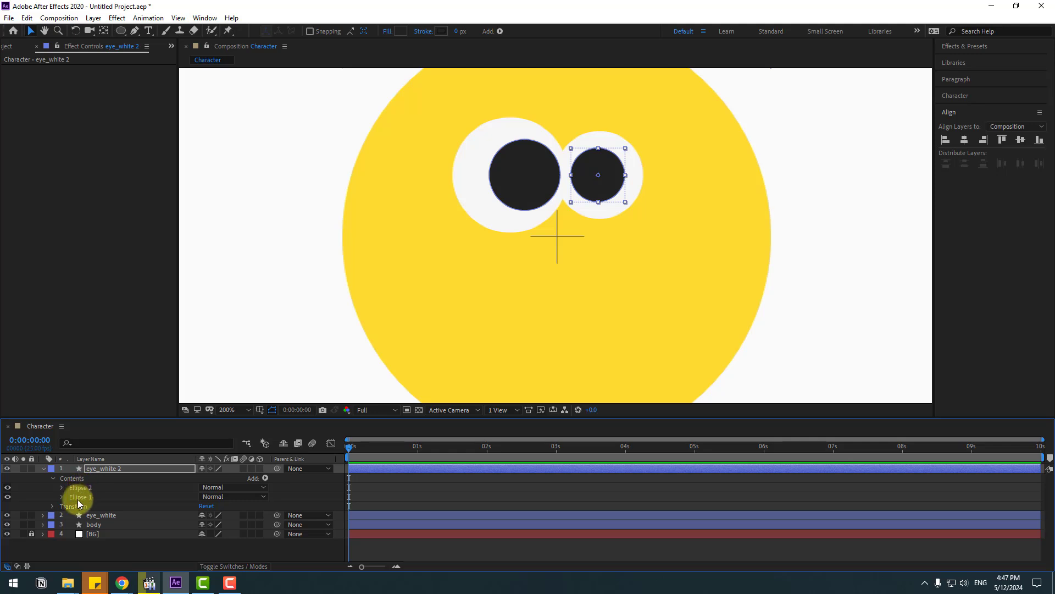
Shift the larger dark ellipse slightly left so it sits nearly centred in the larger white eye
click(80, 496)
key(Left)
key(Left)
key(Left)
key(Left)
key(Left)
key(Left)
key(Left)
key(Left)
key(Left)
key(Left)
key(Left)
key(Left)
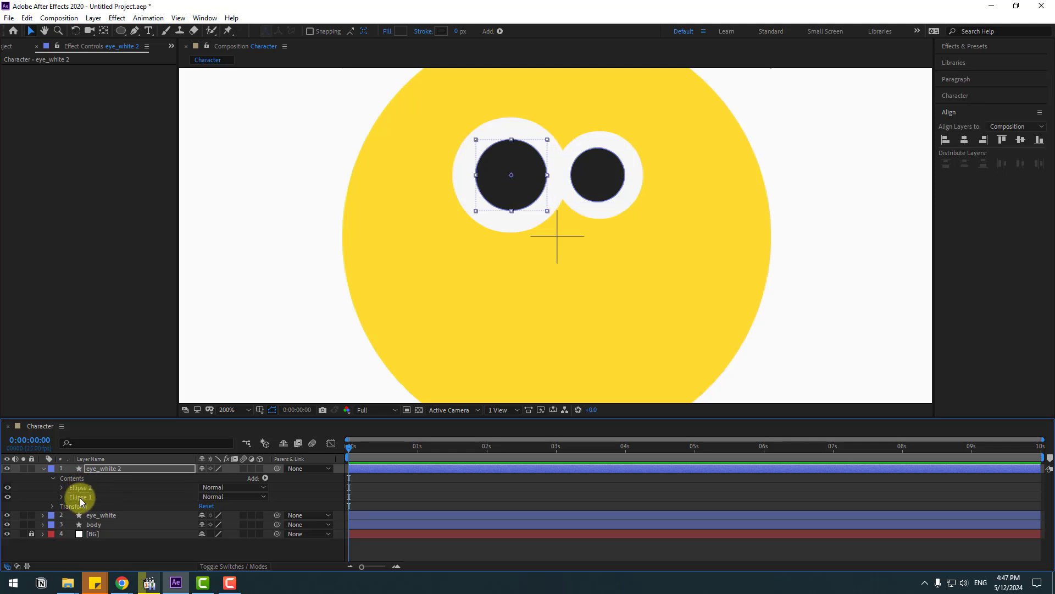
key(Right)
key(Right)
key(Right)
key(Right)
key(Right)
key(Right)
key(Right)
key(Right)
key(Left)
key(Left)
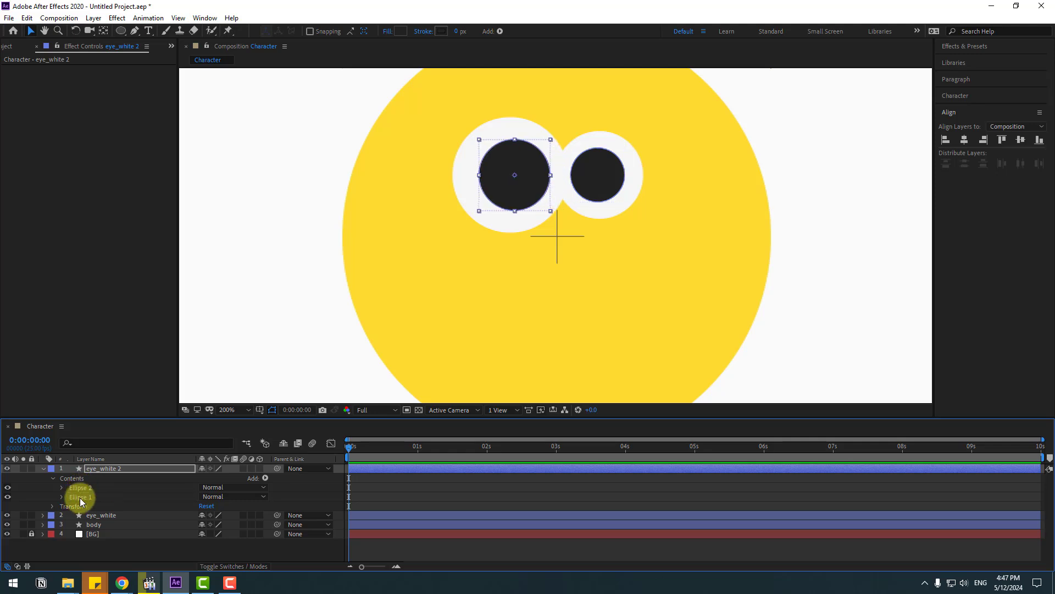
Collapse the dark pupil layer and rename it as eye_ball
click(44, 469)
key(Return)
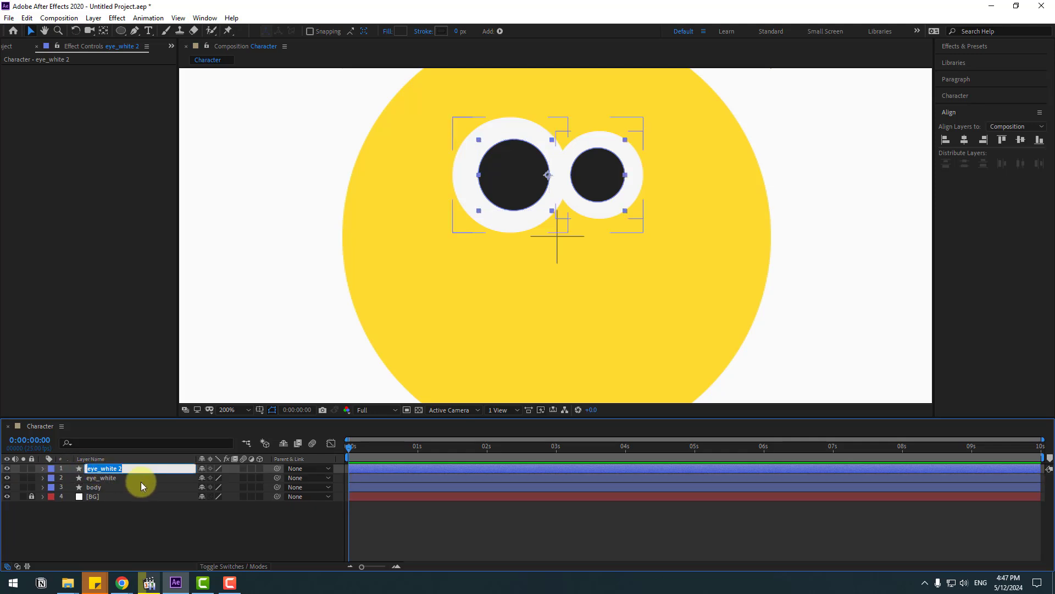
text(eye_ball)
key(Return)
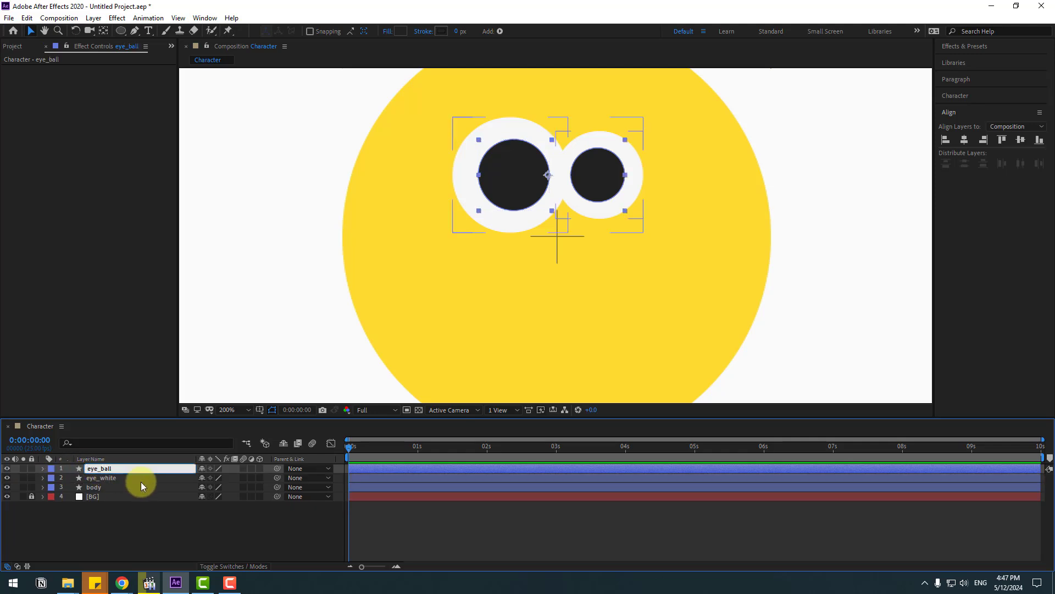
Duplicate the eye_white layer and place the copy directly above the eye_ball layer
click(115, 477)
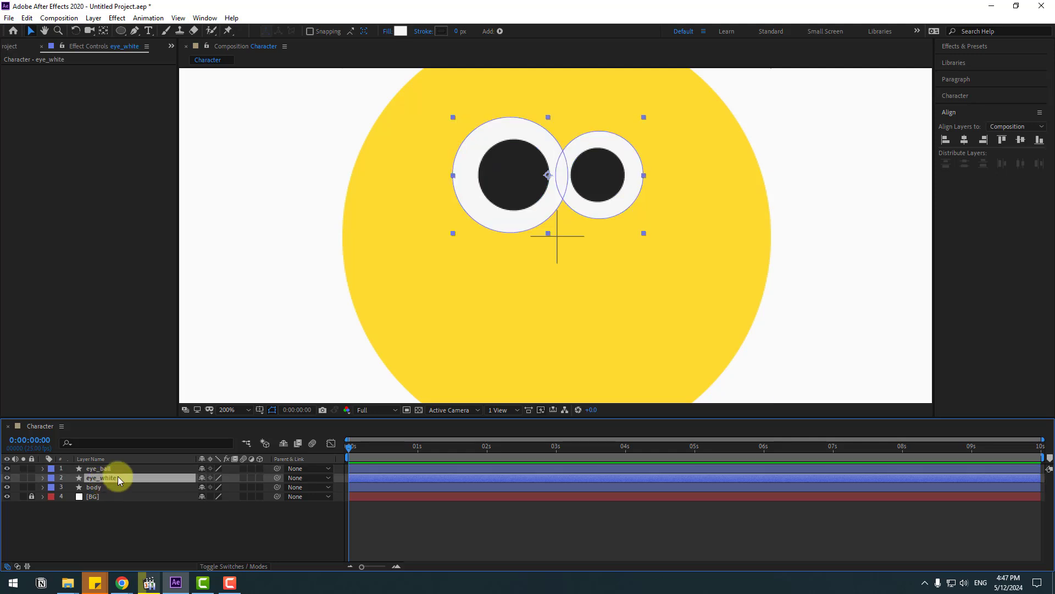
key(ctrl+d)
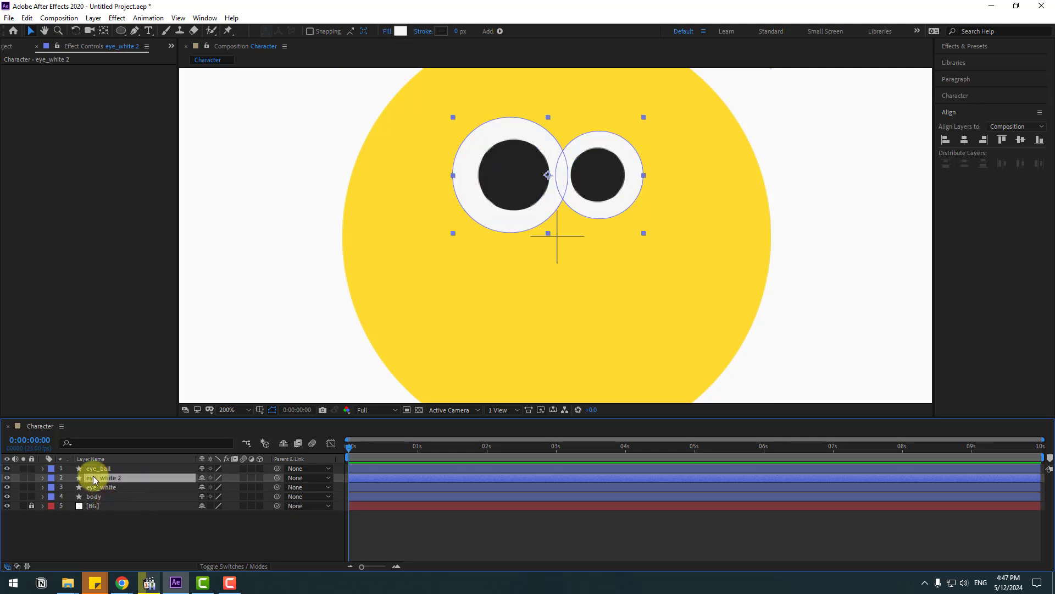
drag(92, 471, 115, 483)
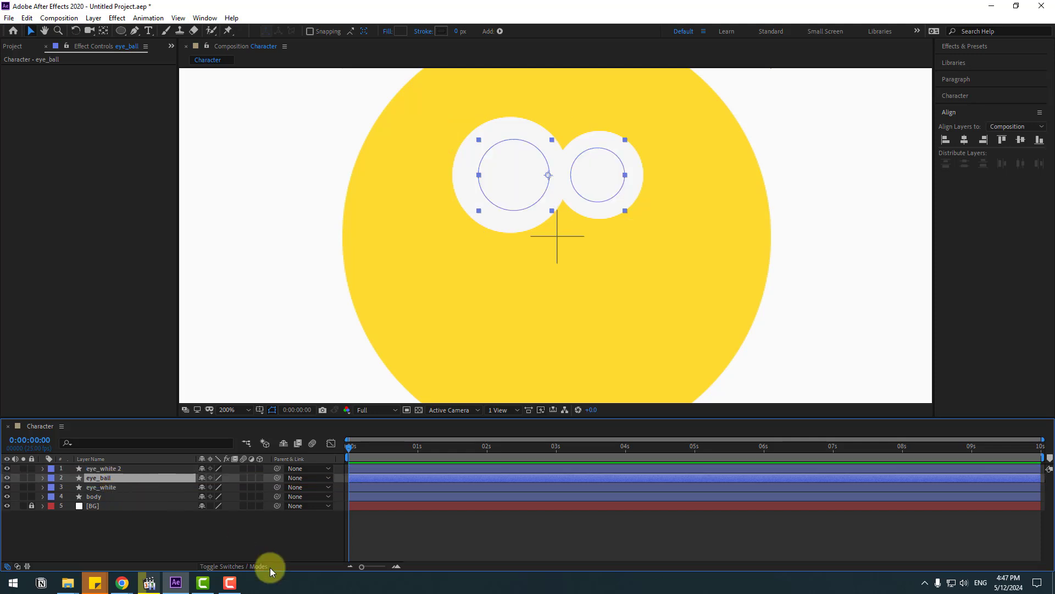
Set eye_ball's track matte to Alpha Matte "eye_white 2" and parent eye_white 2 to the eye_white layer
click(233, 566)
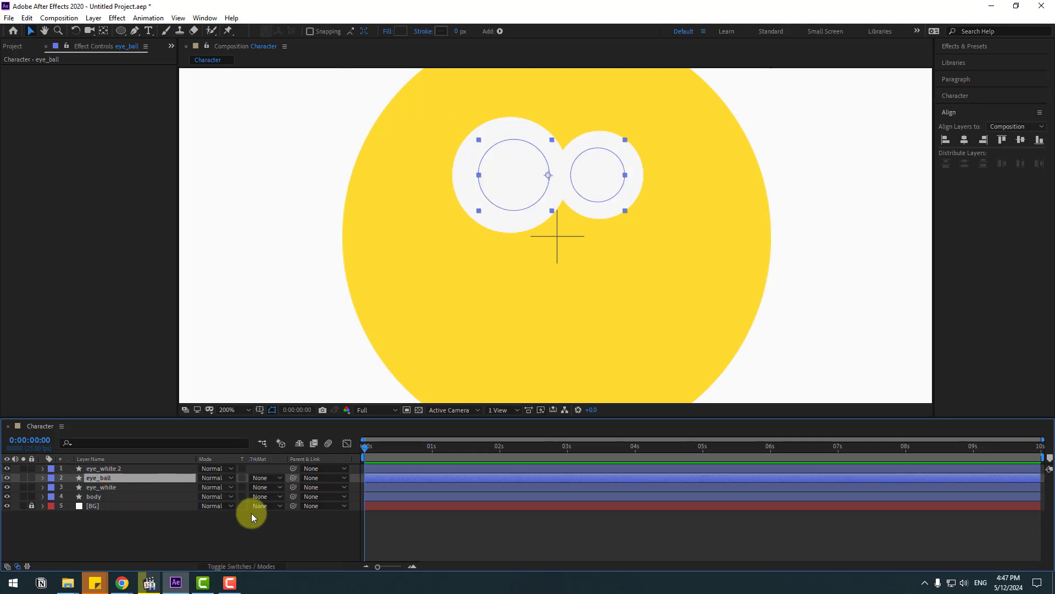
click(259, 477)
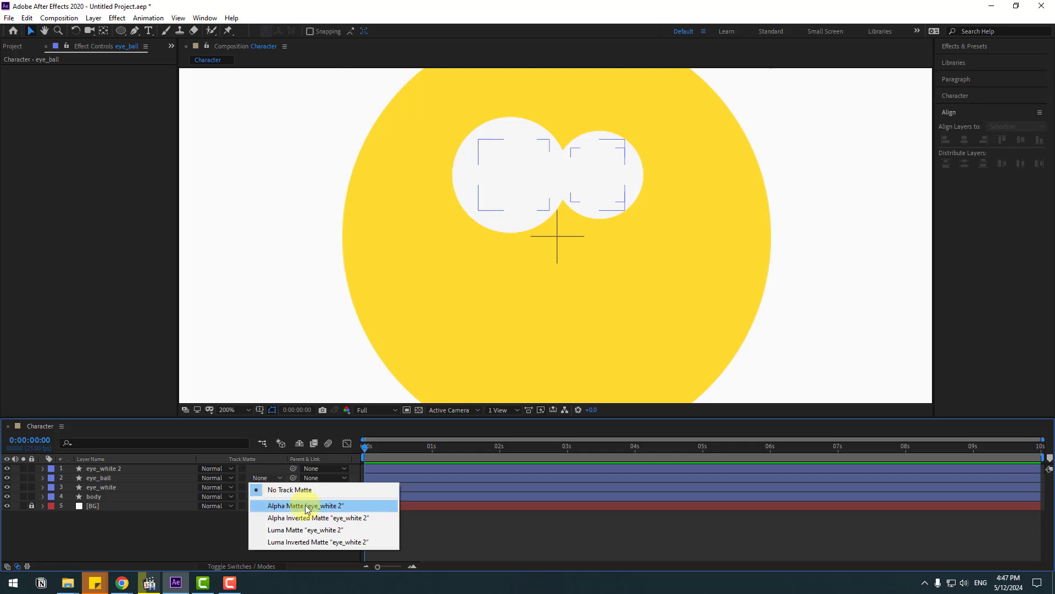
click(352, 506)
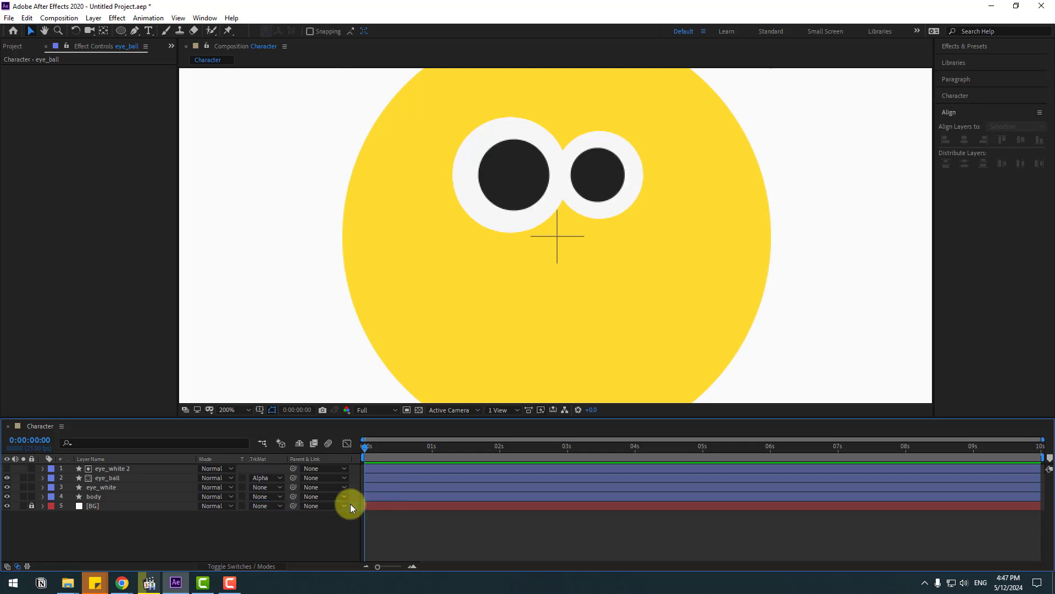
click(127, 468)
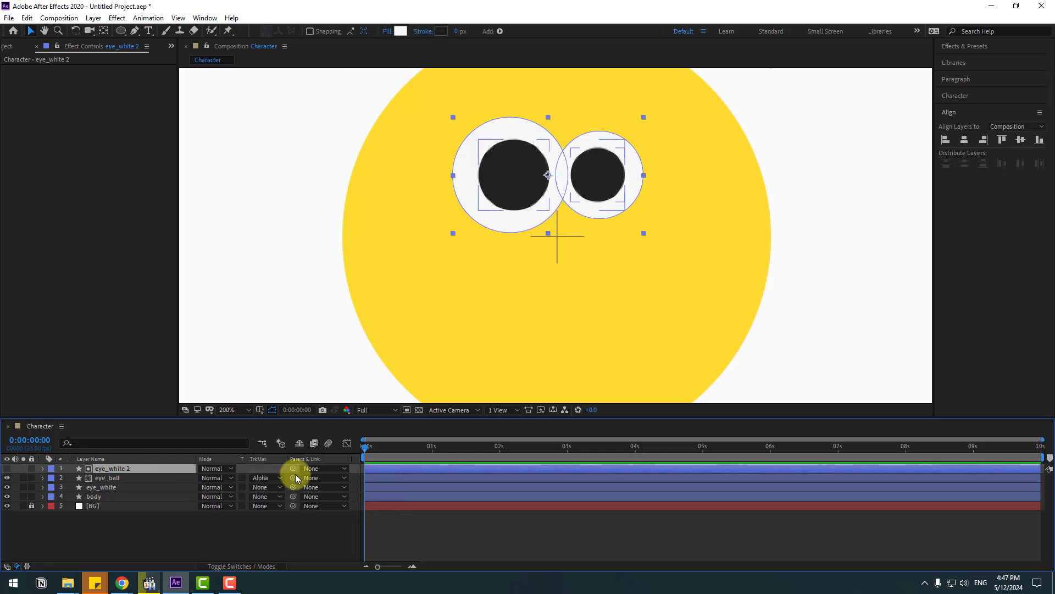
drag(295, 470, 110, 488)
Try scaling the eye_white layer and moving the eye_ball layer to test the matte, restoring both and collapsing the properties
key(s)
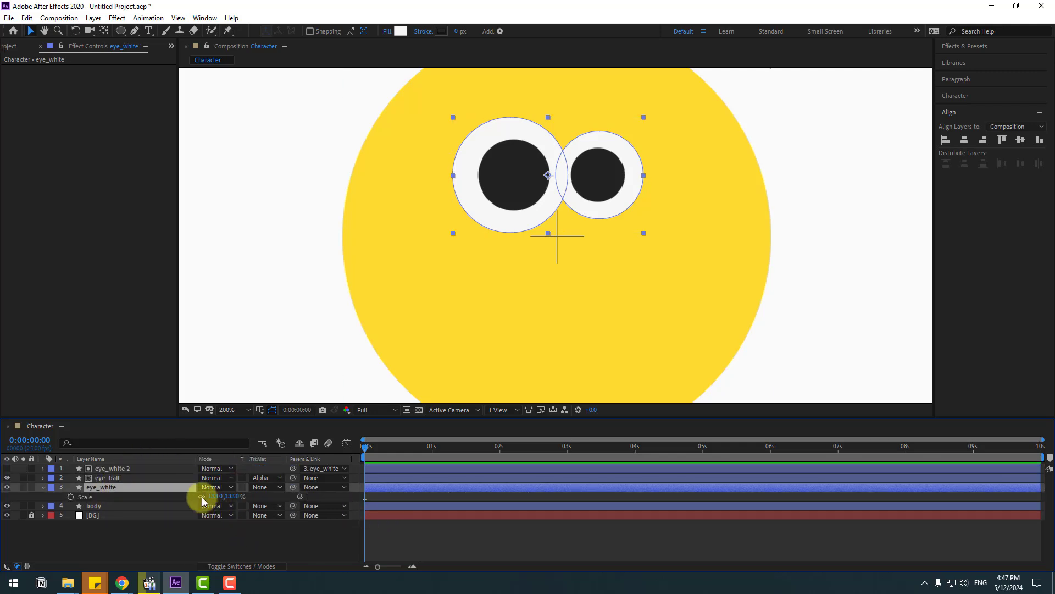
drag(236, 501, 202, 500)
key(ctrl+z)
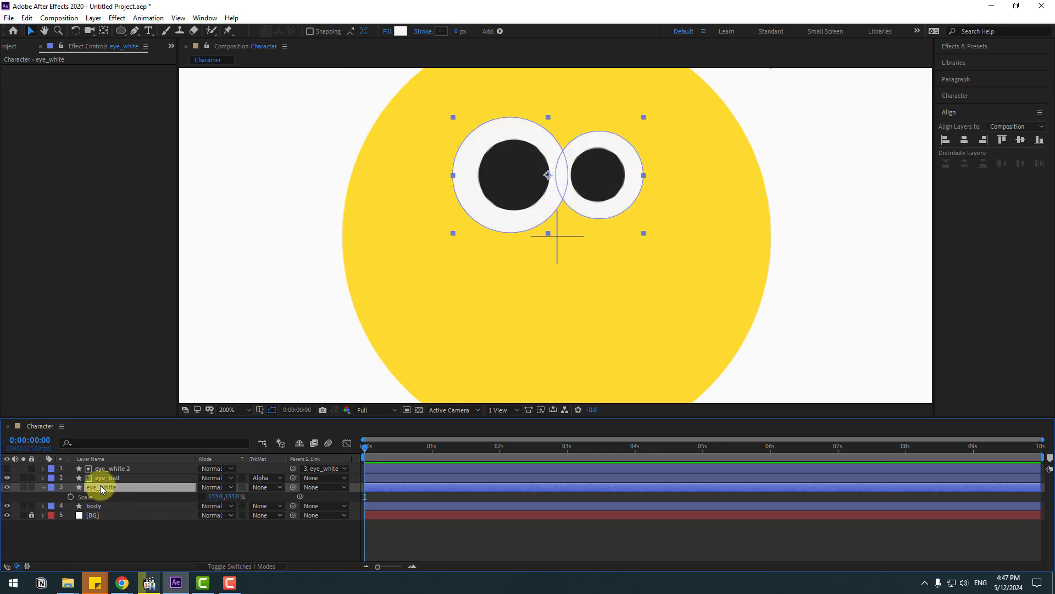
click(104, 478)
mouse_move(514, 184)
mouse_down()
mouse_move(438, 171)
mouse_move(534, 179)
mouse_move(463, 145)
mouse_move(572, 154)
mouse_move(546, 197)
mouse_move(547, 164)
mouse_move(425, 185)
mouse_move(587, 187)
mouse_move(517, 193)
mouse_up()
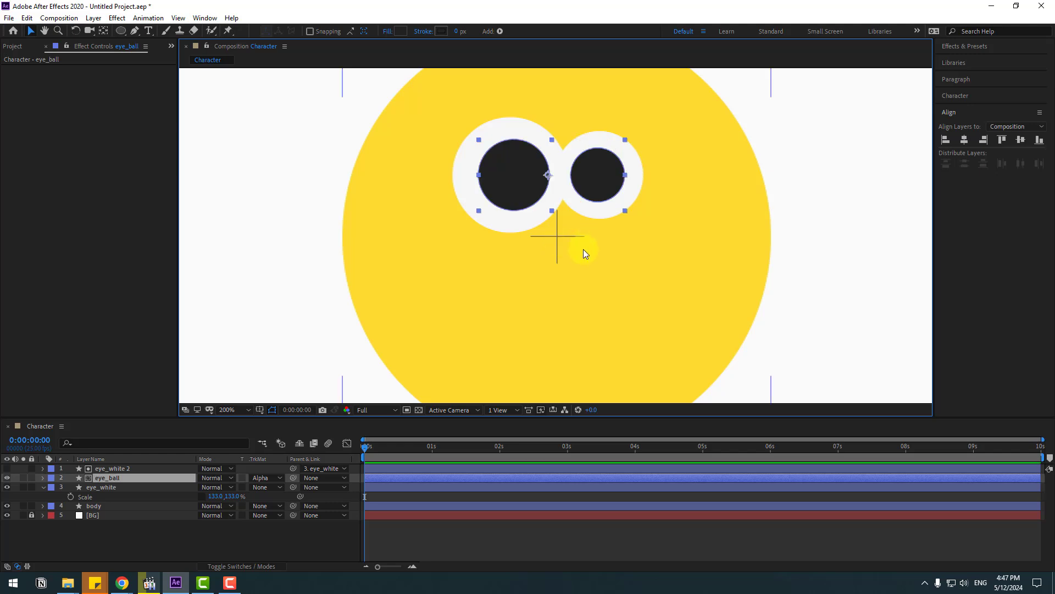
click(45, 490)
click(45, 487)
click(162, 527)
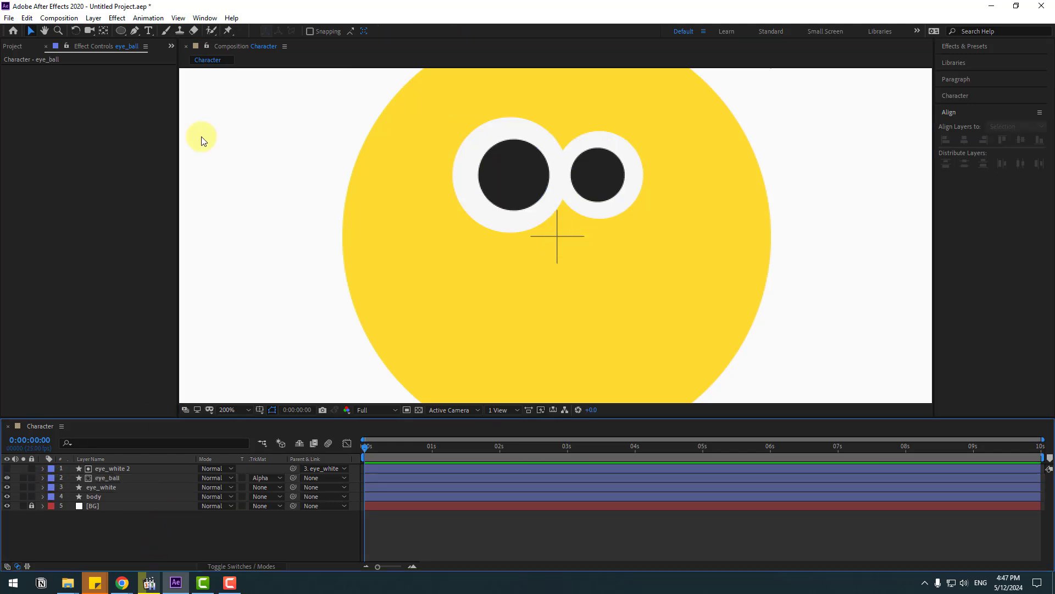
Draw an open three-point V-shaped path with the Pen tool on the yellow body below the eyes
click(136, 31)
scroll(550, 289, down, 2)
scroll(549, 288, right, 2)
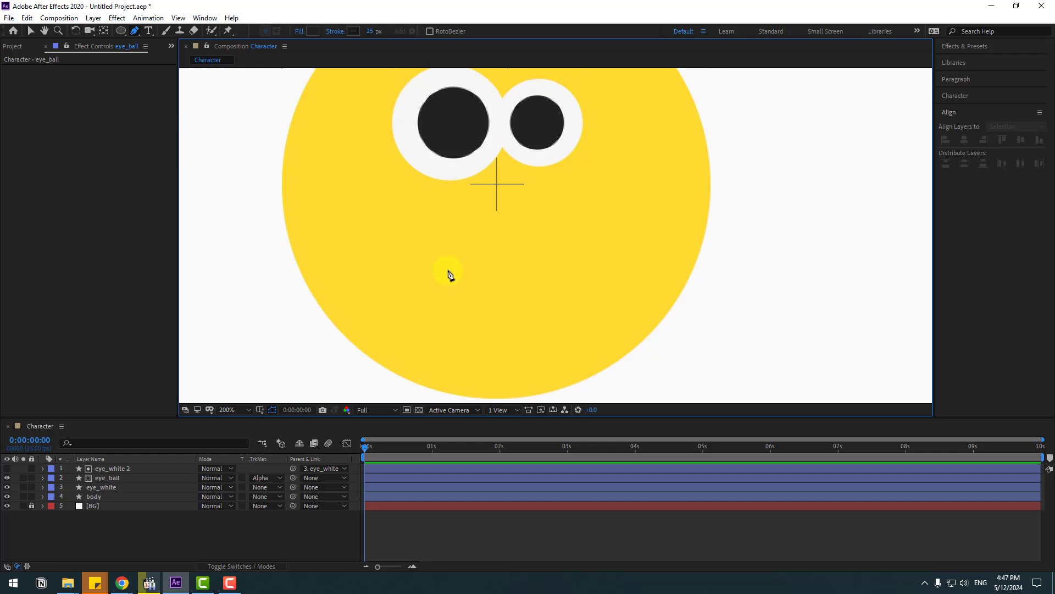
click(447, 270)
mouse_move(468, 284)
mouse_down()
mouse_move(478, 272)
mouse_move(477, 285)
mouse_up()
click(475, 280)
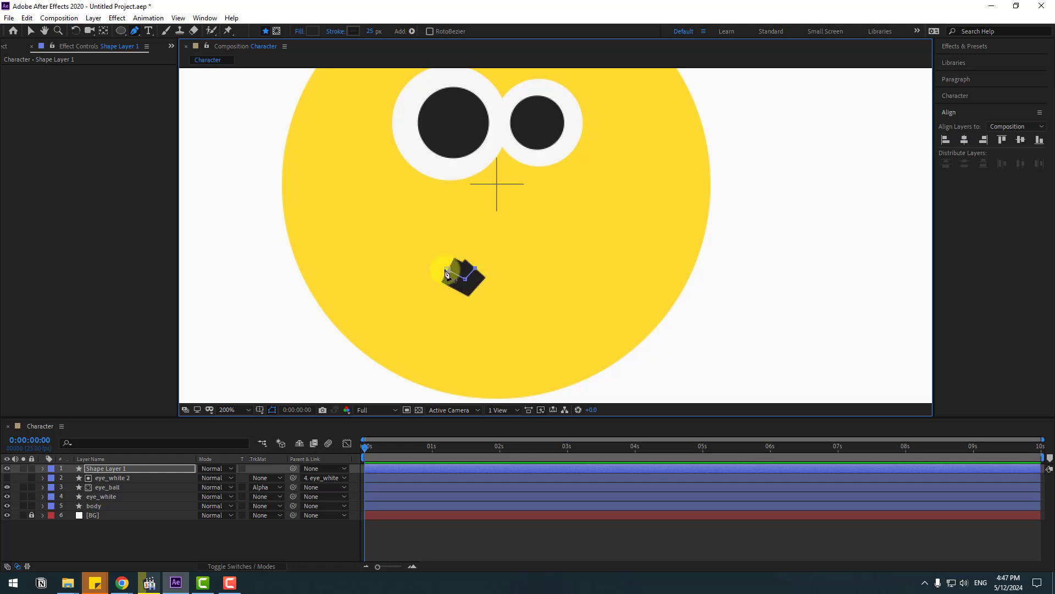
Set the V-shaped path's stroke width to 8 px and its fill to None
click(31, 31)
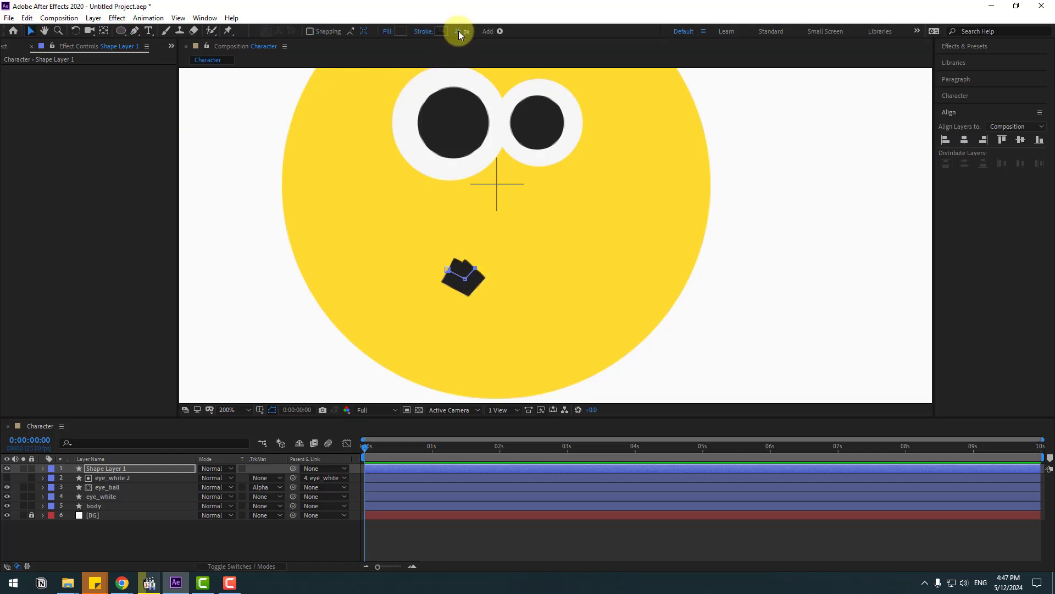
drag(458, 31, 438, 28)
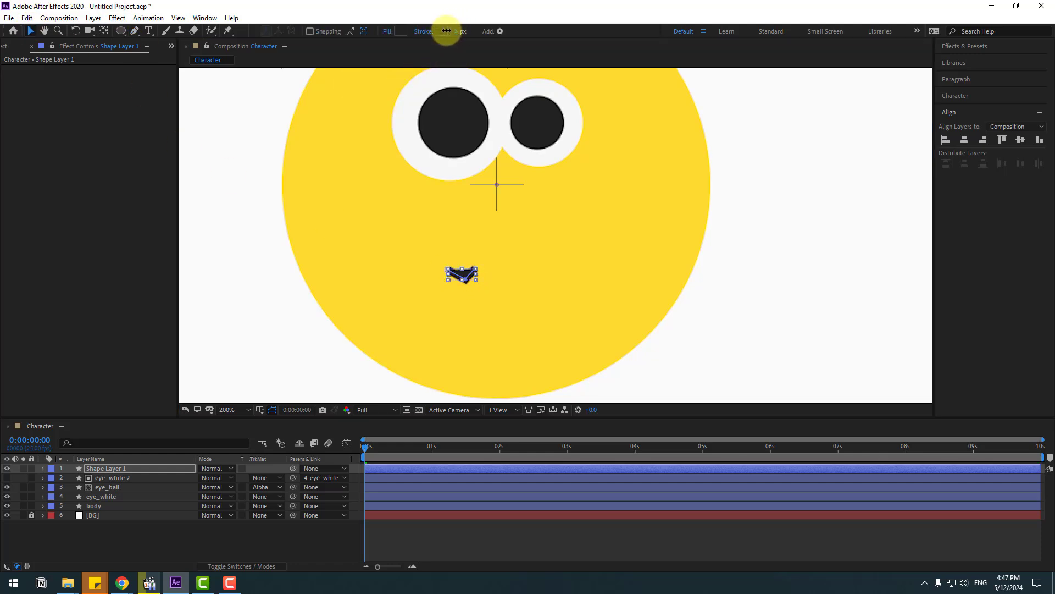
click(387, 31)
click(259, 231)
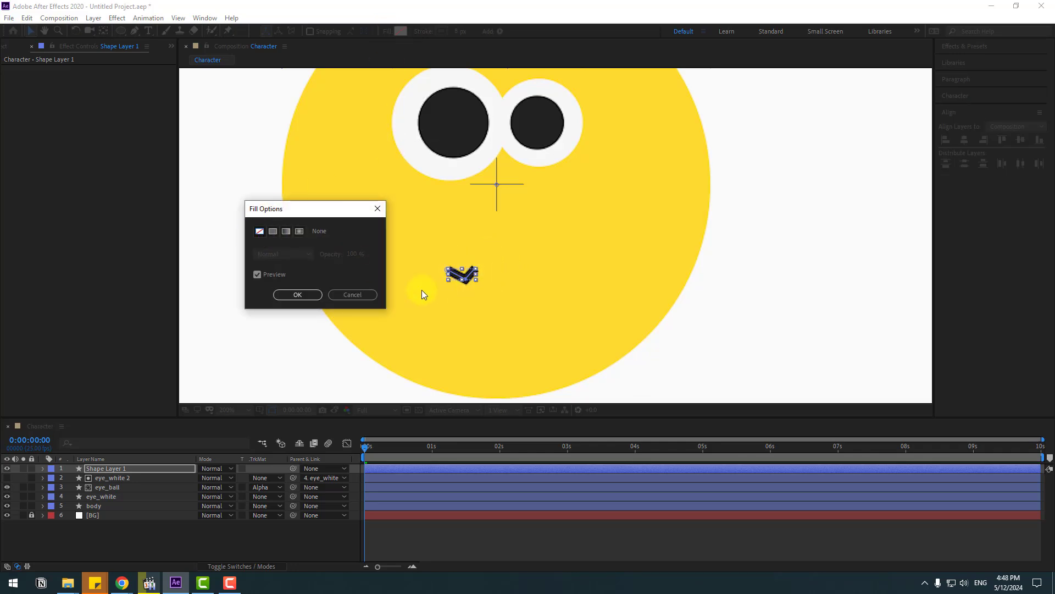
click(298, 296)
Adjust the points of the V-shaped path so its two arms are more evenly balanced
scroll(357, 350, up, 1)
drag(359, 350, 612, 283)
scroll(614, 282, up, 1)
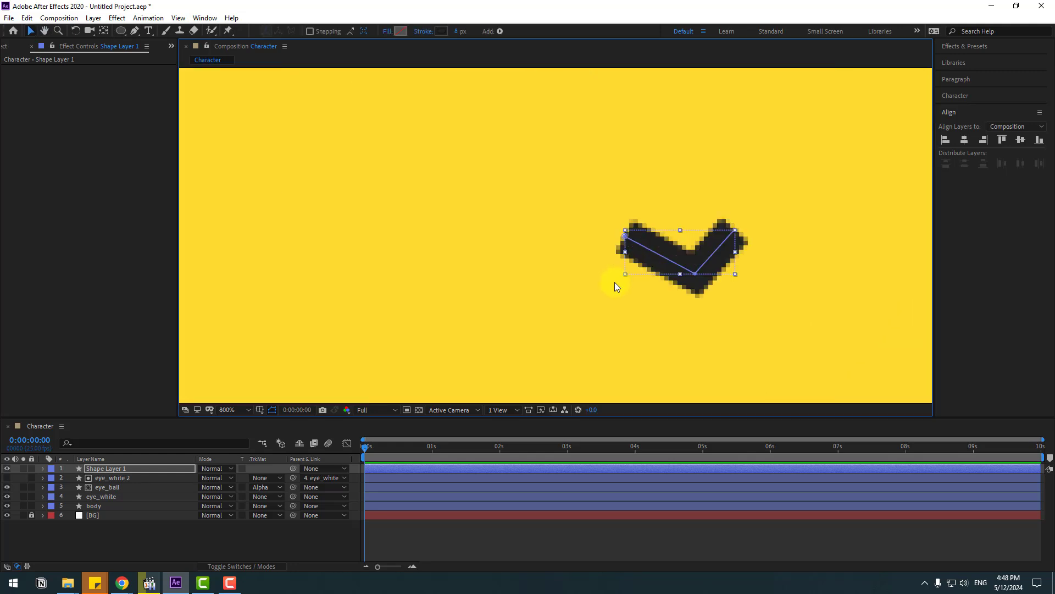
drag(699, 268, 487, 252)
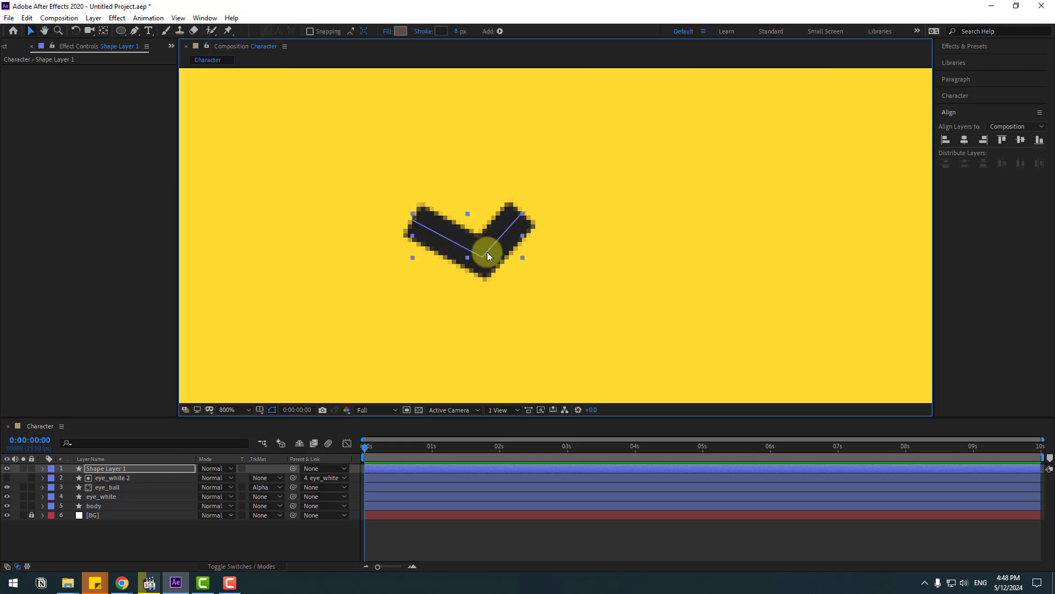
click(134, 32)
mouse_move(514, 214)
mouse_down()
mouse_move(511, 222)
mouse_move(525, 219)
mouse_up()
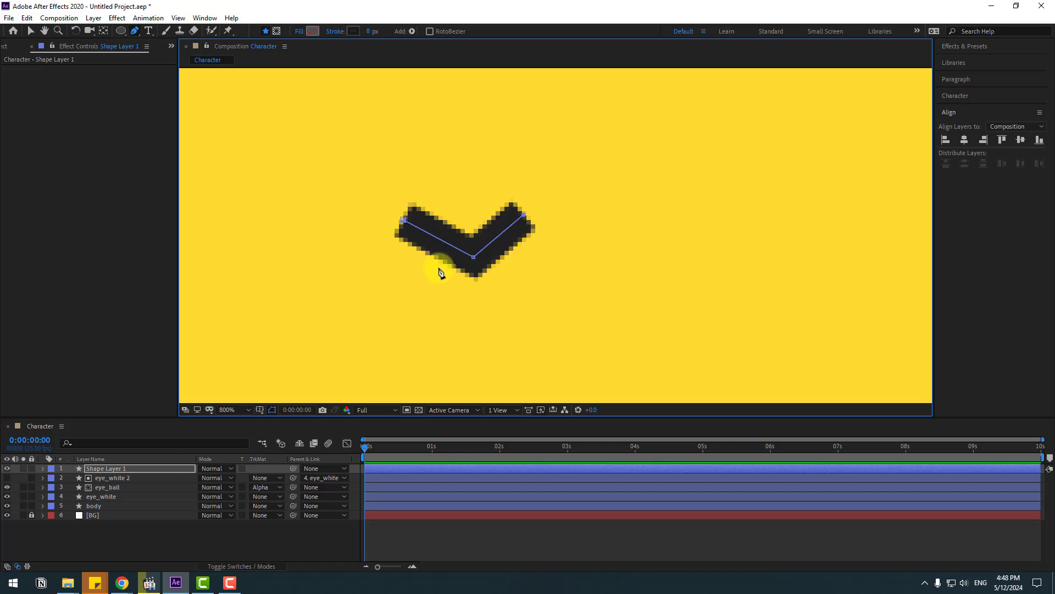
drag(474, 257, 470, 256)
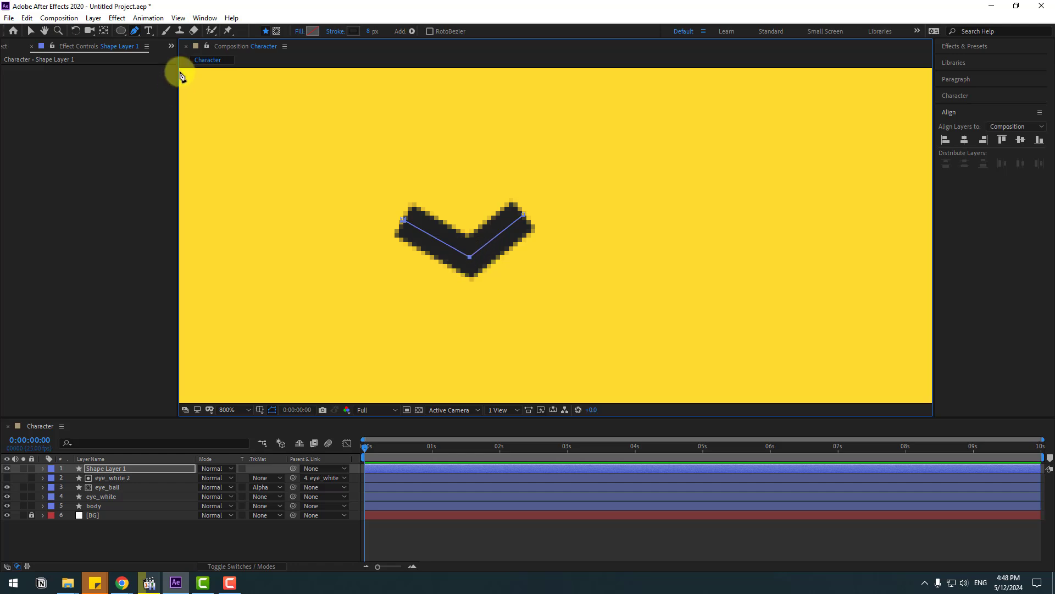
Convert the path's middle point to a smooth point and extend its handles to form a curved smile
click(135, 32)
click(470, 259)
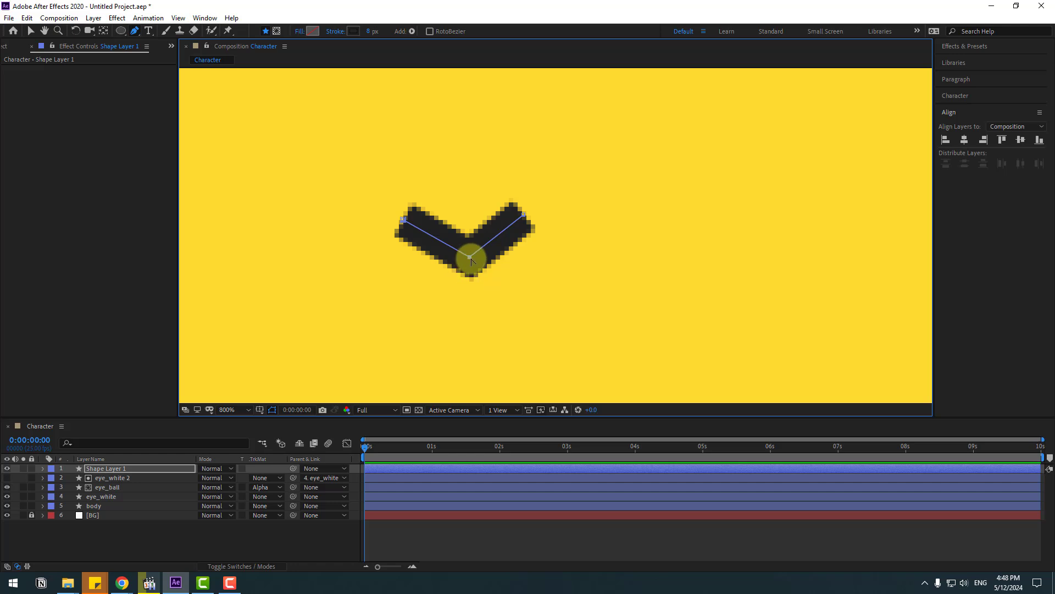
drag(471, 258, 499, 254)
click(33, 31)
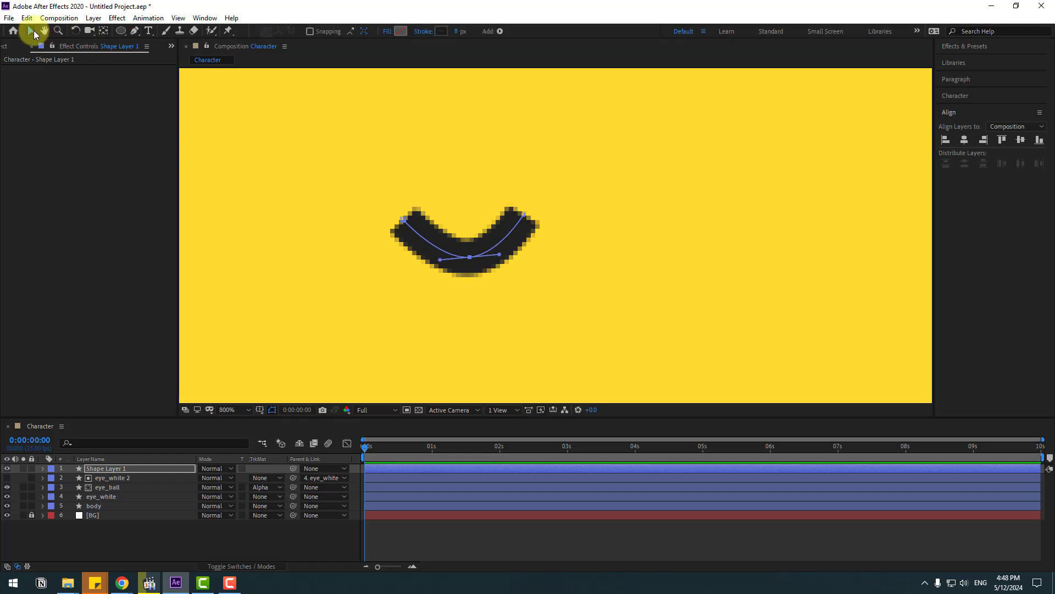
Set the smile stroke's line cap to Round Cap and collapse the layer's properties
click(87, 470)
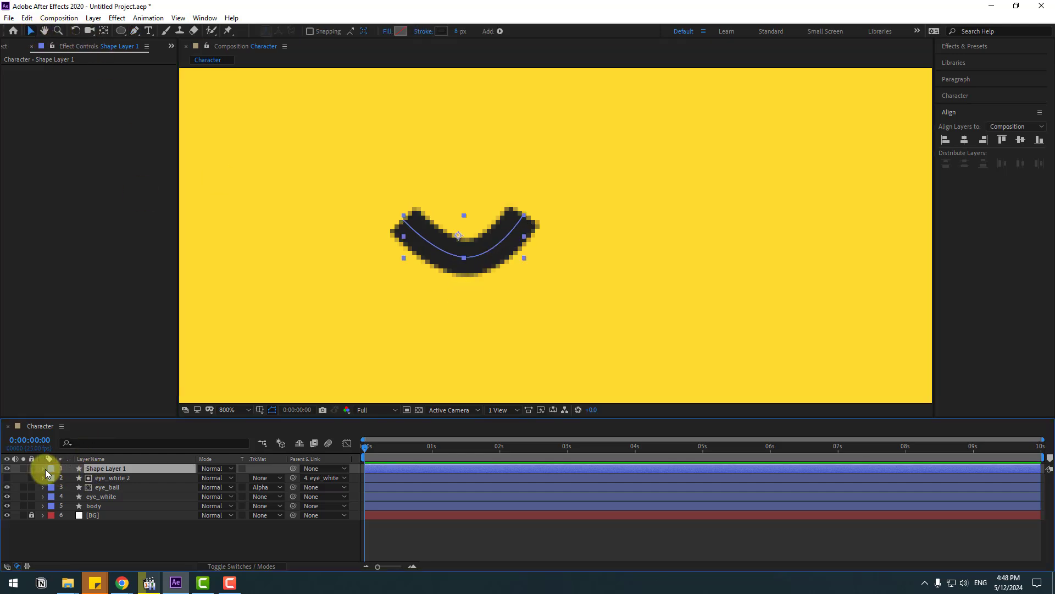
click(44, 469)
click(52, 478)
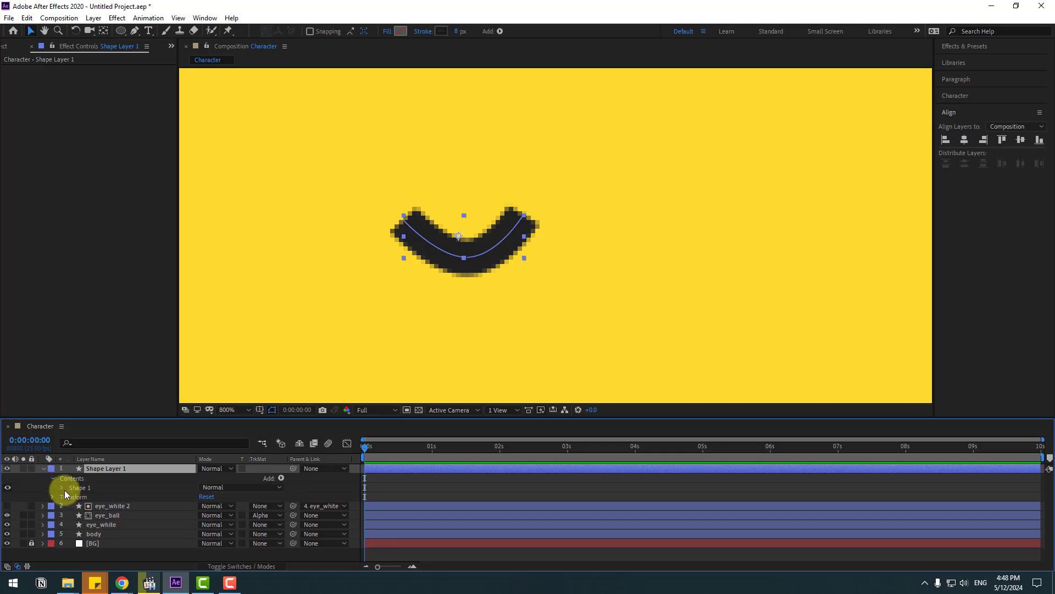
click(61, 487)
click(70, 507)
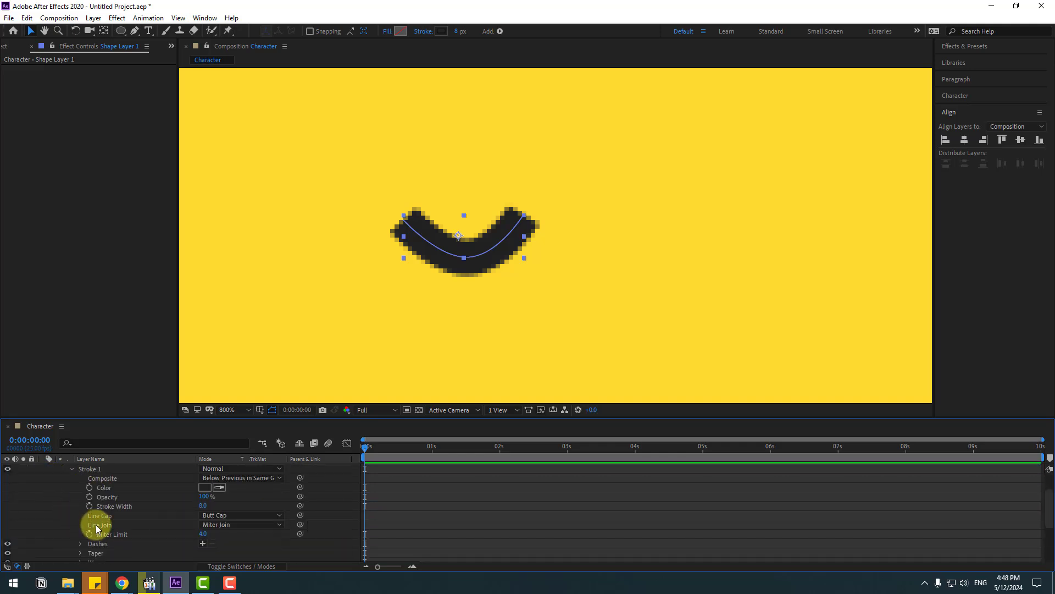
click(217, 515)
click(221, 539)
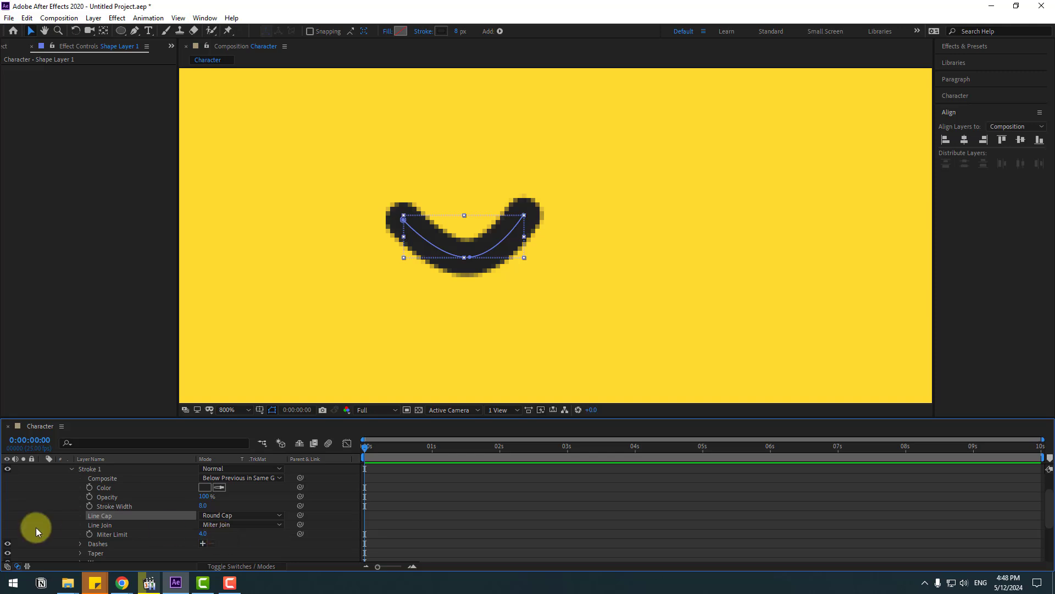
key(u)
Rename the smile's shape layer as mouth
click(108, 470)
key(Return)
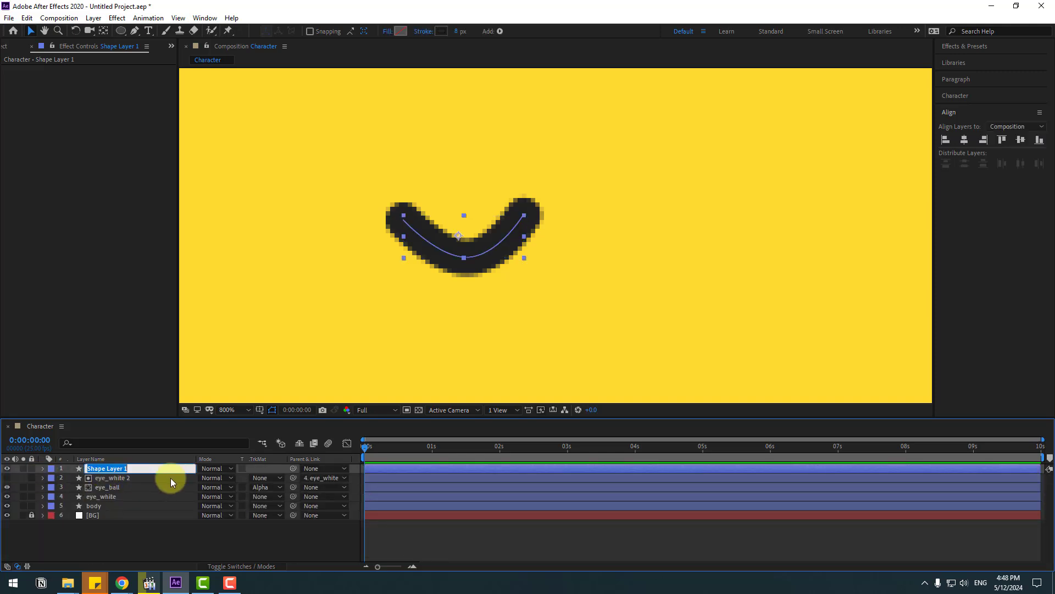
text(mouth)
key(Return)
Scale the mouth layer to 241% and centre it horizontally on the face below the eyes
key(slash)
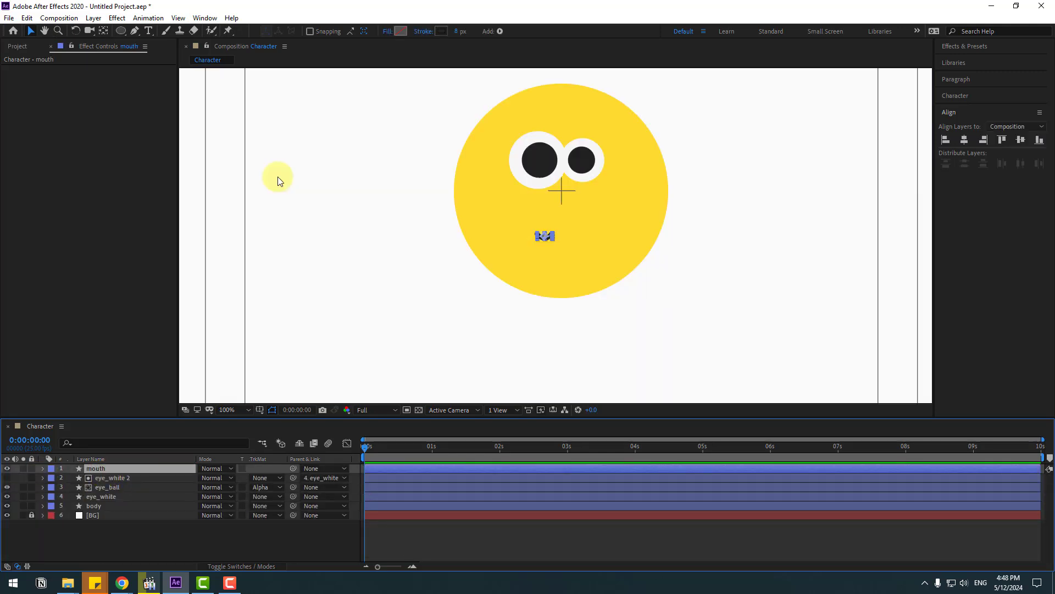
click(117, 472)
key(s)
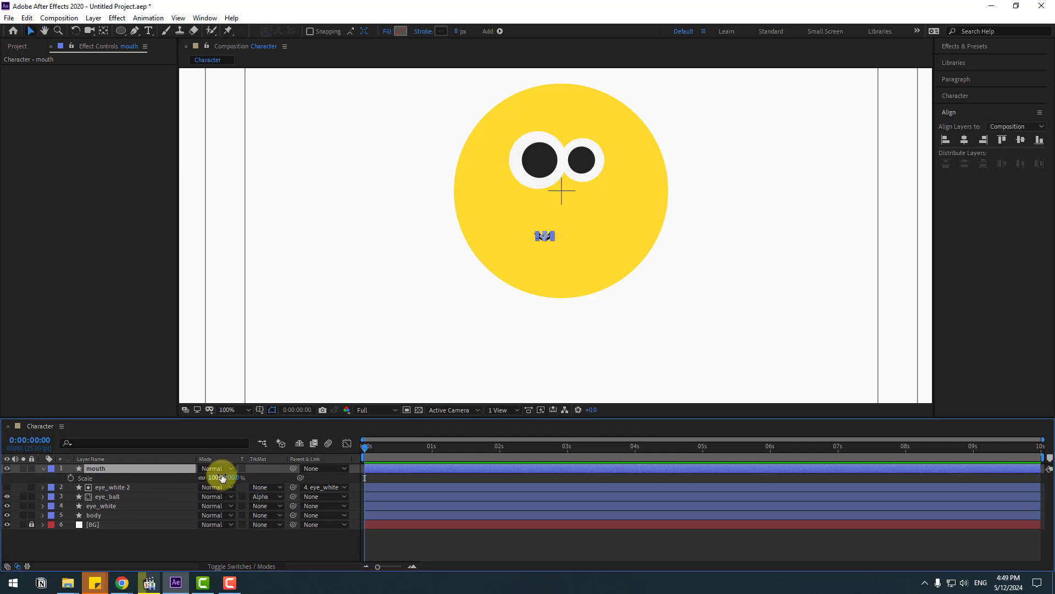
drag(220, 477, 279, 461)
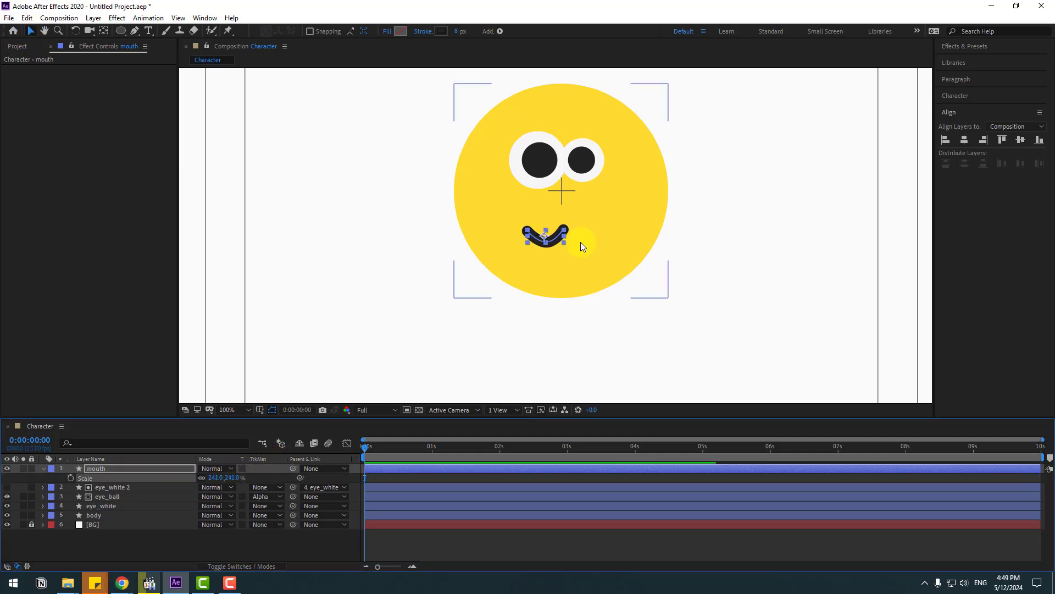
mouse_move(542, 234)
mouse_down()
mouse_move(560, 241)
mouse_move(562, 232)
mouse_up()
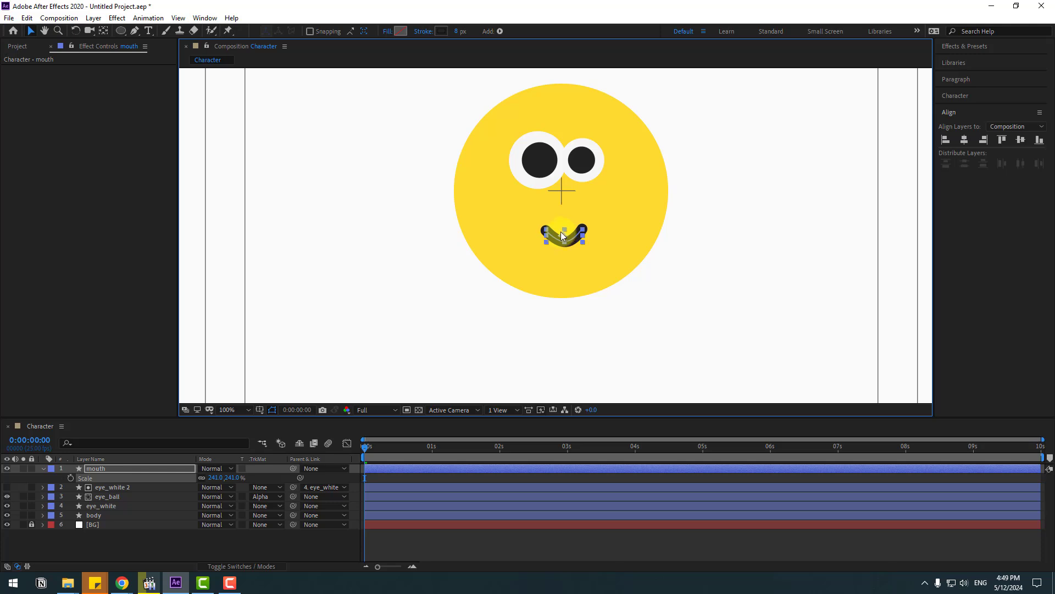
click(322, 533)
Draw a short horizontal two-point line with the Pen tool above the larger eye as an eyebrow
scroll(414, 329, down, 3)
scroll(413, 329, up, 2)
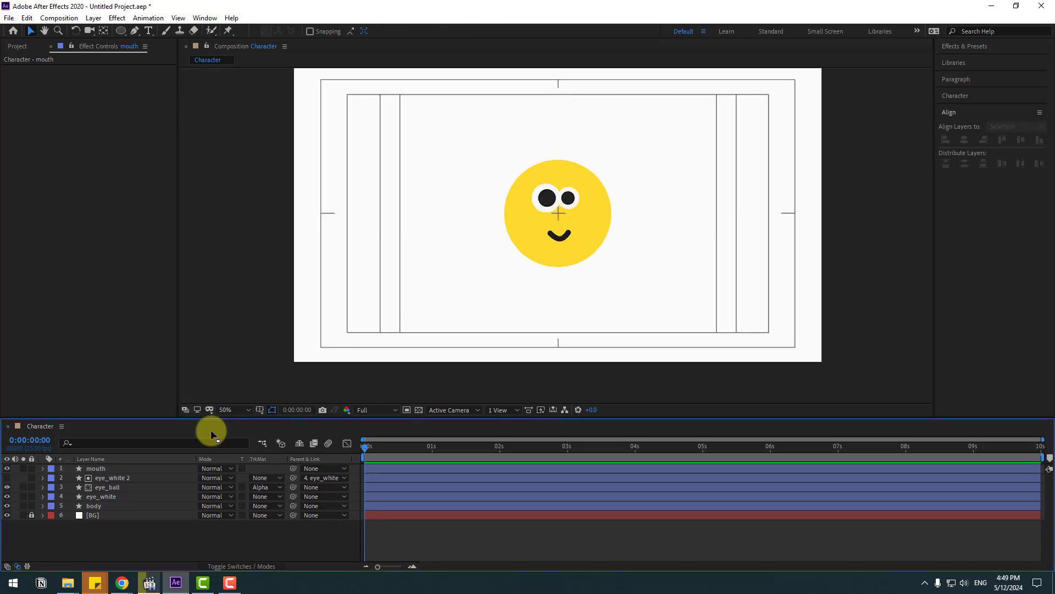
click(134, 31)
scroll(541, 209, up, 4)
drag(572, 135, 544, 276)
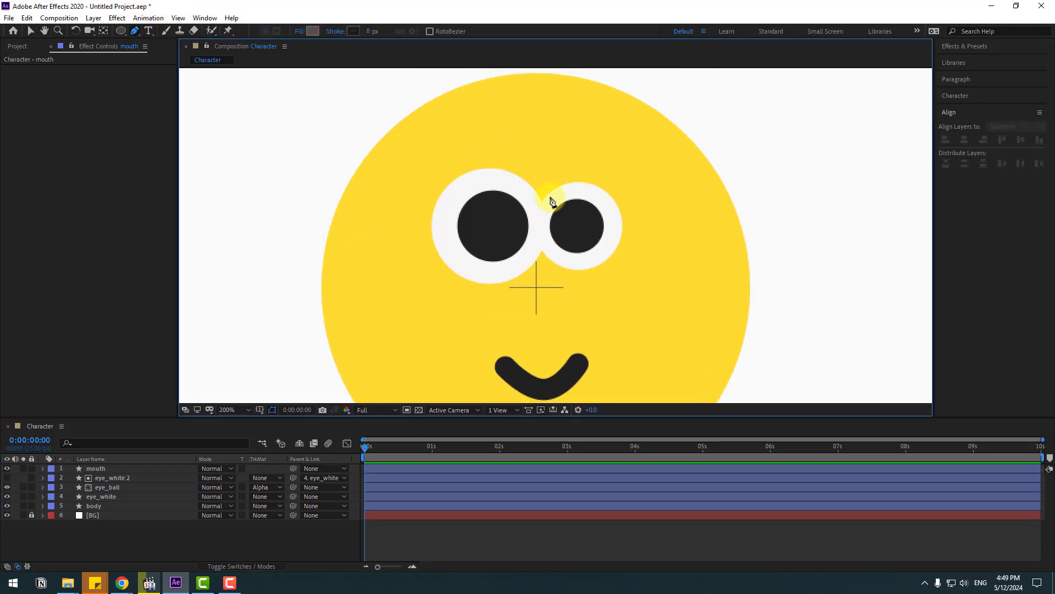
click(440, 147)
click(501, 147)
click(87, 108)
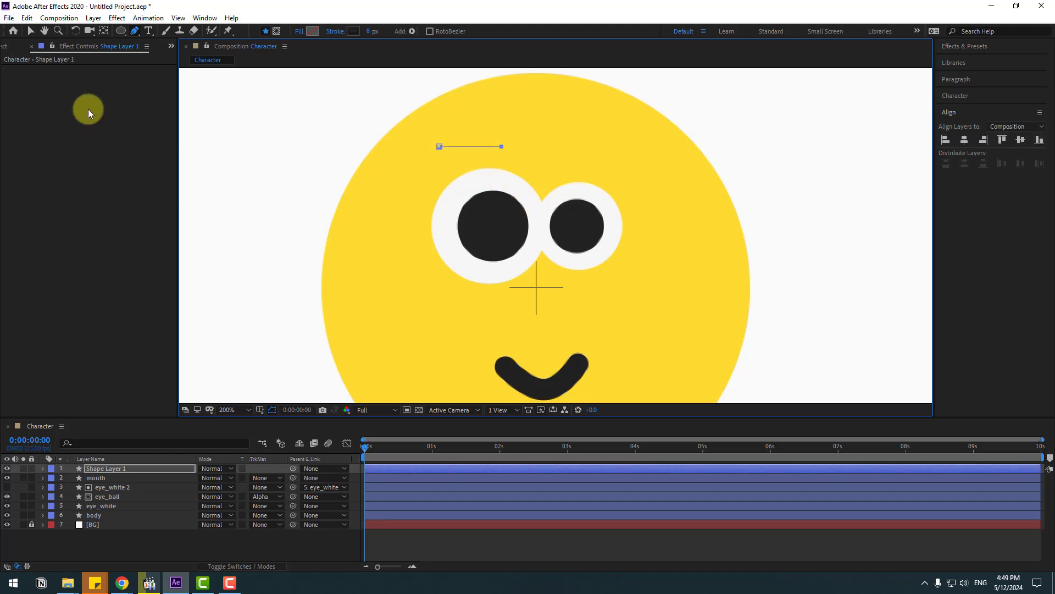
Set the eyebrow stroke's line cap to Round Cap and its width to 18 px
click(31, 31)
click(42, 469)
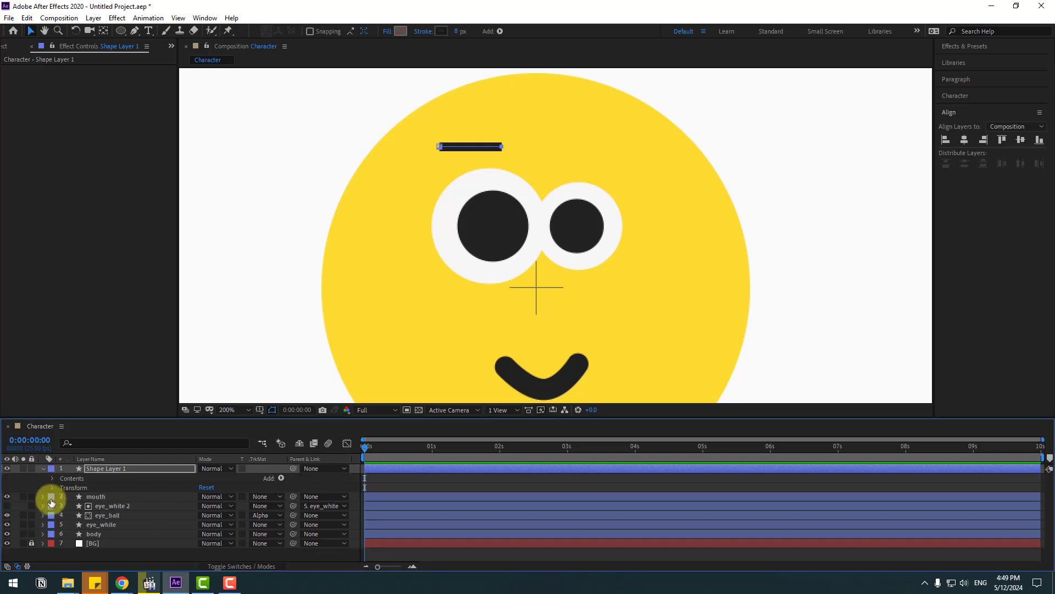
click(58, 479)
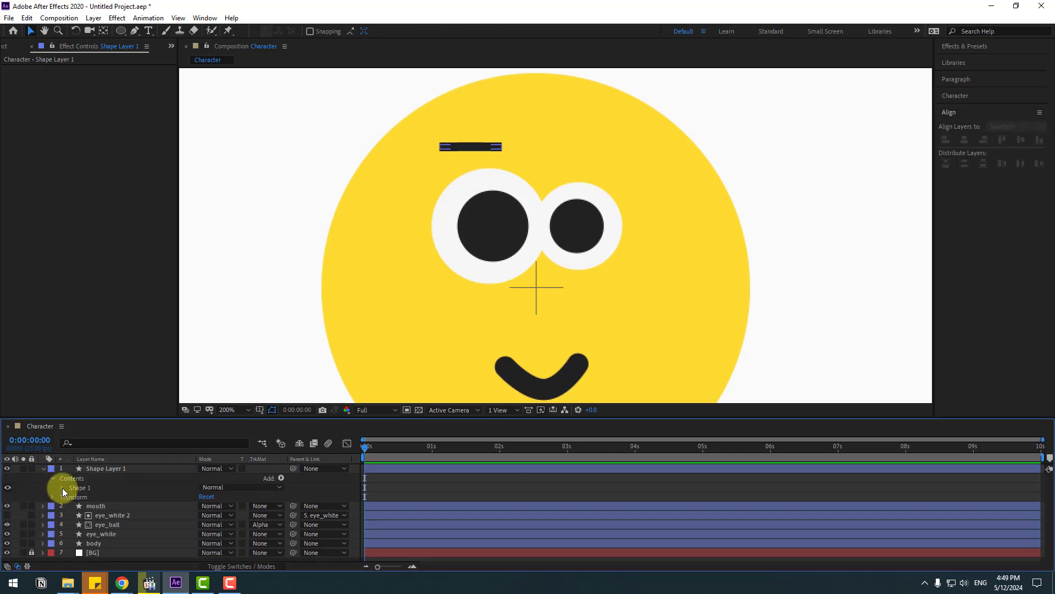
click(61, 488)
click(71, 506)
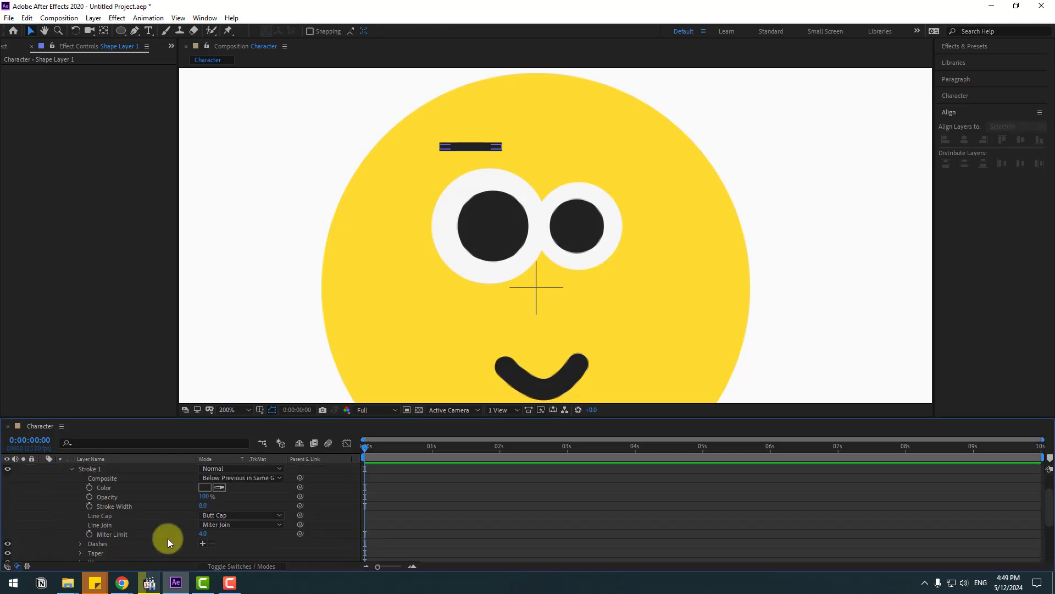
click(225, 518)
click(234, 538)
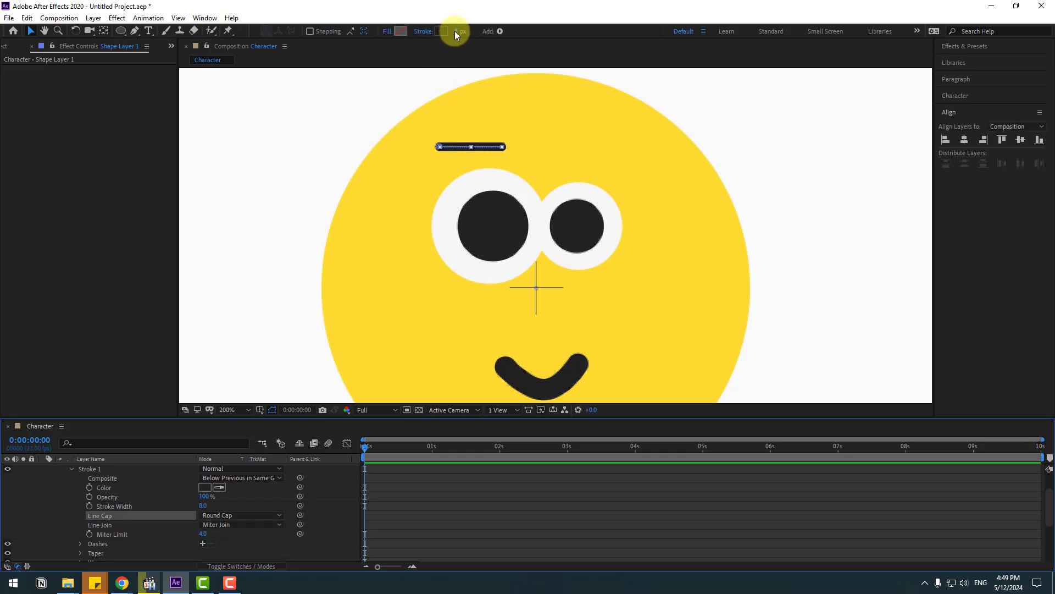
drag(456, 31, 463, 30)
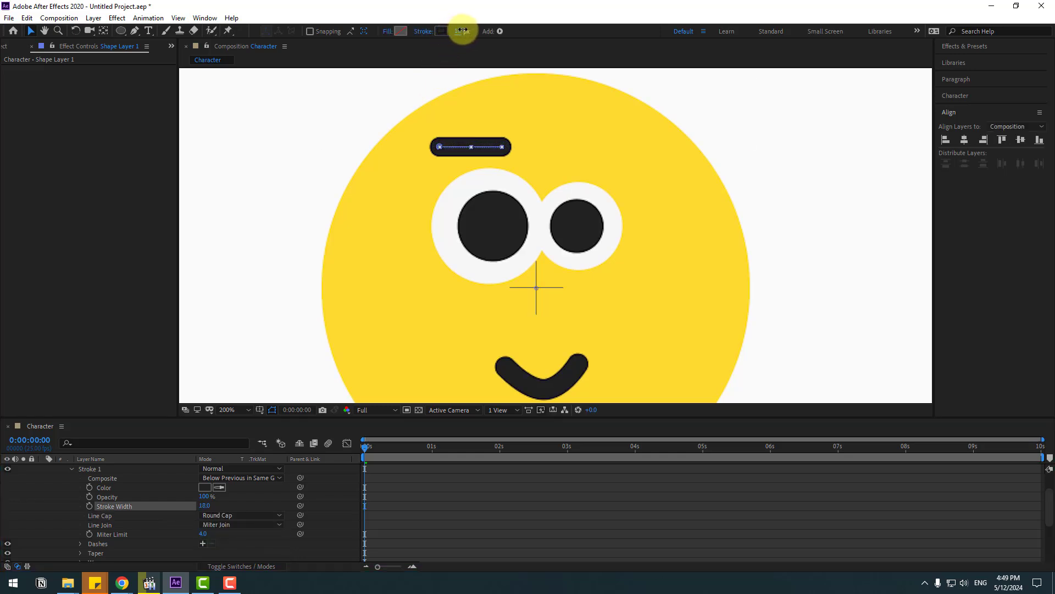
scroll(103, 497, up, 2)
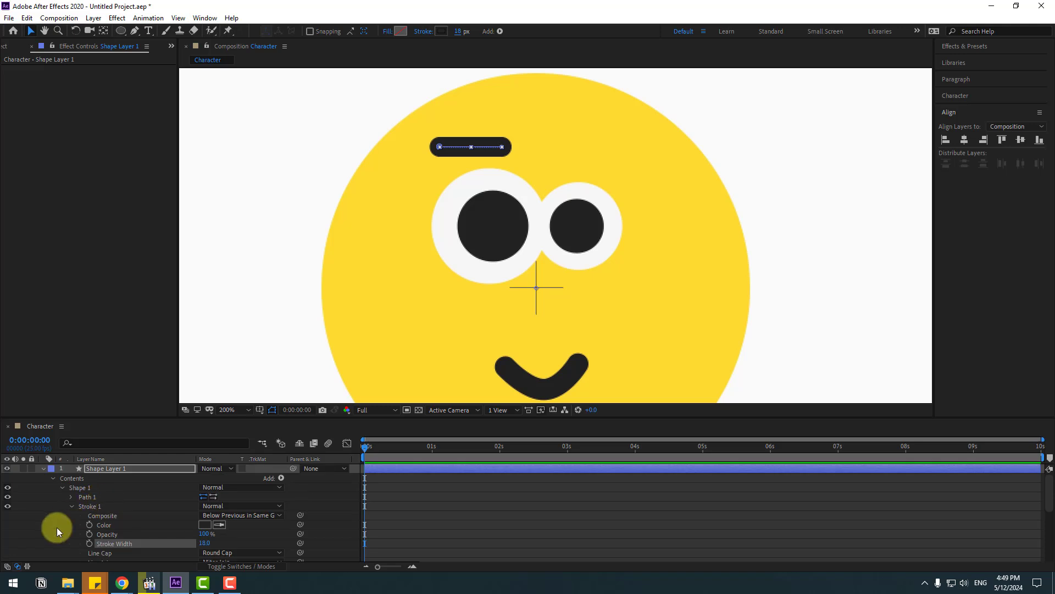
Edit the eyebrow path's end points to shorten the line and centre it above the larger eye
click(99, 471)
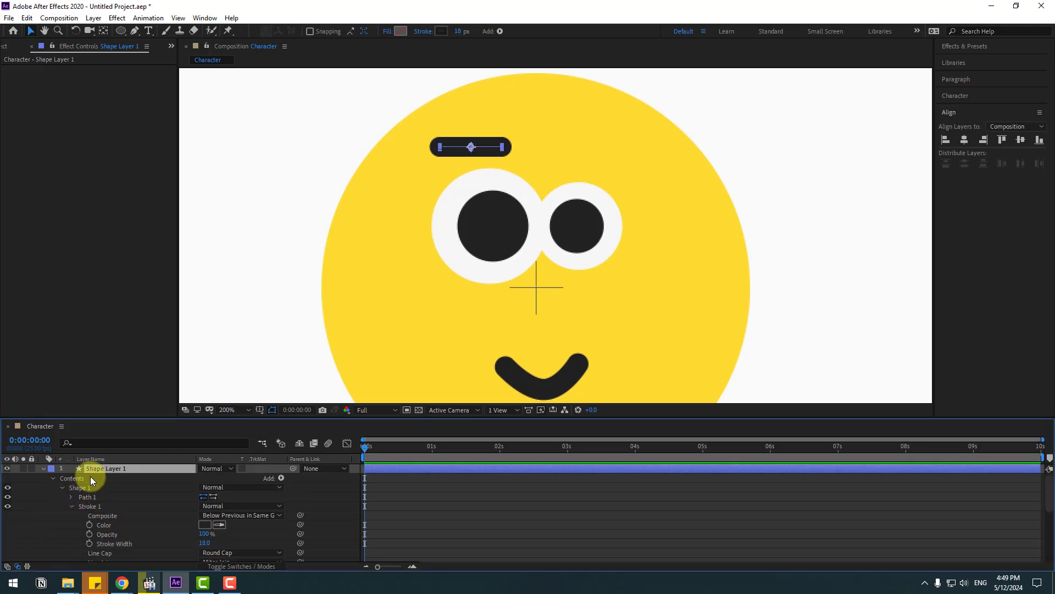
click(70, 498)
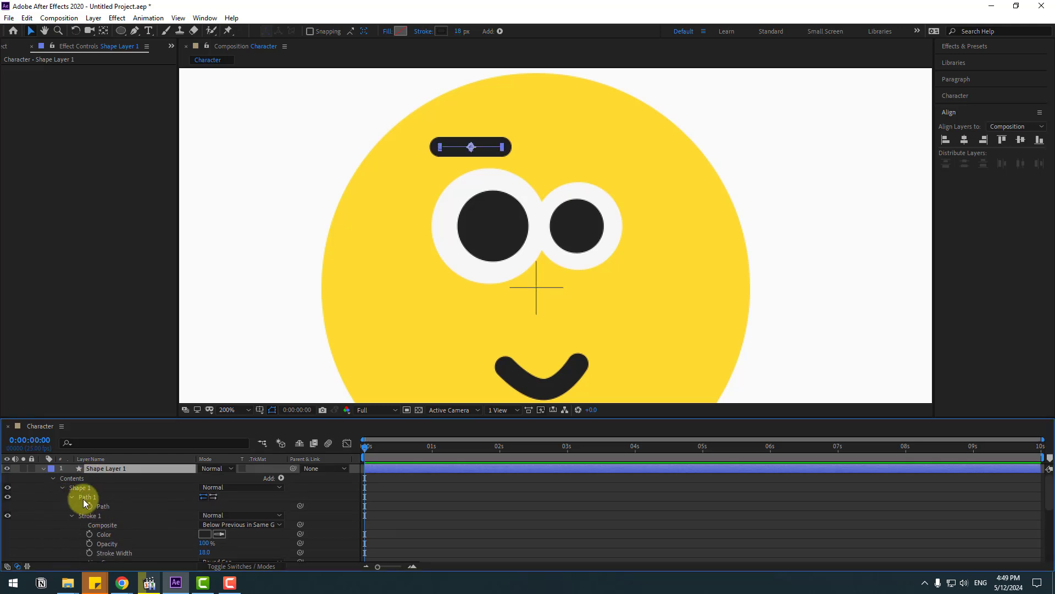
click(100, 508)
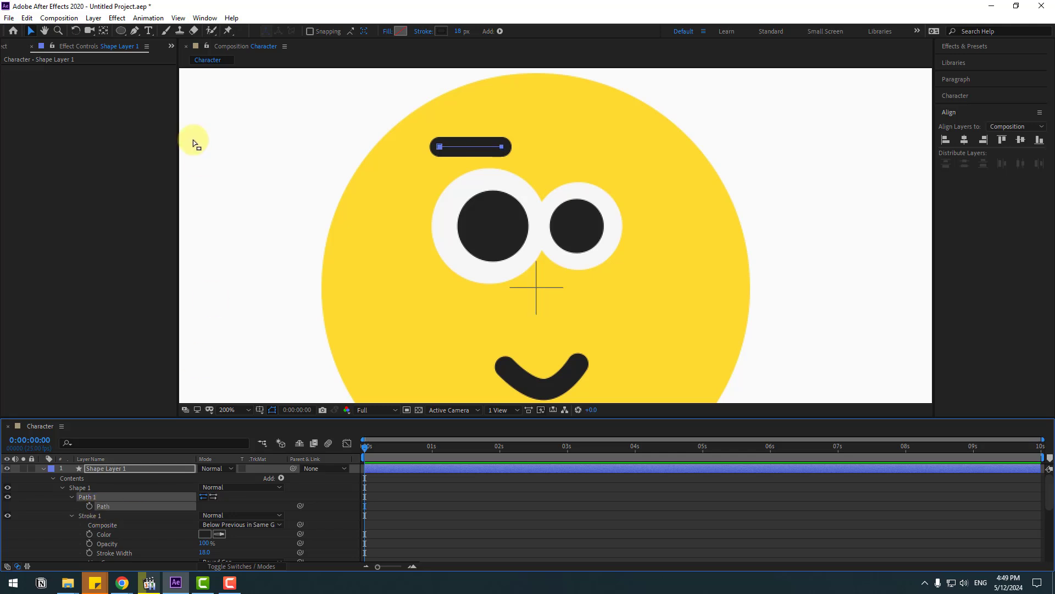
click(134, 32)
drag(442, 149, 471, 149)
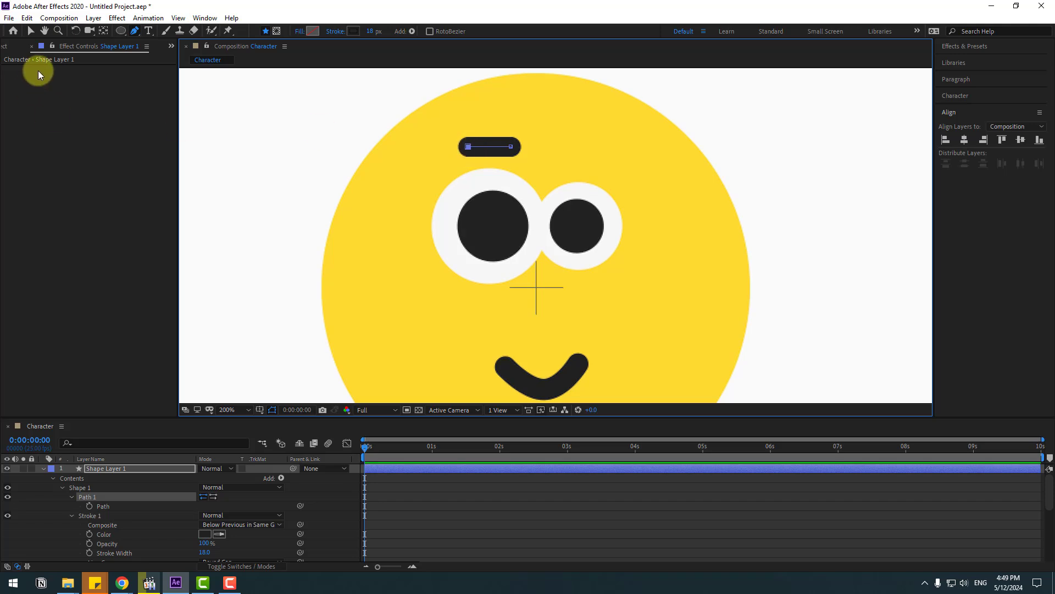
Collapse the eyebrow layer's properties and centre its anchor point on the line
click(32, 32)
click(44, 469)
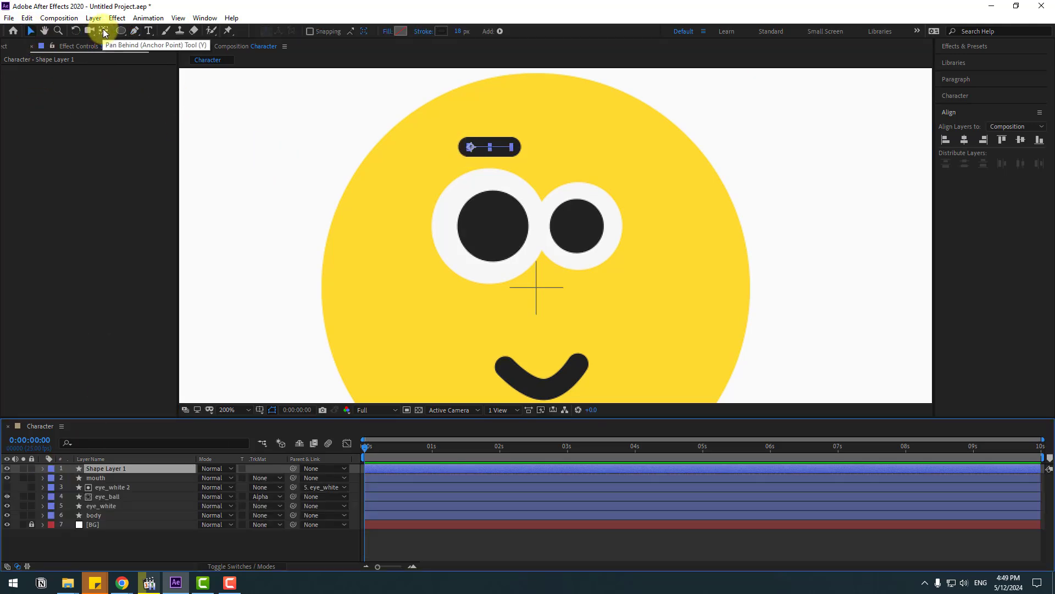
key(ctrl+alt+Home)
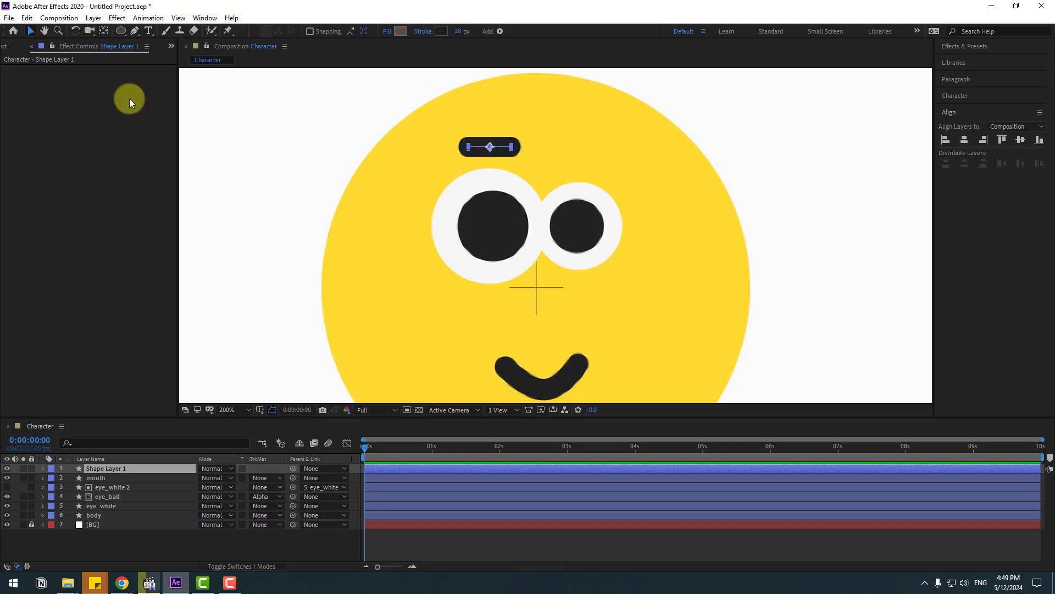
Nudge the eyebrow slightly outward above the larger eye and rename its layer eyebrown_left
drag(492, 148, 484, 147)
click(170, 420)
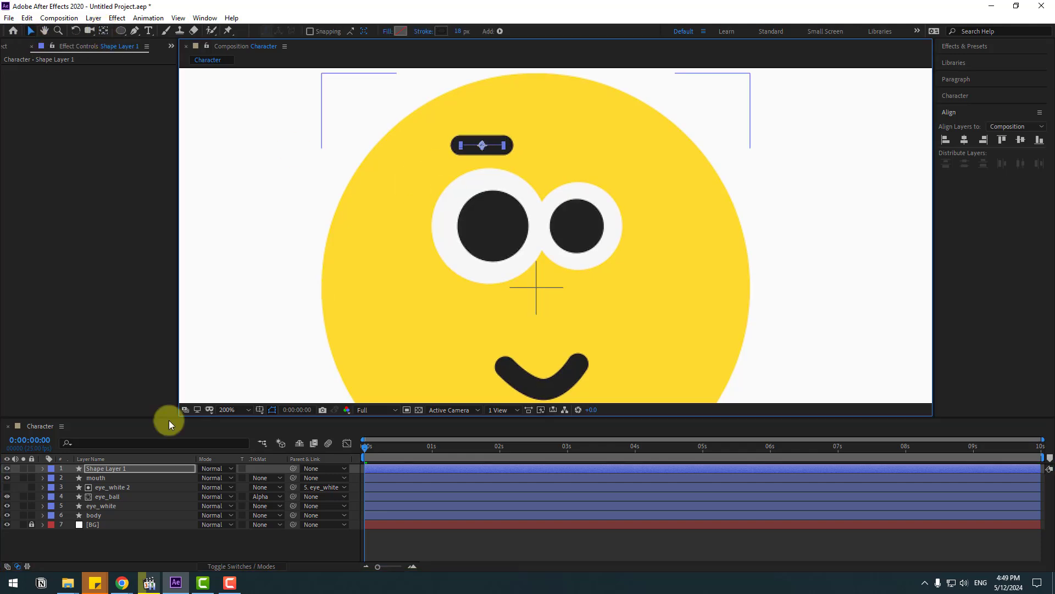
click(121, 470)
key(Return)
text(eyeb)
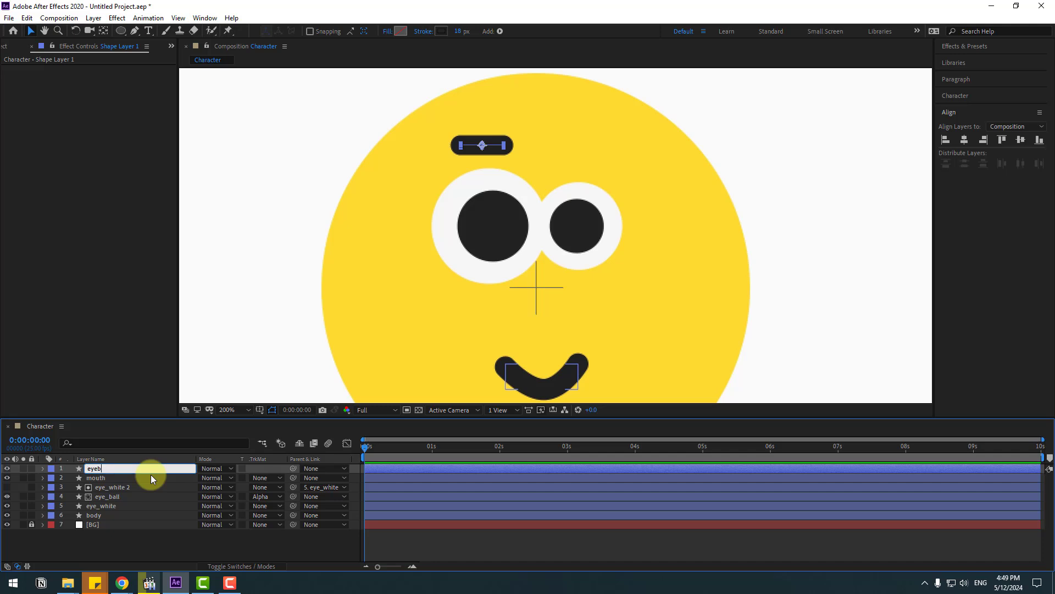
text(rown_left)
key(Return)
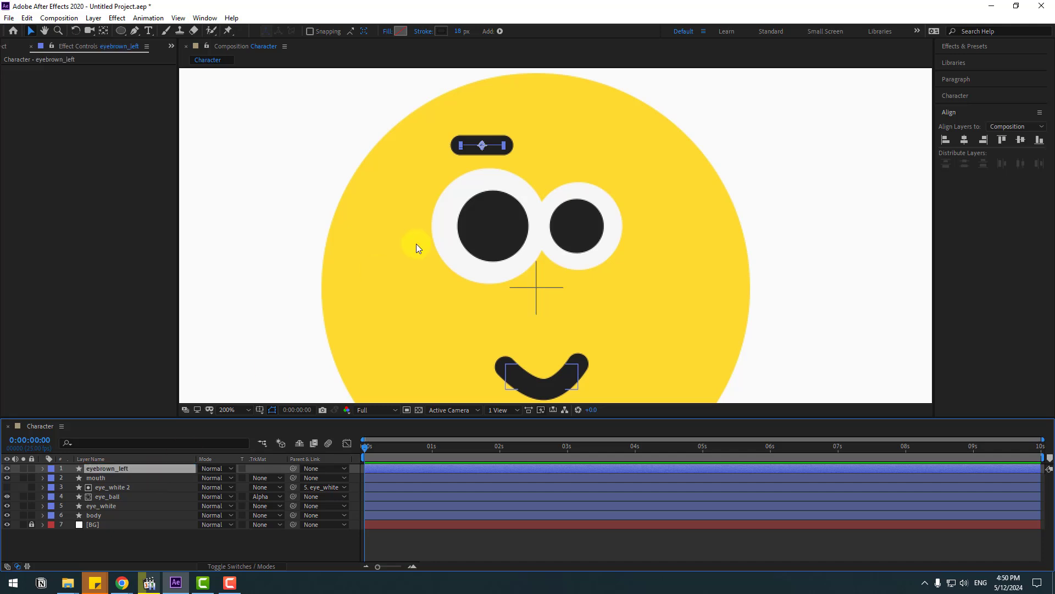
Duplicate the eyebrow layer, place the copy above the smaller eye and rename it eyebrown_right
key(ctrl+d)
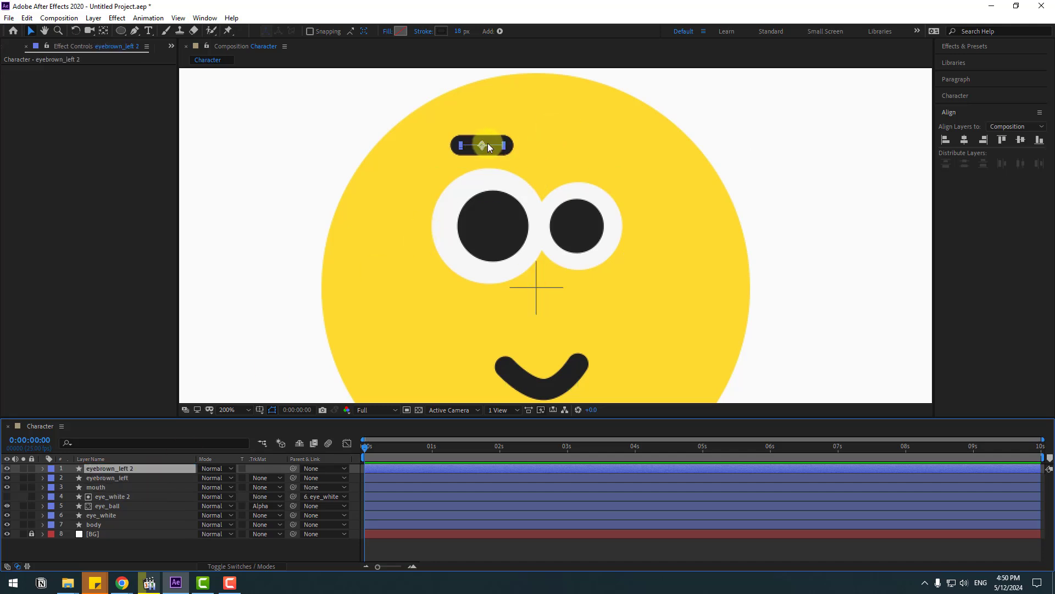
drag(489, 142, 584, 149)
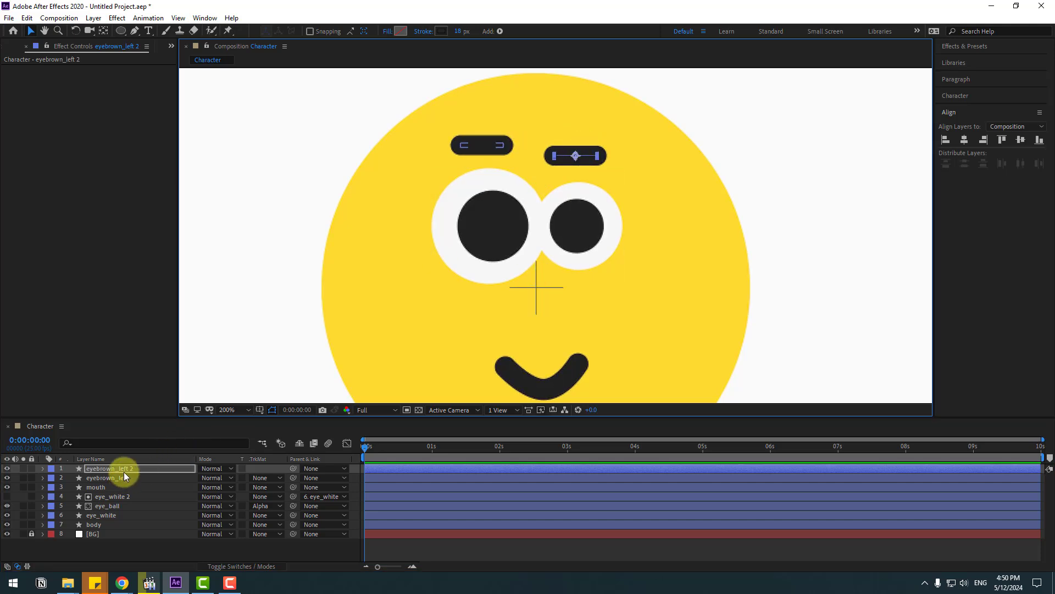
click(137, 468)
key(BackSpace)
key(BackSpace)
key(BackSpace)
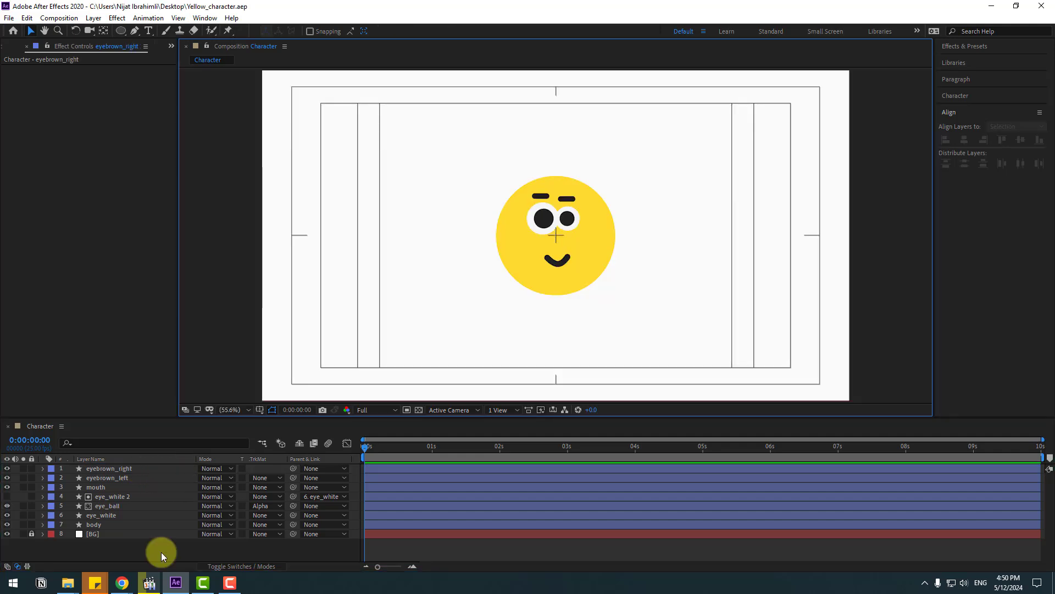
Create a null object, centre its anchor point, and align it horizontally and vertically to the composition's centre
right_click(146, 550)
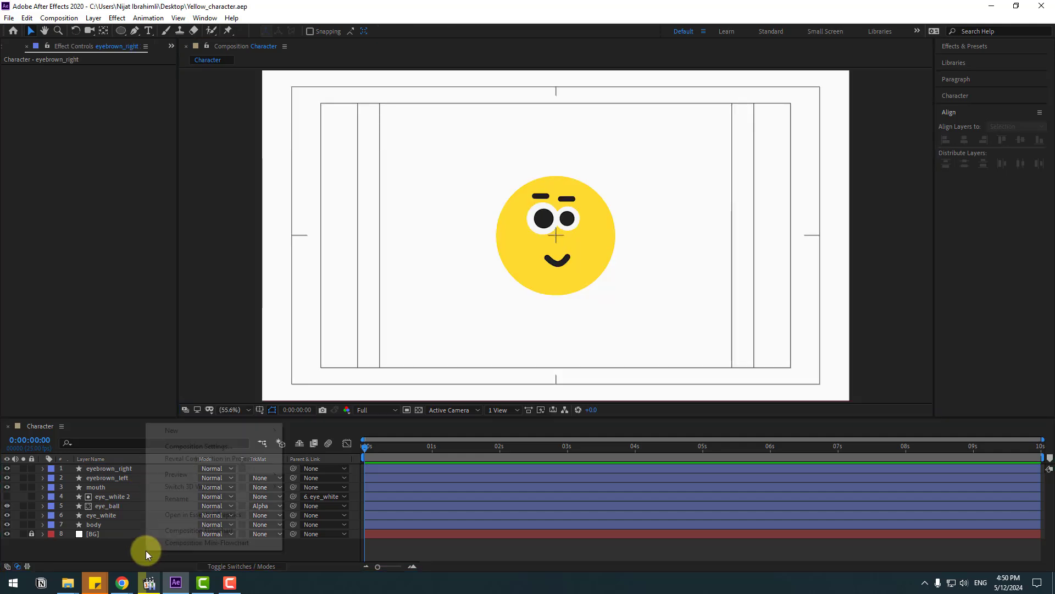
mouse_move(231, 430)
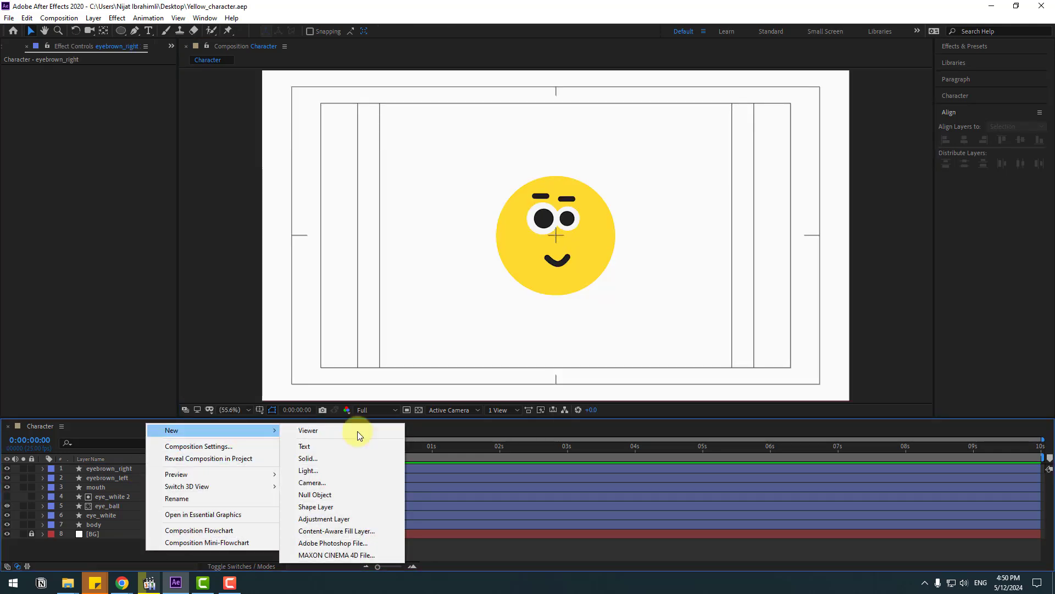
click(318, 496)
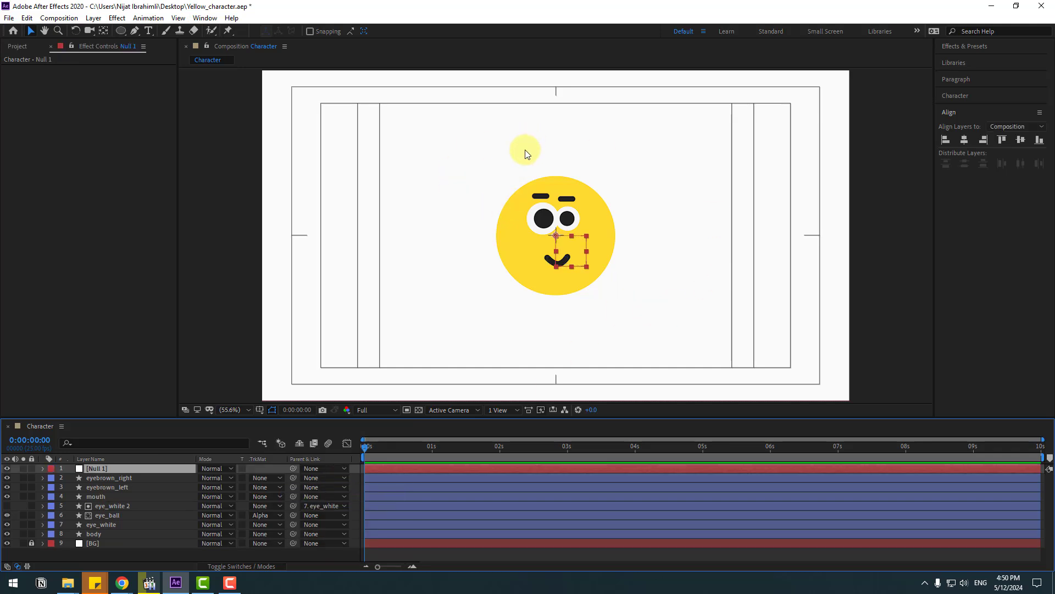
click(103, 32)
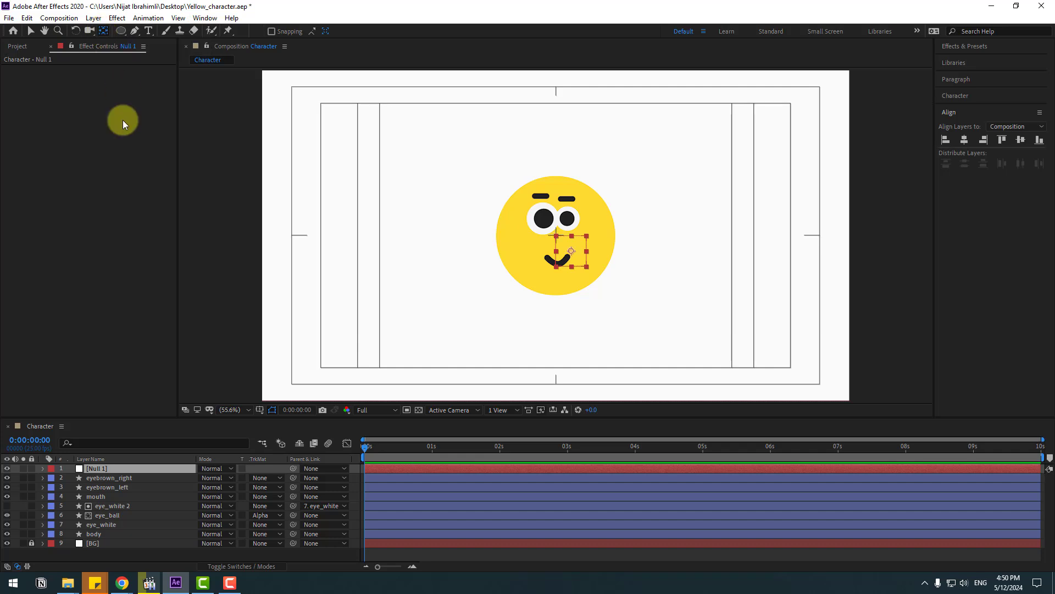
click(30, 32)
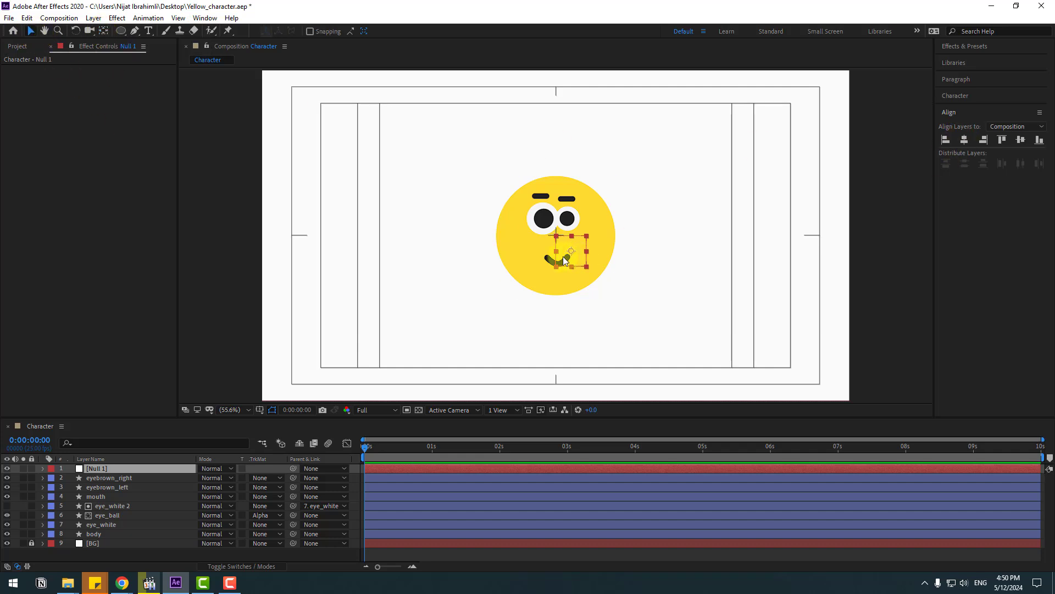
click(964, 140)
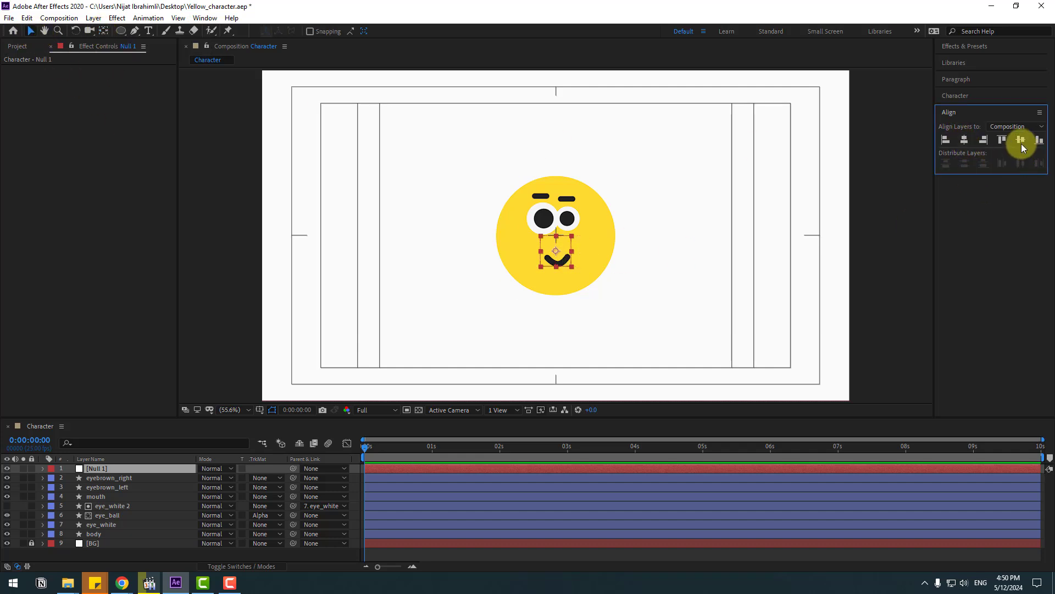
click(1021, 141)
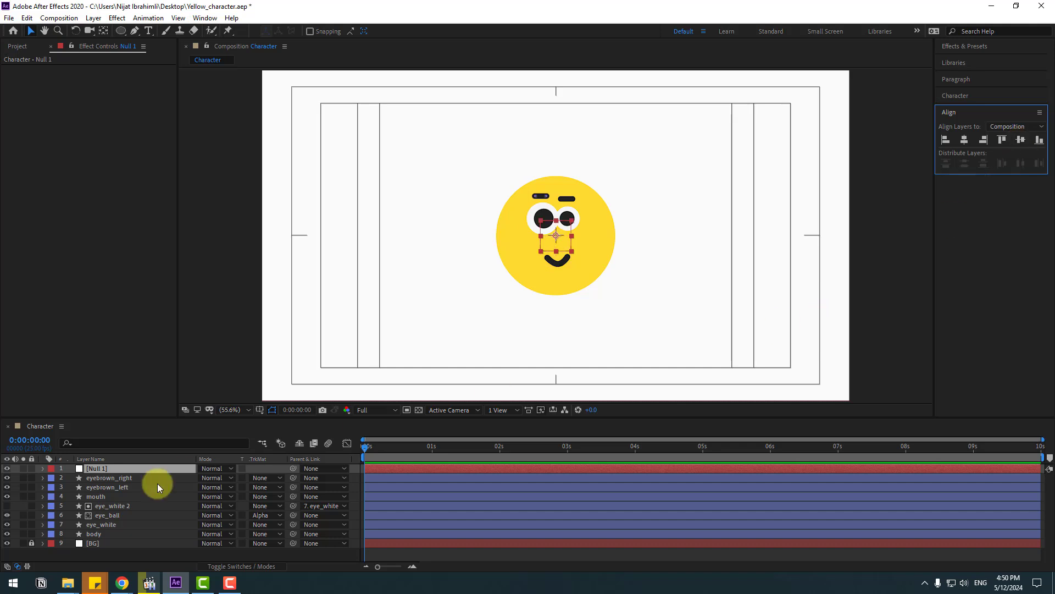
Parent both eyebrows, mouth, eye_ball, eye_white and body to Null 1, leaving out eye_white 2 and the background
click(132, 477)
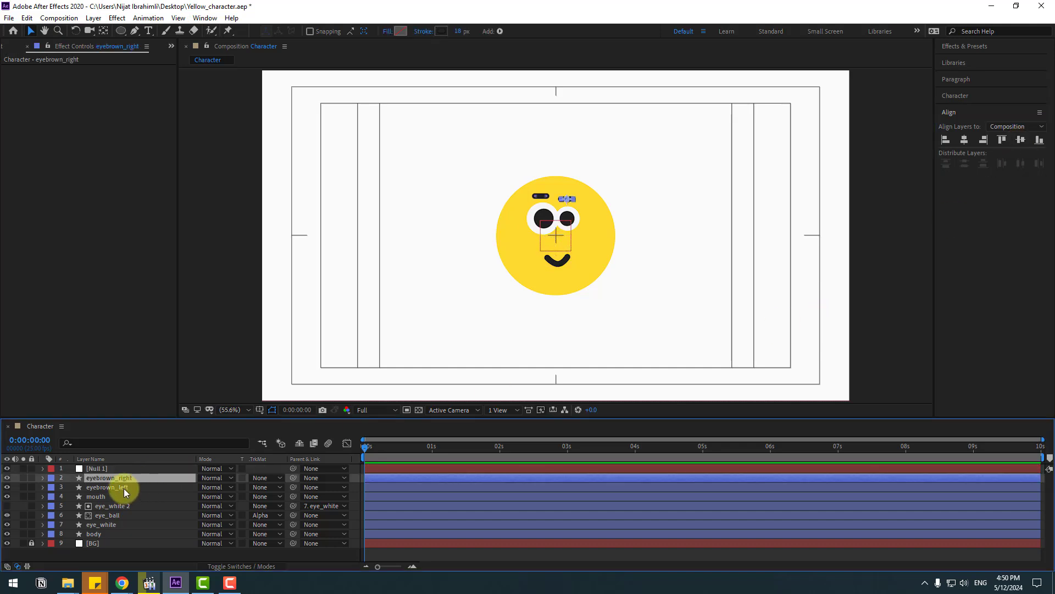
shift+click(123, 487)
ctrl+click(102, 496)
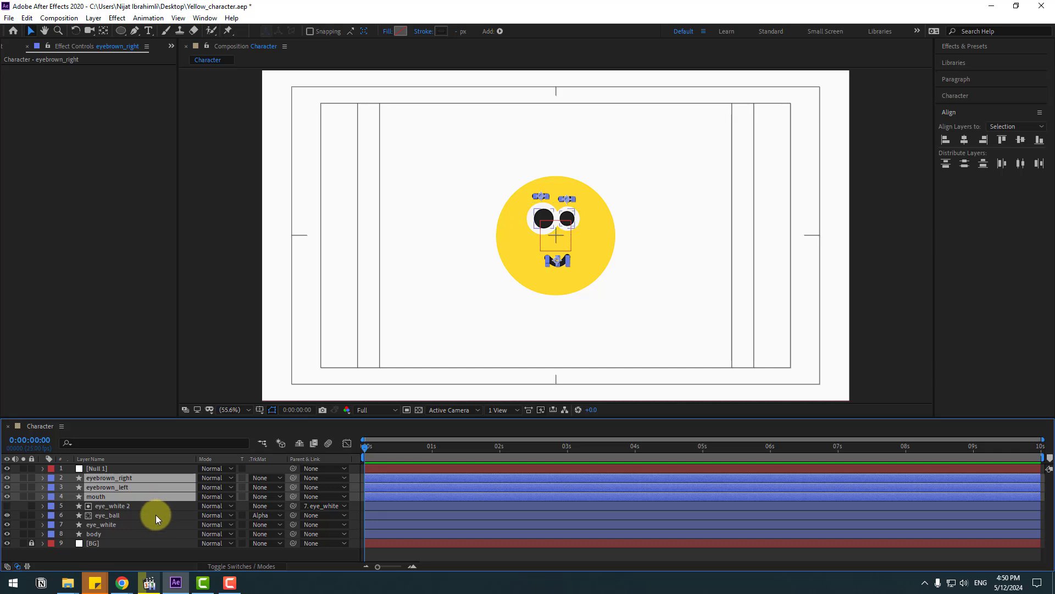
ctrl+click(111, 516)
ctrl+click(107, 527)
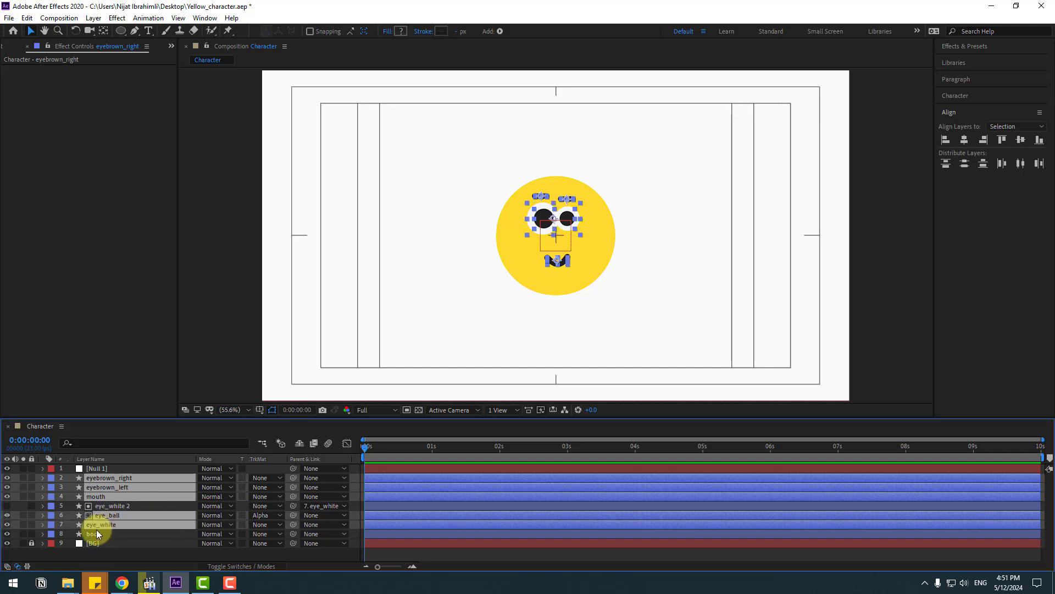
ctrl+click(94, 535)
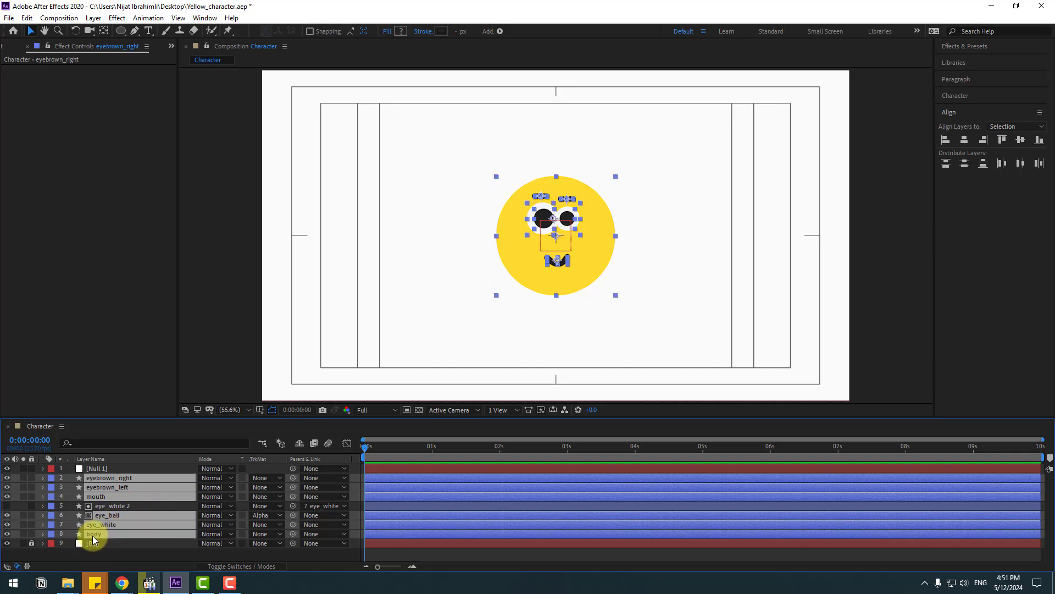
drag(90, 474, 94, 468)
Test the rig by moving the null, undo that move, and save the project
click(94, 469)
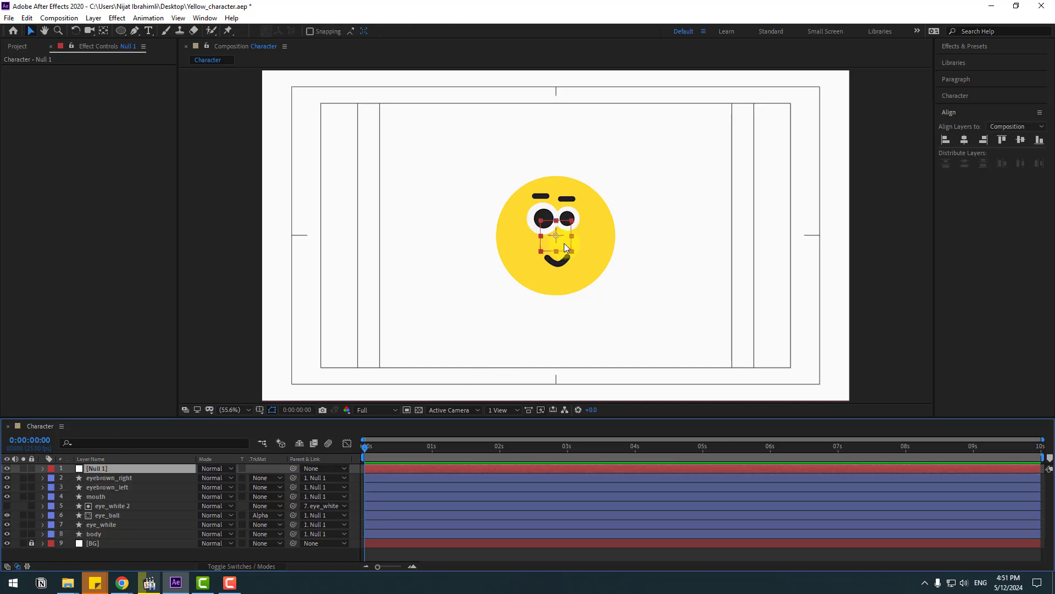
drag(550, 242, 636, 301)
key(ctrl+z)
key(ctrl+s)
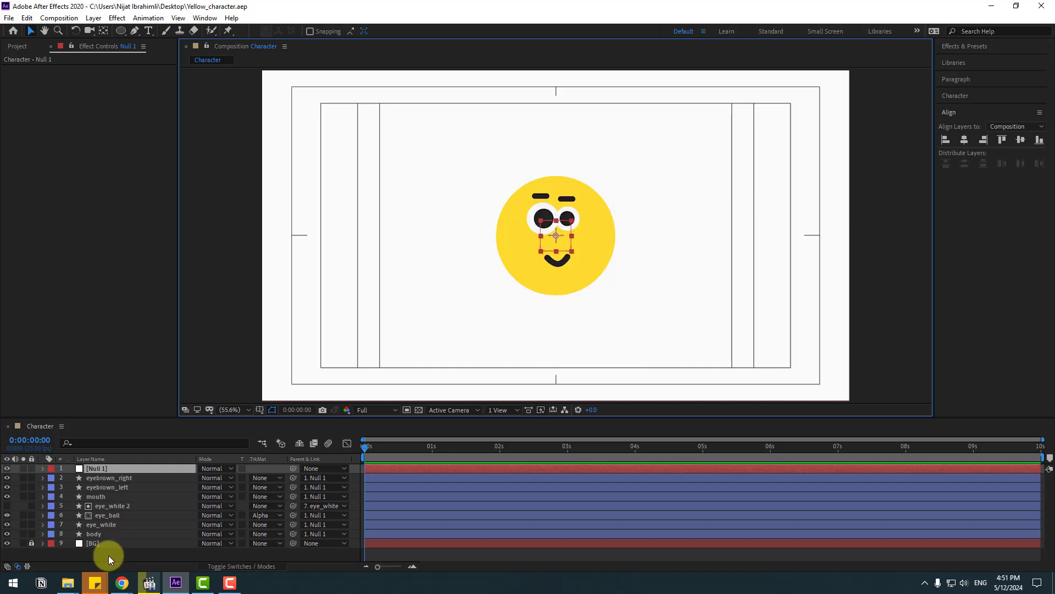
click(108, 555)
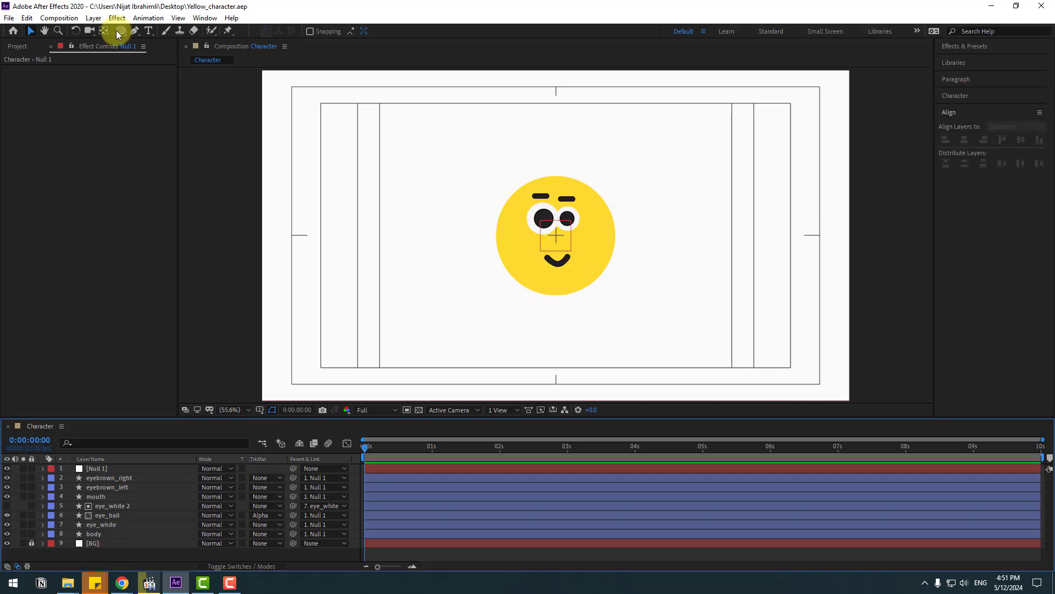
Draw an upright rounded rectangle about 100 px wide and 303 px tall to the left of the face as an arm
drag(117, 31, 193, 44)
drag(414, 188, 446, 282)
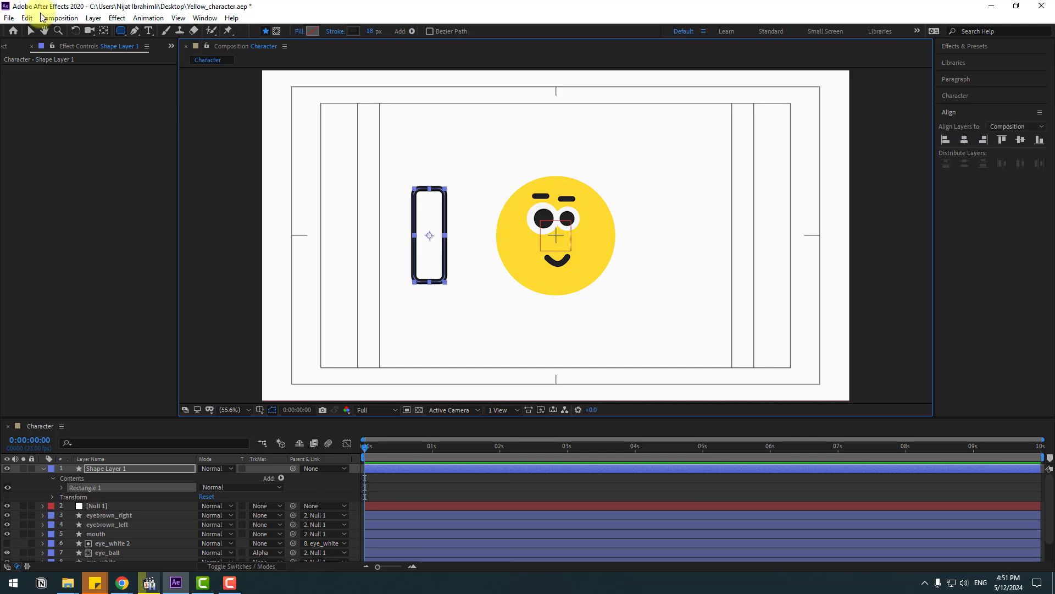
click(31, 31)
Fill the rounded rectangle with the face's yellow (FFDA31) and set its stroke width to 0 px
click(401, 31)
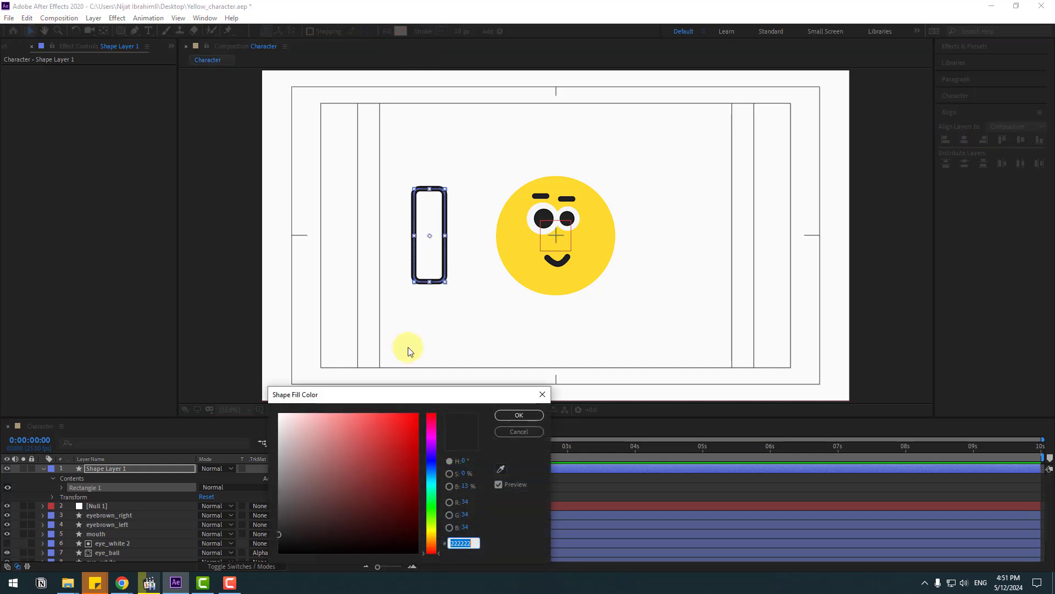
click(499, 470)
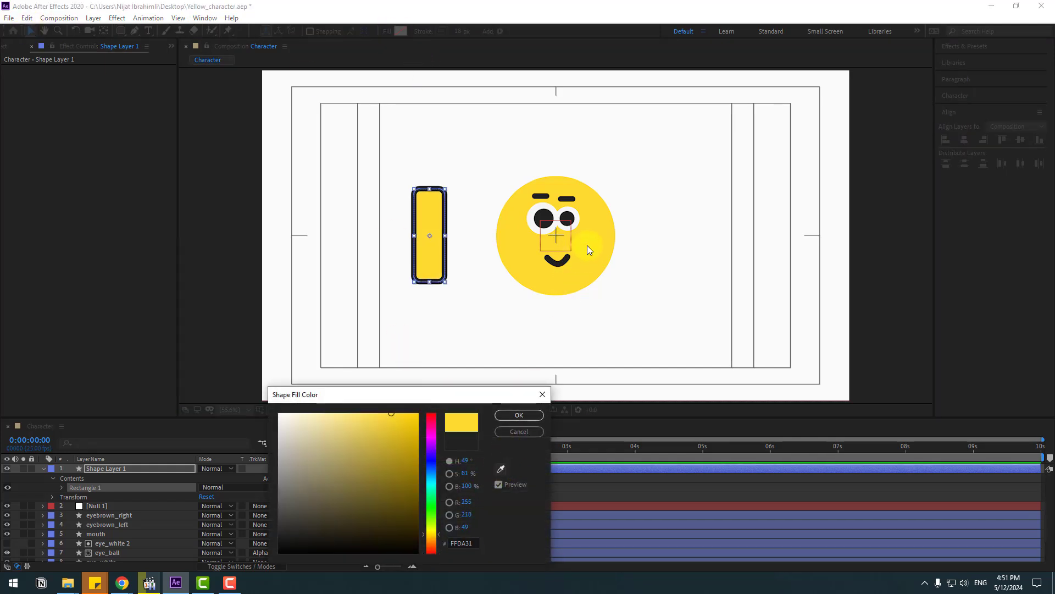
click(502, 416)
click(459, 30)
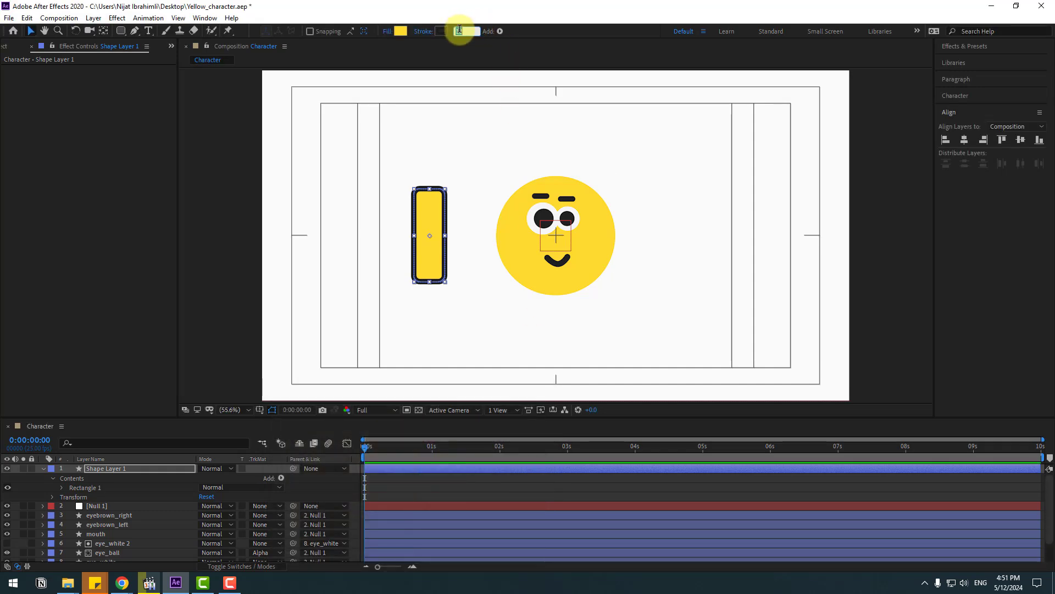
text(0)
key(Return)
Move the rectangle's anchor point to the middle of its lower edge
click(103, 31)
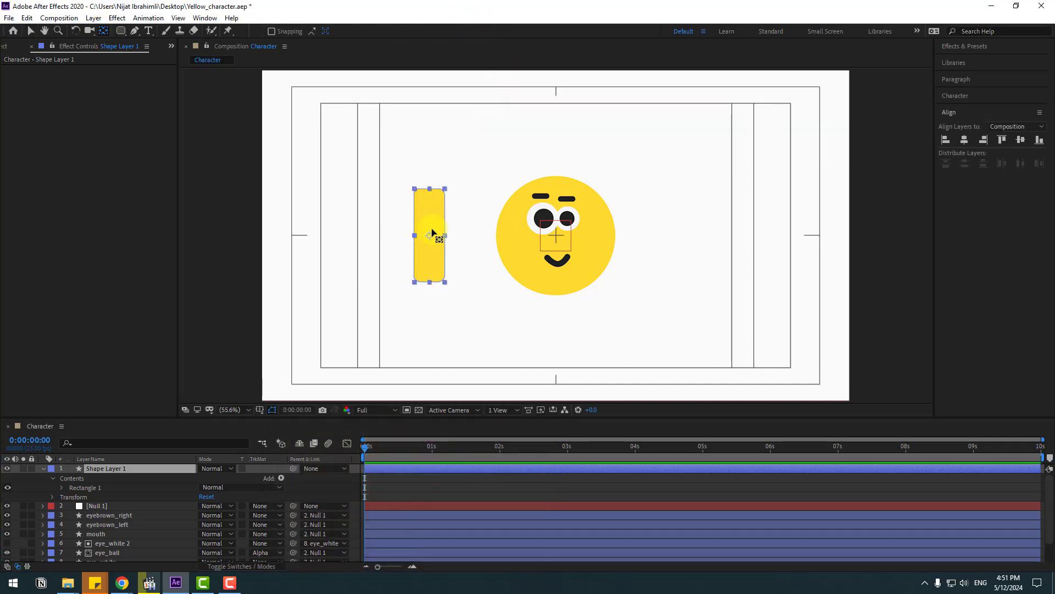
drag(432, 232, 432, 278)
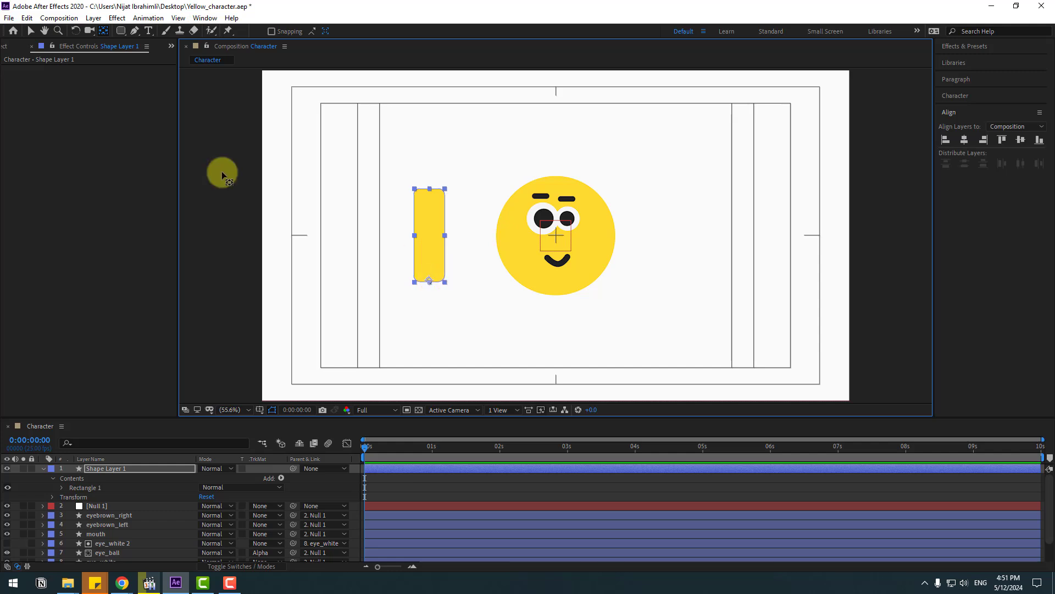
click(30, 31)
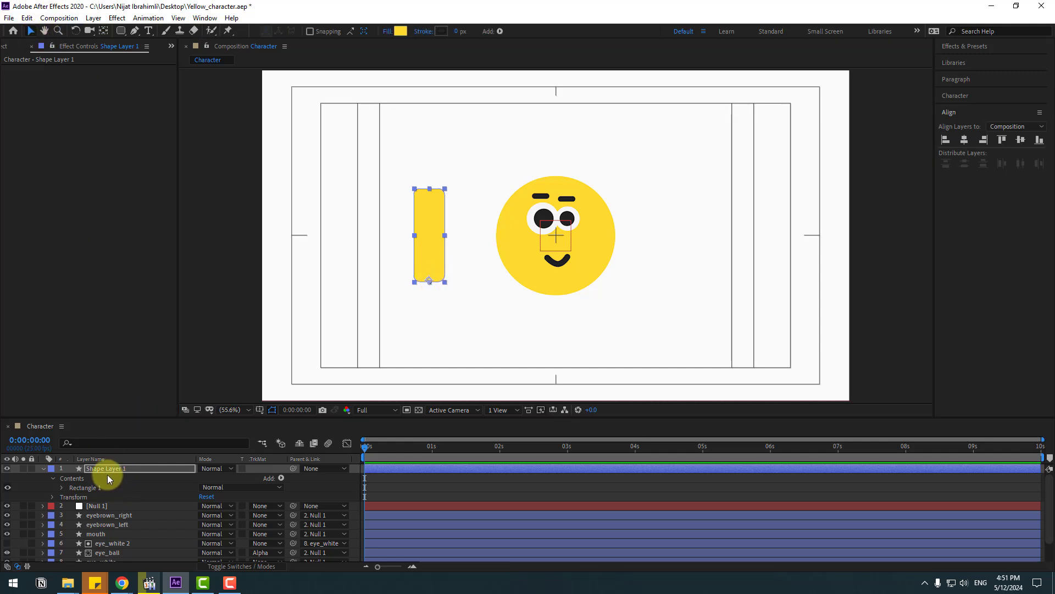
Rotate the rectangle to -124° and place its anchored end over the face's left edge
key(r)
drag(212, 478, 153, 487)
drag(414, 294, 500, 242)
click(436, 476)
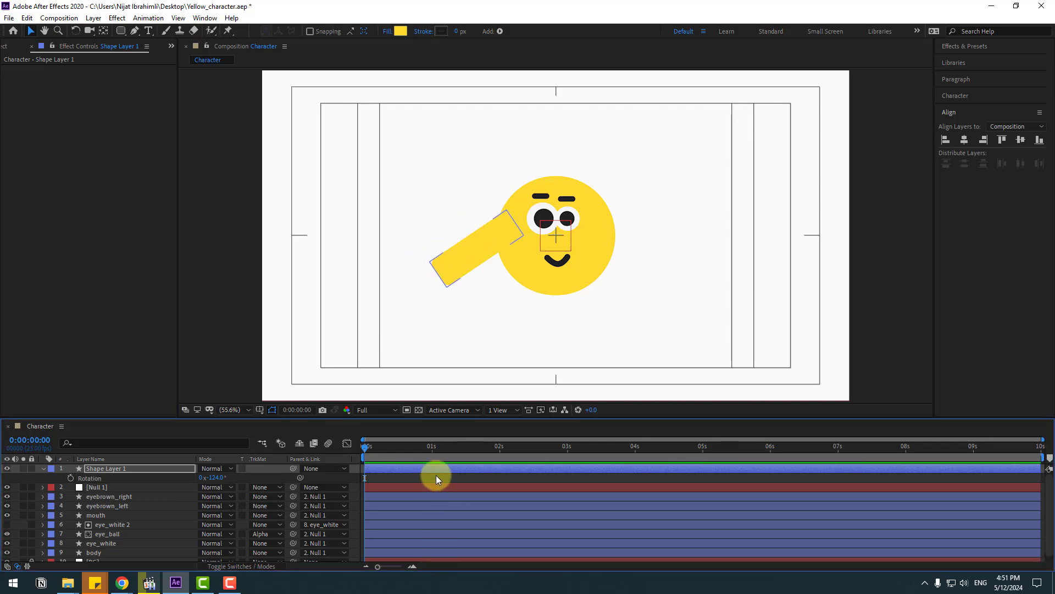
key(slash)
click(368, 293)
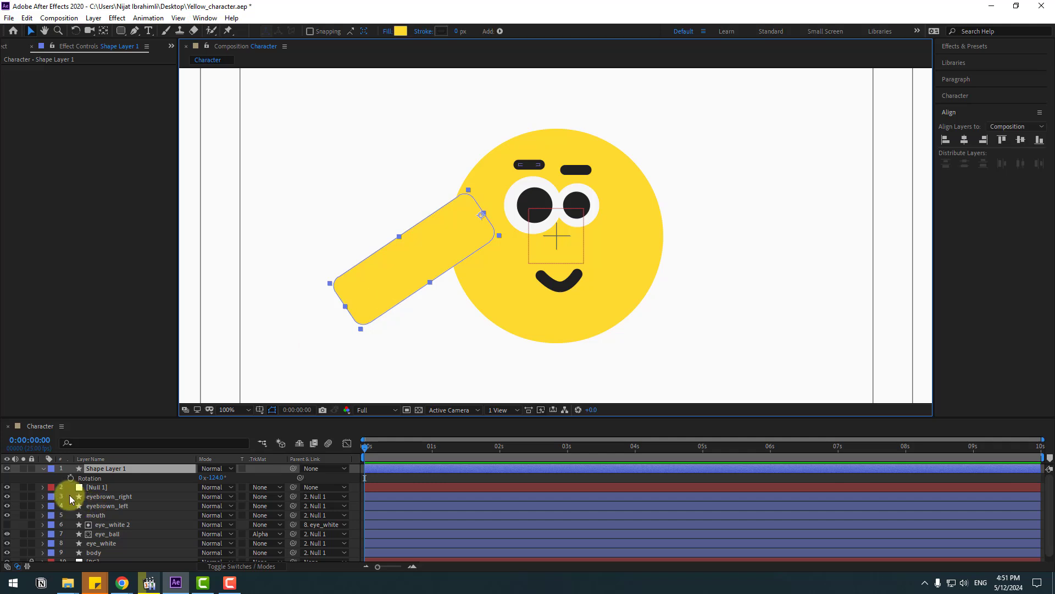
Set the arm's Rectangle Path roundness to 80 so that both ends are fully rounded
click(42, 469)
click(50, 488)
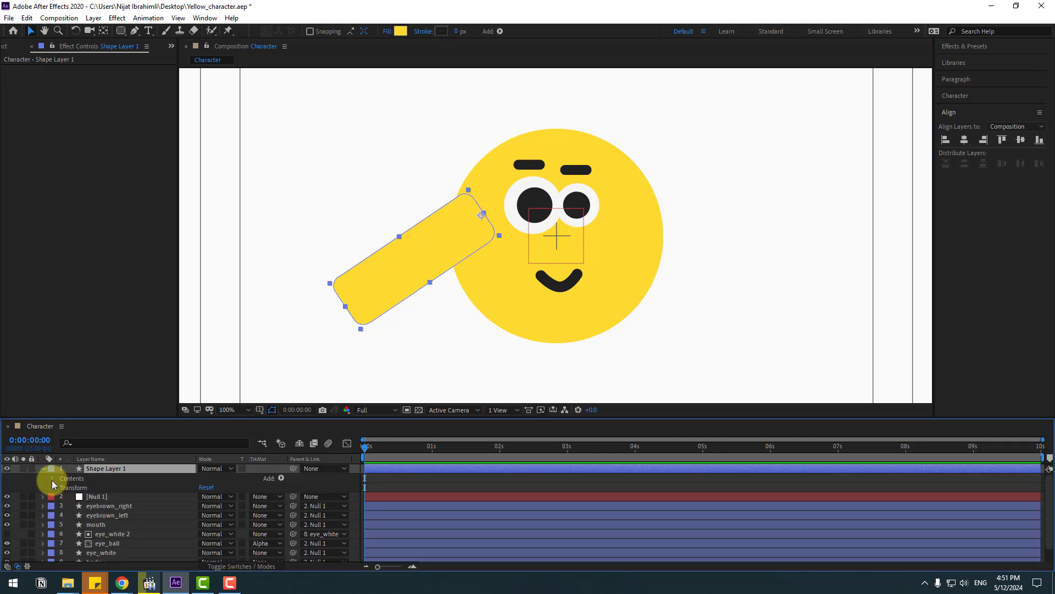
click(51, 479)
click(61, 488)
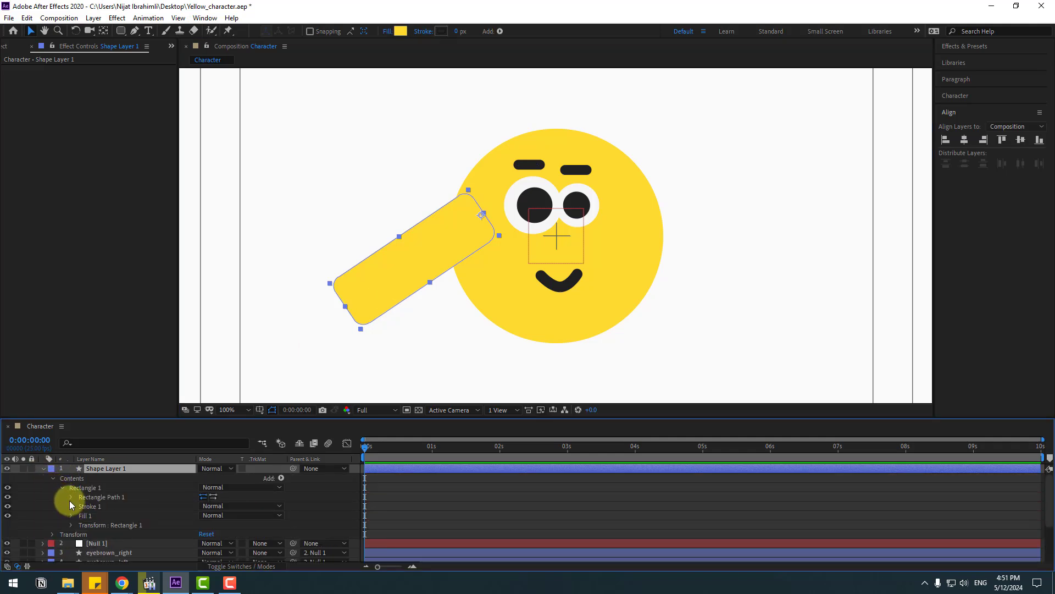
click(70, 496)
drag(204, 524, 233, 519)
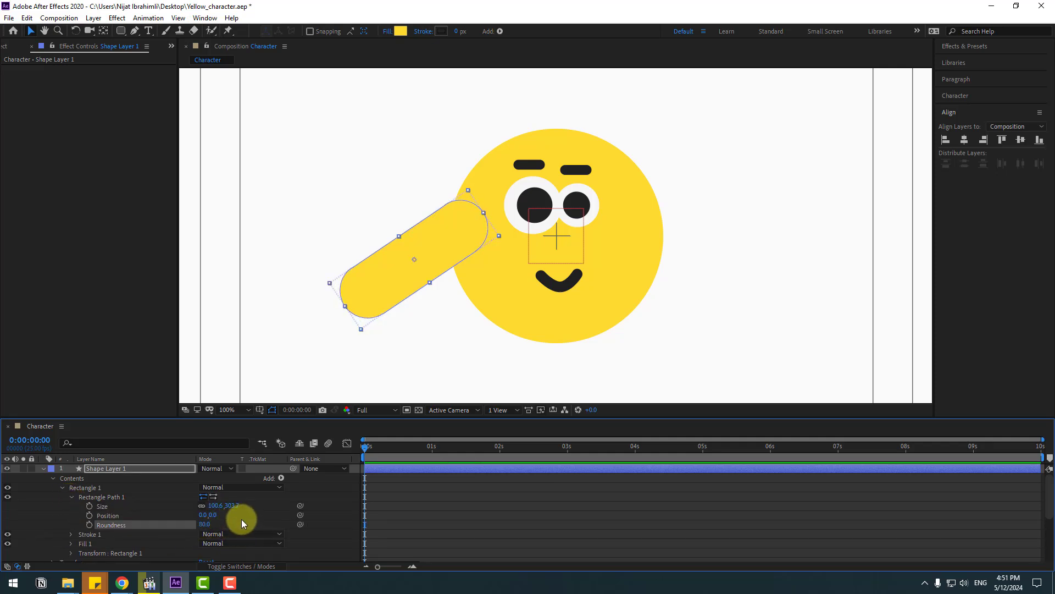
click(242, 519)
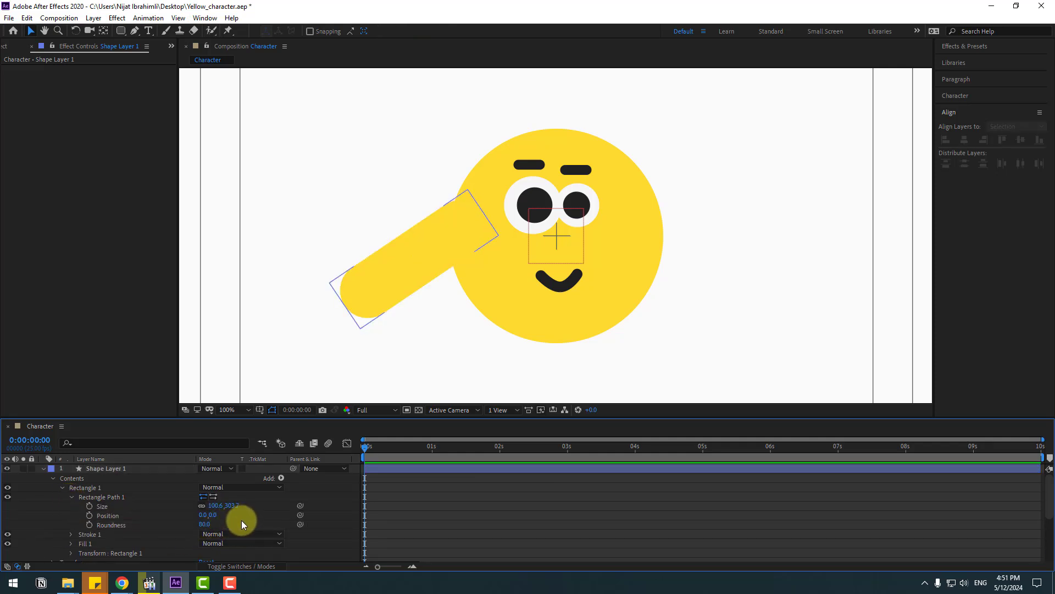
Unlink the arm's Rectangle Path size proportions and reduce its size to 69.6 by 272.7
click(201, 506)
drag(212, 505, 208, 504)
click(397, 485)
click(391, 283)
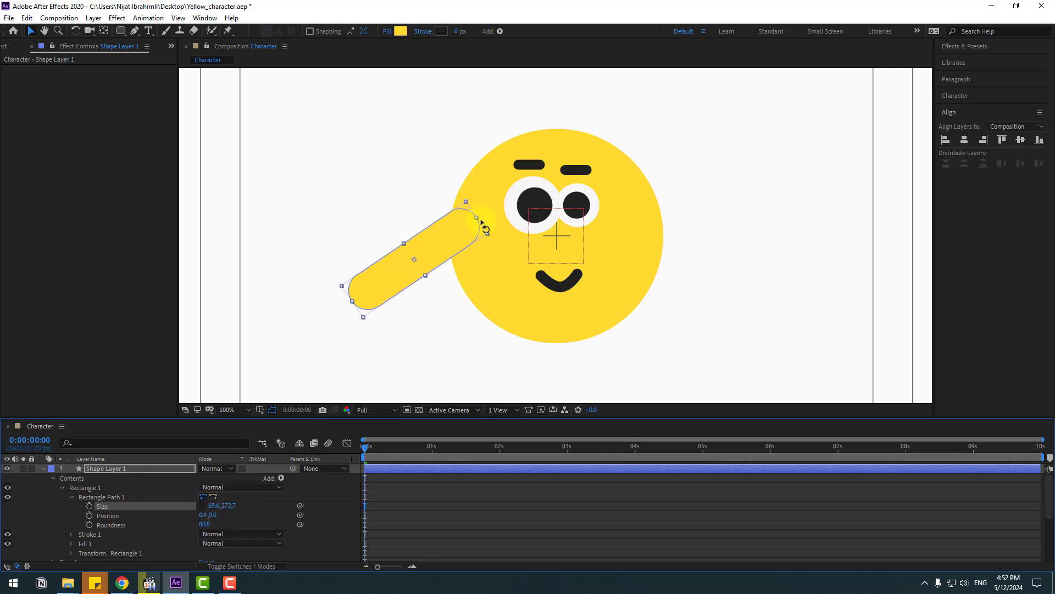
Move the arm slightly up and inward so its upper end is tucked into the face's edge, and deselect it
drag(455, 242, 465, 225)
click(445, 512)
scroll(284, 292, down, 1)
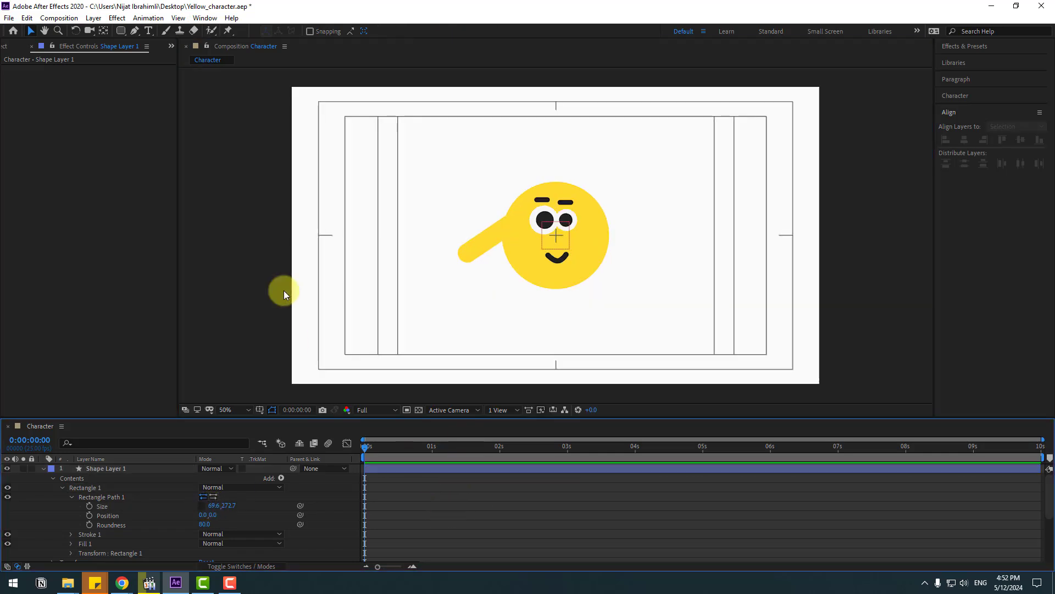
Rename the arm's Shape Layer 1 as hand_left
key(period)
click(110, 471)
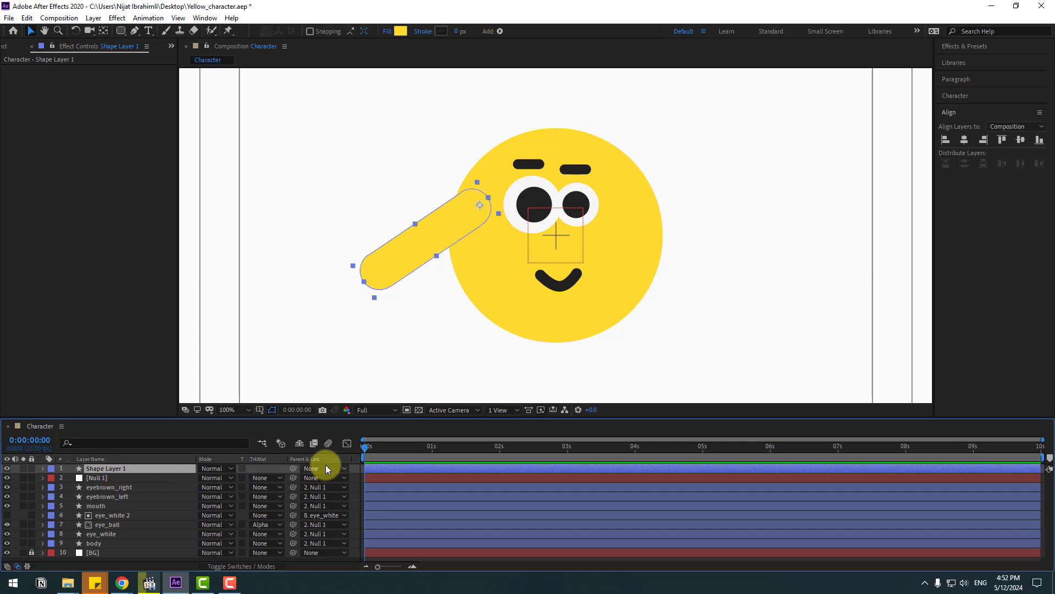
key(Return)
text(handf_left)
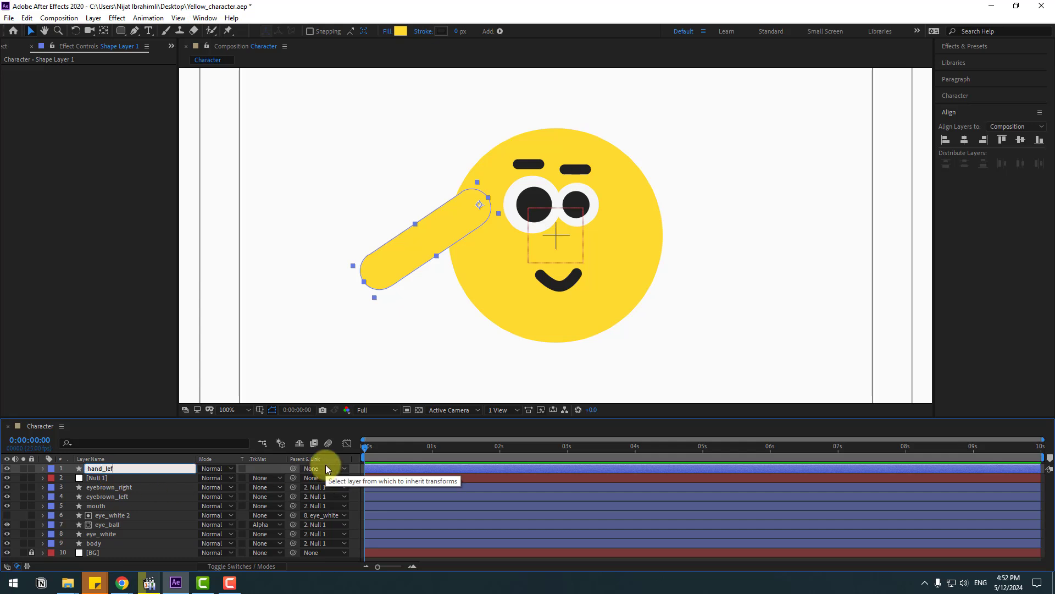
key(Return)
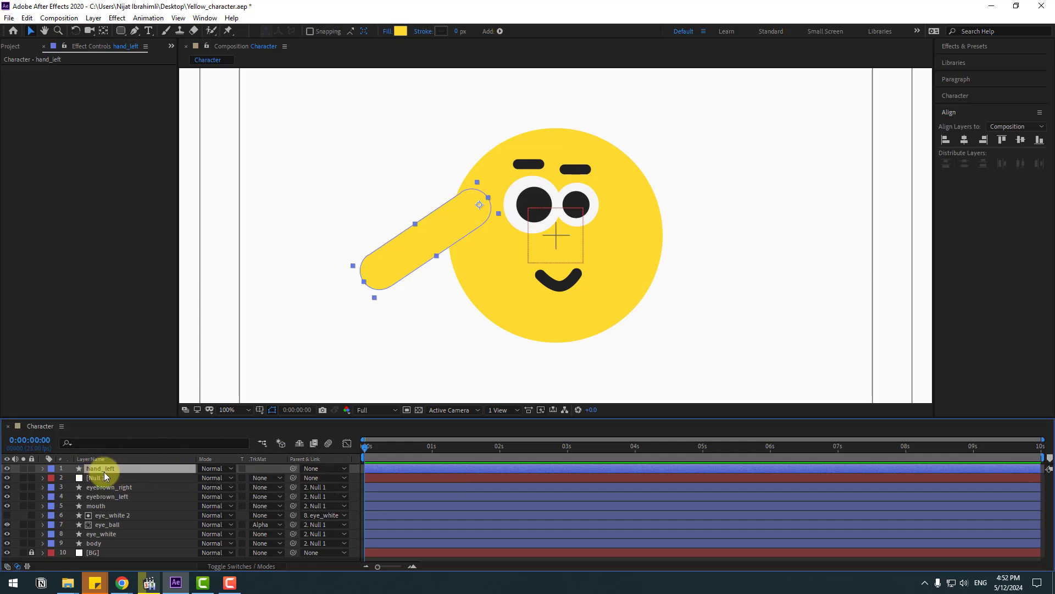
Duplicate hand_left as a layer named hand_right and move the copy to the other side of the face
key(ctrl+d)
key(Return)
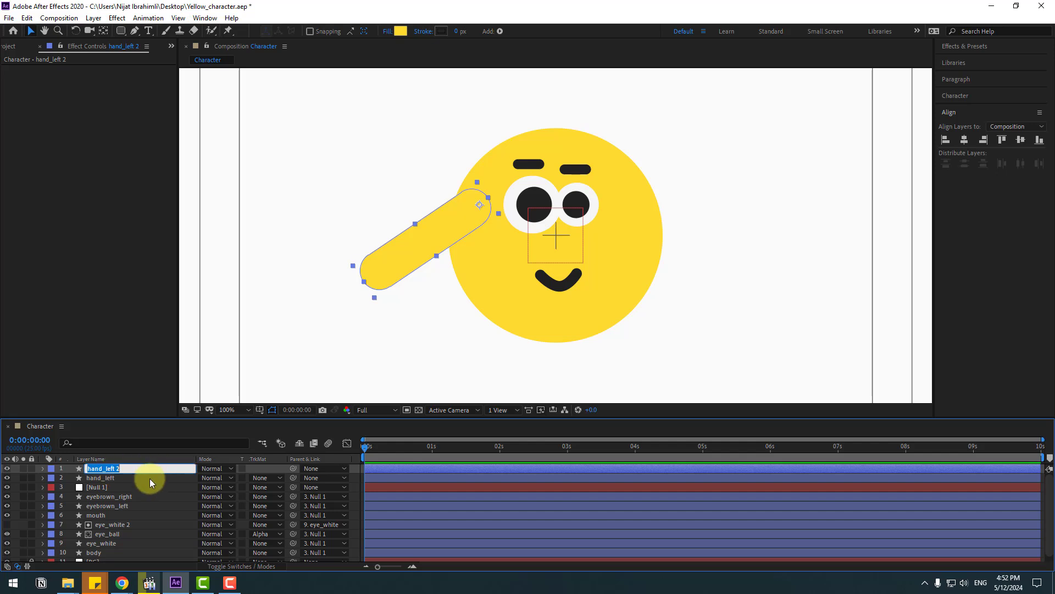
text(hand_right)
key(Return)
key(r)
drag(403, 258, 724, 258)
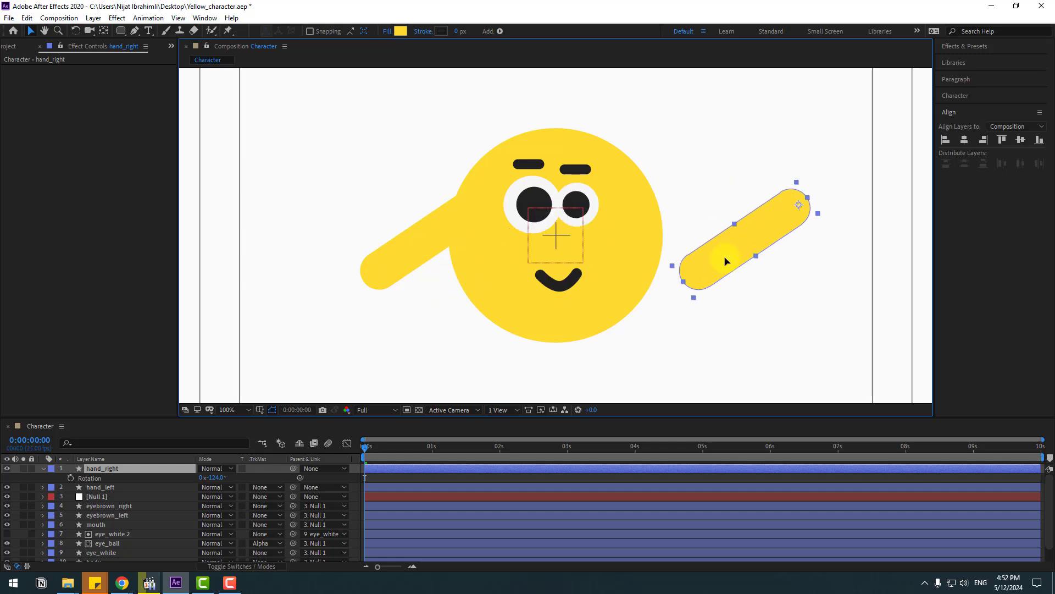
right_click(104, 468)
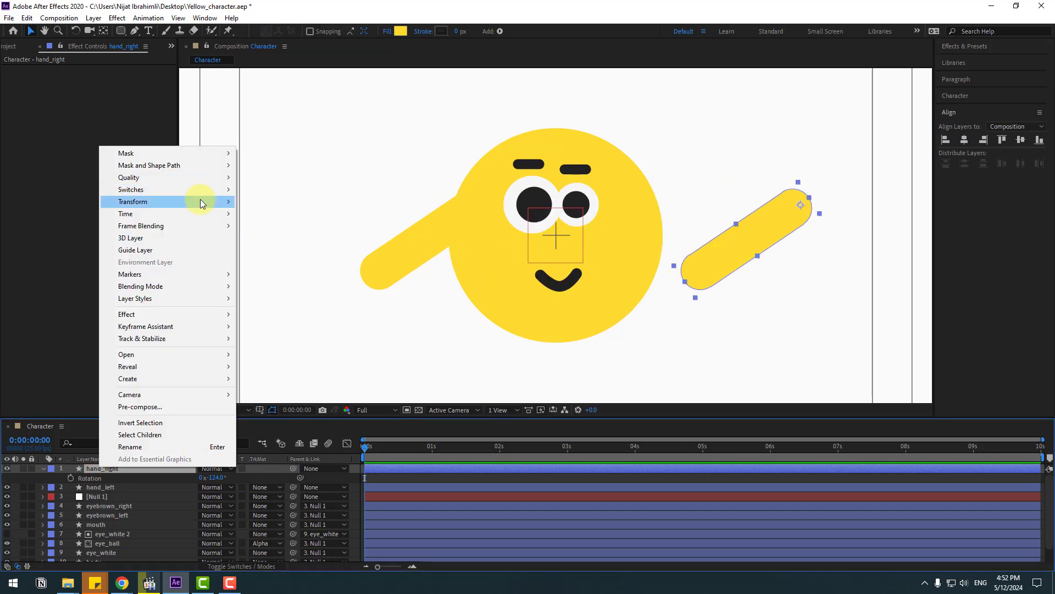
mouse_move(201, 200)
click(302, 292)
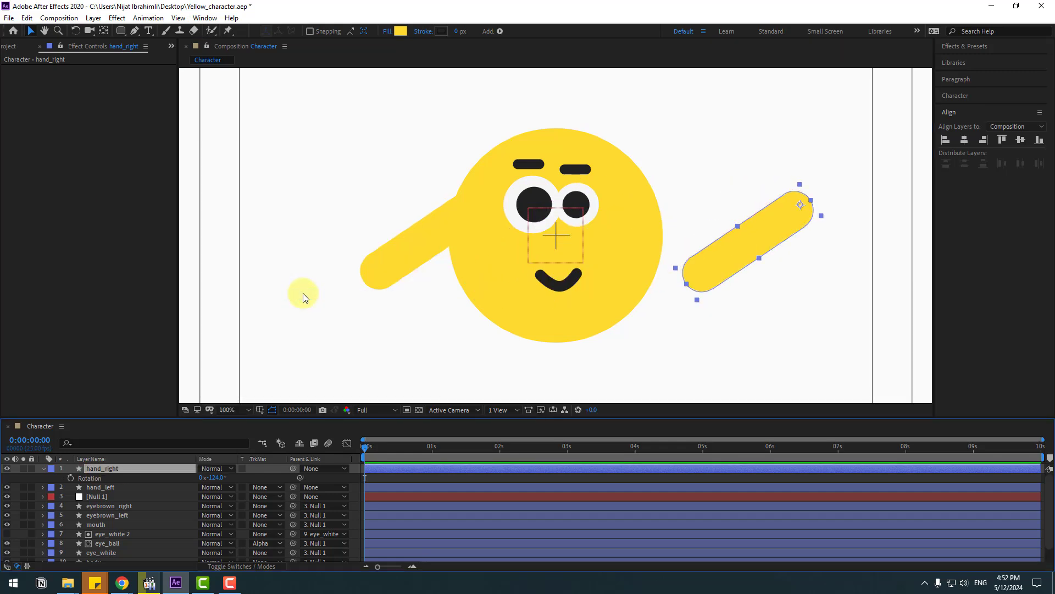
Set hand_right's rotation to 124° and place its anchored end over the face's right edge
click(217, 478)
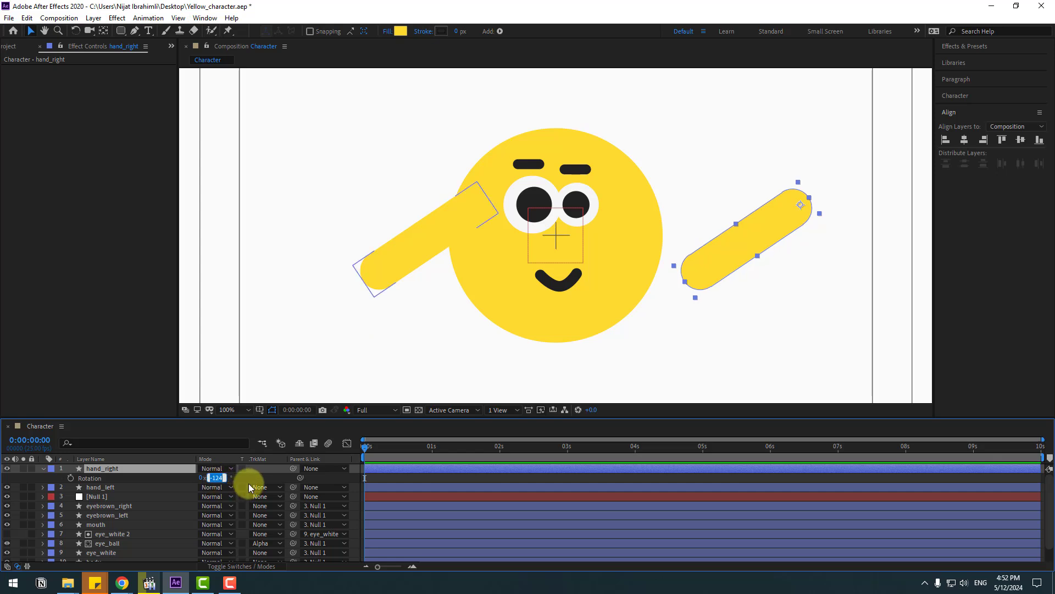
text(124)
key(Return)
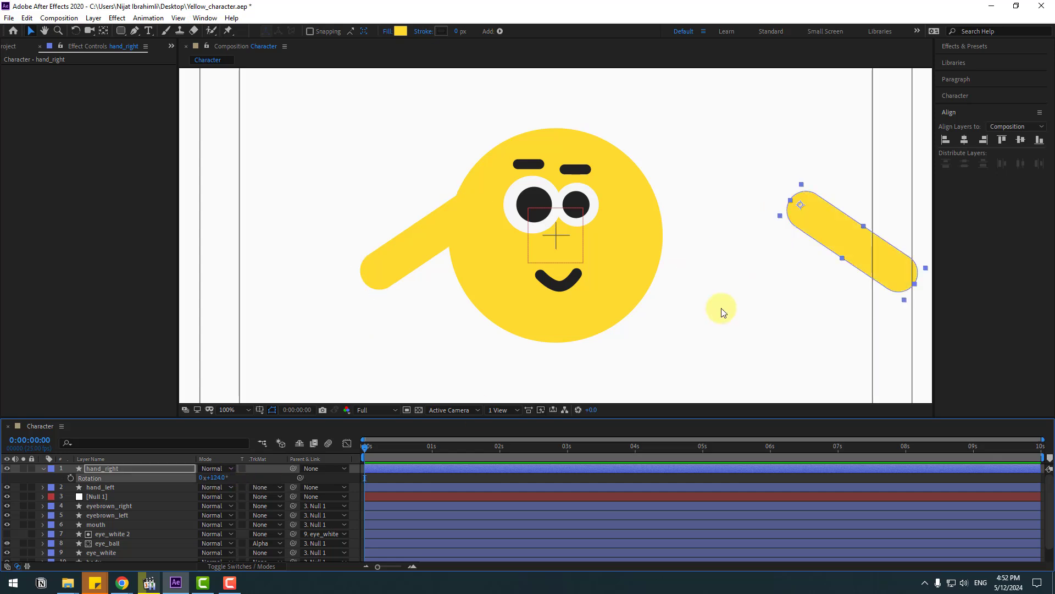
drag(691, 221, 660, 216)
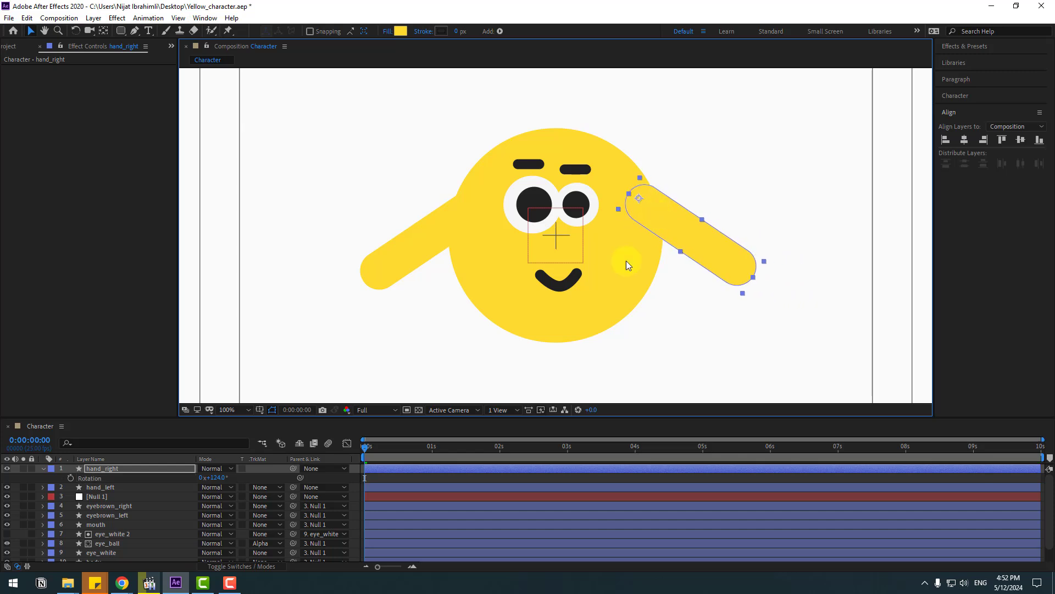
scroll(795, 317, down, 1)
click(796, 315)
Parent both the hand_right and hand_left layers to Null 1
key(u)
click(100, 469)
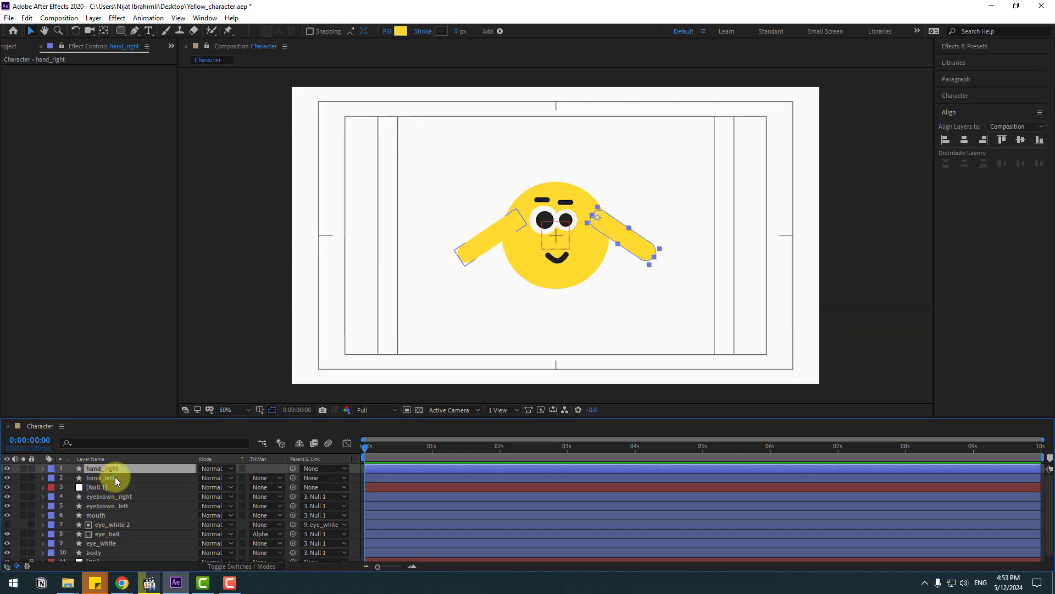
ctrl+click(115, 480)
drag(293, 468, 106, 487)
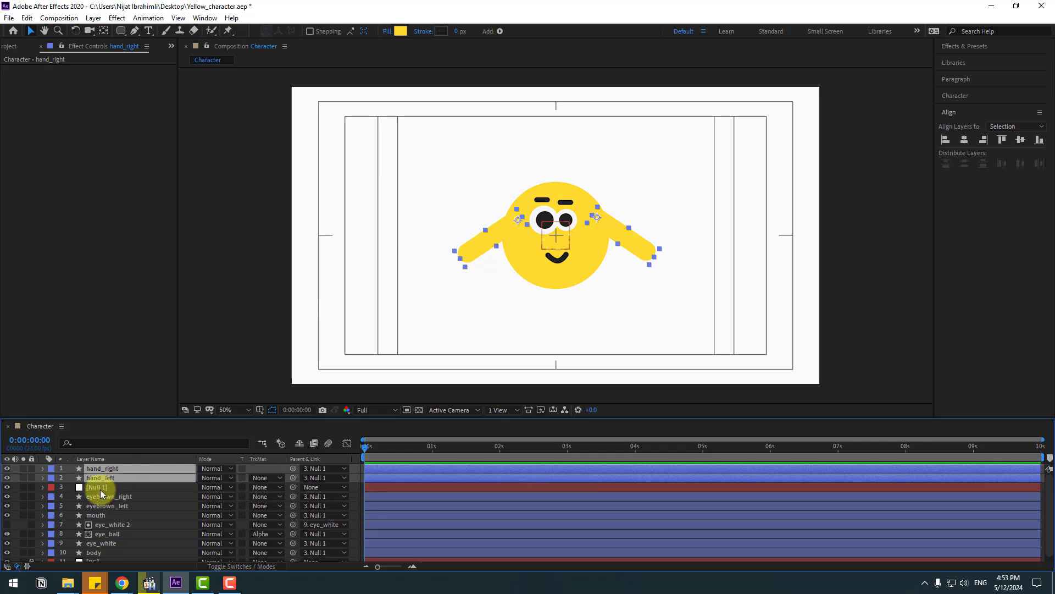
Move Null 1 below the visible frame to 960, 1282 and add a Position keyframe at 0:00:00:00
click(104, 487)
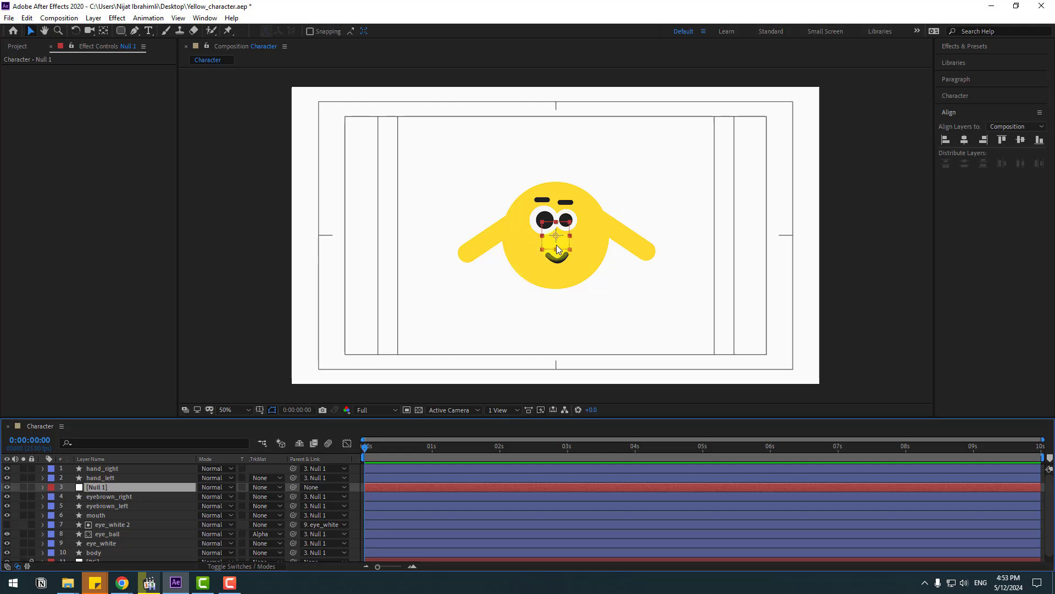
drag(557, 245, 558, 440)
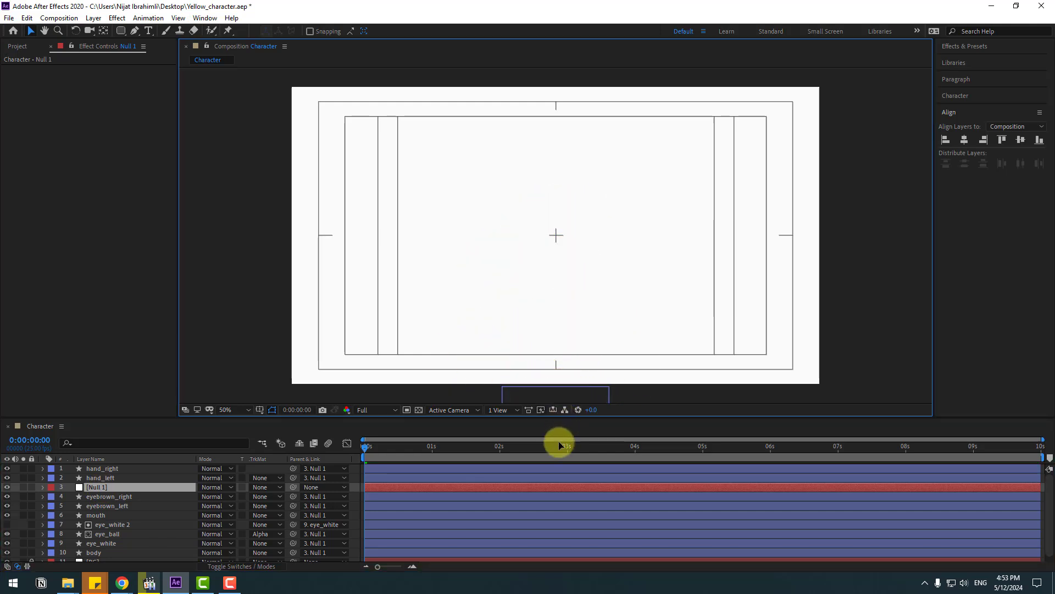
key(p)
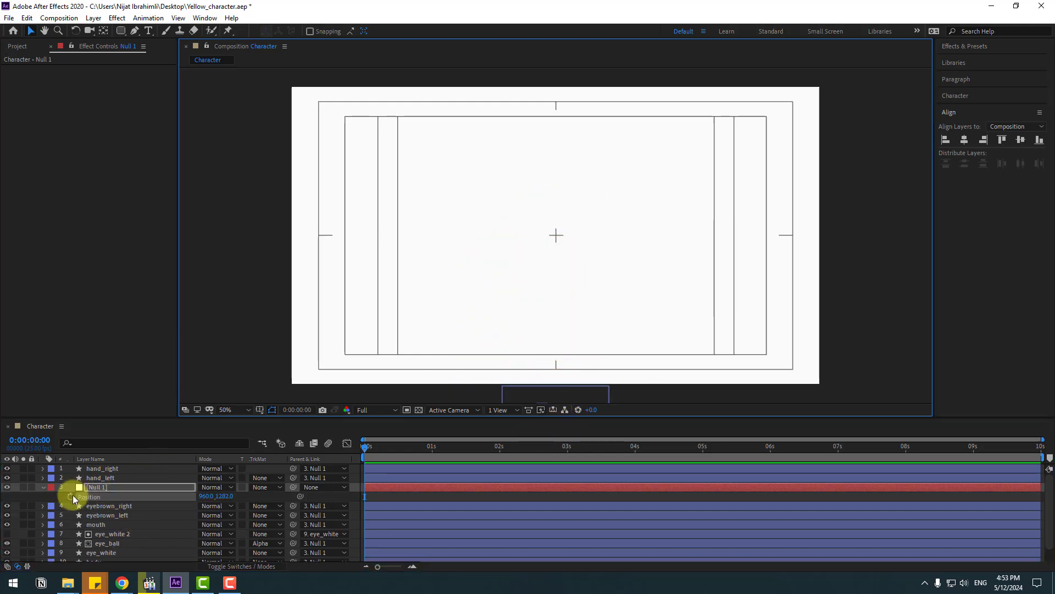
click(71, 495)
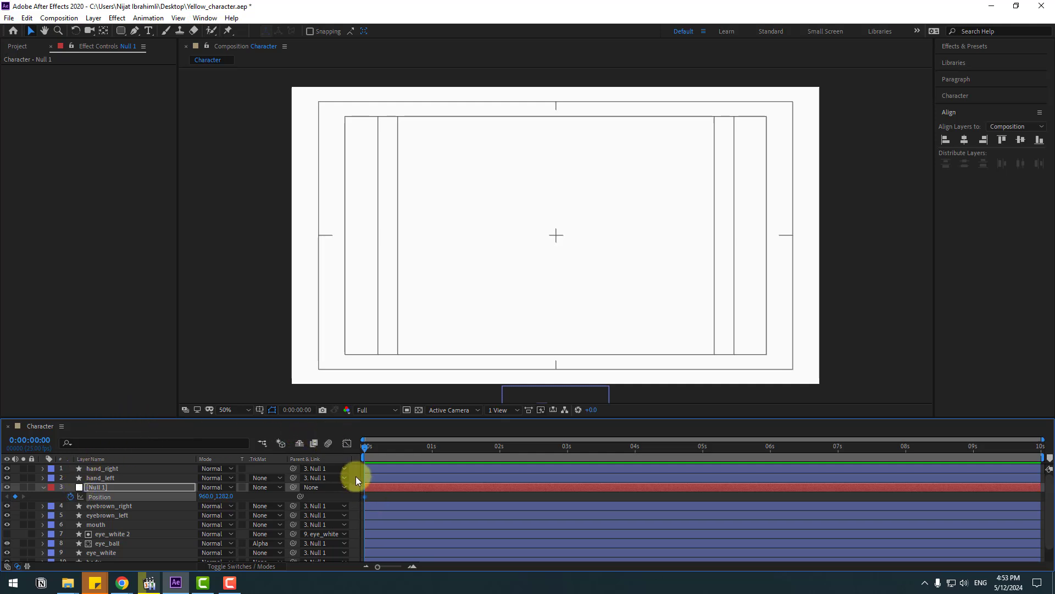
Keyframe Null 1's Position high in the frame at 0:00:00:10 and down at 960, 777 at 0:00:00:20
click(299, 412)
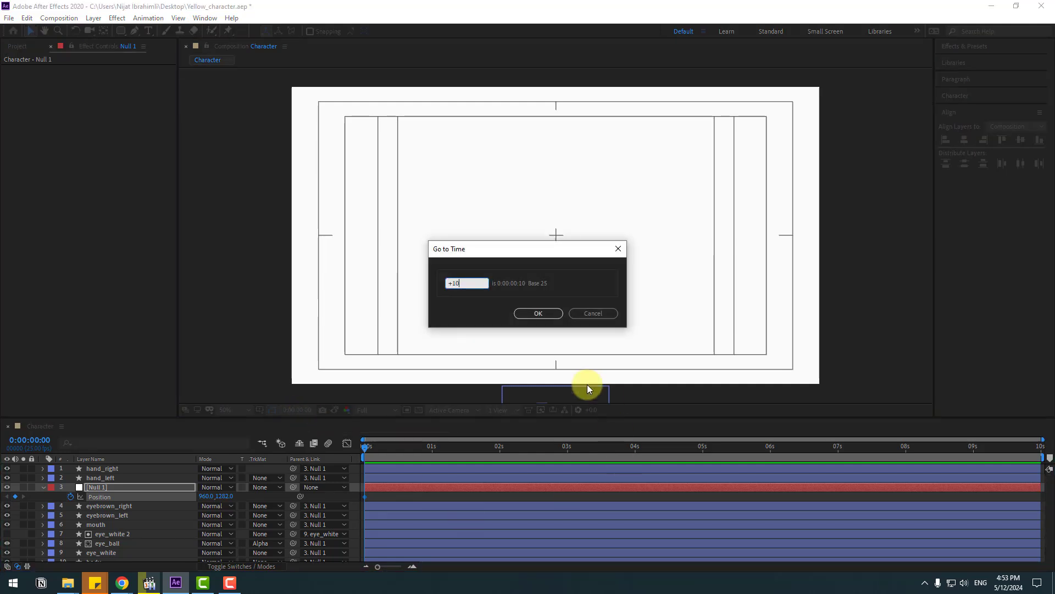
click(549, 317)
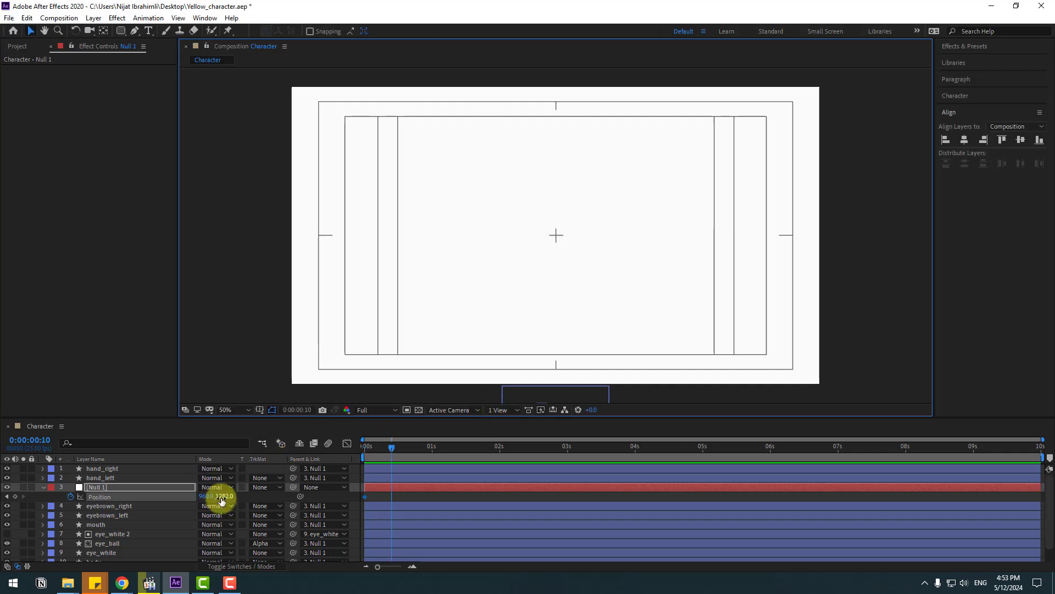
drag(220, 497, 471, 511)
key(shift+Page_Down)
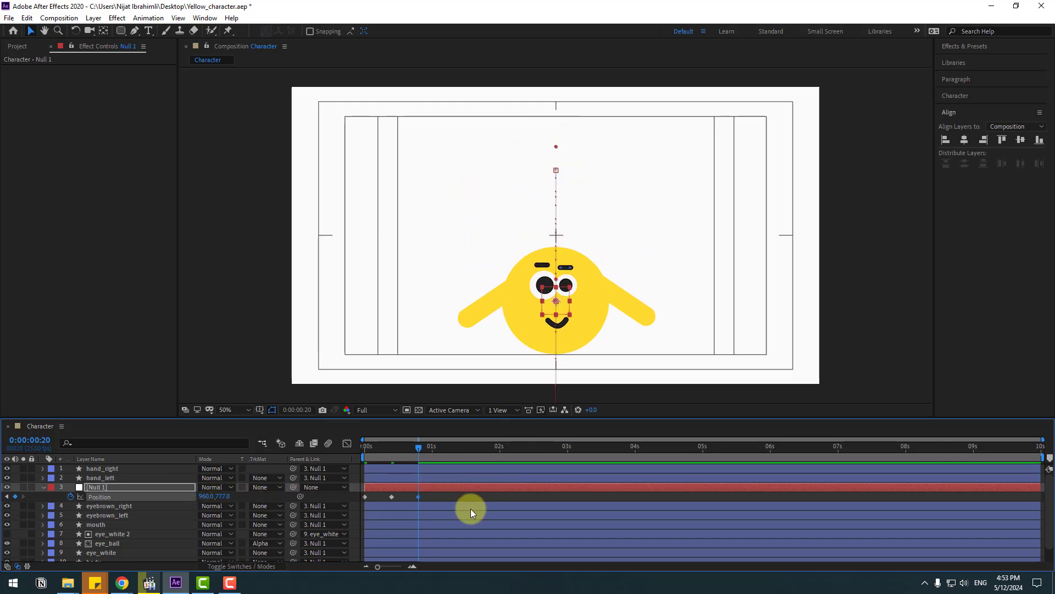
Advance 6 frames to 0:00:01:01 and keyframe Null 1's Position slightly higher at 960, 757
click(296, 411)
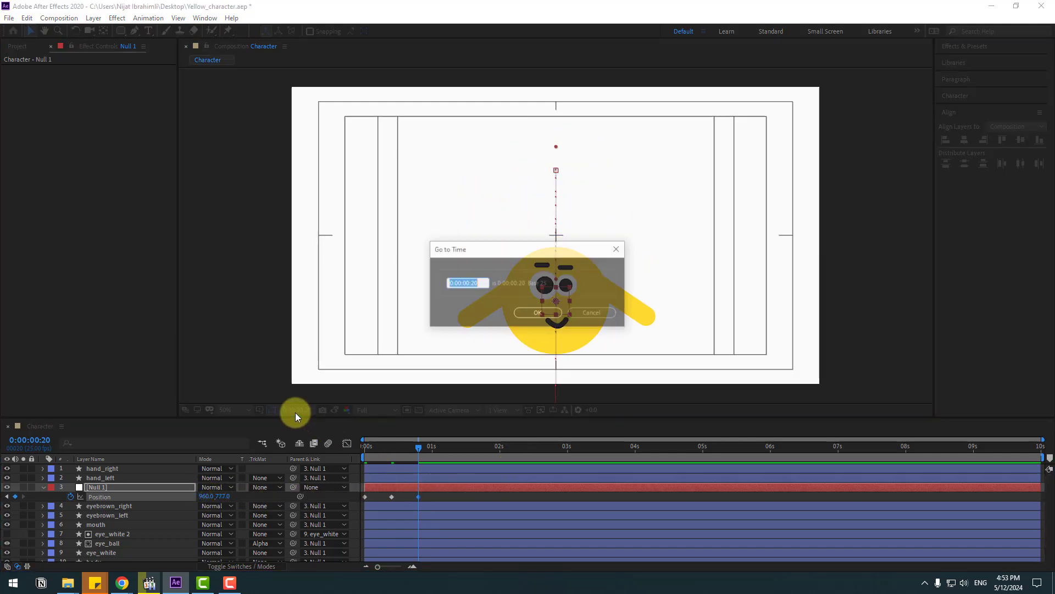
text(+6)
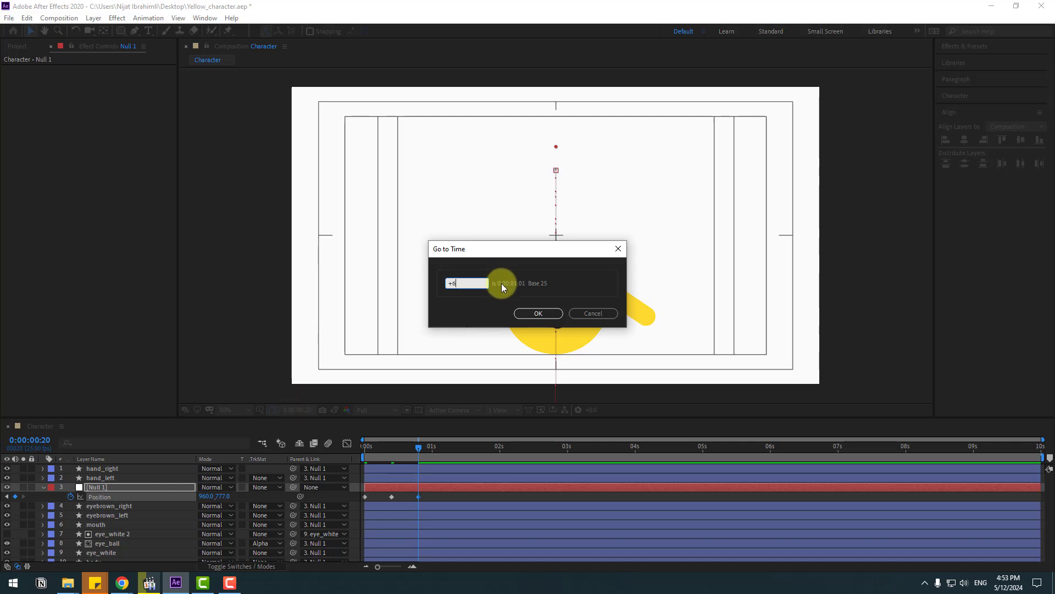
click(531, 315)
key(shift+Up)
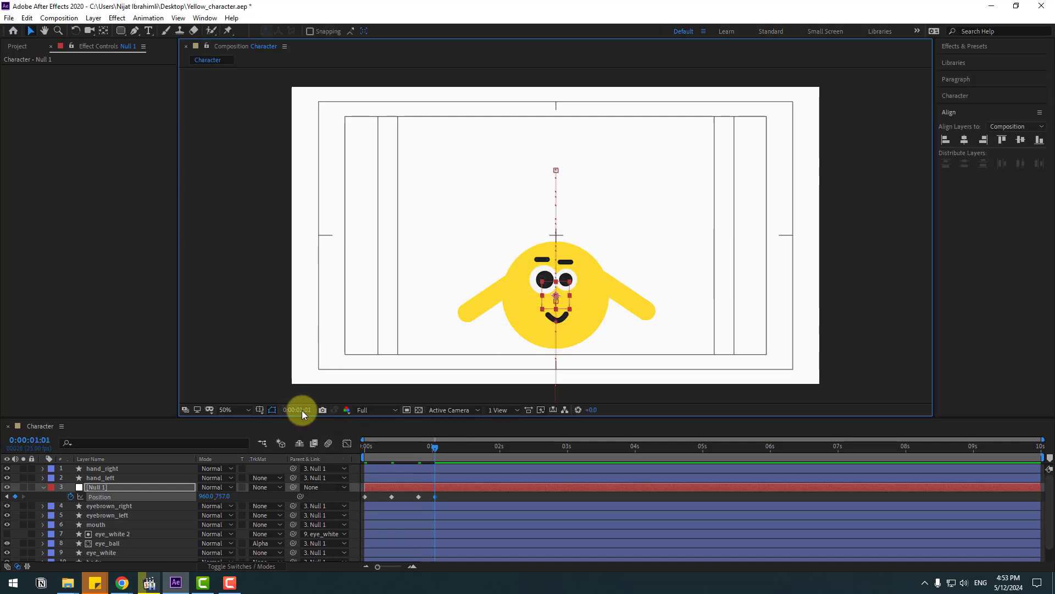
Advance 3 frames to 0:00:01:04 and keyframe Null 1's Position slightly lower at 960, 777
click(299, 409)
text(+)
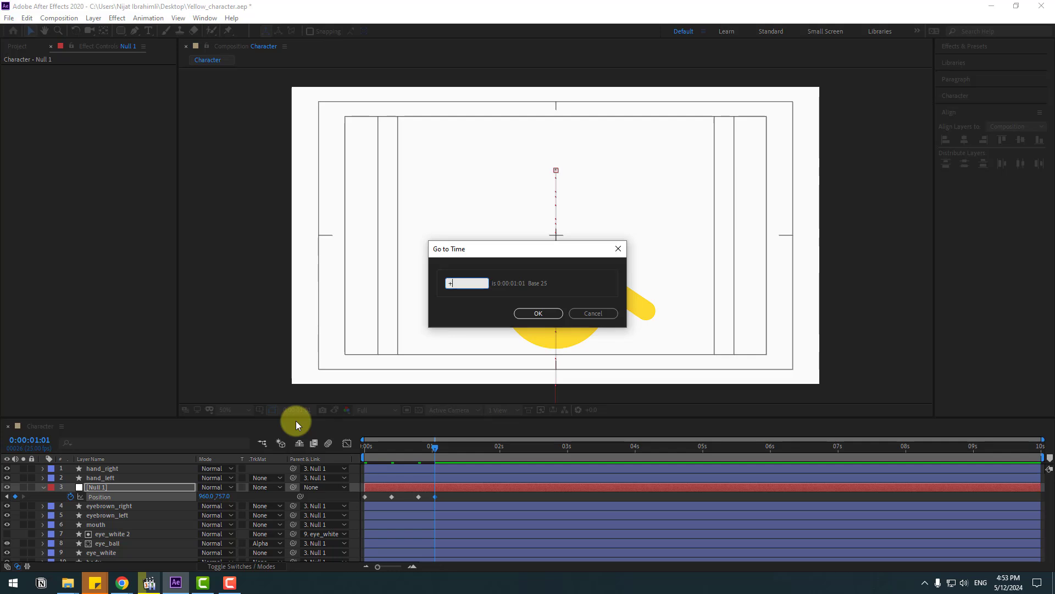
text(3)
click(521, 315)
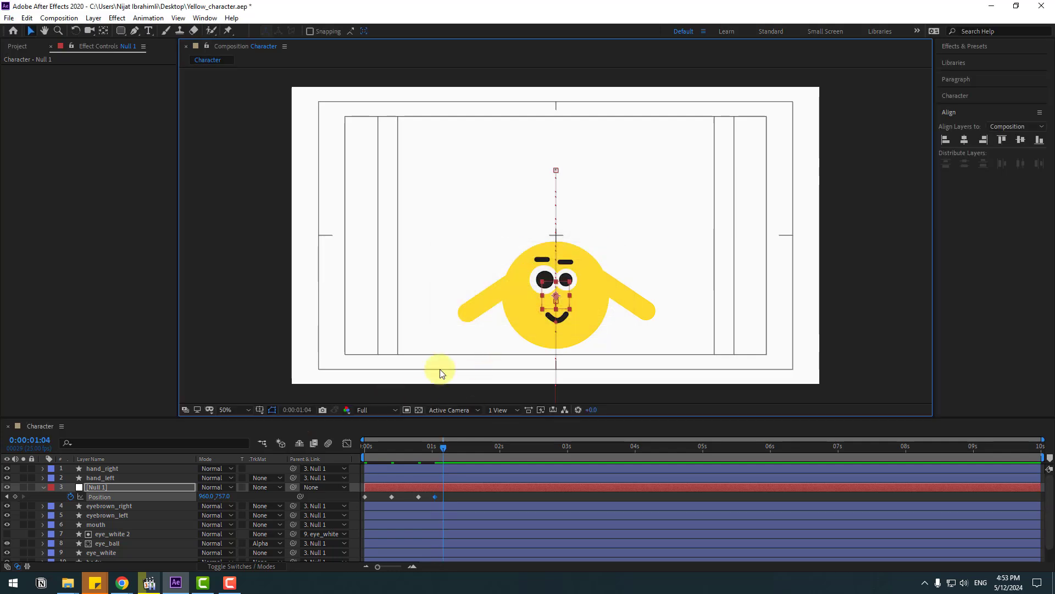
key(shift+Down)
key(shift+Down)
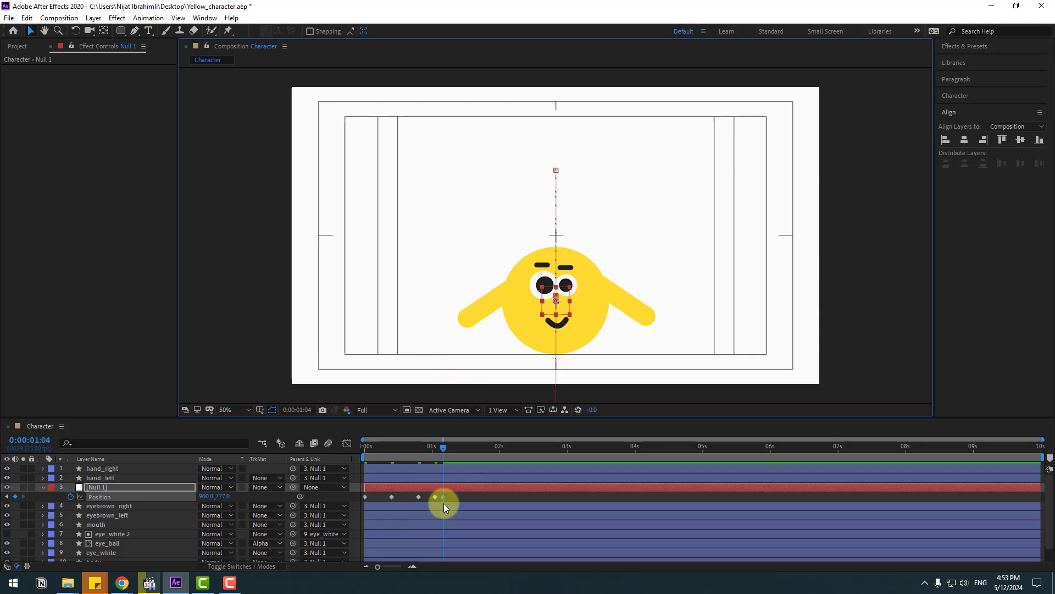
Preview the jump and apply Easy Ease to all of Null 1's Position keyframes
key(space)
key(space)
drag(451, 497, 365, 497)
right_click(365, 497)
mouse_move(418, 487)
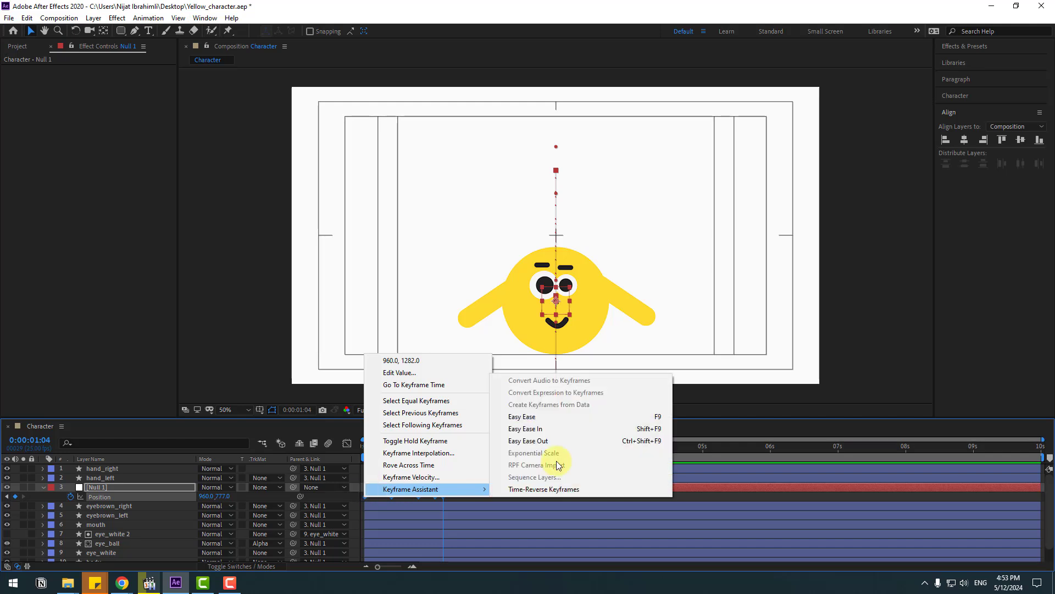
click(528, 349)
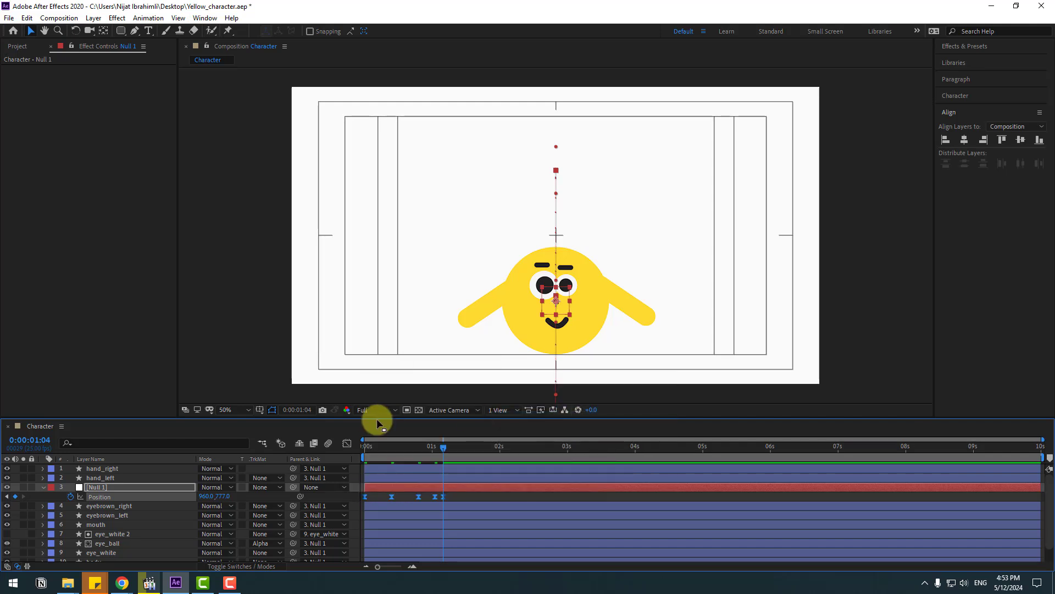
Reshape the Position speed graph by extending the handles around the 10-frame keyframe, the outgoing one to 100% influence, and preview the motion
click(346, 443)
scroll(525, 509, up, 6)
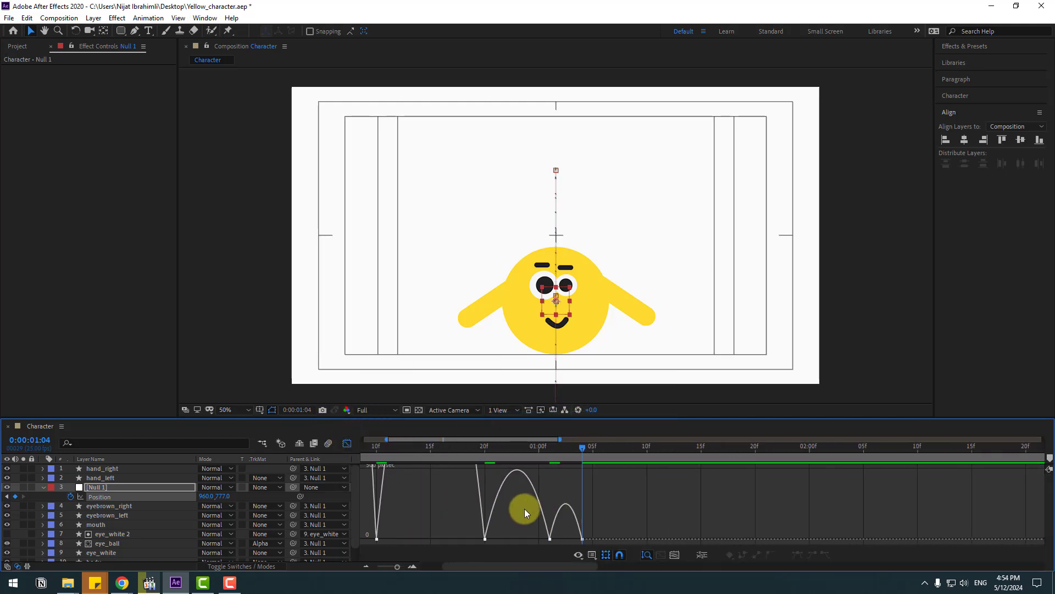
mouse_move(503, 533)
mouse_down()
mouse_move(417, 540)
mouse_move(489, 549)
mouse_up()
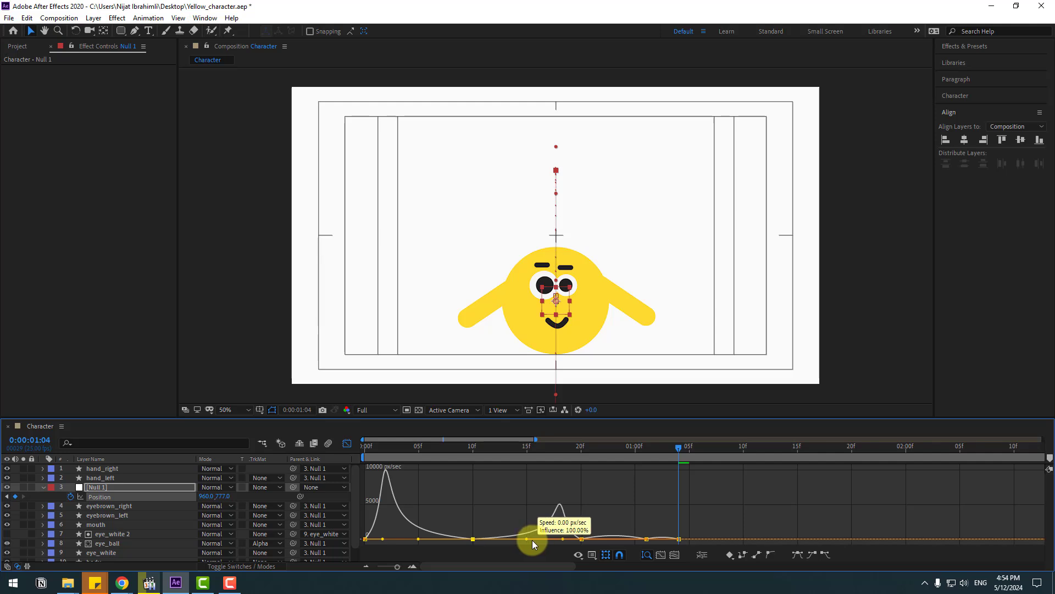
scroll(529, 537, down, 4)
key(space)
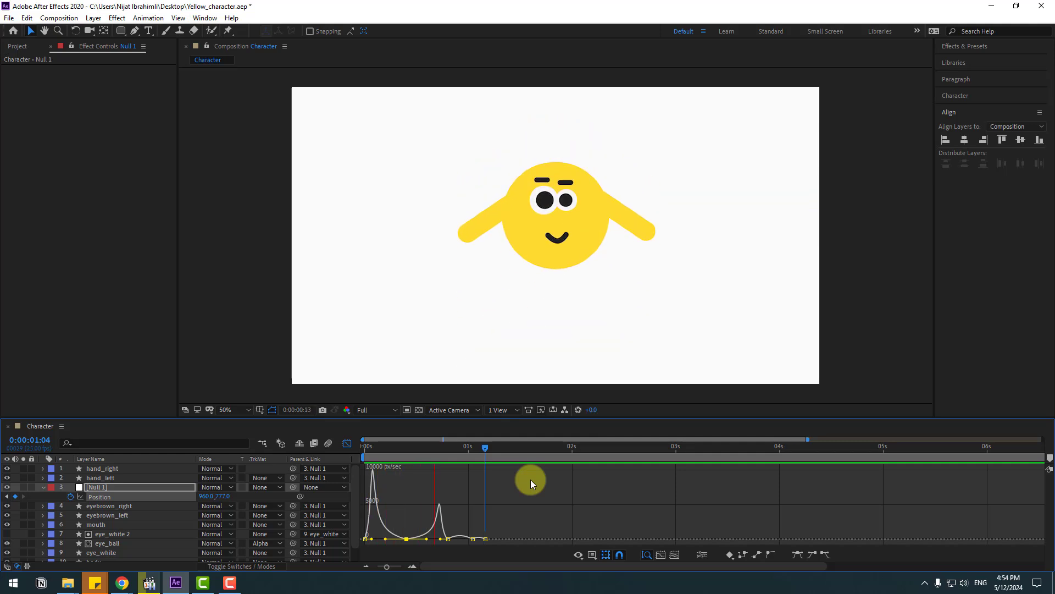
key(space)
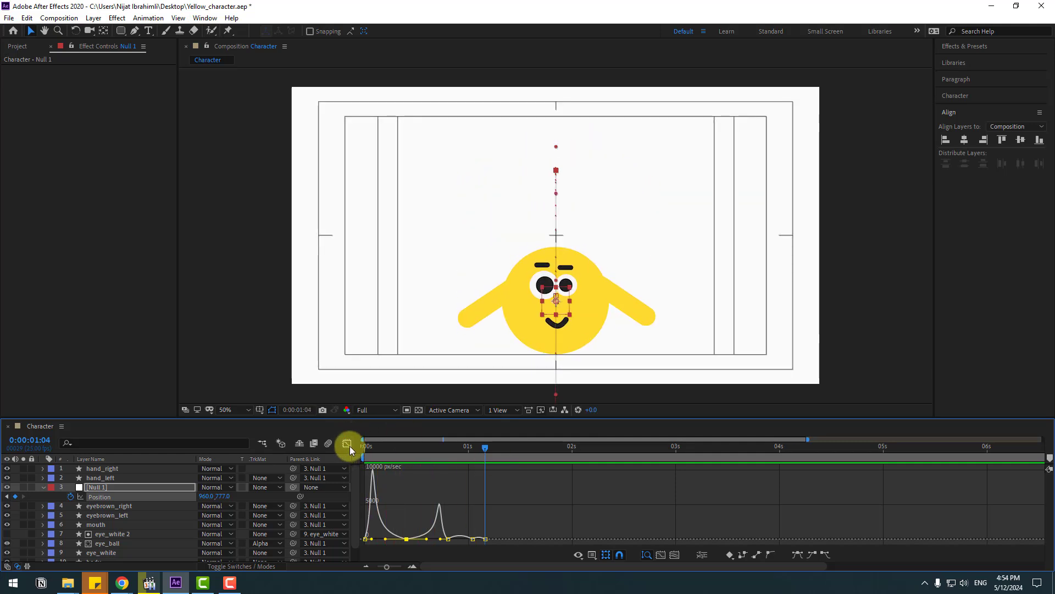
click(349, 445)
Set the spatial interpolation of Null 1's last three Position keyframes to Linear and preview the animation
drag(503, 496, 447, 503)
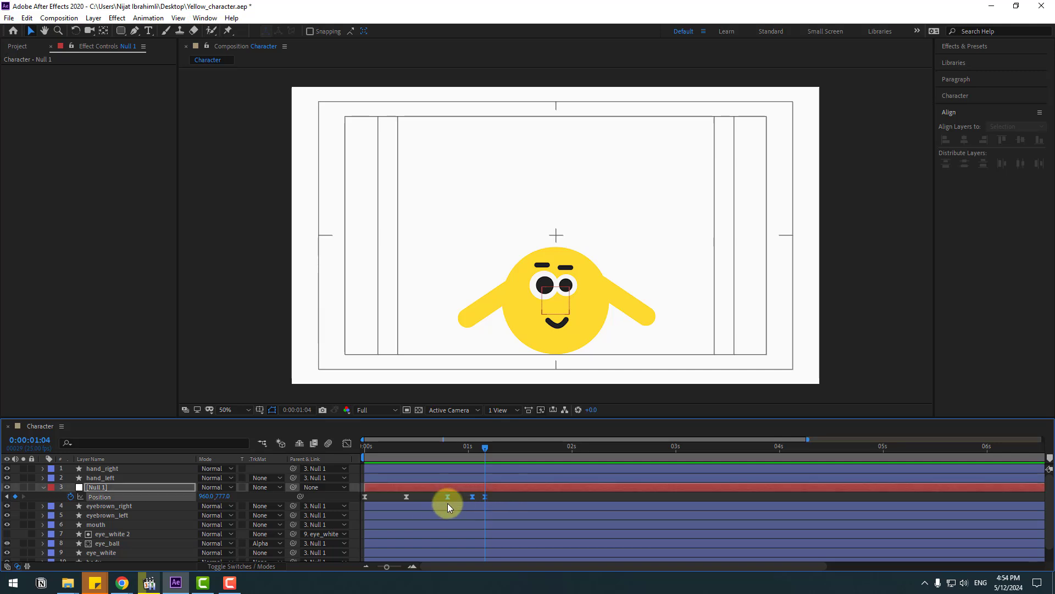
right_click(447, 496)
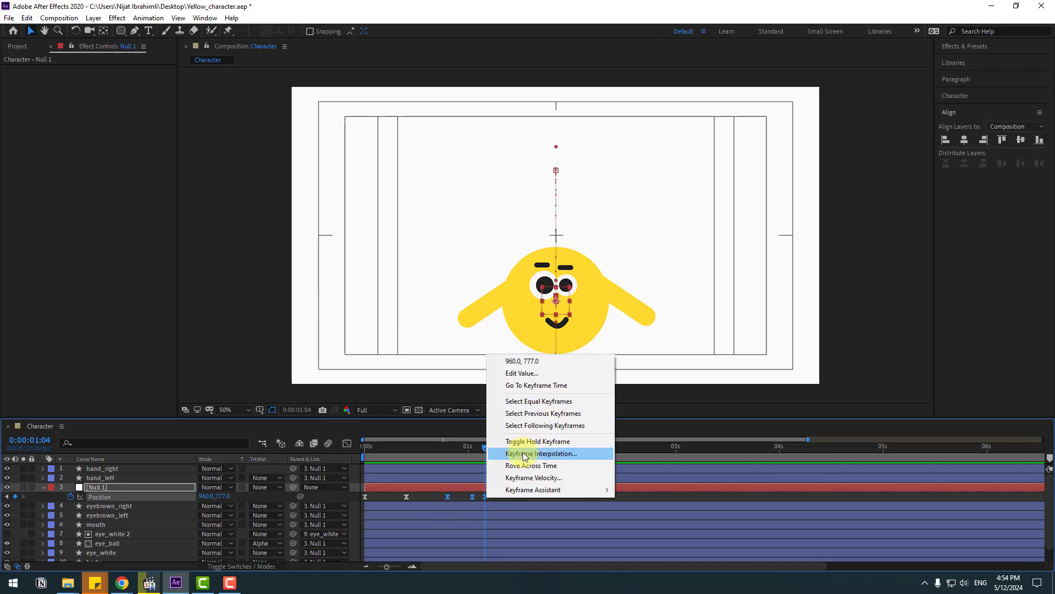
click(502, 452)
click(557, 272)
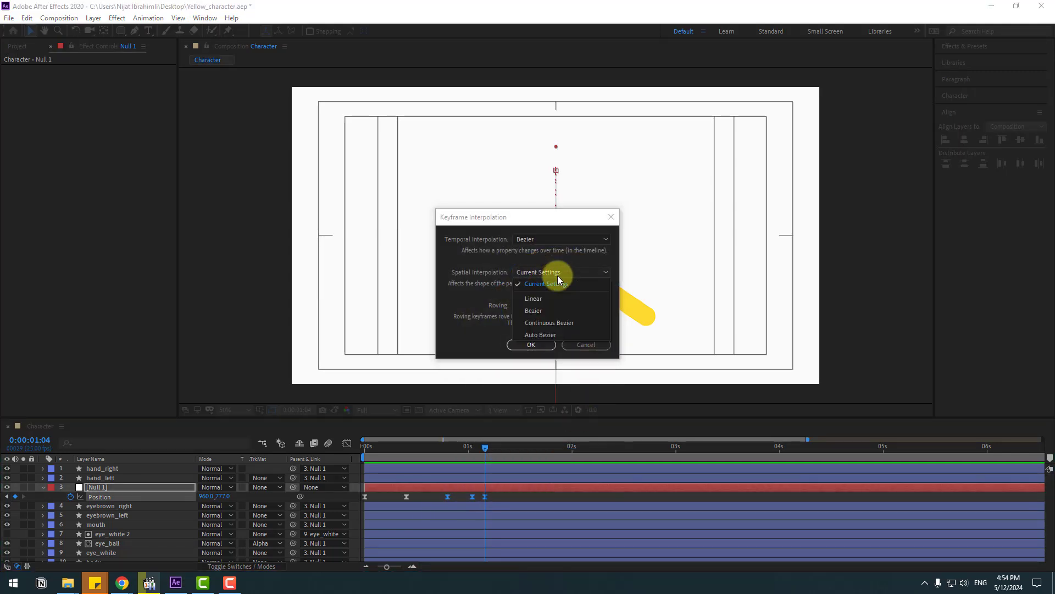
click(542, 299)
click(531, 345)
key(space)
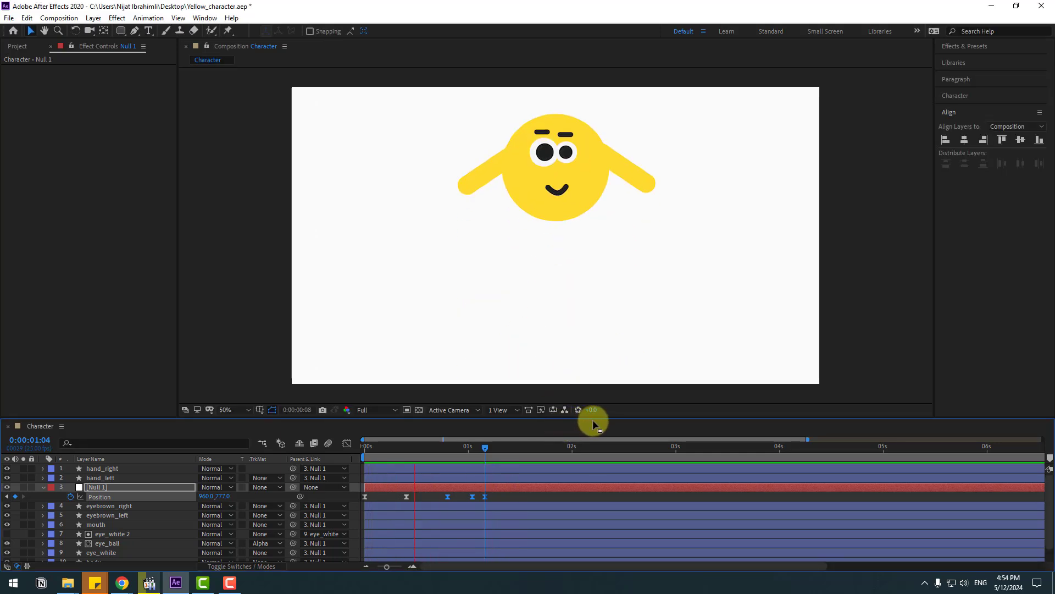
Shift Null 1's last two Position keyframes two frames earlier, ending at 0:00:01:02, and preview the bounce
click(471, 497)
drag(469, 499, 464, 497)
key(space)
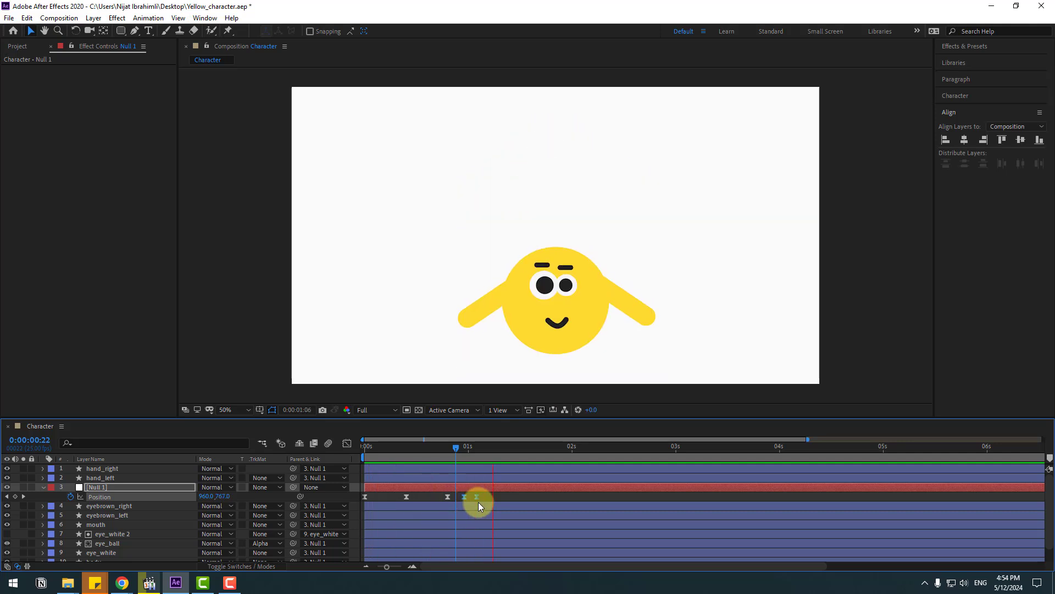
key(space)
key(space)
At 0:00:00:10, raise both arms by setting Rotation to 40° for hand_right and -42° for hand_left, and start keyframing both
click(101, 476)
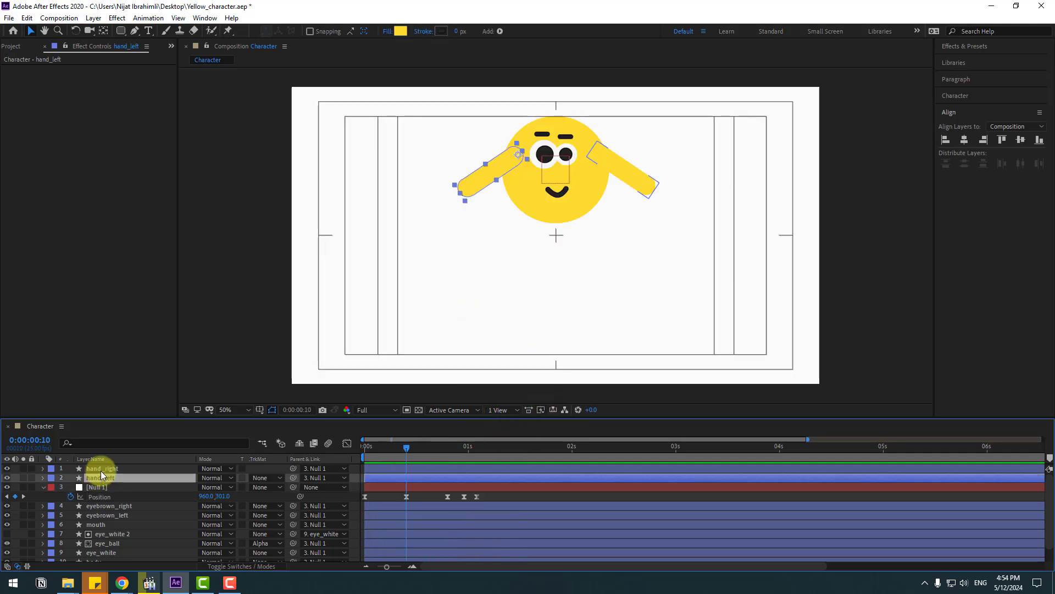
ctrl+click(107, 469)
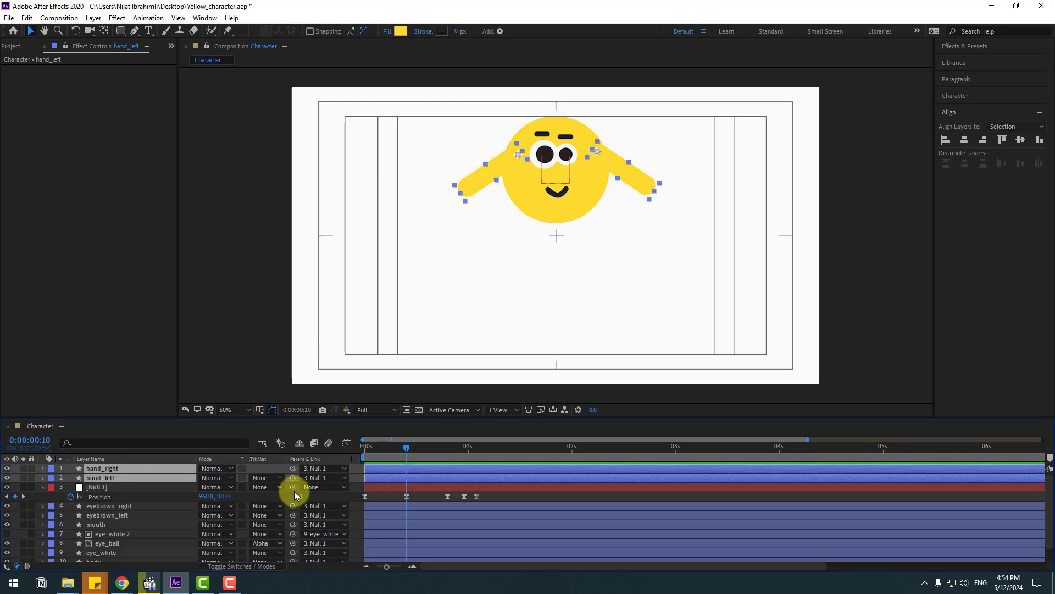
key(r)
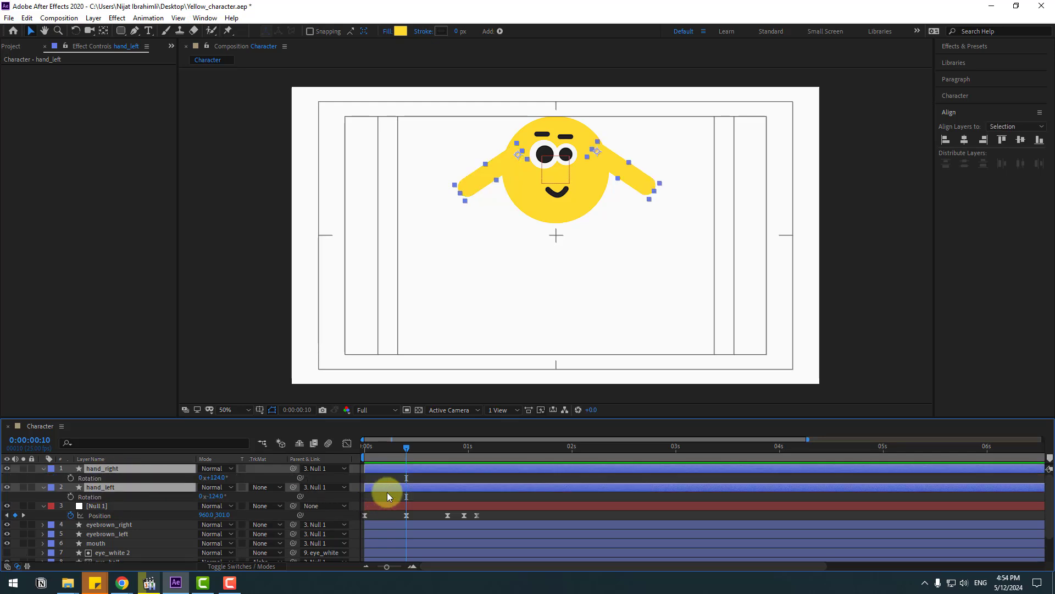
drag(222, 477, 264, 495)
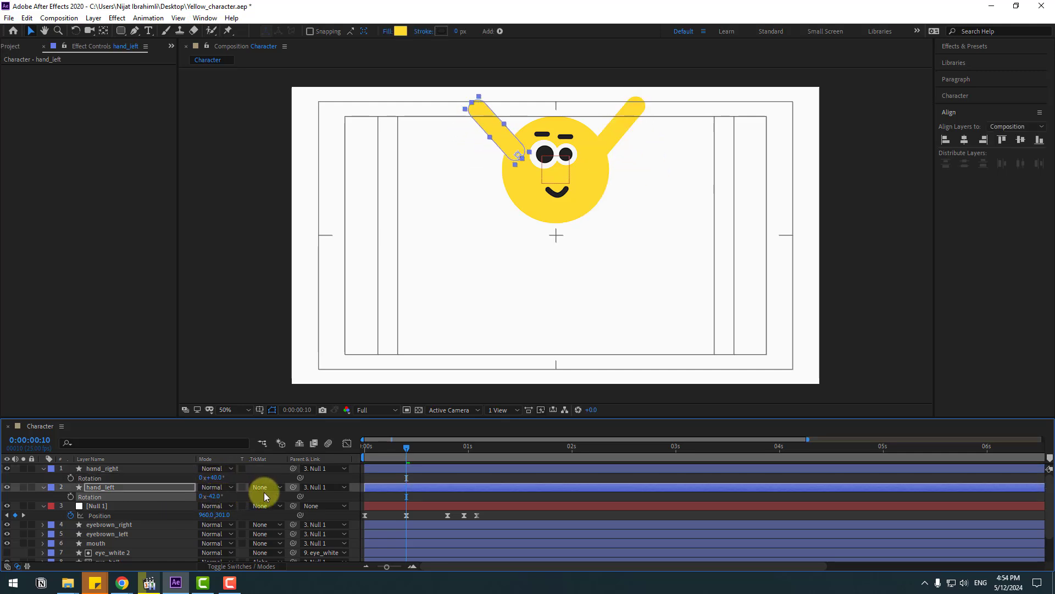
click(71, 477)
Keyframe both arms lowered at 0:00:00:02, with Rotation 156° for hand_right and -178° for hand_left
drag(406, 447, 372, 451)
click(381, 481)
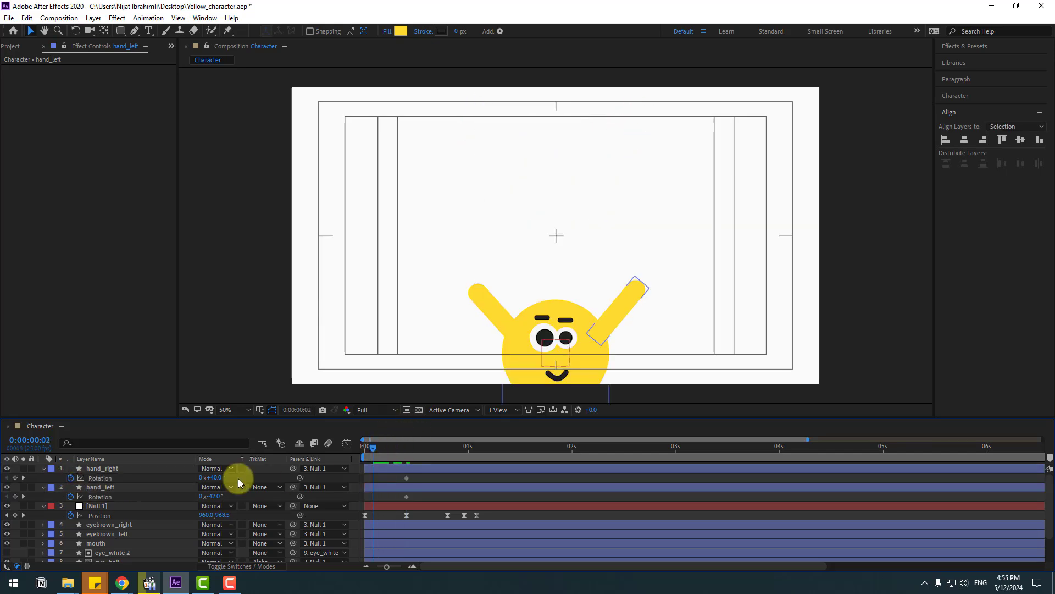
drag(214, 477, 268, 476)
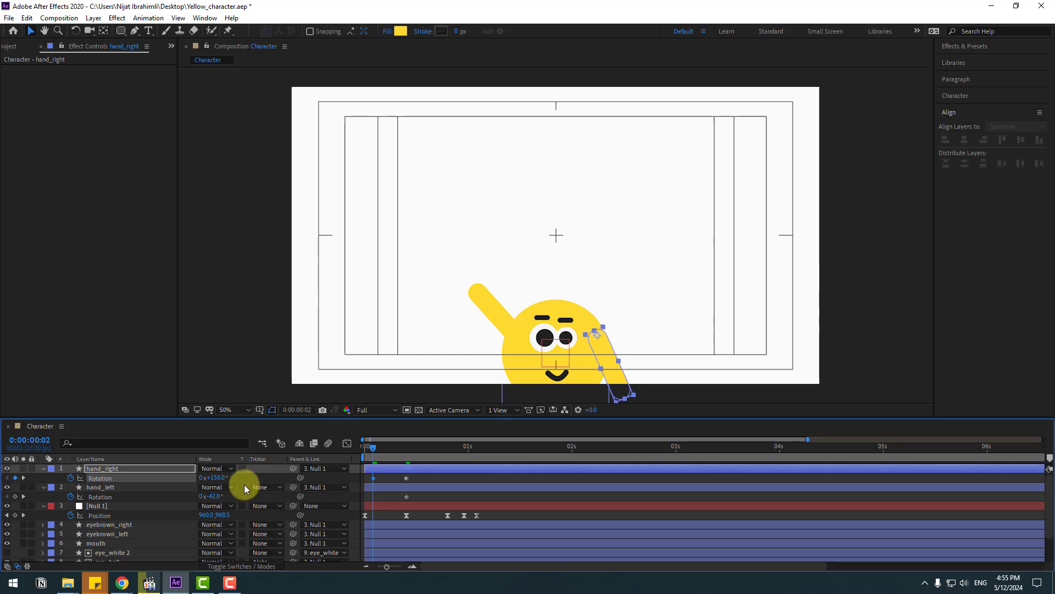
drag(212, 496, 154, 498)
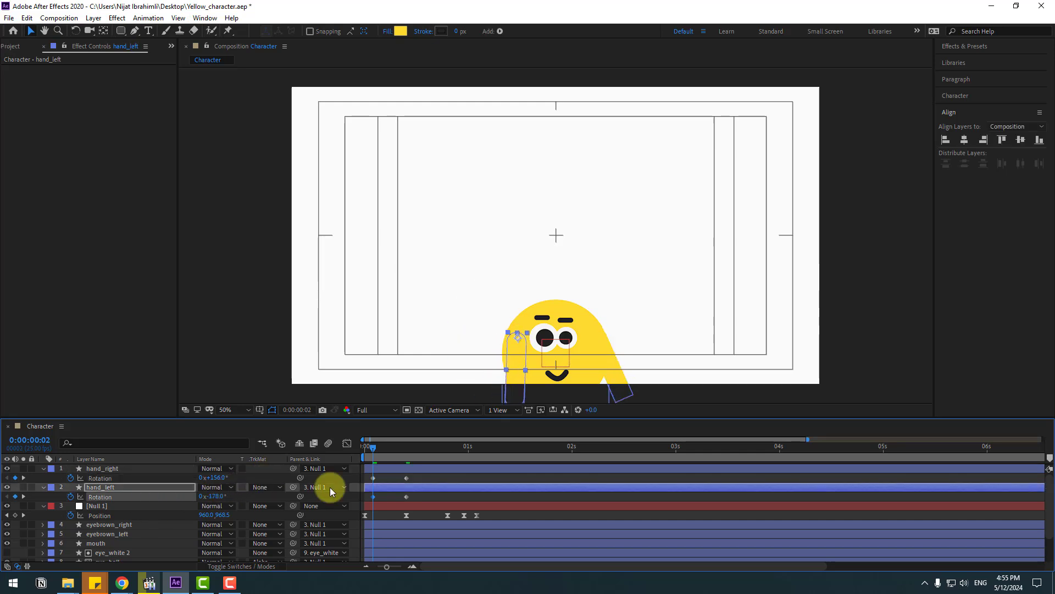
Move the arms' first Rotation keyframes to 0:00:00:00, apply Easy Ease to the arm Rotation keyframes and preview
drag(381, 479, 364, 496)
right_click(365, 496)
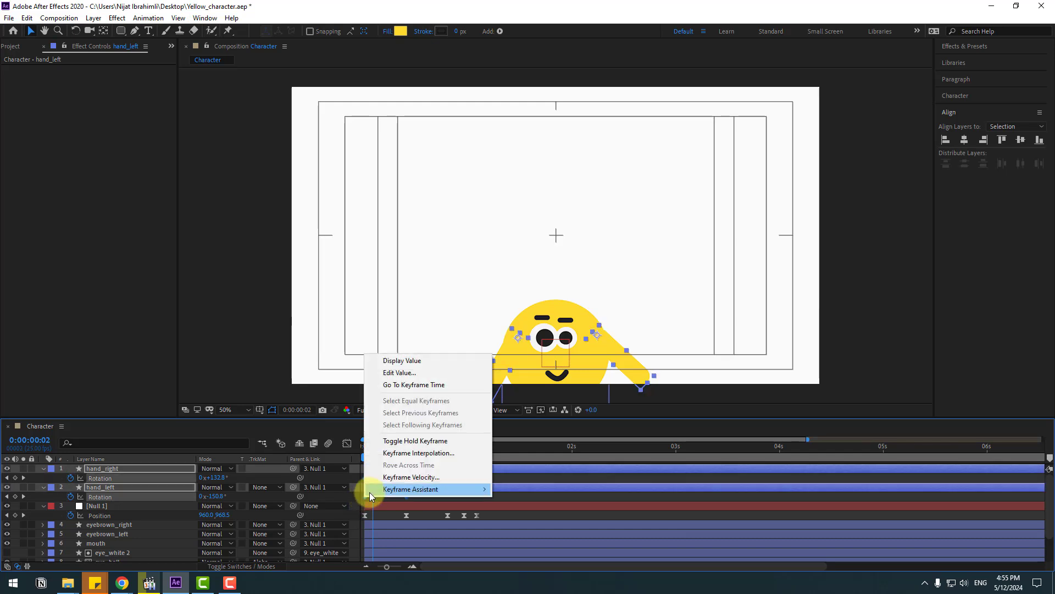
mouse_move(418, 488)
click(525, 416)
key(space)
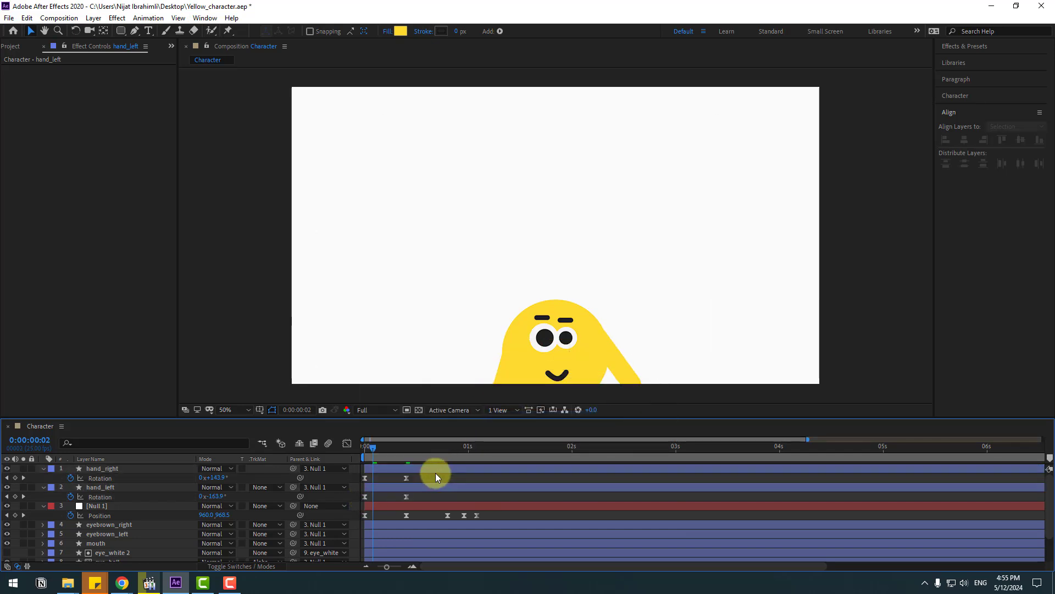
Keyframe the arms down at 0:00:00:20, with Rotation 149° for hand_right and -133° for hand_left
drag(431, 458, 447, 457)
drag(212, 477, 271, 471)
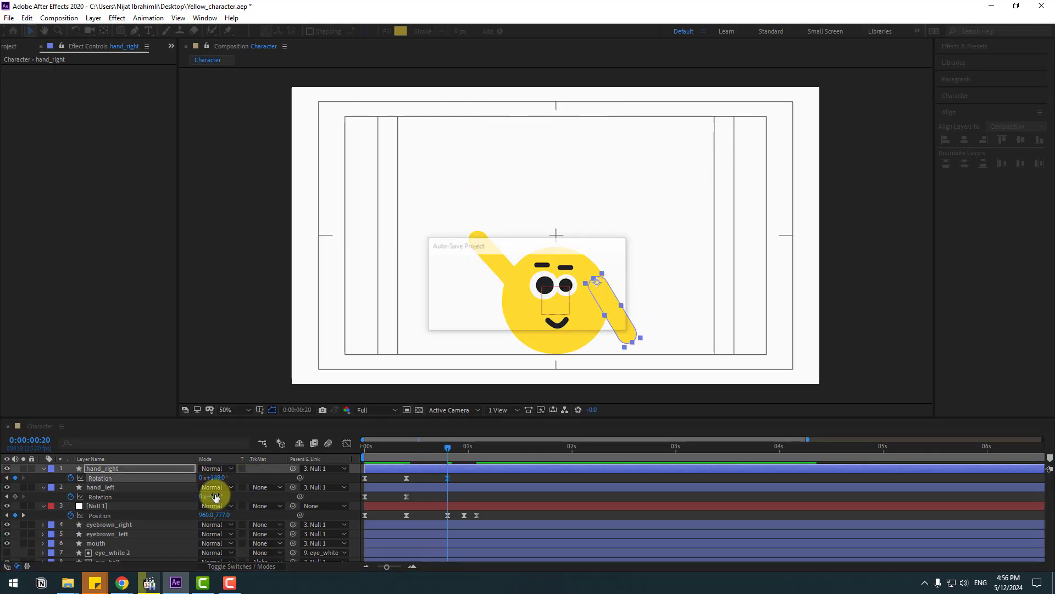
drag(212, 495, 170, 505)
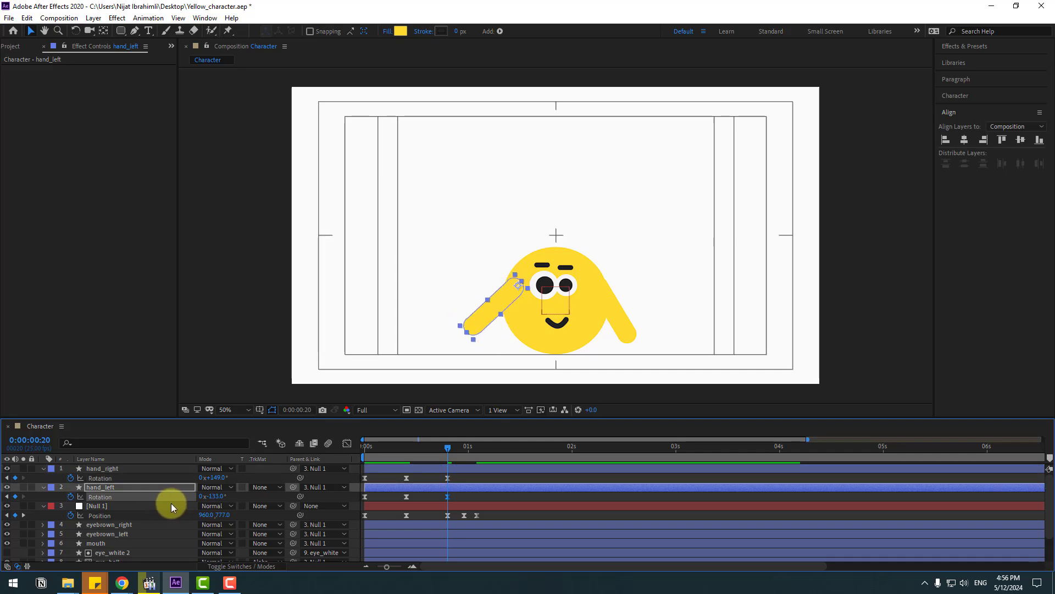
Keyframe hand_right and hand_left Rotation at 118° and -103° at 0:00:01:02, and at 141° and -124° at 0:00:01:12
drag(453, 451, 476, 445)
drag(222, 496, 202, 478)
drag(490, 453, 517, 448)
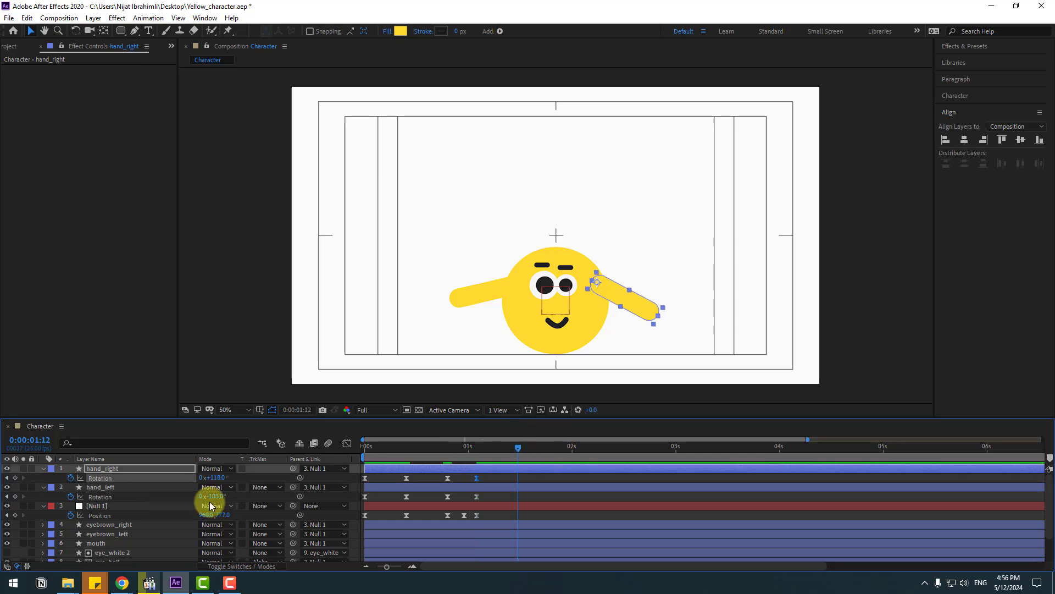
mouse_move(208, 477)
mouse_down()
mouse_move(232, 477)
mouse_move(206, 495)
mouse_up()
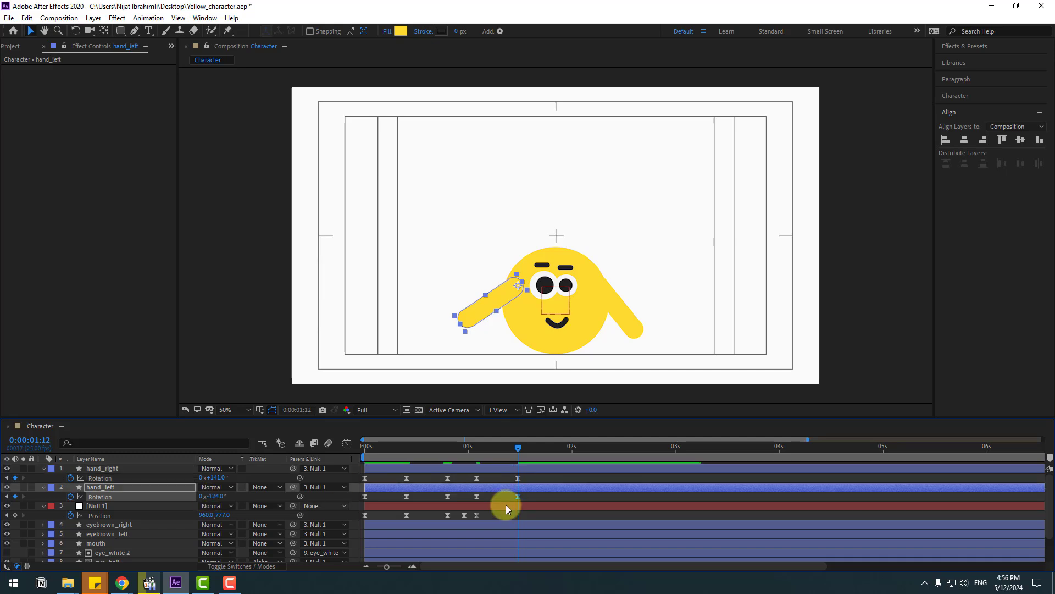
Preview the arm swing and move both arms' last Rotation keyframes earlier to 0:00:01:08
click(532, 487)
key(space)
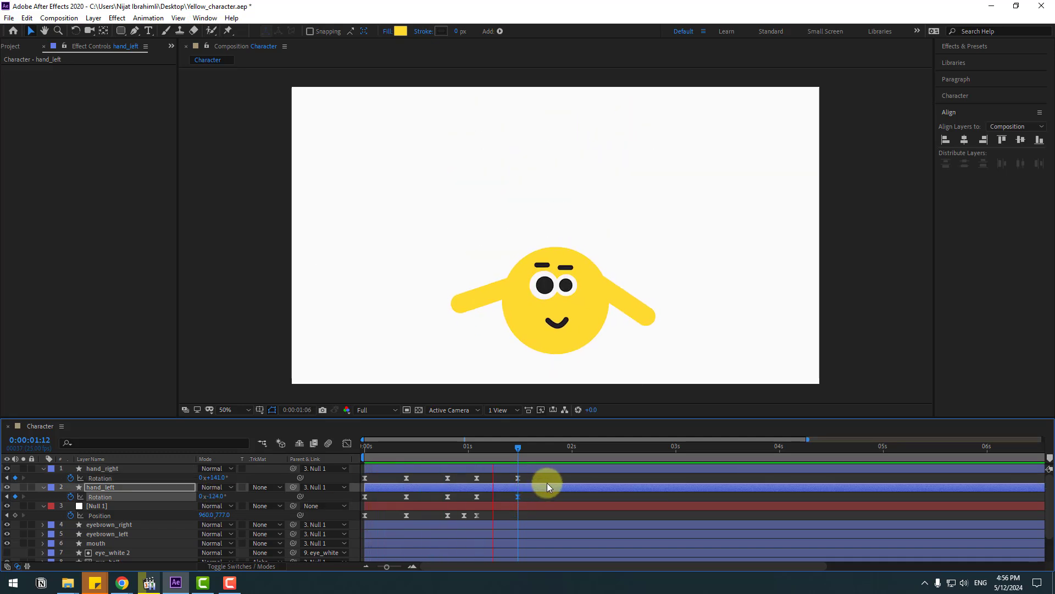
key(space)
key(space)
key(space)
drag(522, 475, 501, 496)
key(space)
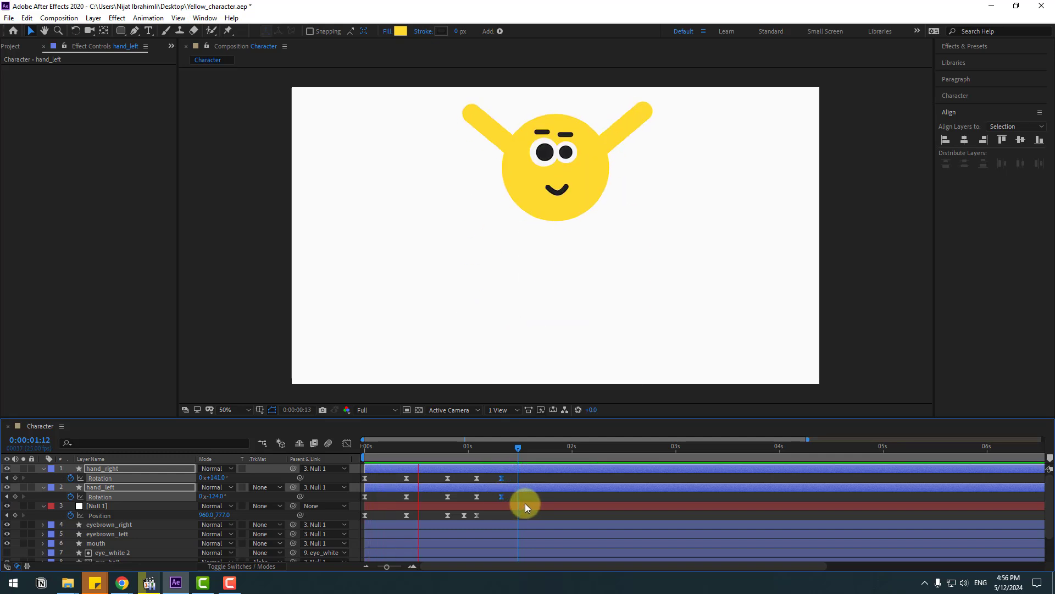
click(526, 503)
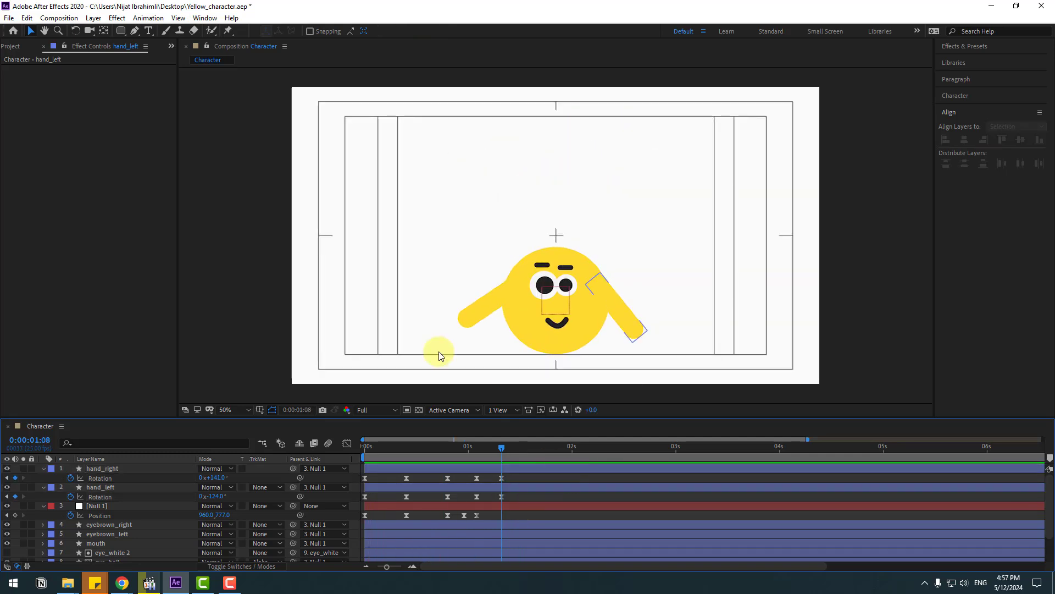
Add a new null object, center its anchor point and place it over the middle of the character's face
click(92, 21)
mouse_move(105, 31)
click(301, 80)
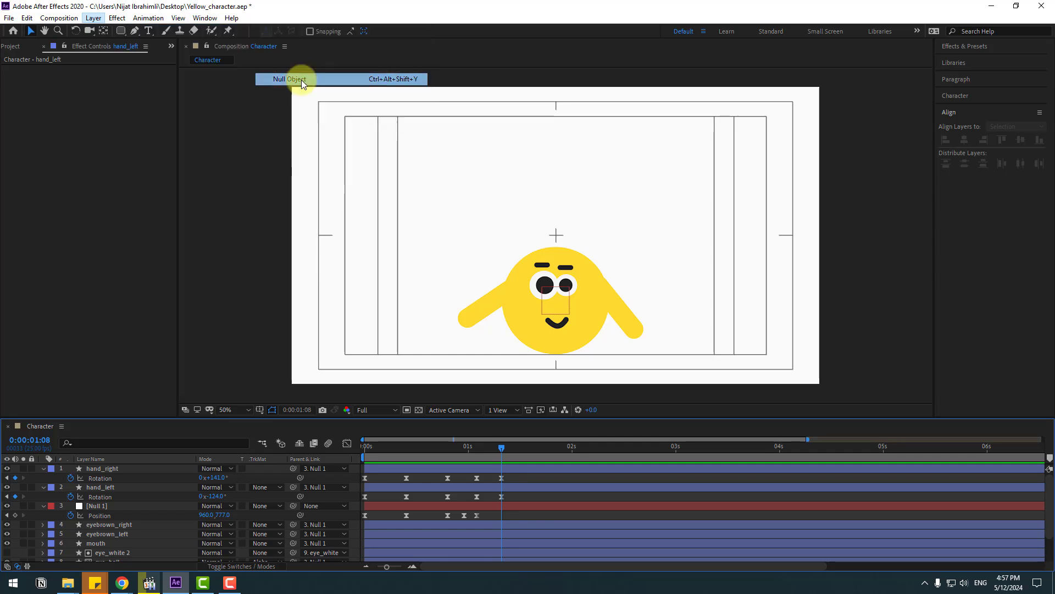
double_click(104, 31)
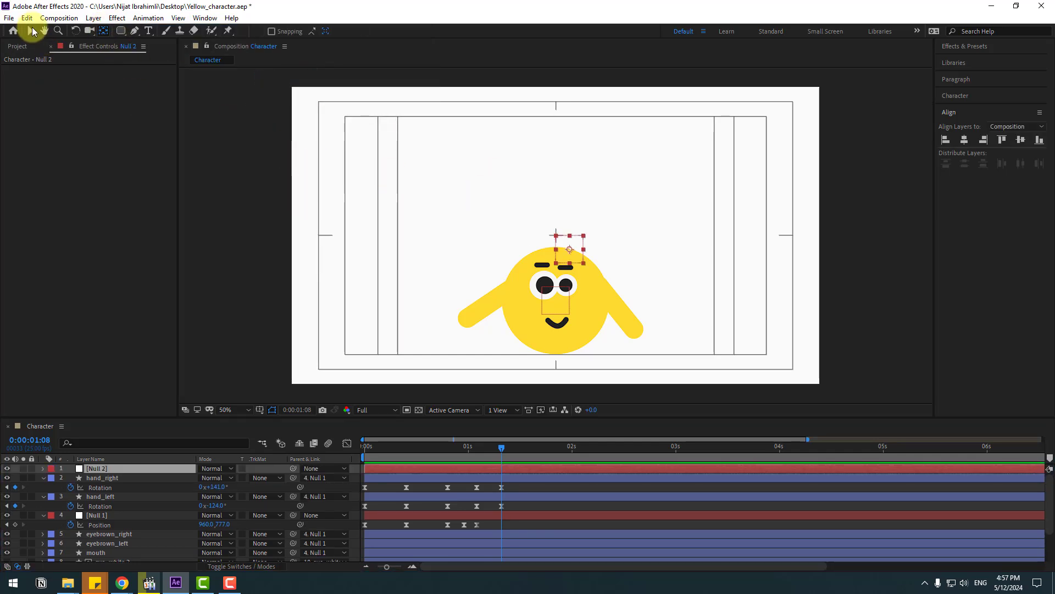
click(32, 31)
drag(575, 250, 558, 298)
Parent the new null to Null 1 and rename it FACE
scroll(159, 503, down, 1)
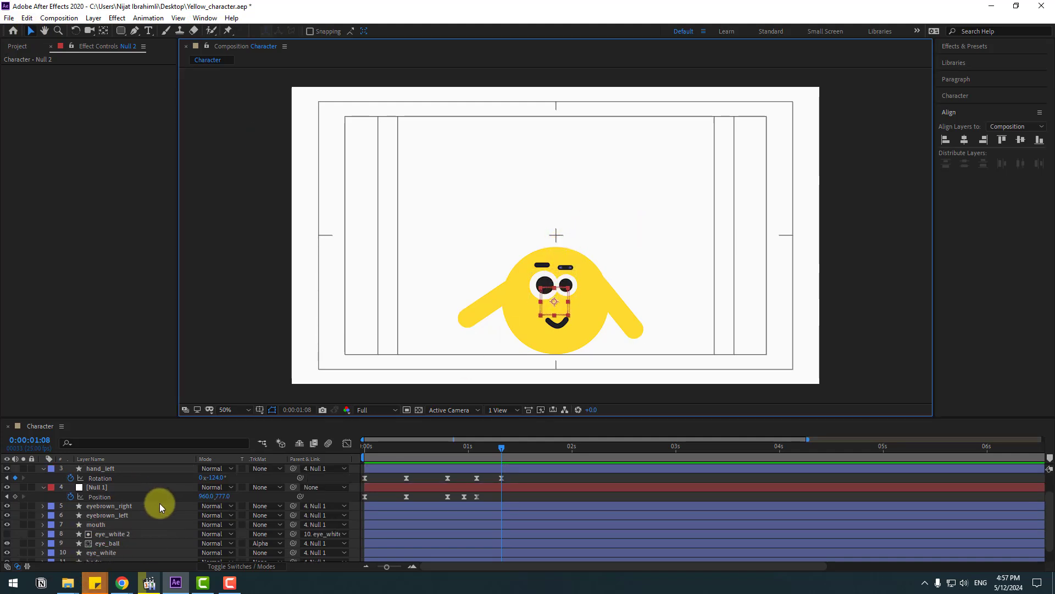
scroll(159, 503, up, 2)
ctrl+click(123, 477)
click(101, 468)
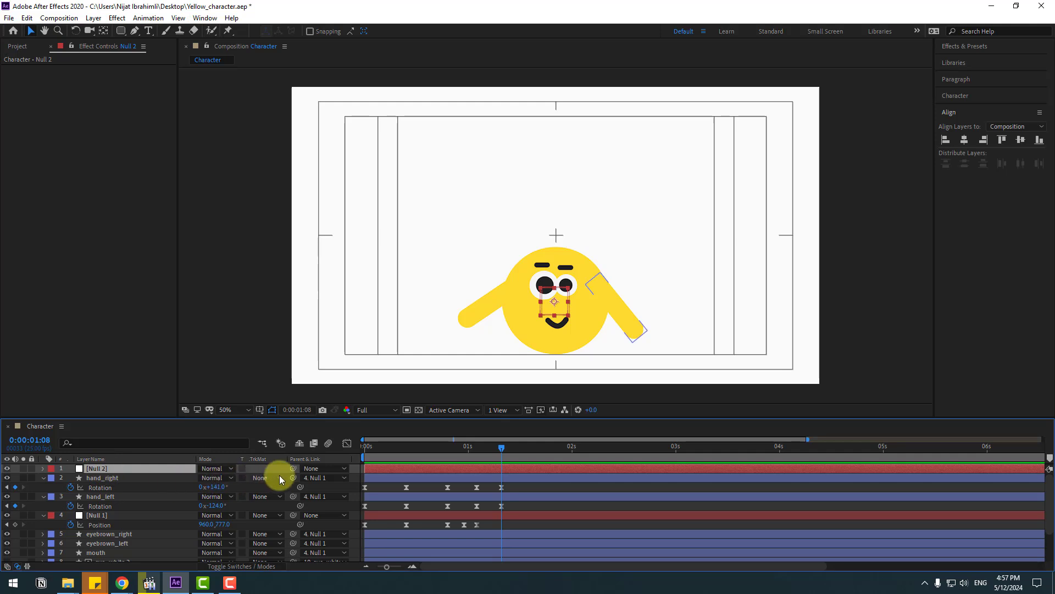
drag(293, 470, 97, 515)
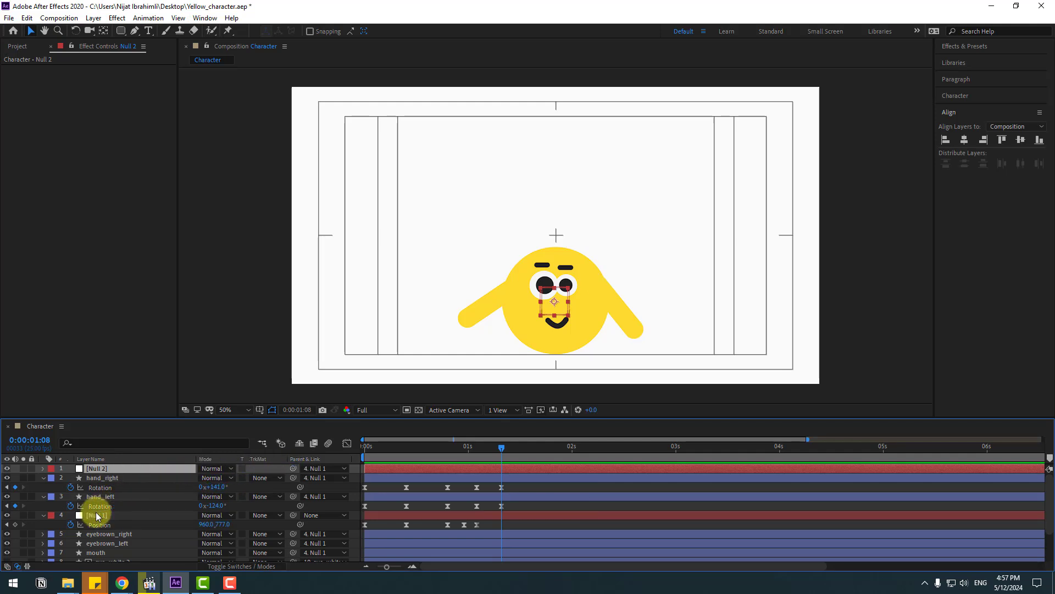
click(87, 469)
key(Return)
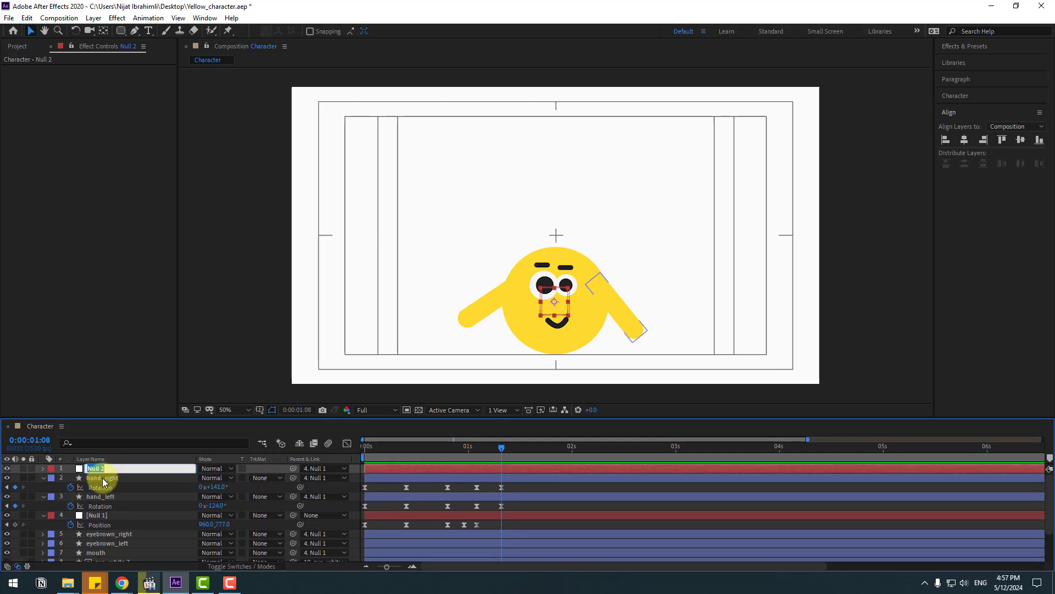
text(FACE)
key(Return)
Parent the eyebrow_right, eyebrow_left, mouth, eye_ball and eye_white layers to the FACE null
click(149, 535)
shift+click(124, 543)
scroll(118, 536, down, 2)
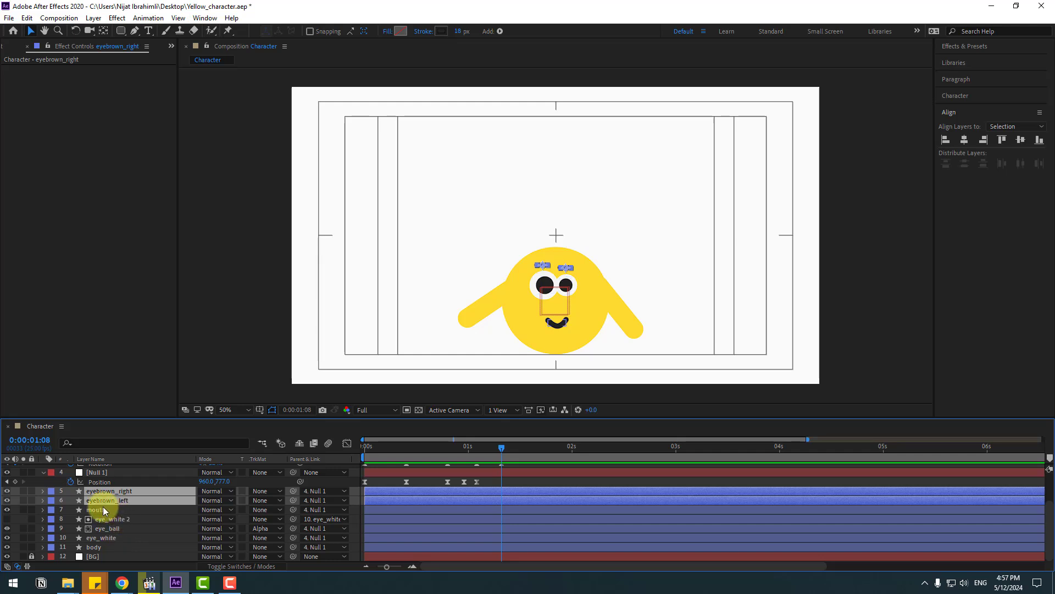
ctrl+click(101, 509)
ctrl+click(116, 528)
ctrl+click(144, 538)
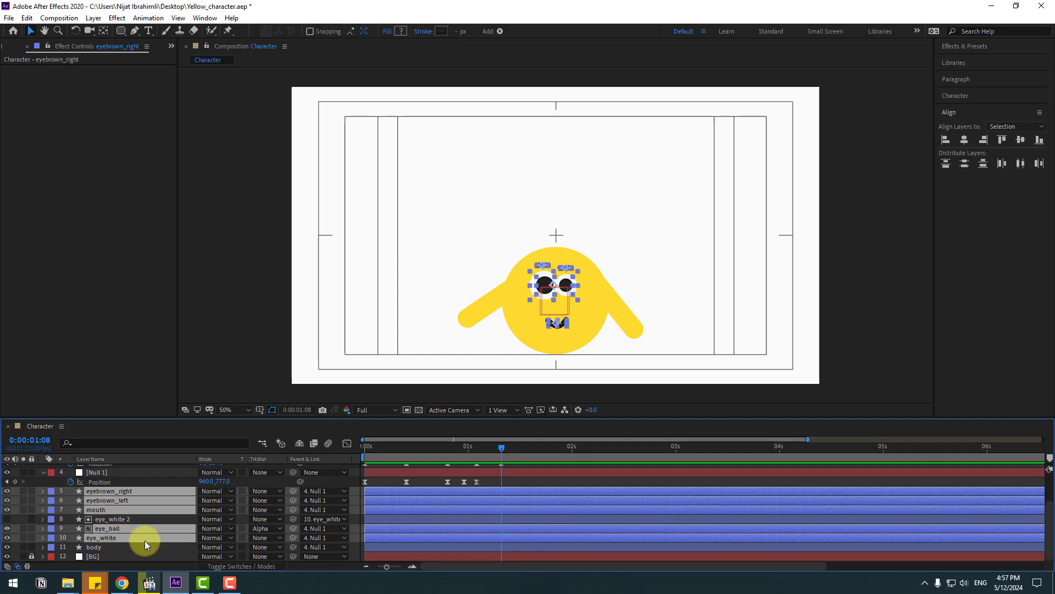
scroll(154, 547, up, 2)
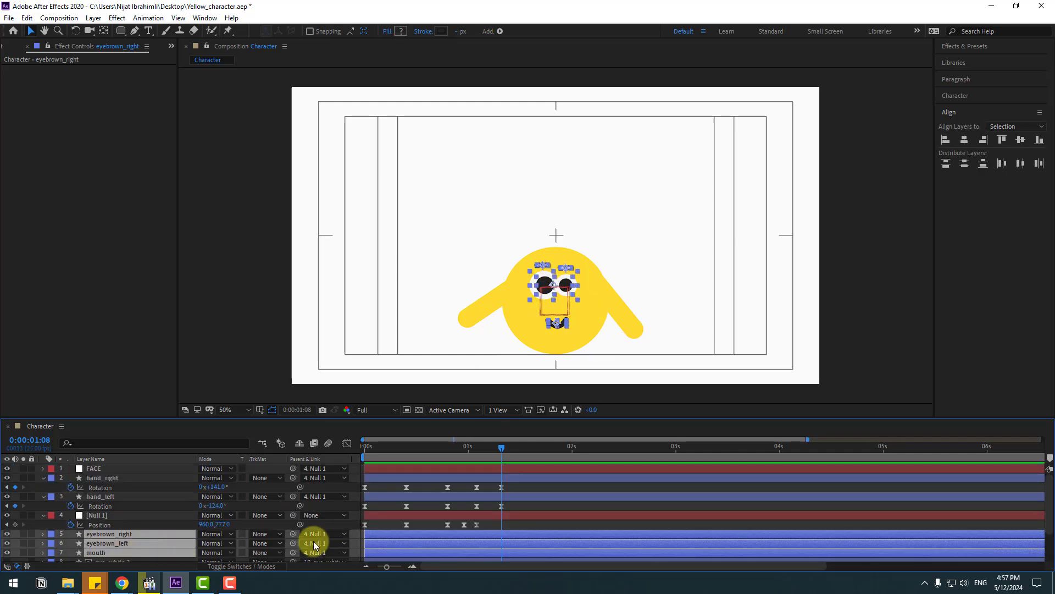
drag(292, 534, 78, 462)
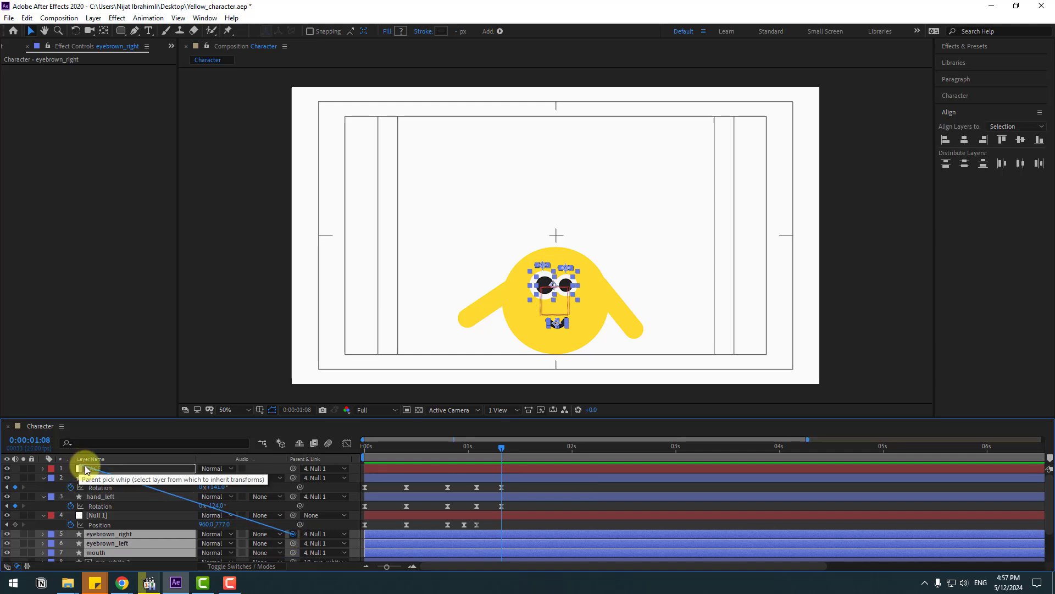
Start keyframing the FACE null's Position at 0:00:00:00 and lower it to 44, 98
mouse_move(500, 450)
mouse_down()
mouse_move(400, 452)
mouse_move(500, 448)
mouse_up()
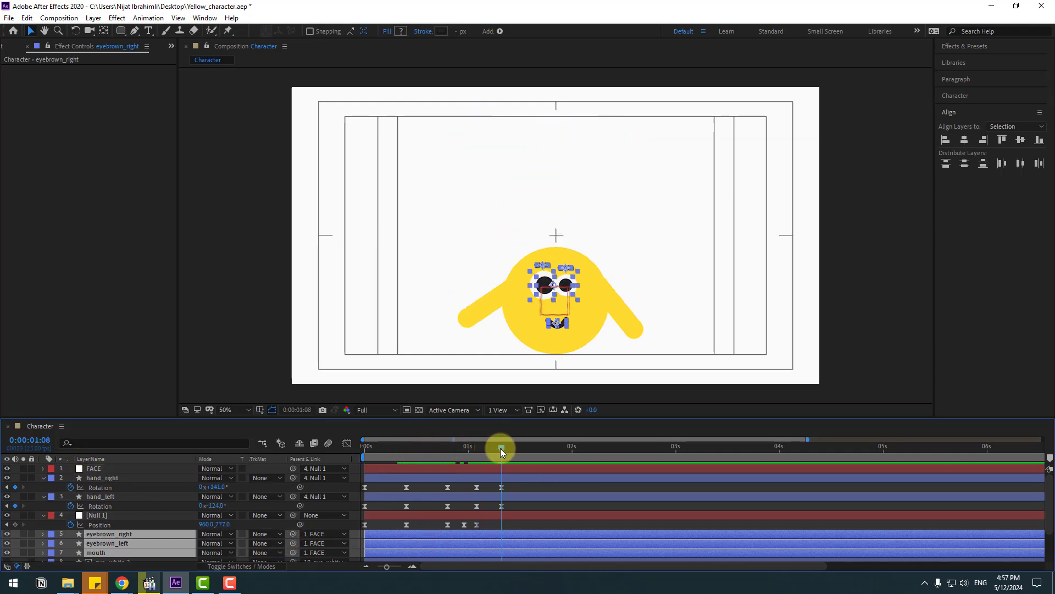
click(100, 469)
drag(414, 439, 362, 452)
key(p)
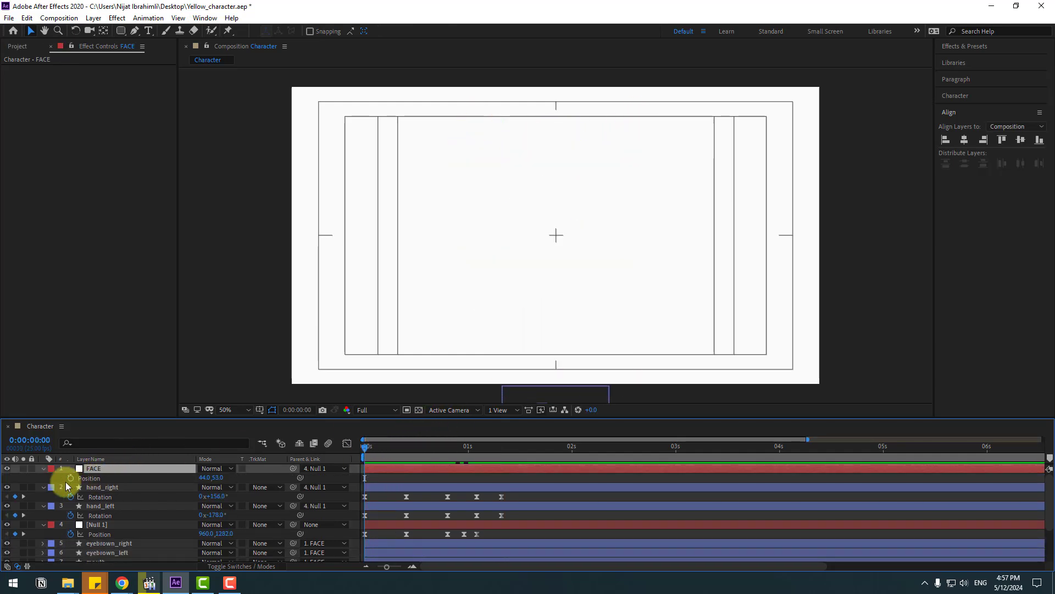
click(67, 480)
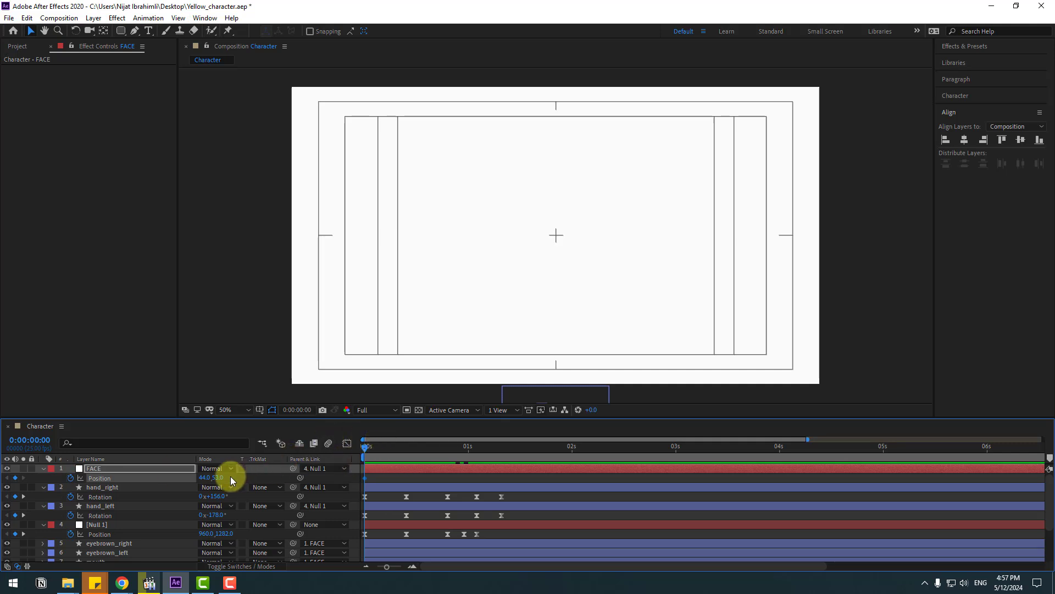
scroll(491, 338, down, 5)
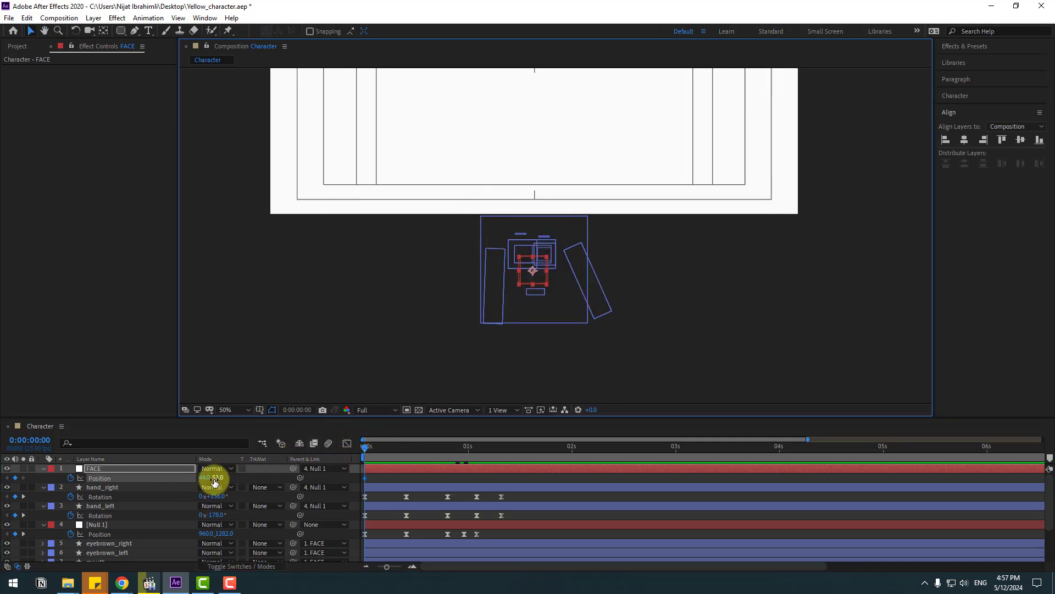
drag(219, 477, 240, 478)
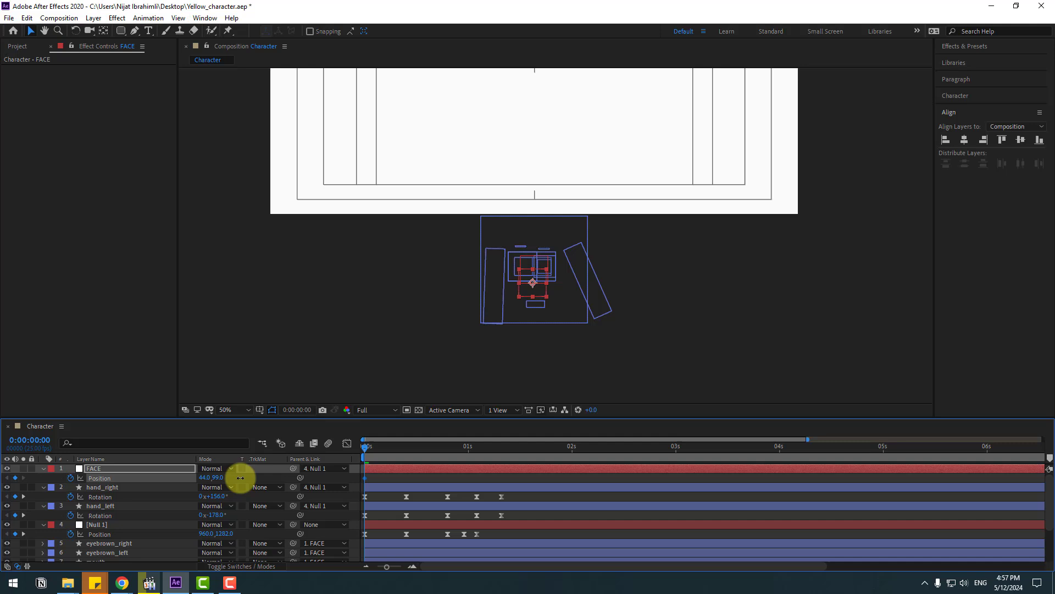
Keyframe the FACE null's Position raised to about 44, 13 at 0:00:00:10
click(404, 448)
drag(406, 451, 408, 451)
drag(549, 222, 520, 405)
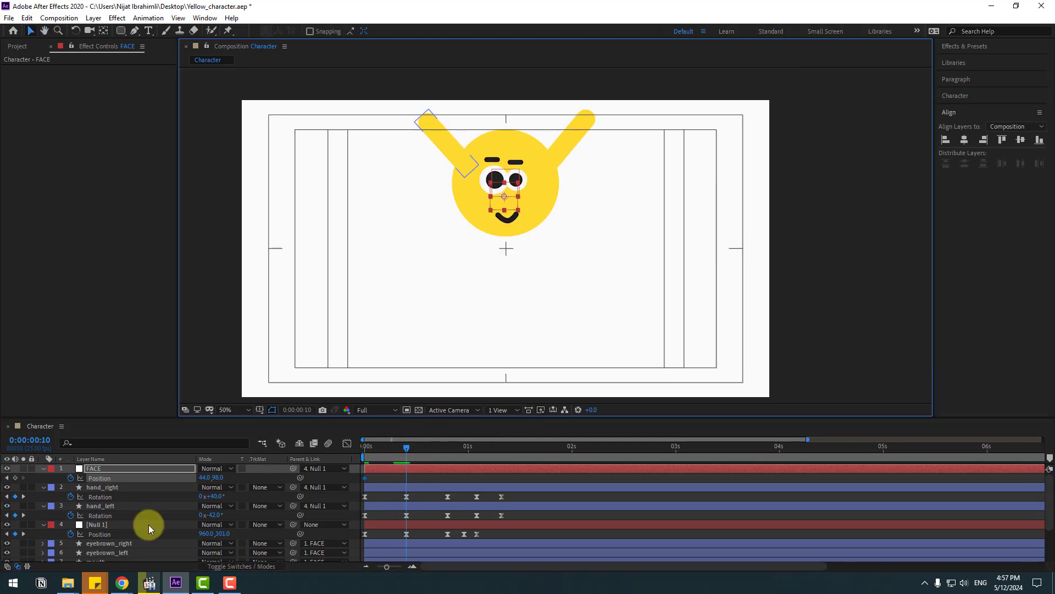
drag(215, 483, 170, 479)
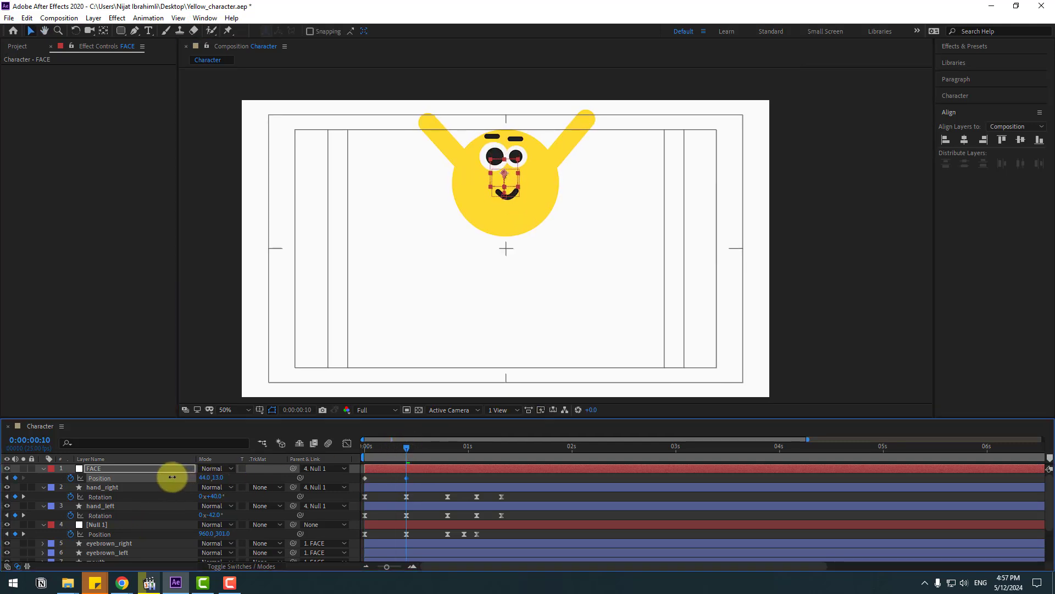
Keyframe the FACE null's Position lowered to 44, 116 at 0:00:00:20 and advance to 0:00:01:02
drag(406, 447, 447, 446)
drag(219, 478, 296, 457)
mouse_move(469, 447)
mouse_down()
mouse_move(377, 447)
mouse_move(476, 444)
mouse_up()
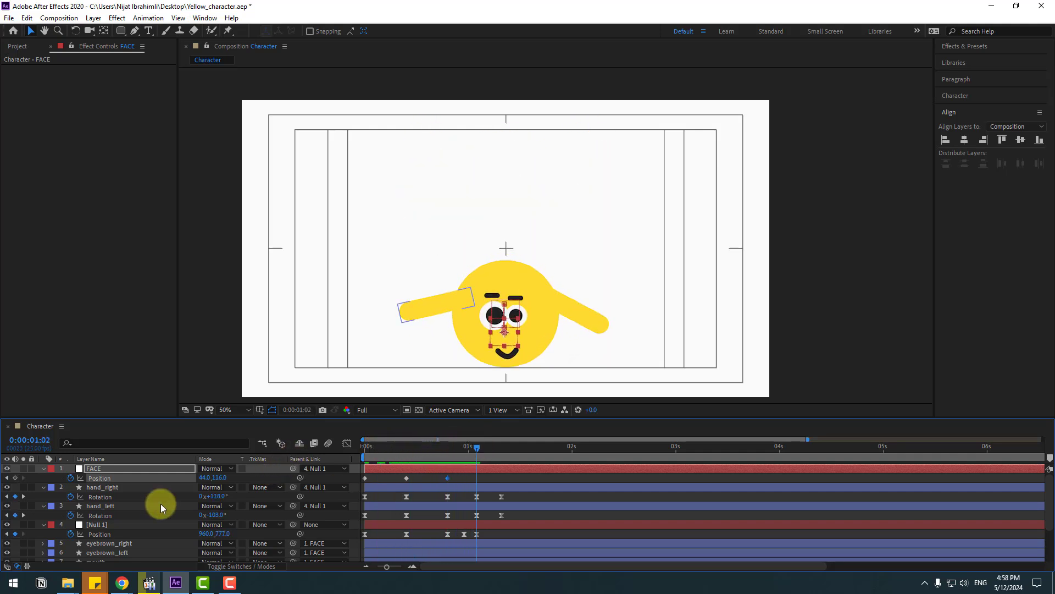
Keyframe the FACE null's Position at 44, 58 around 0:00:00:24 and at 44, 78 at 0:00:01:04
drag(219, 477, 182, 480)
drag(492, 450, 501, 450)
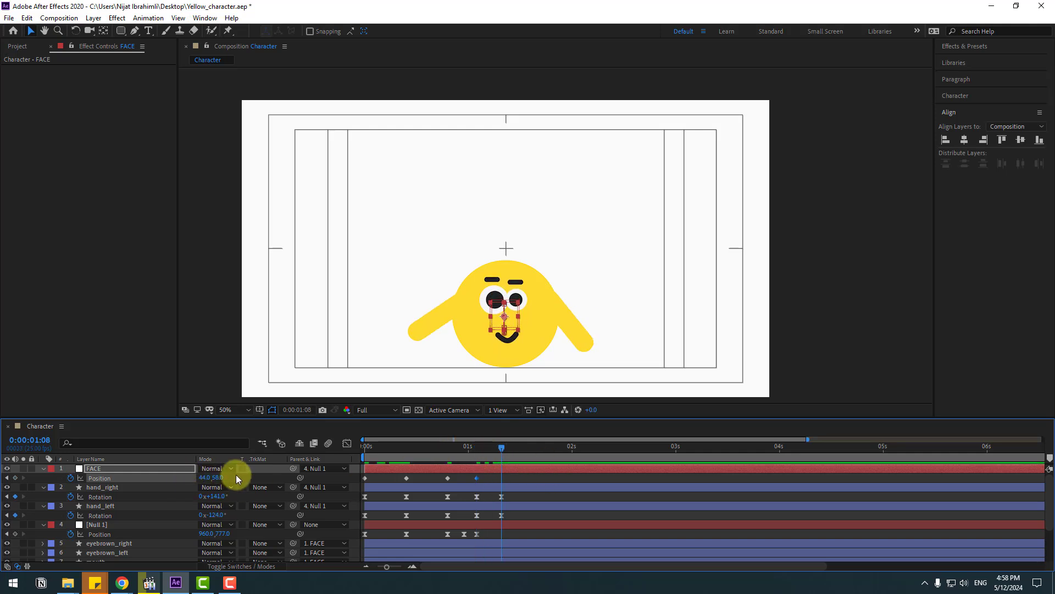
click(454, 464)
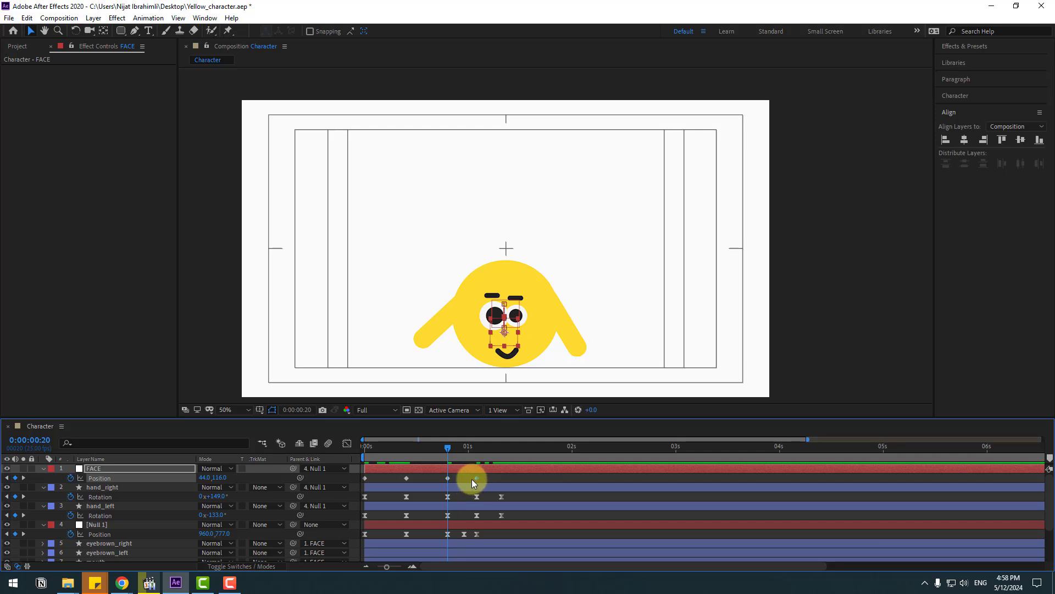
drag(477, 479, 484, 448)
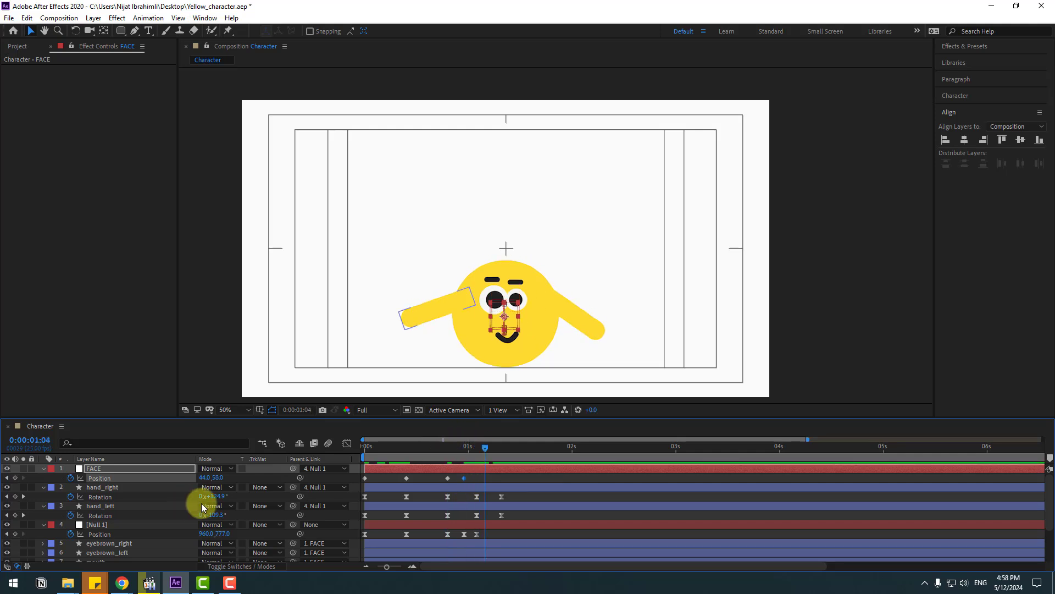
drag(218, 478, 229, 477)
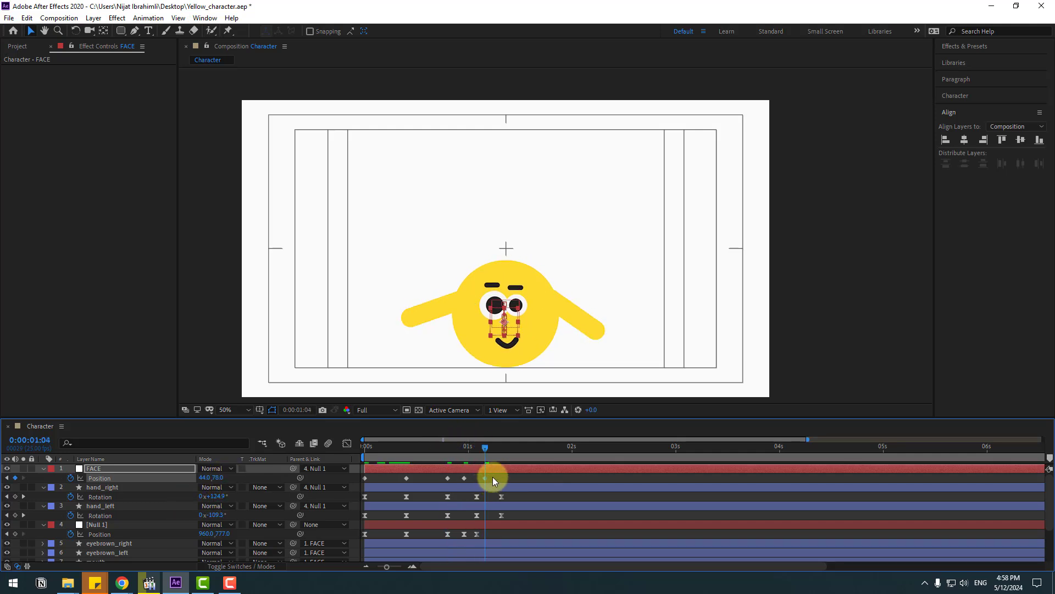
Apply Easy Ease to all of the FACE null's Position keyframes and preview the animation
drag(493, 477, 356, 486)
right_click(364, 479)
mouse_move(467, 467)
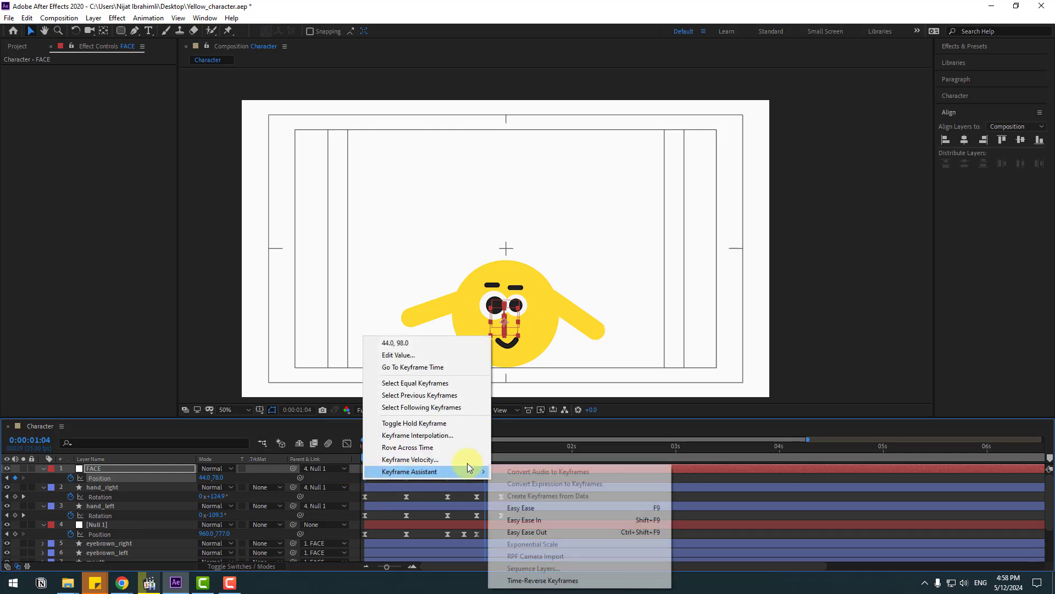
click(520, 507)
key(space)
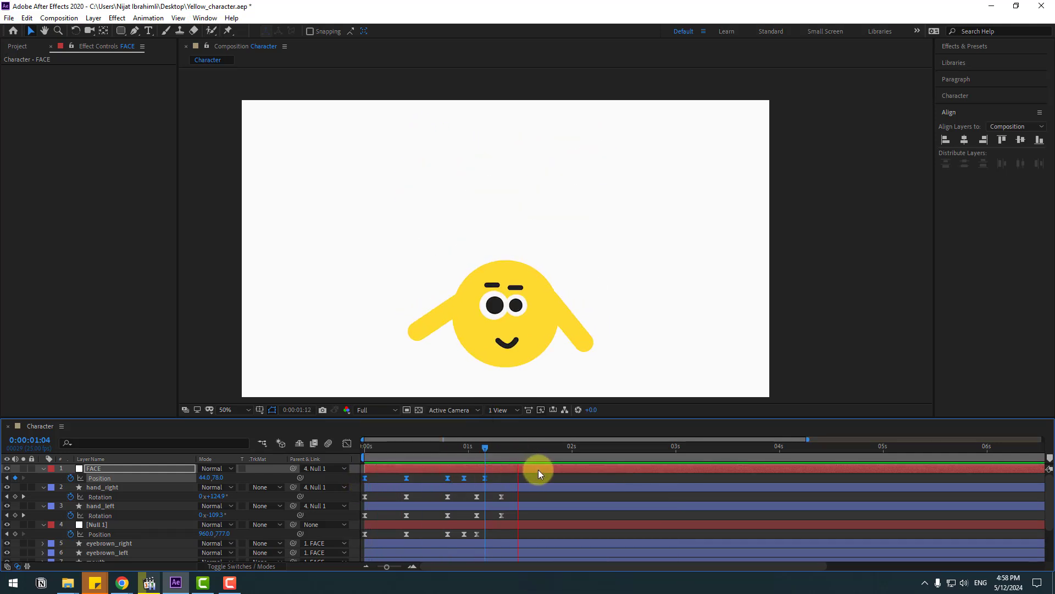
key(space)
Start keyframing the eye_ball layer's Position at 0:00:01:10 and advance to 0:00:01:13
scroll(218, 511, down, 3)
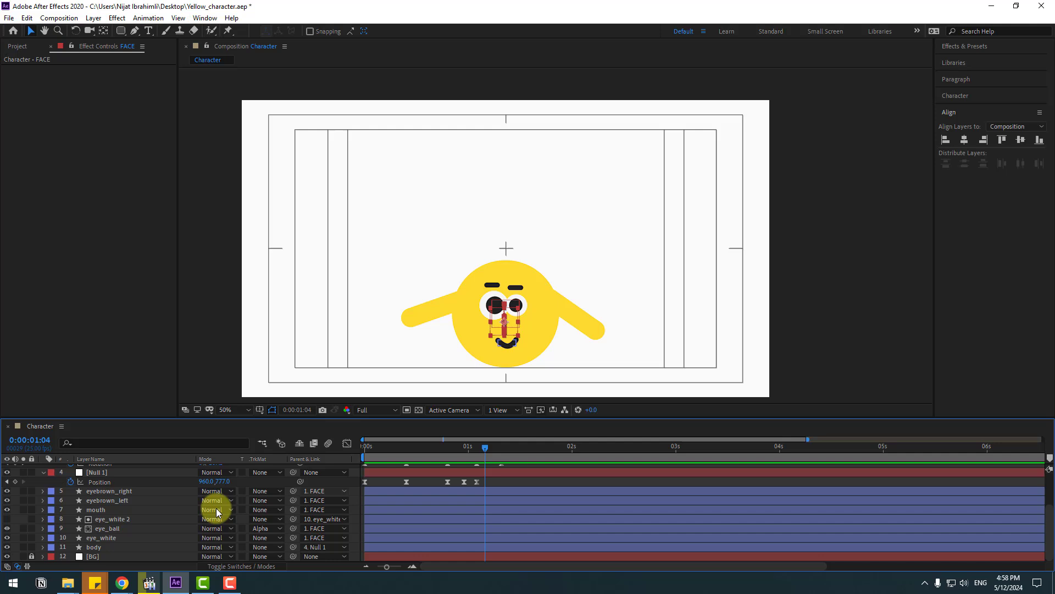
click(107, 528)
click(492, 454)
drag(493, 454, 509, 455)
key(p)
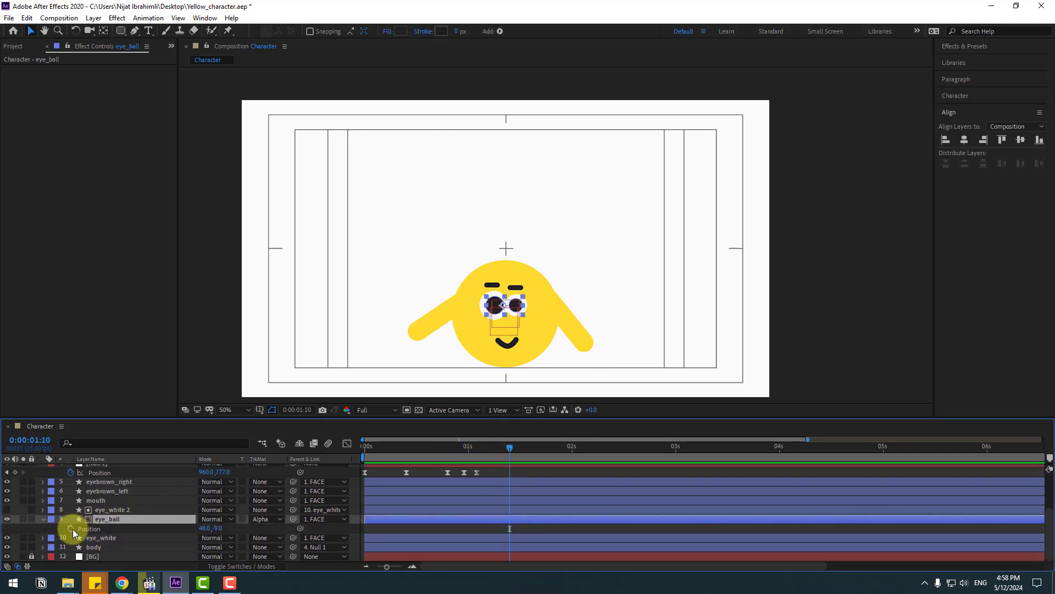
click(71, 528)
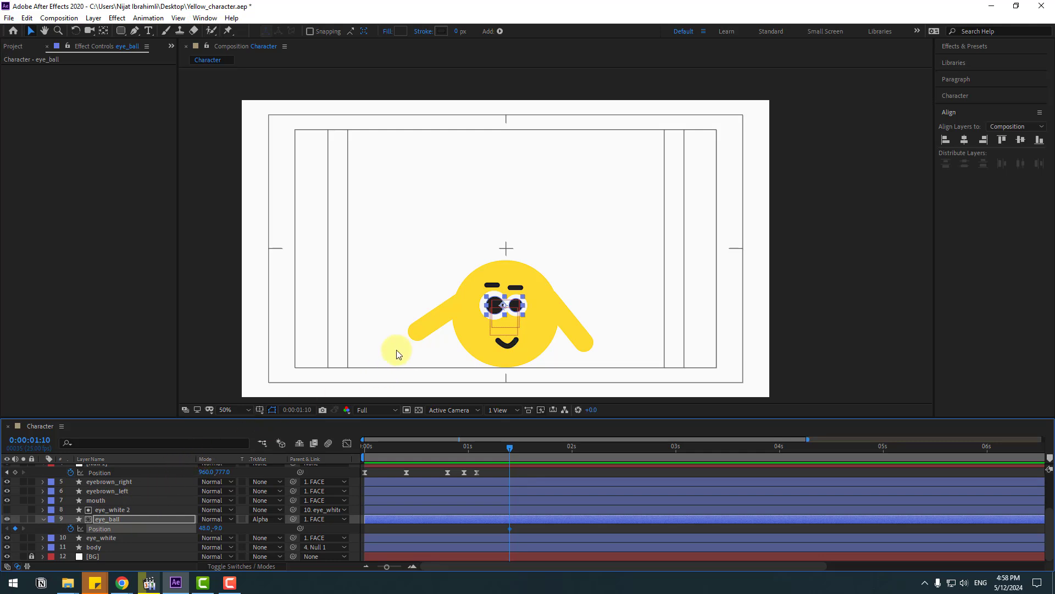
key(Page_Down)
key(Page_Down)
key(Page_Down)
scroll(493, 347, up, 4)
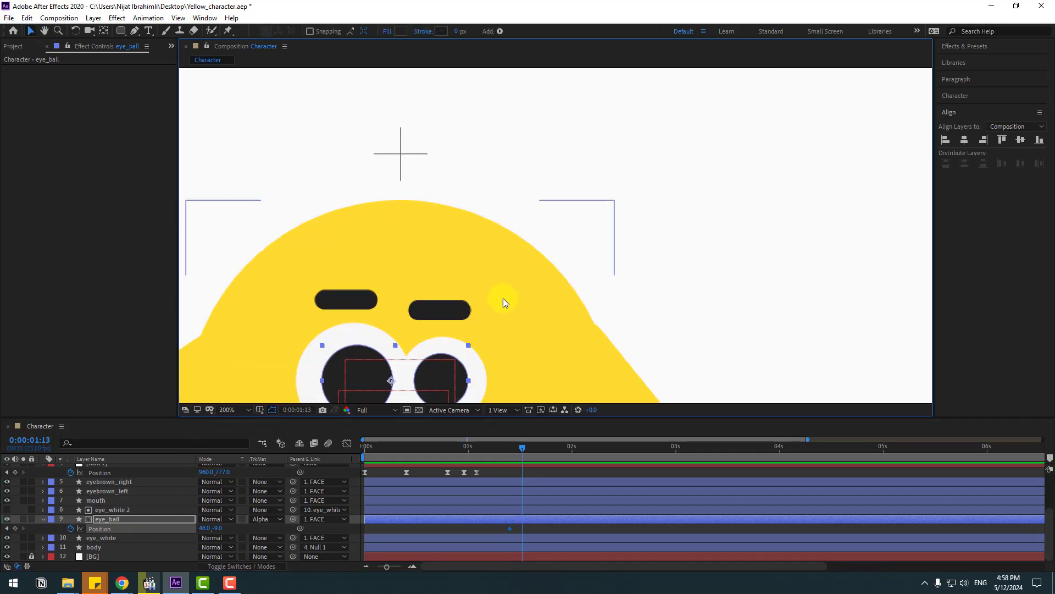
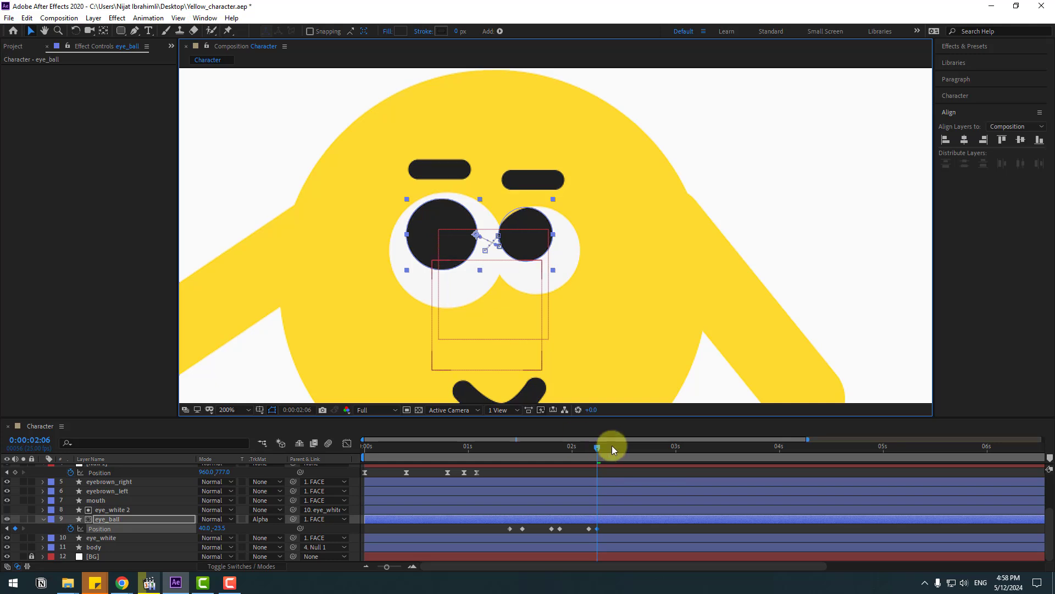
Add an eye_ball Position hold keyframe at 0:00:02:12, then keyframe the pupils lowered to 38.5, -16.5 at about 0:00:02:14
drag(609, 449, 622, 448)
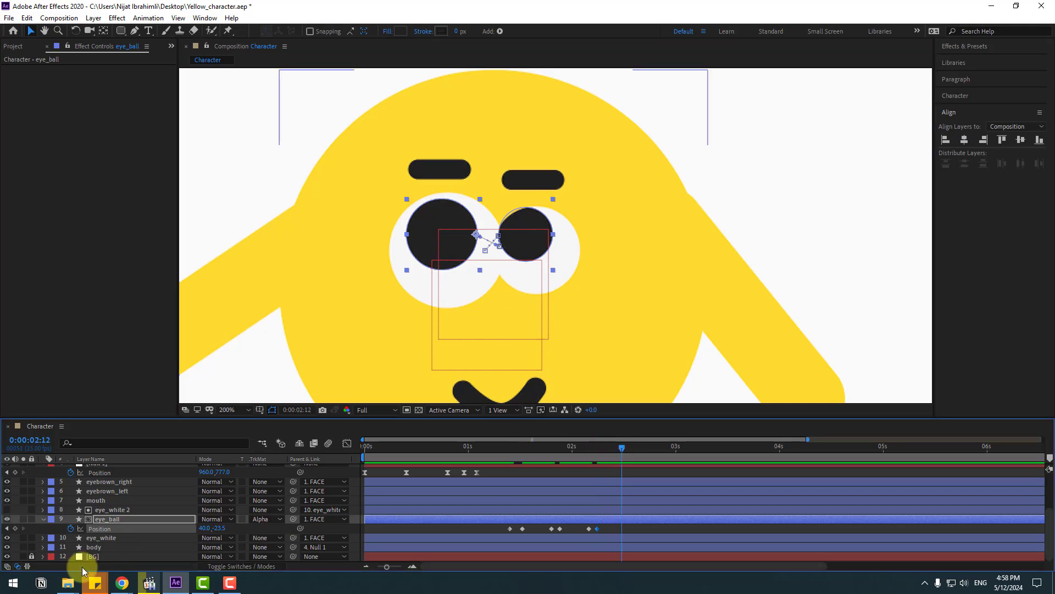
click(16, 529)
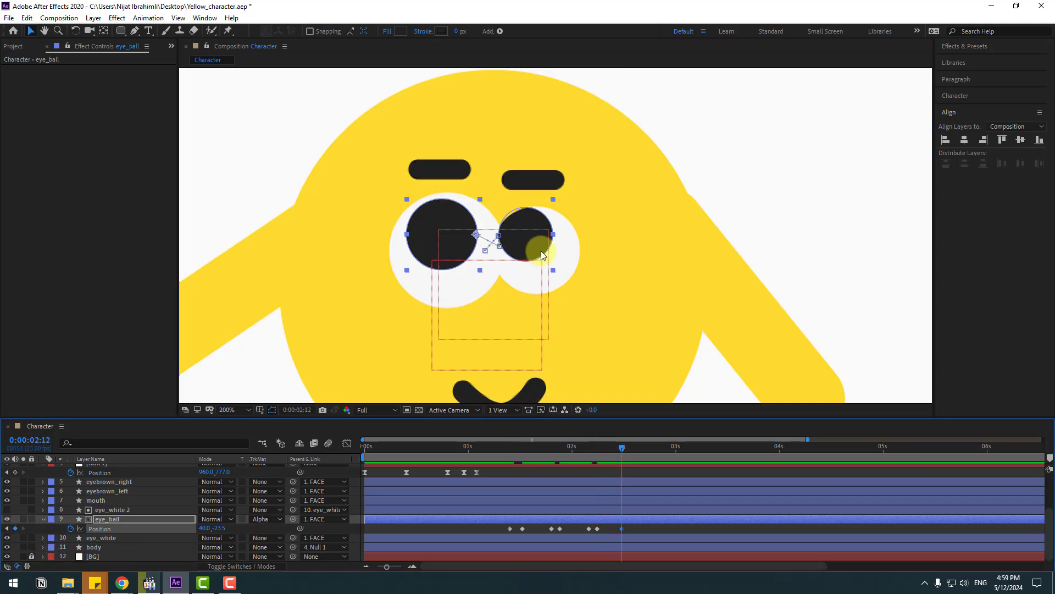
drag(455, 251, 453, 260)
Add an eye_ball Position hold keyframe at 0:00:02:21 and paste a copy of its first keyframe at 0:00:02:23
drag(638, 450, 655, 450)
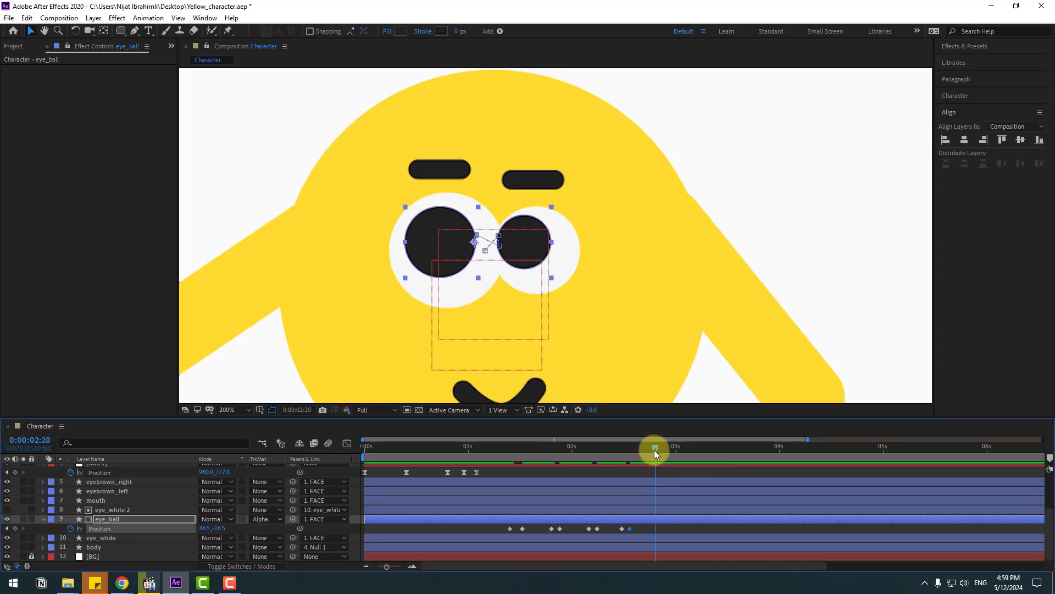
key(Page_Down)
click(15, 528)
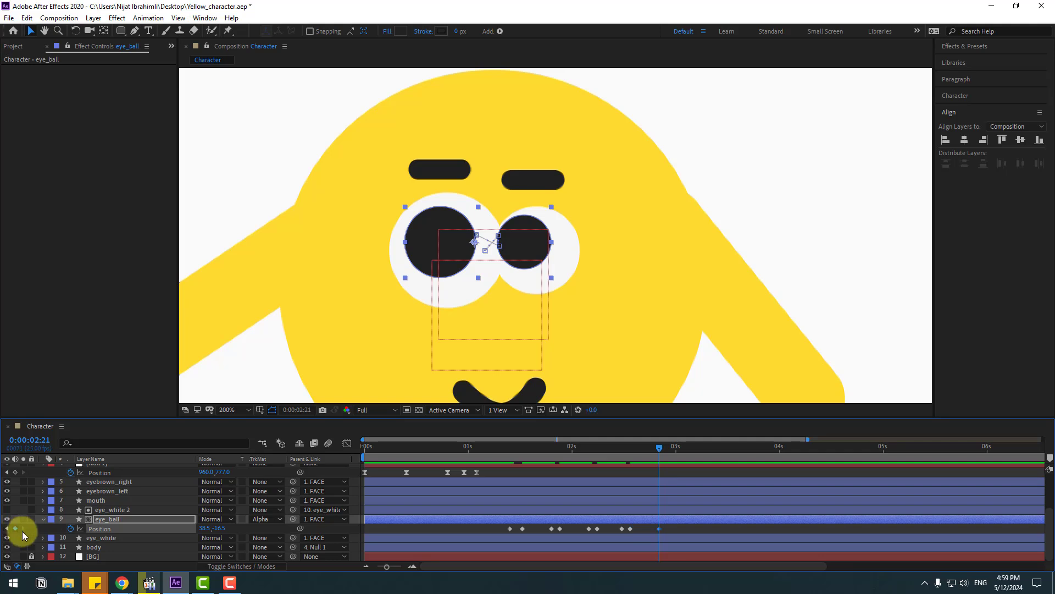
key(Page_Down)
key(Page_Down)
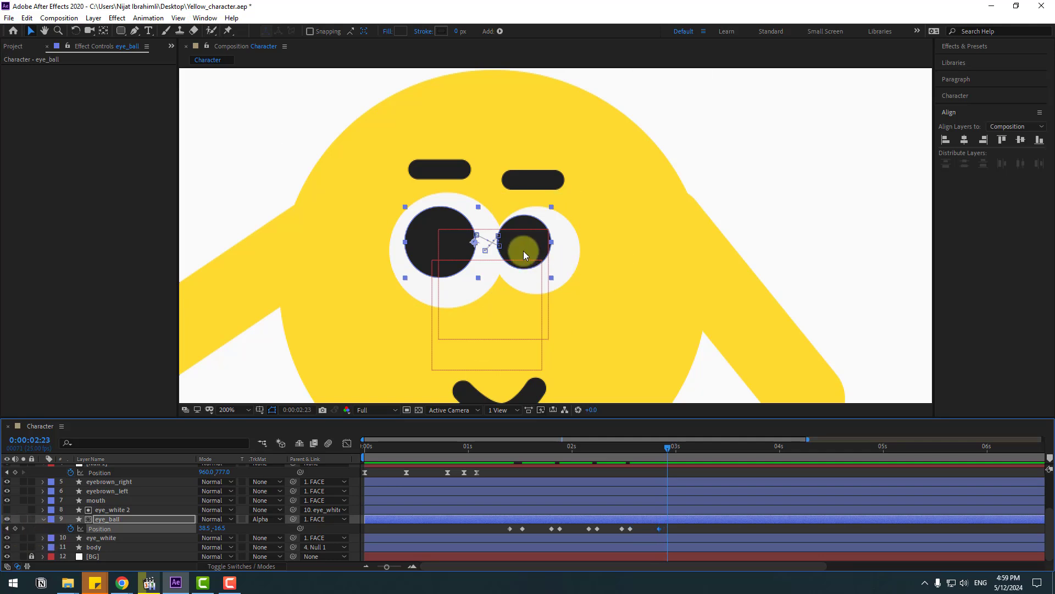
click(510, 528)
key(ctrl+c)
key(ctrl+v)
Apply Easy Ease to all of the eye_ball layer's Position keyframes
drag(682, 526, 530, 527)
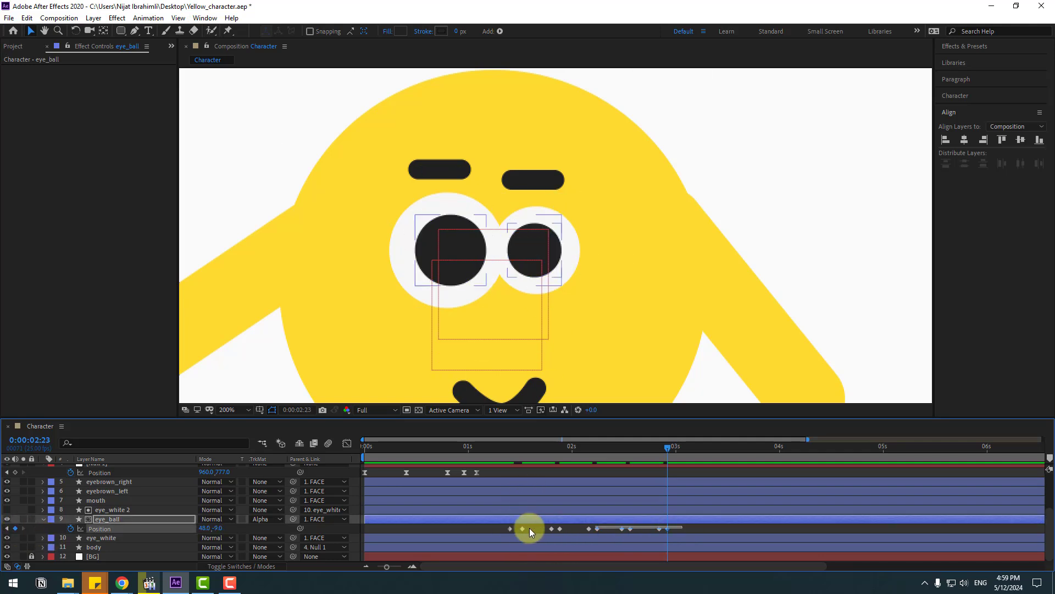
right_click(513, 529)
mouse_move(572, 523)
click(656, 449)
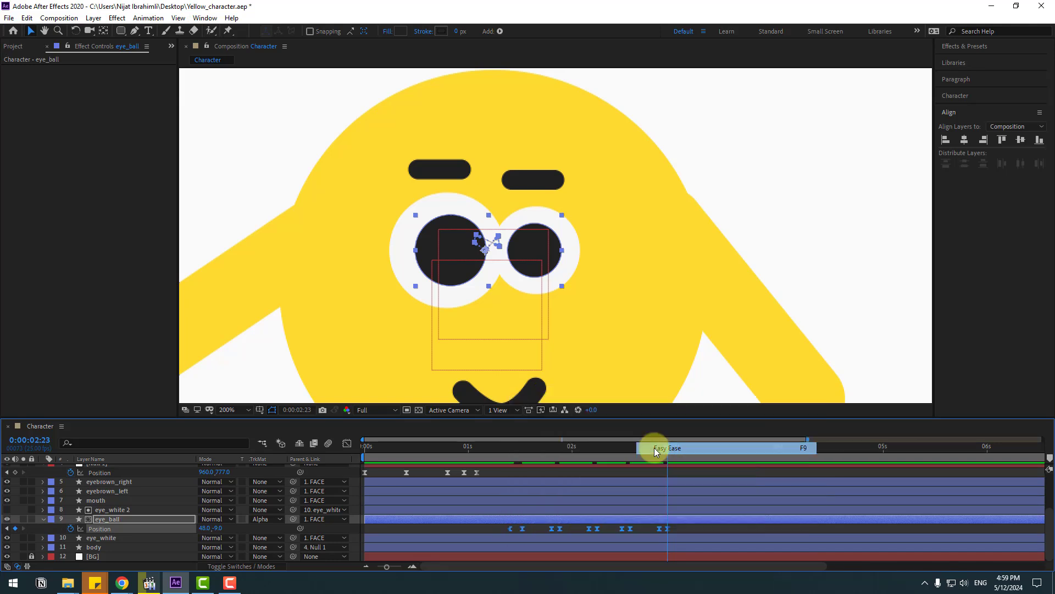
Preview the eye movement and space the eye_ball keyframe pairs further apart, moving the last pair to about 0:00:03:16
scroll(619, 328, down, 1)
key(space)
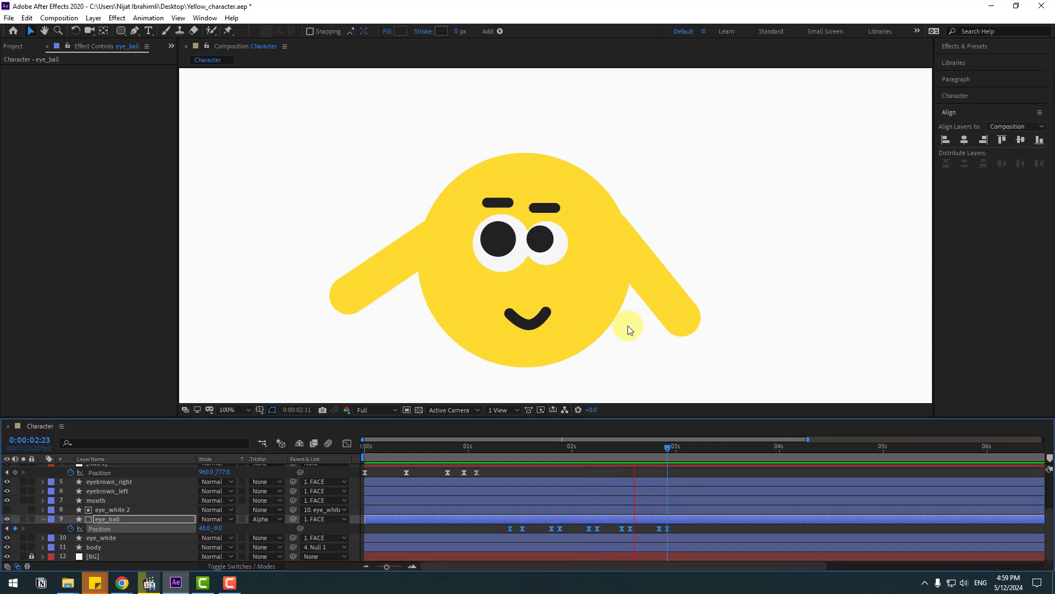
drag(690, 526, 573, 530)
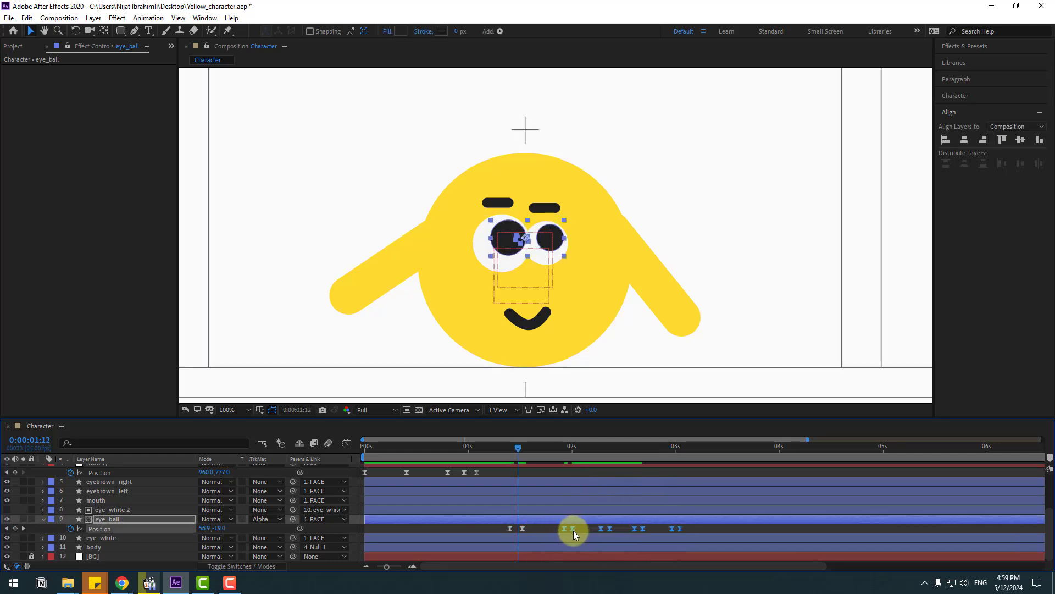
drag(702, 528, 747, 529)
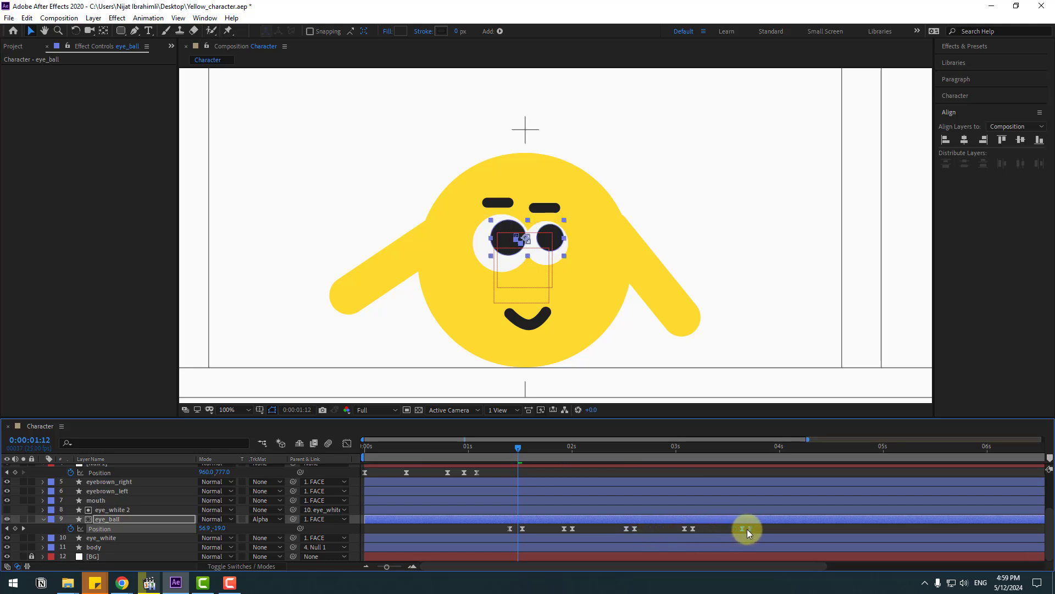
Start keyframing the eye_white layer's Scale at 0:00:01:09
click(106, 538)
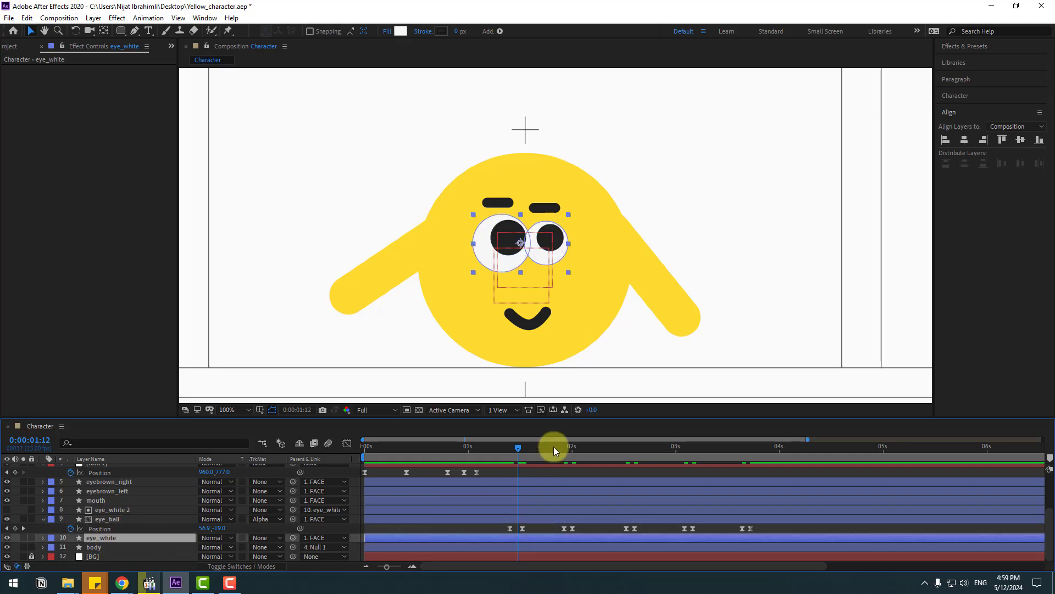
drag(514, 450, 506, 450)
key(s)
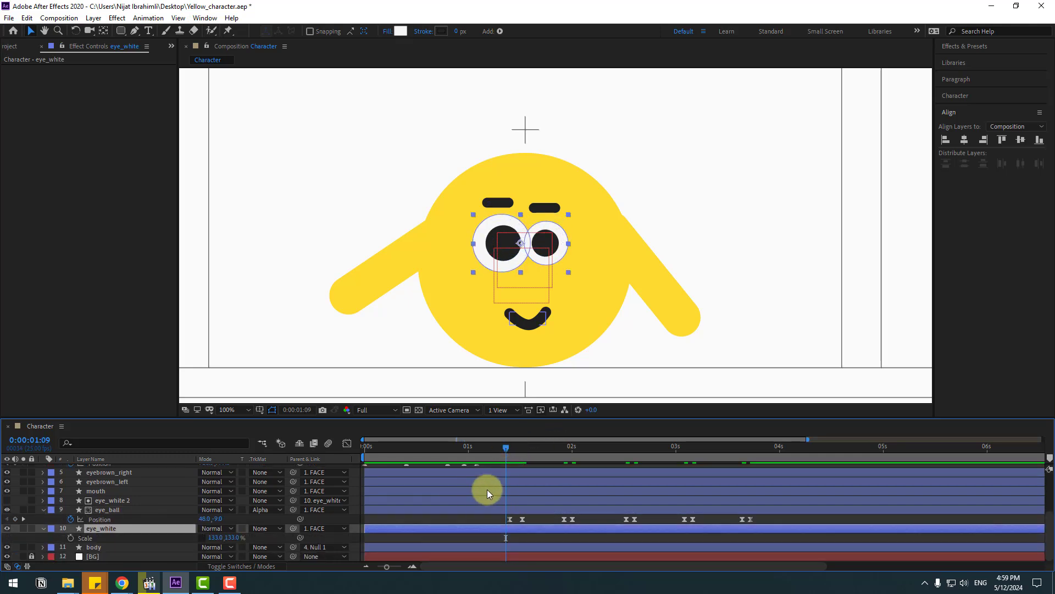
click(71, 538)
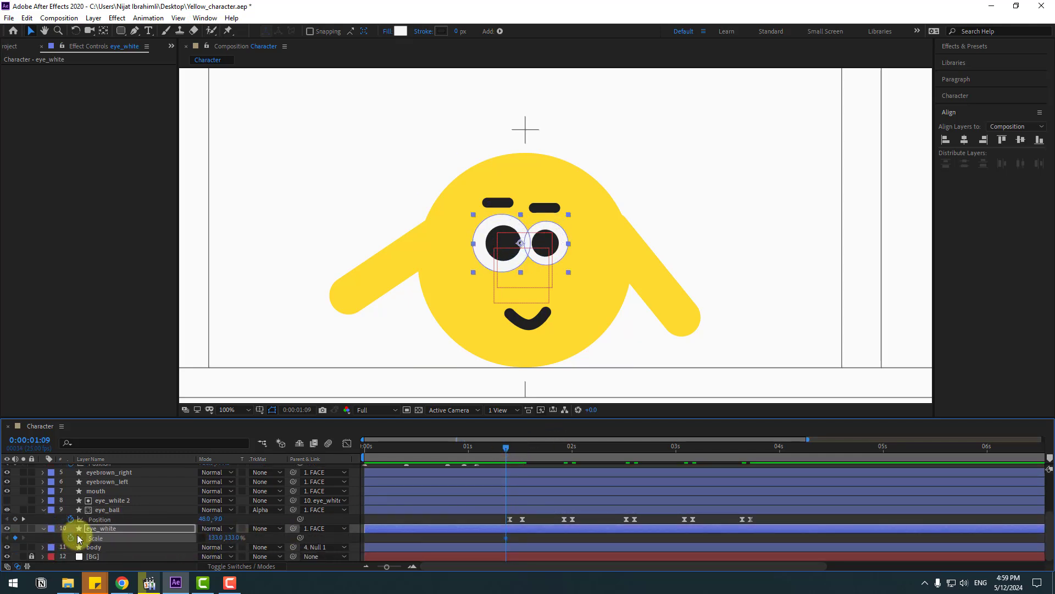
Keyframe the eye_white's vertical Scale at 5% at about 0:00:01:12 and paste the initial 133% keyframe at 0:00:01:15
key(Page_Down)
key(Page_Down)
key(Page_Down)
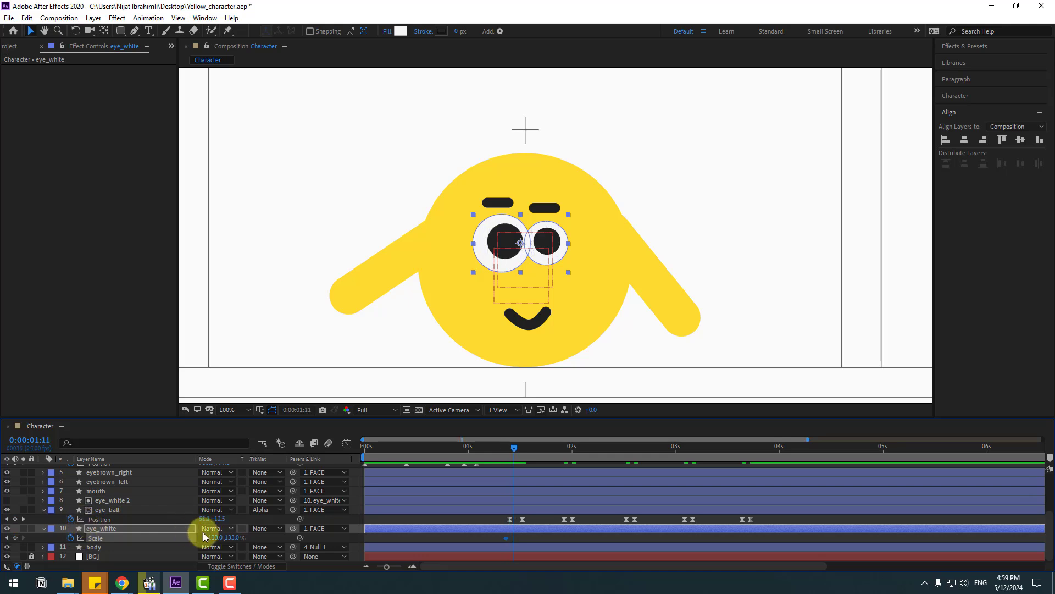
click(235, 538)
text(5)
key(Return)
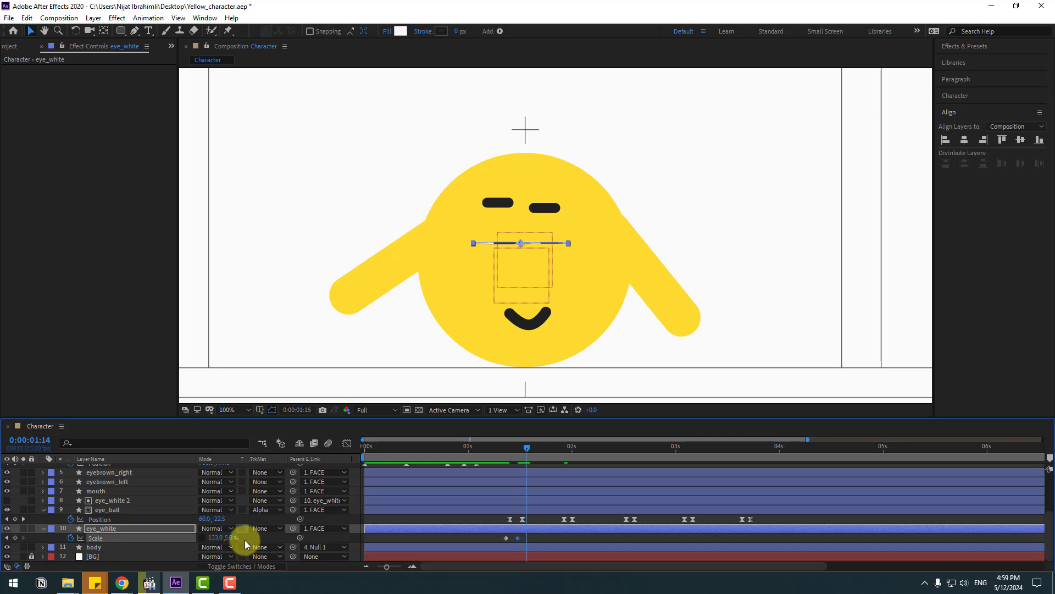
key(Page_Down)
key(ctrl+v)
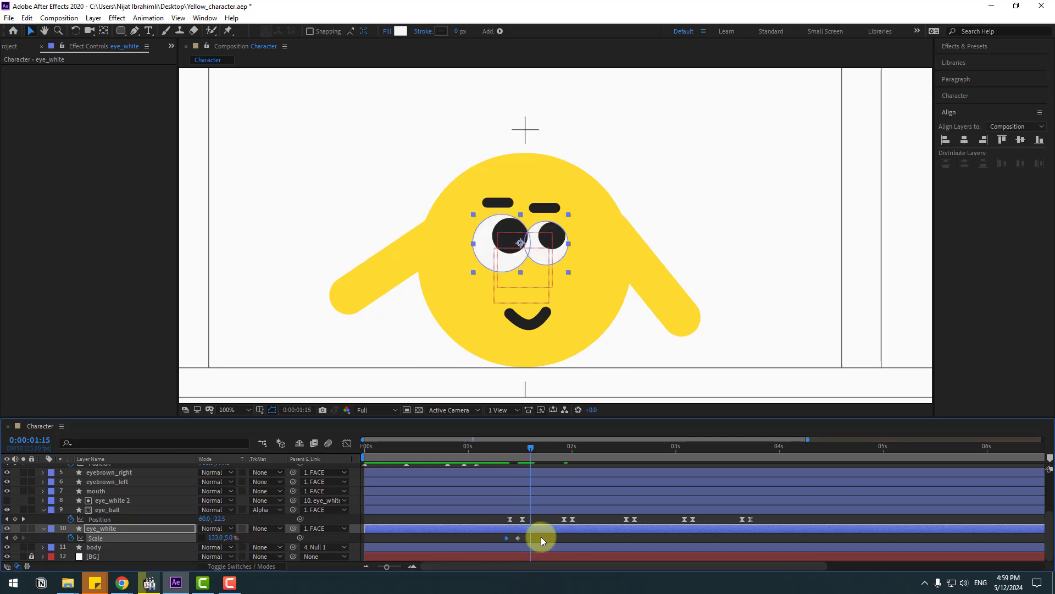
Apply Easy Ease to the three eye_white Scale keyframes
drag(541, 536, 504, 540)
right_click(506, 538)
mouse_move(566, 529)
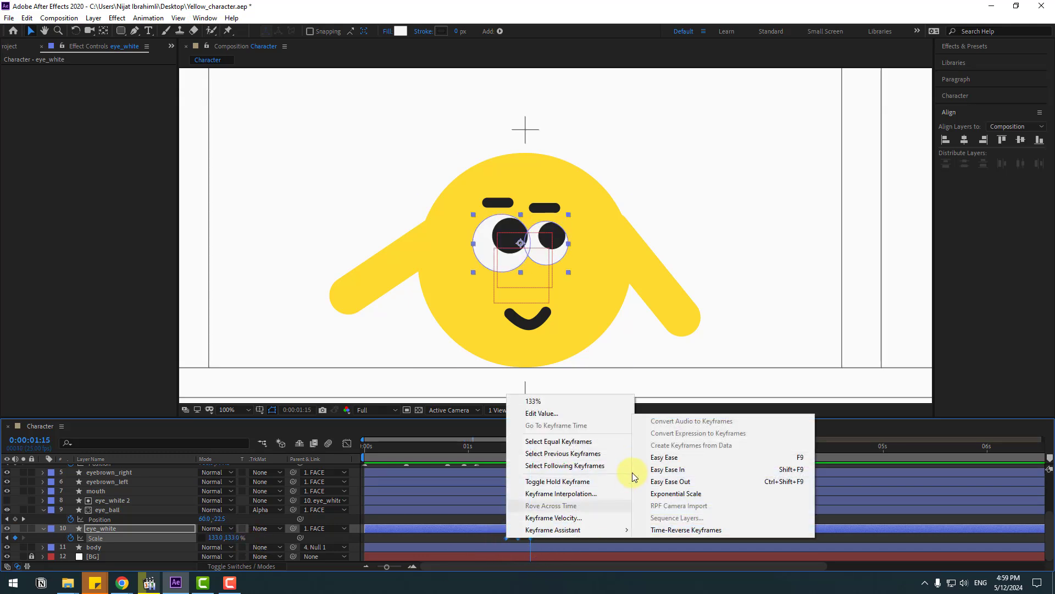
click(664, 457)
Move the start of the work area to just after one second and preview the blink
drag(365, 457, 474, 467)
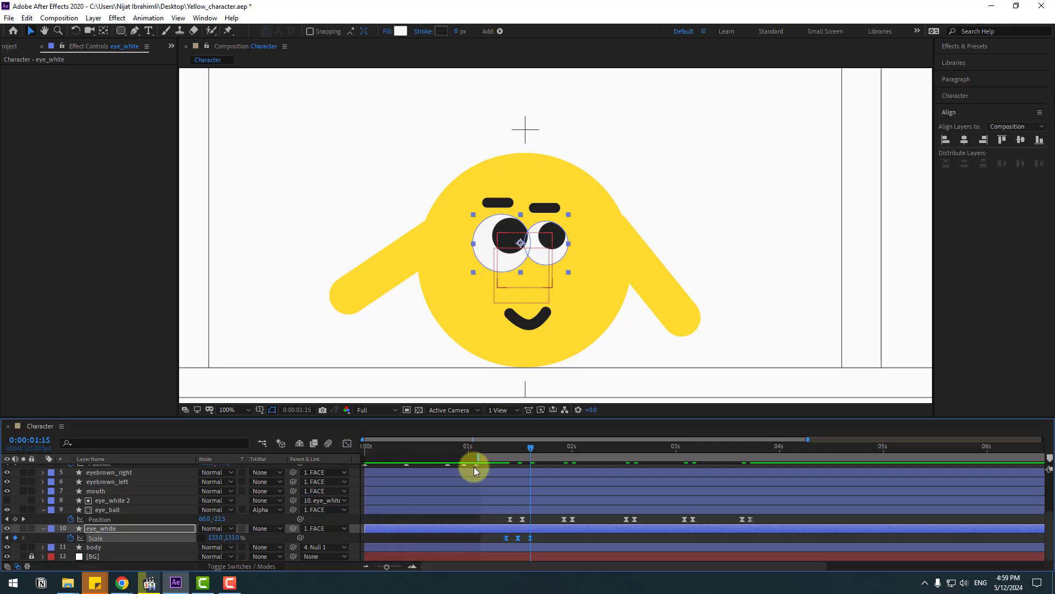
key(space)
key(space)
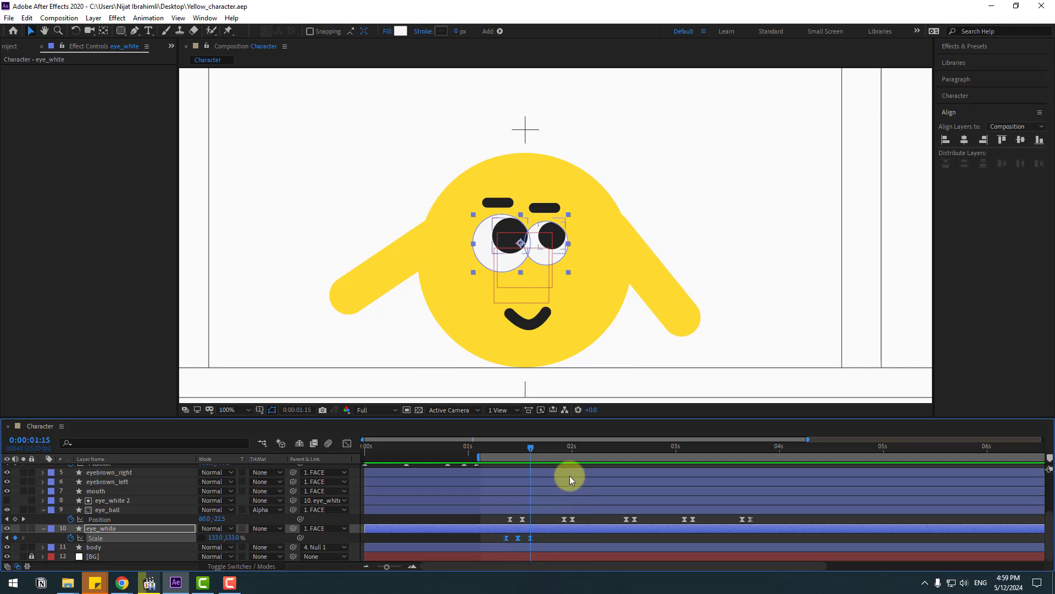
Paste copies of the blink's Scale keyframes at 0:00:01:21, about 0:00:02:11, 0:00:03:00 and 0:00:03:14, and preview them
drag(558, 449, 555, 450)
key(ctrl+v)
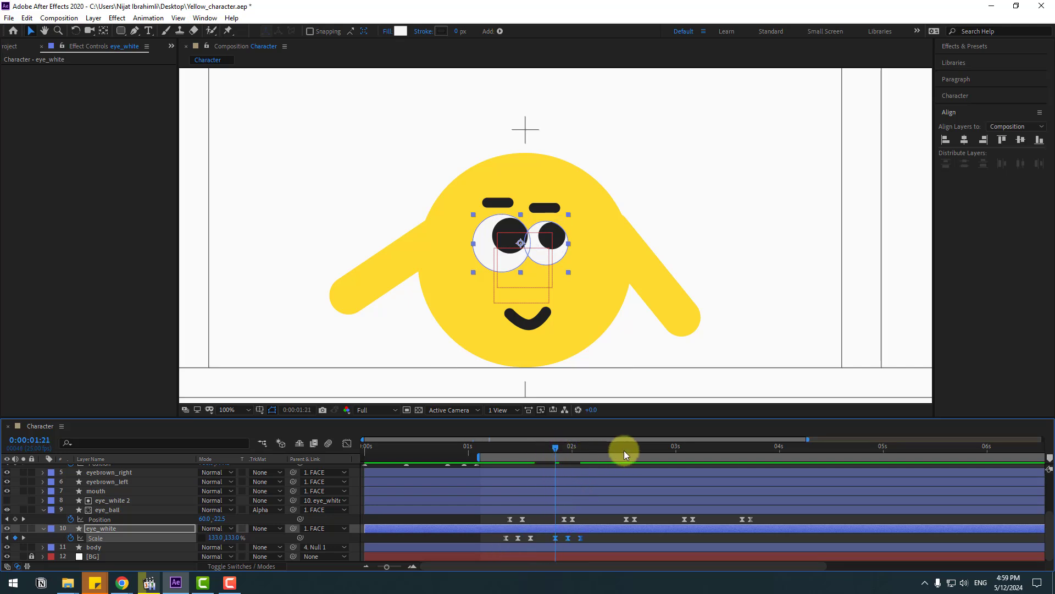
click(619, 447)
key(ctrl+v)
click(675, 446)
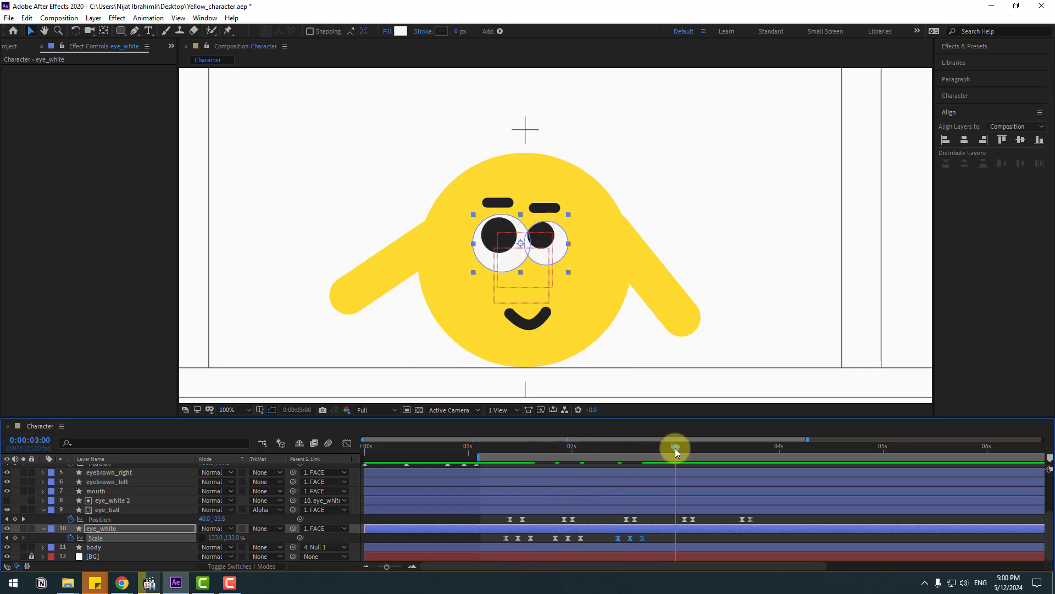
key(ctrl+v)
click(731, 446)
click(733, 447)
key(ctrl+v)
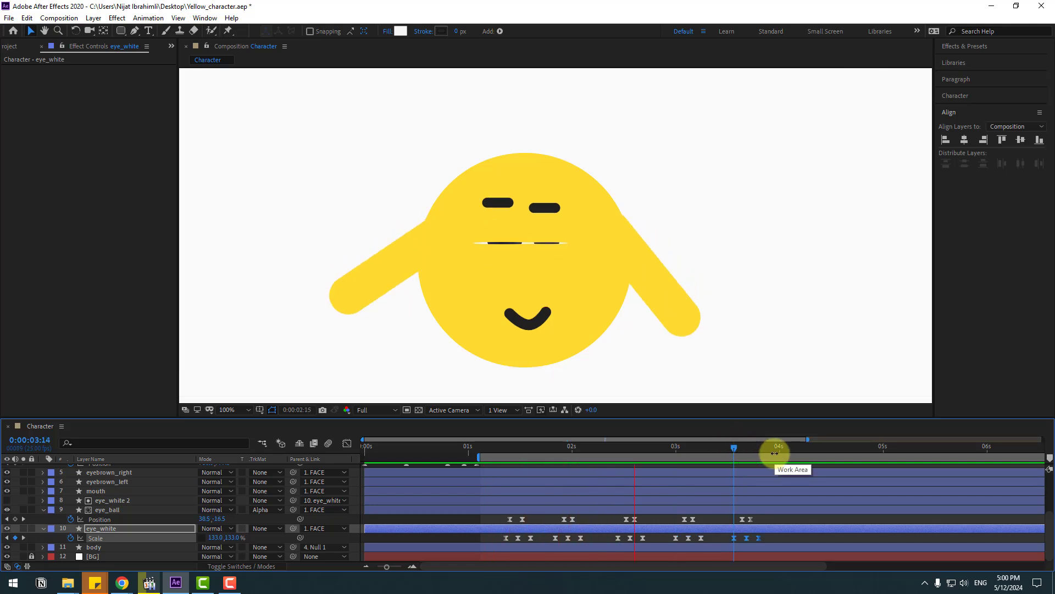
key(space)
key(space)
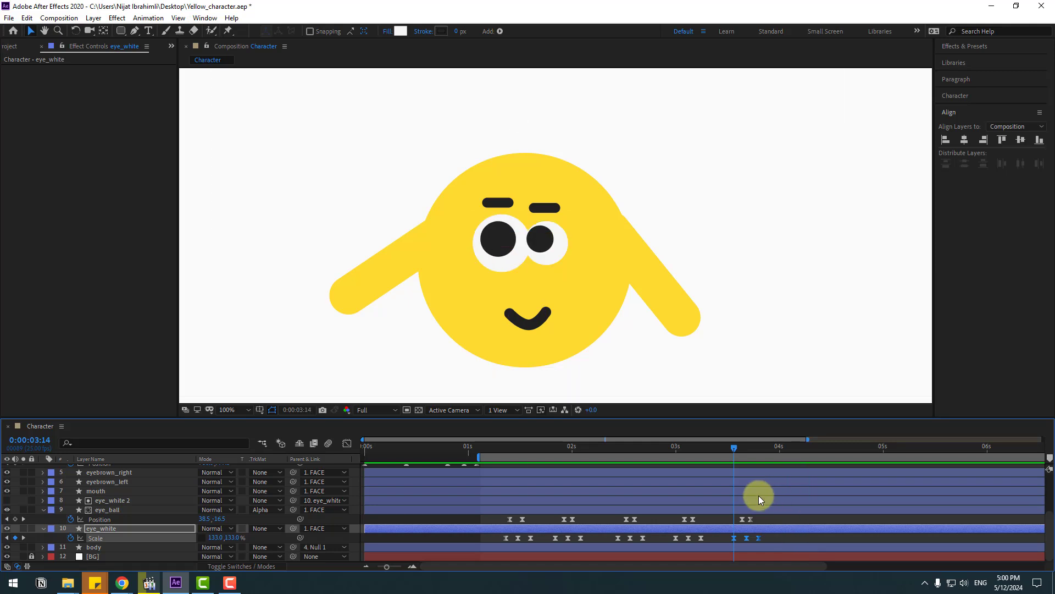
Space the eye_ball Position and eye_white Scale keyframe groups further apart together, moving the last blink to start at about 0:00:05:00
key(space)
key(space)
drag(769, 522, 602, 520)
drag(799, 520, 698, 523)
drag(822, 523, 897, 522)
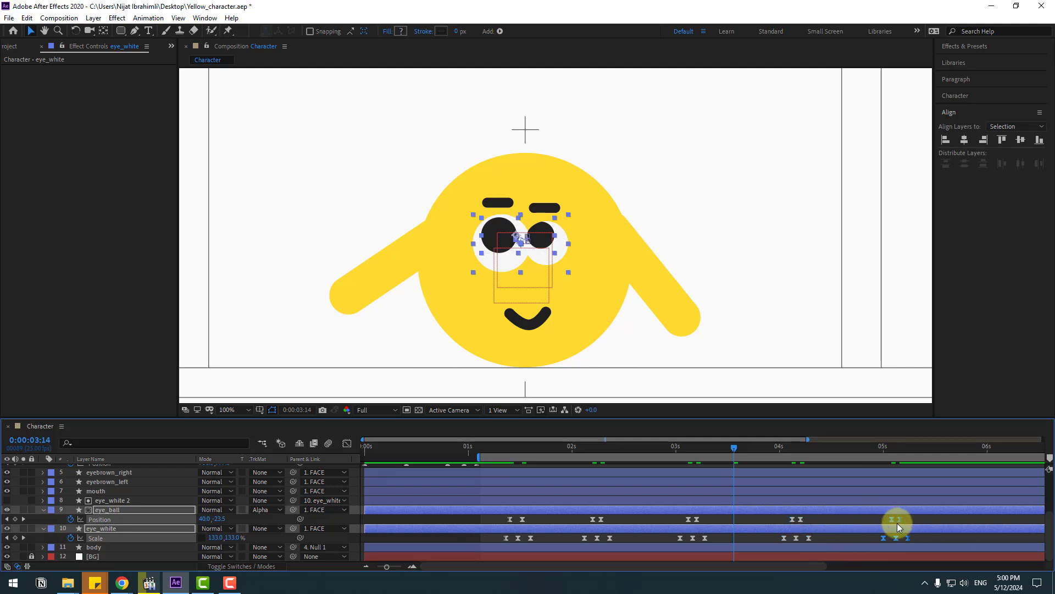
Preview the respaced eye movement and blinks across the composition
scroll(897, 523, down, 3)
key(space)
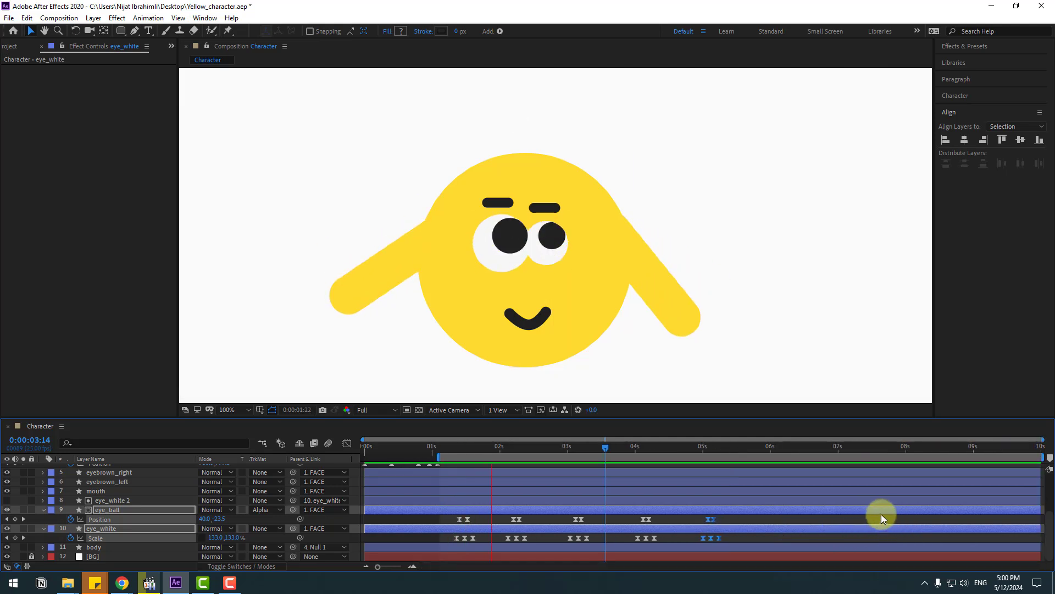
key(space)
Delete the second and fourth blinks' Scale keyframes from eye_white and preview the remaining blinks
click(476, 441)
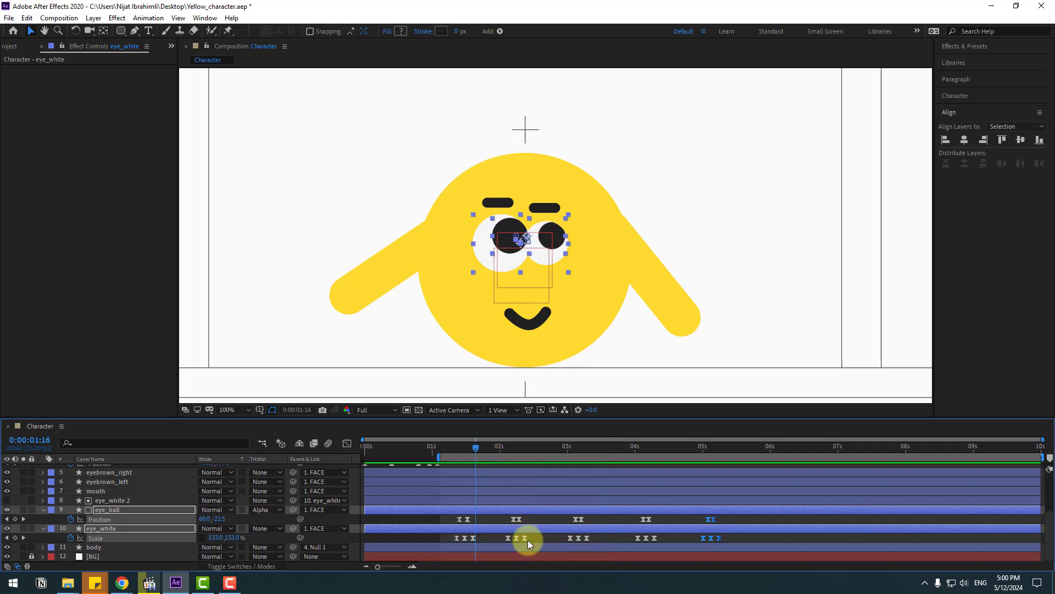
drag(537, 536, 500, 544)
key(Delete)
drag(621, 555, 666, 536)
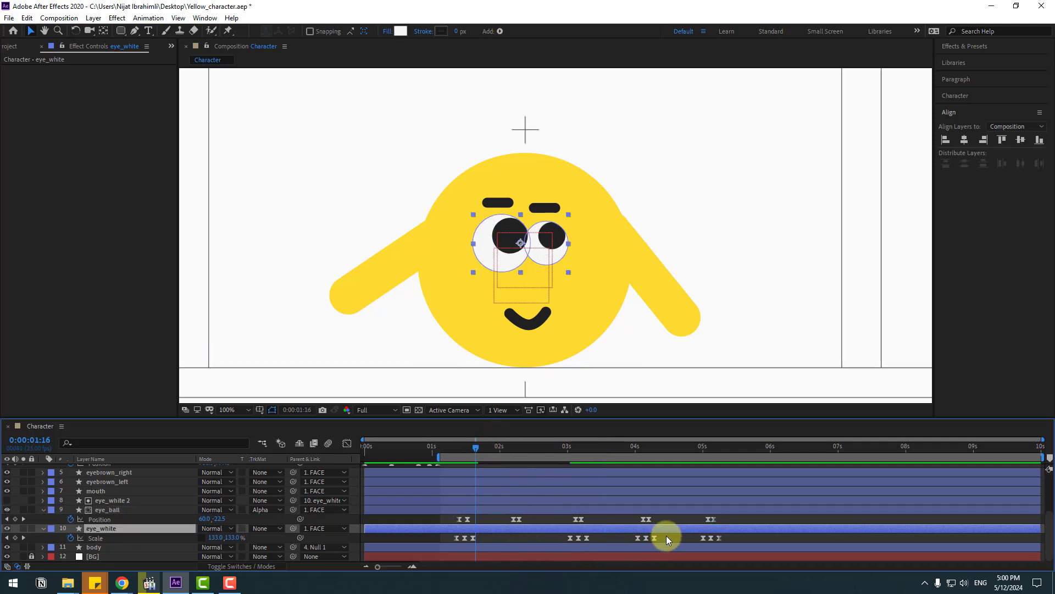
key(Delete)
key(space)
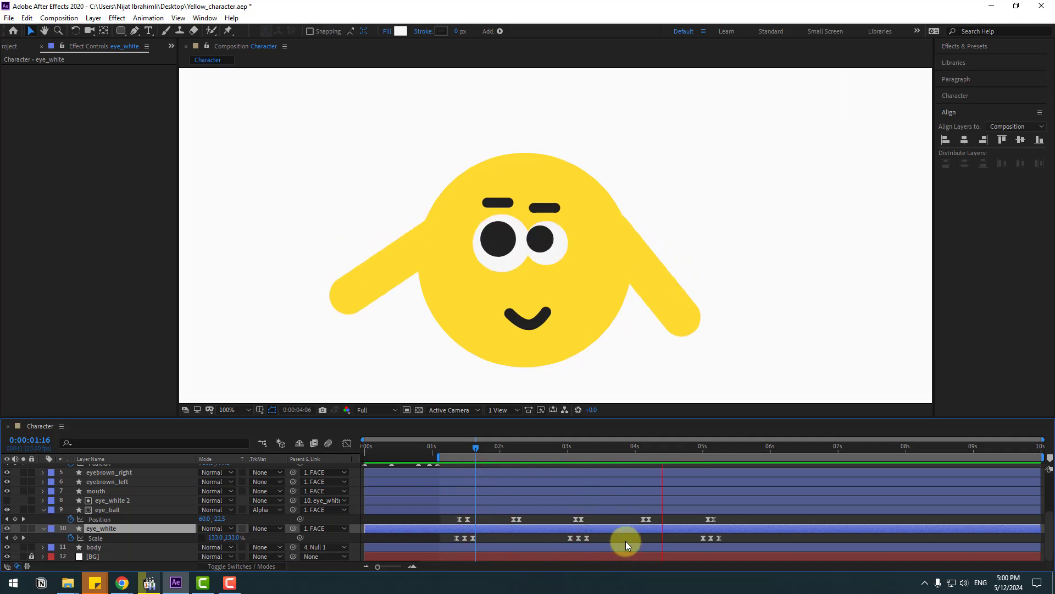
key(space)
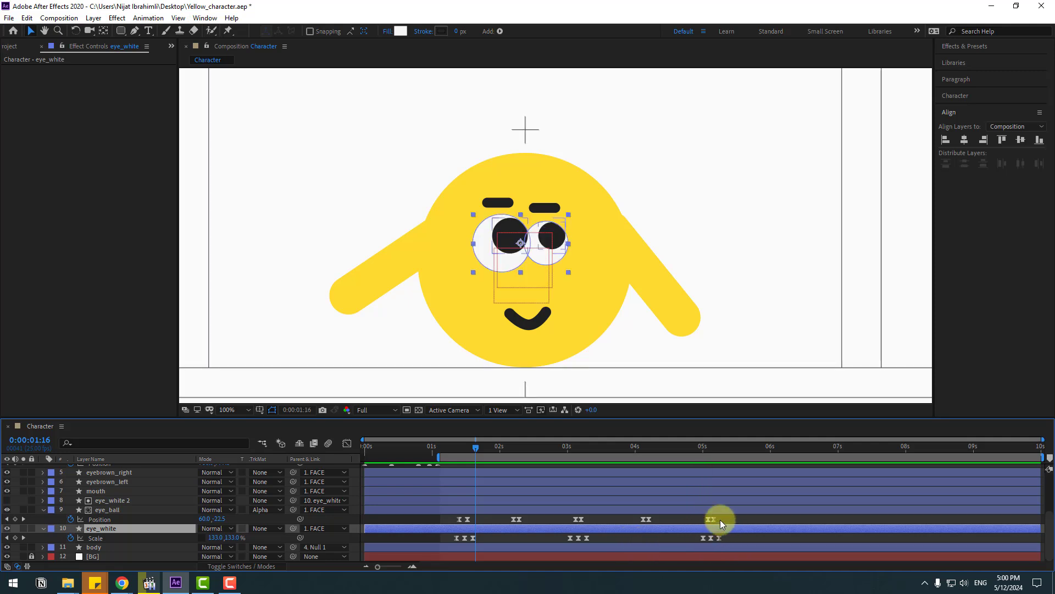
Shift the last four eye_ball Position pairs earlier, starting at about 2 seconds, and the last two blinks to about 2.8 and 4.4 seconds; preview
drag(727, 517, 500, 519)
drag(708, 520, 555, 541)
drag(727, 540, 667, 538)
key(space)
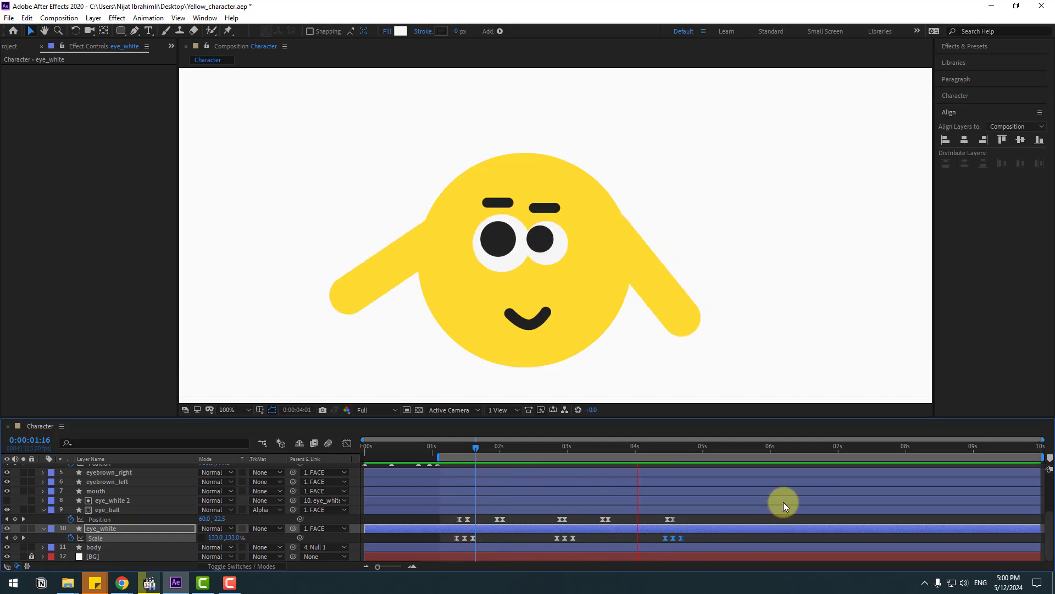
key(space)
Add a FACE Position keyframe at 0:00:01:09 and move the face sideways to 73.0, 78.0 at 0:00:01:19
scroll(530, 531, up, 3)
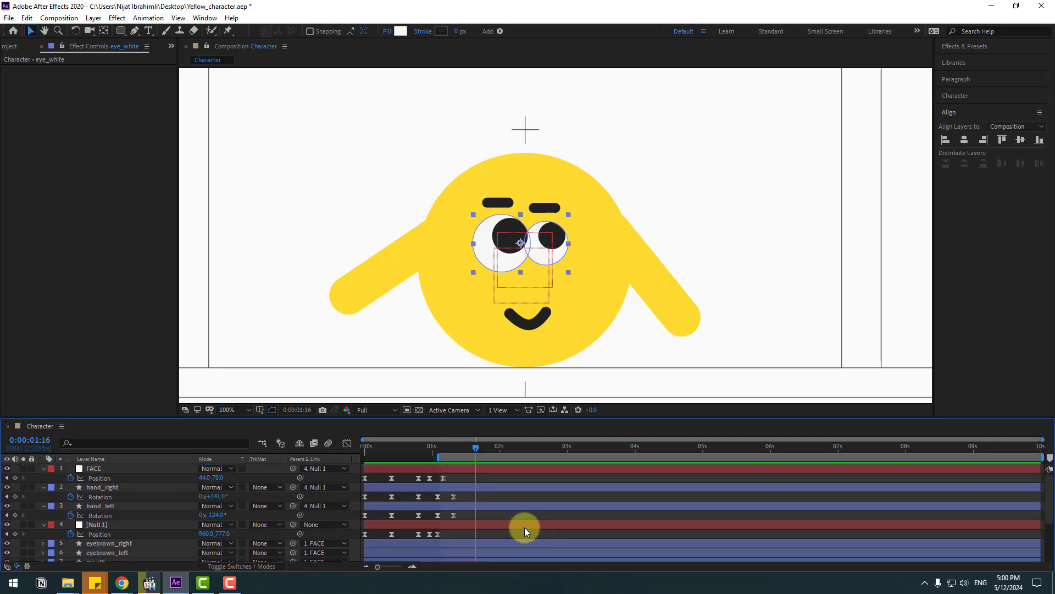
click(94, 467)
scroll(486, 484, down, 3)
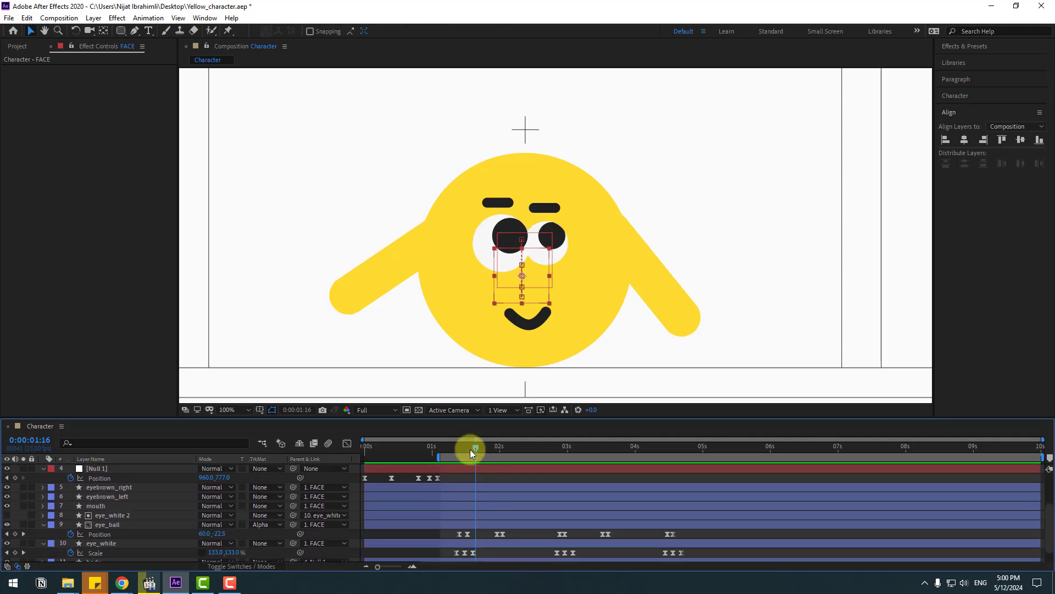
drag(470, 450, 455, 468)
scroll(447, 501, up, 3)
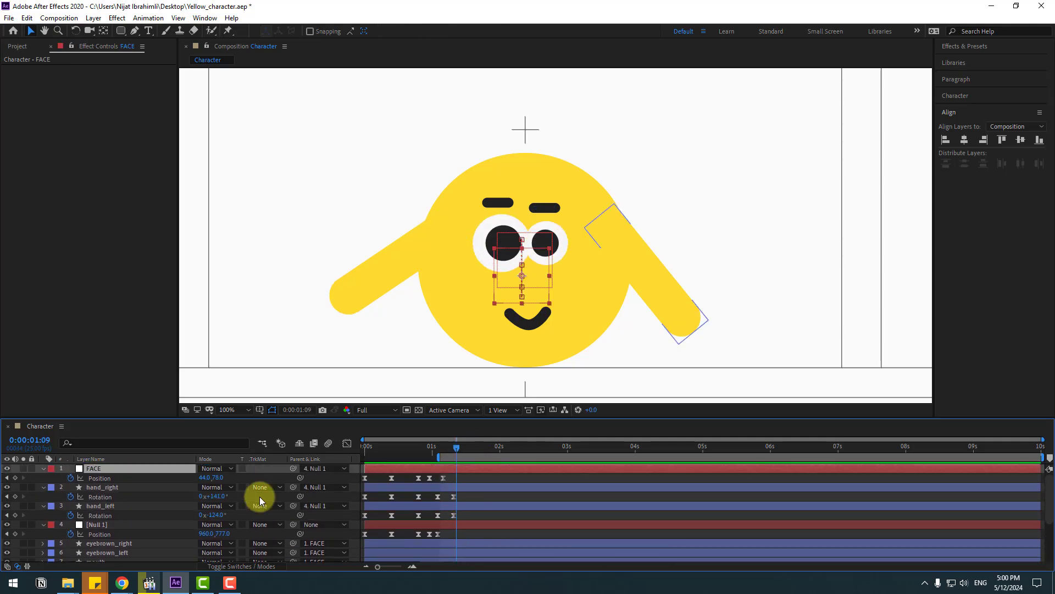
click(15, 477)
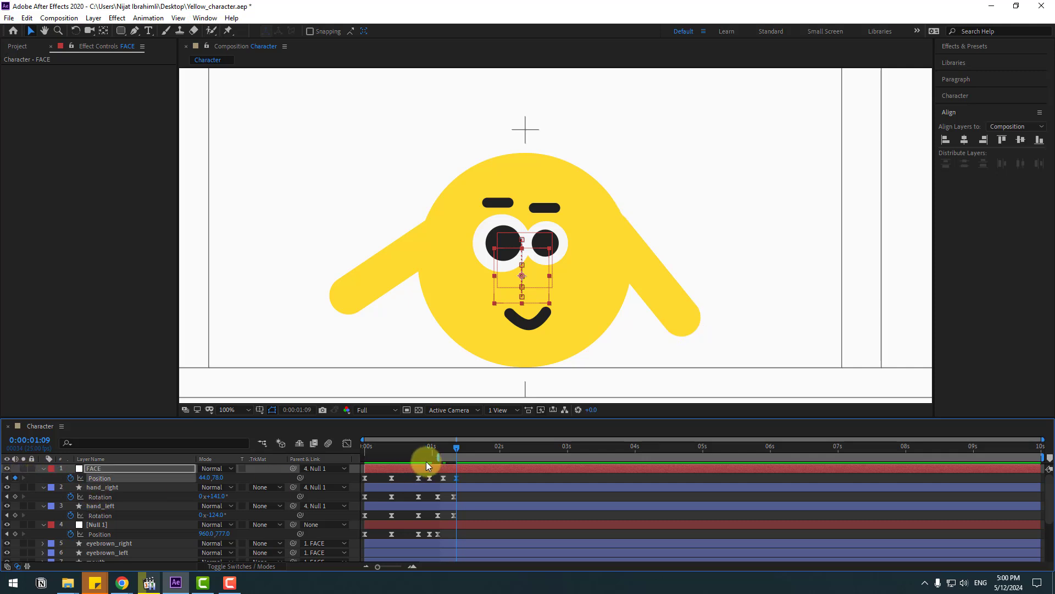
key(shift+Page_Down)
click(537, 286)
drag(207, 478, 226, 481)
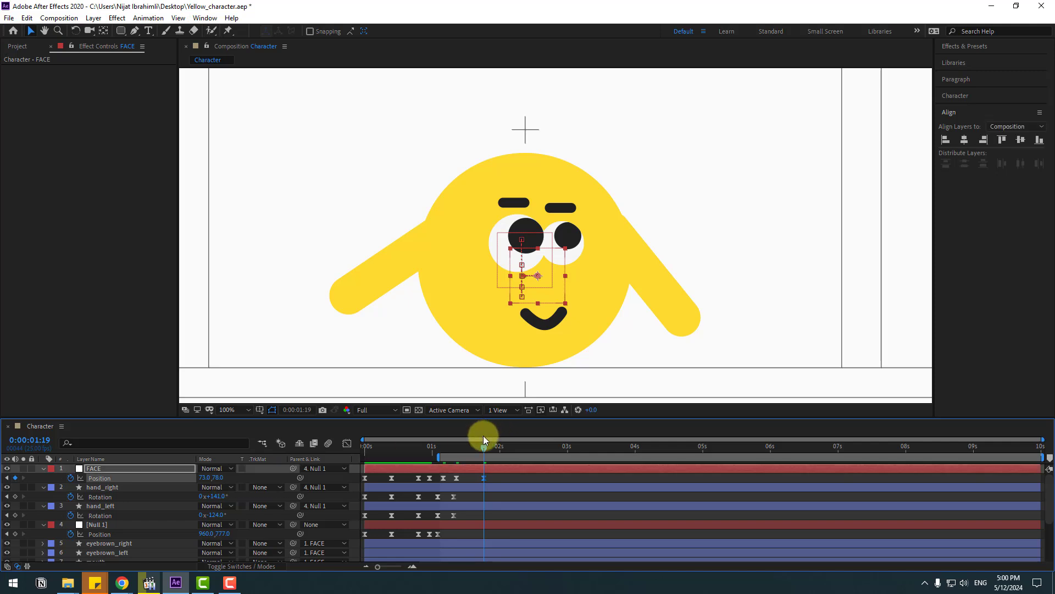
Dip the face midway through its sideways turn by setting FACE Position to 58.5, 86.0 at 0:00:01:14, and preview it
drag(483, 435, 469, 443)
key(Down)
key(Down)
key(Down)
key(Down)
key(Down)
key(Down)
key(Down)
key(Down)
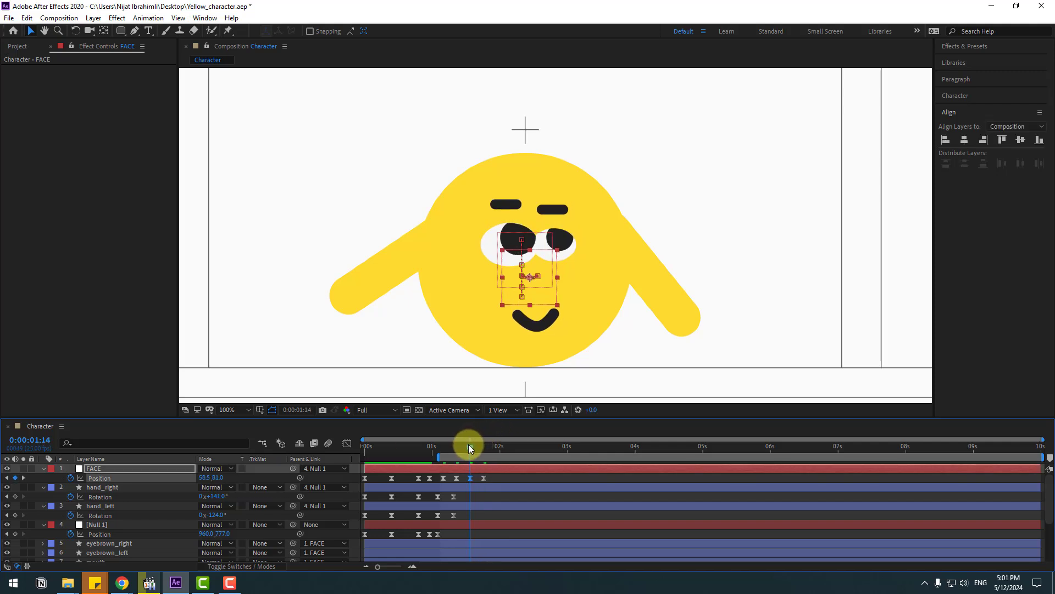
key(space)
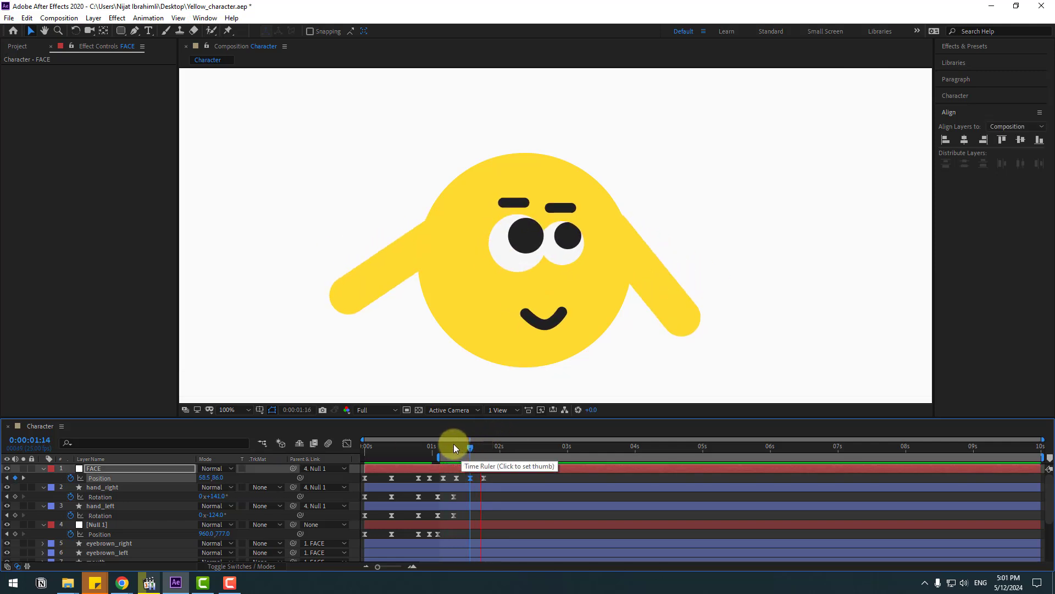
Hold the FACE Position with a keyframe at 0:00:01:24, lower it to 73.0, 93.0 at 0:00:02:06, and preview the move
mouse_move(491, 448)
mouse_down()
mouse_move(473, 443)
mouse_move(496, 443)
mouse_up()
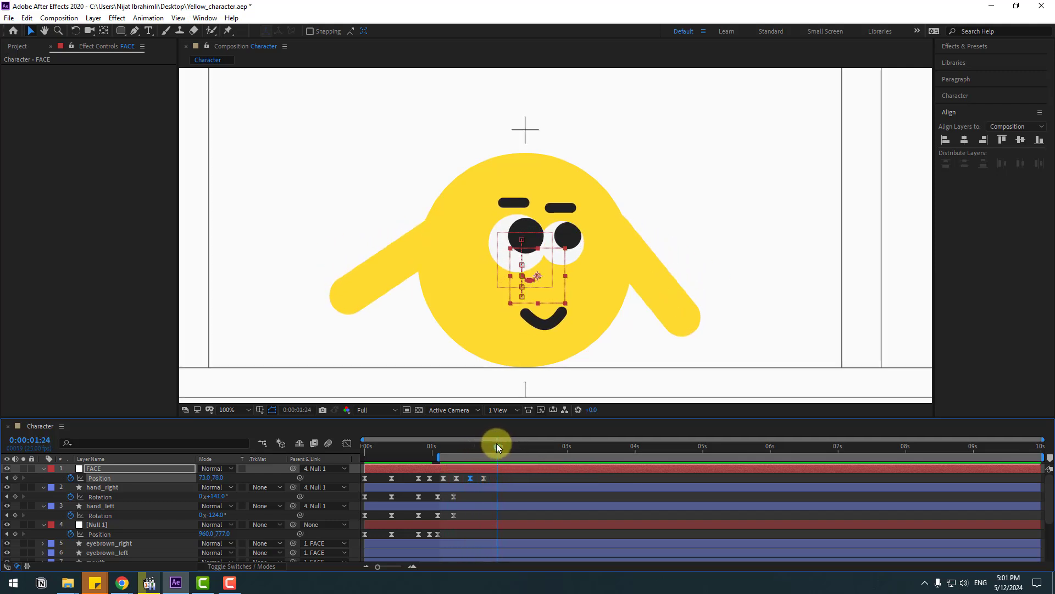
click(15, 477)
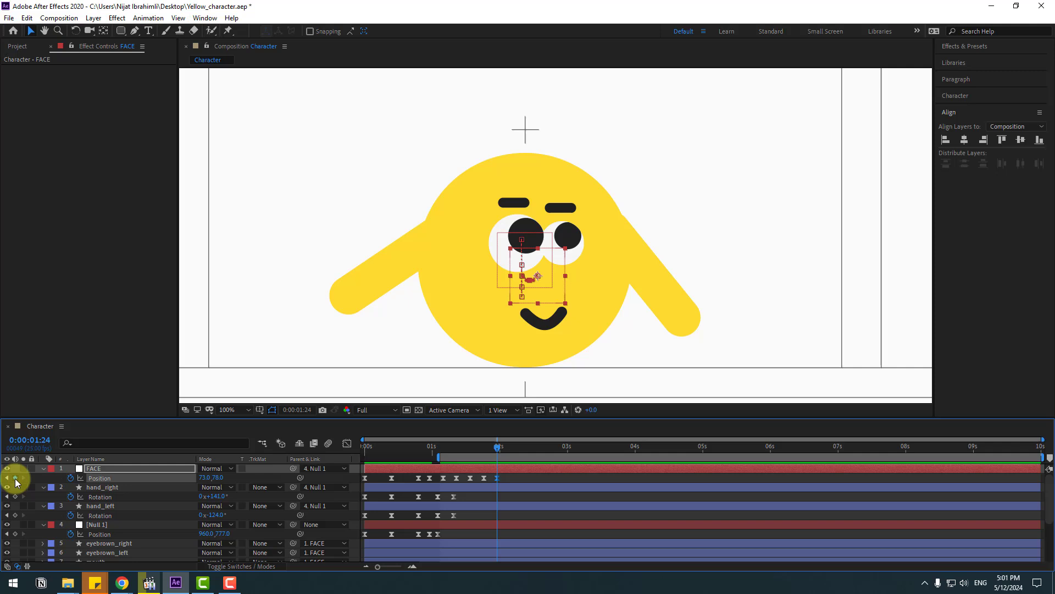
ctrl+click(107, 487)
key(Page_Down)
key(Page_Down)
key(Page_Down)
key(Page_Down)
key(Page_Down)
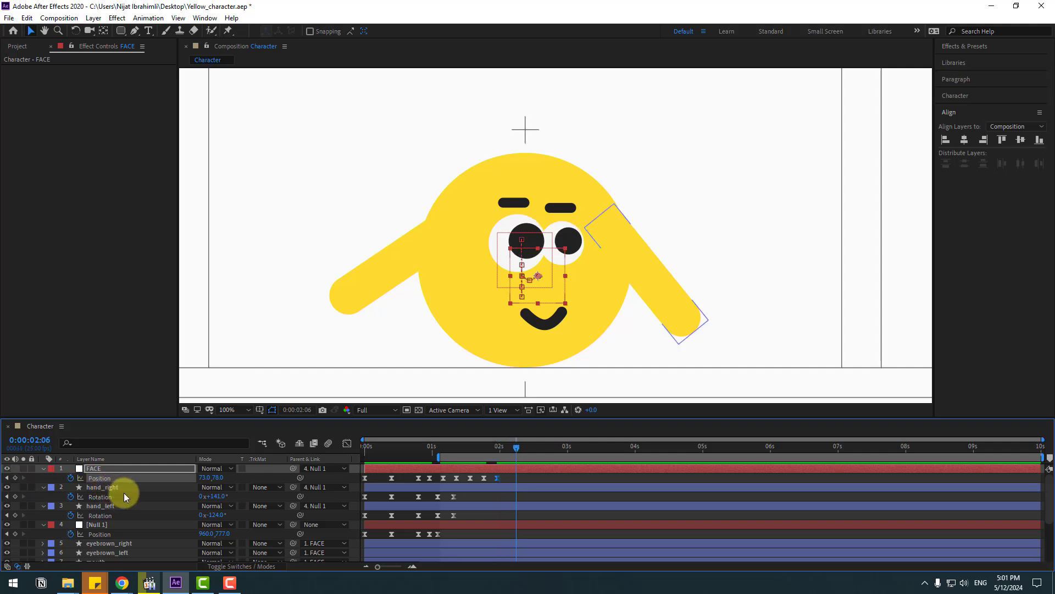
key(Down)
key(Down)
key(Down)
key(Down)
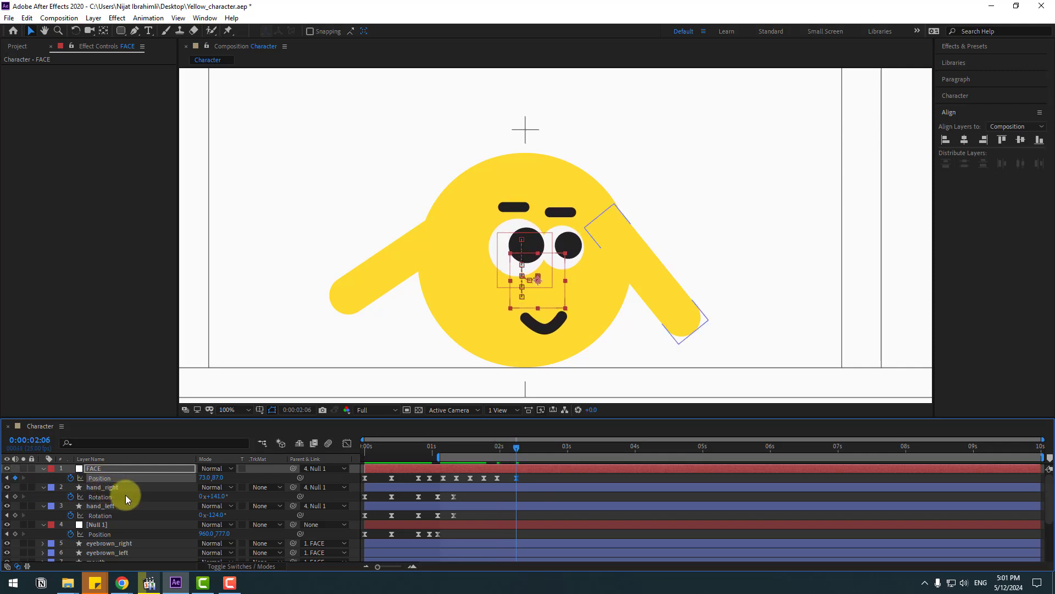
key(Down)
key(Down)
key(Down)
key(Down)
key(Down)
key(space)
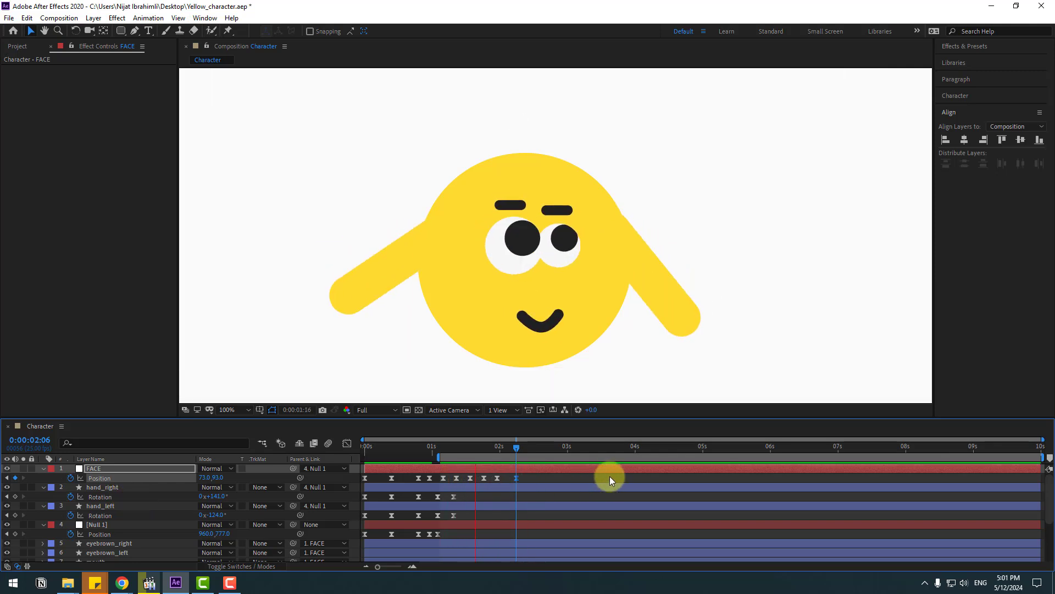
key(space)
Hold the FACE Position with a keyframe at 0:00:02:18 and move it back sideways to 44.0, 93.0 at 0:00:03:03
scroll(544, 467, down, 4)
drag(526, 448, 548, 451)
scroll(539, 490, up, 4)
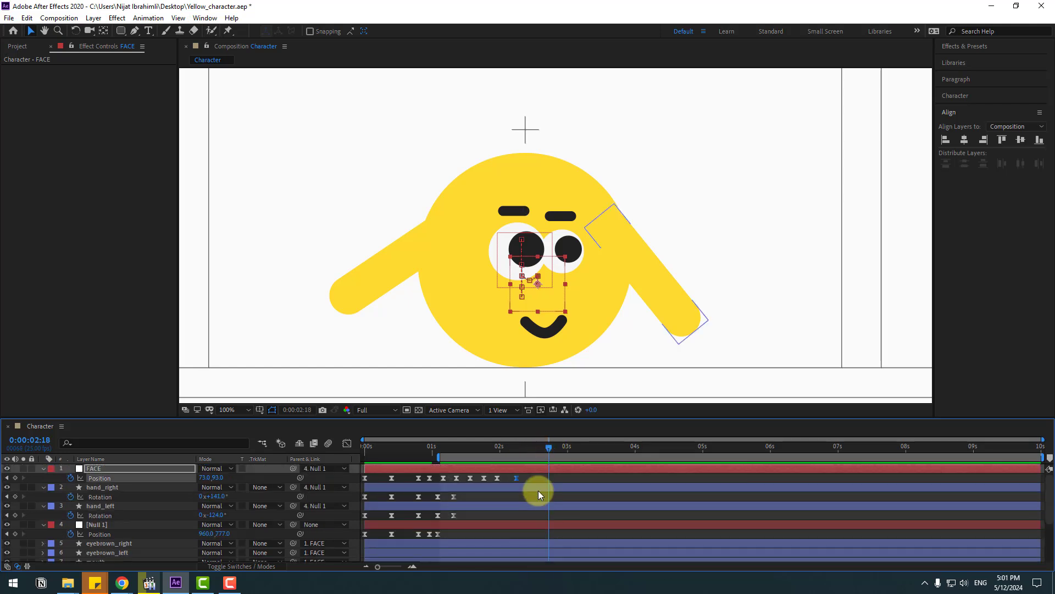
click(15, 478)
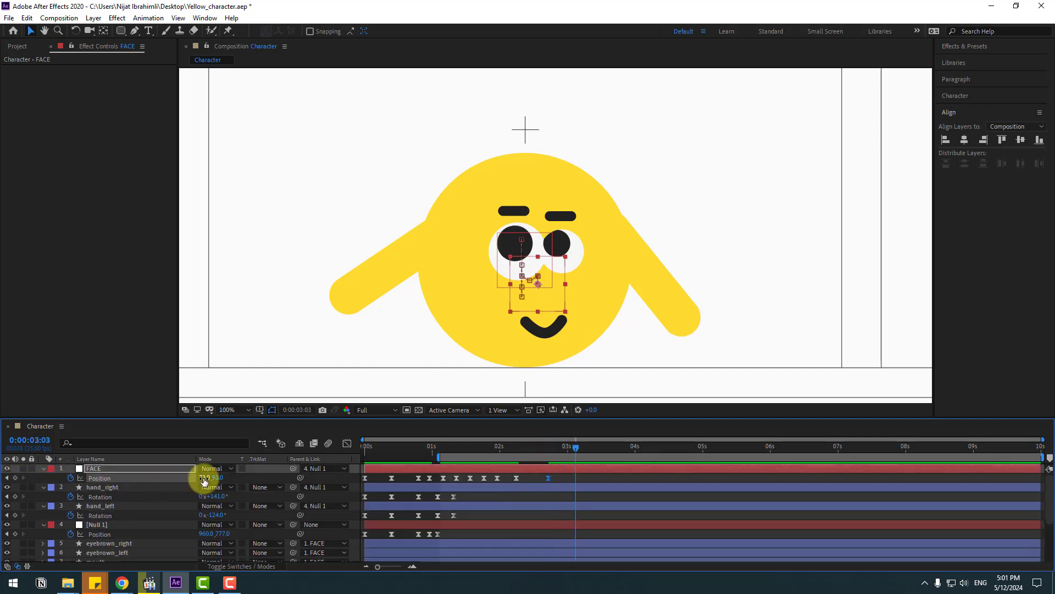
drag(200, 477, 186, 477)
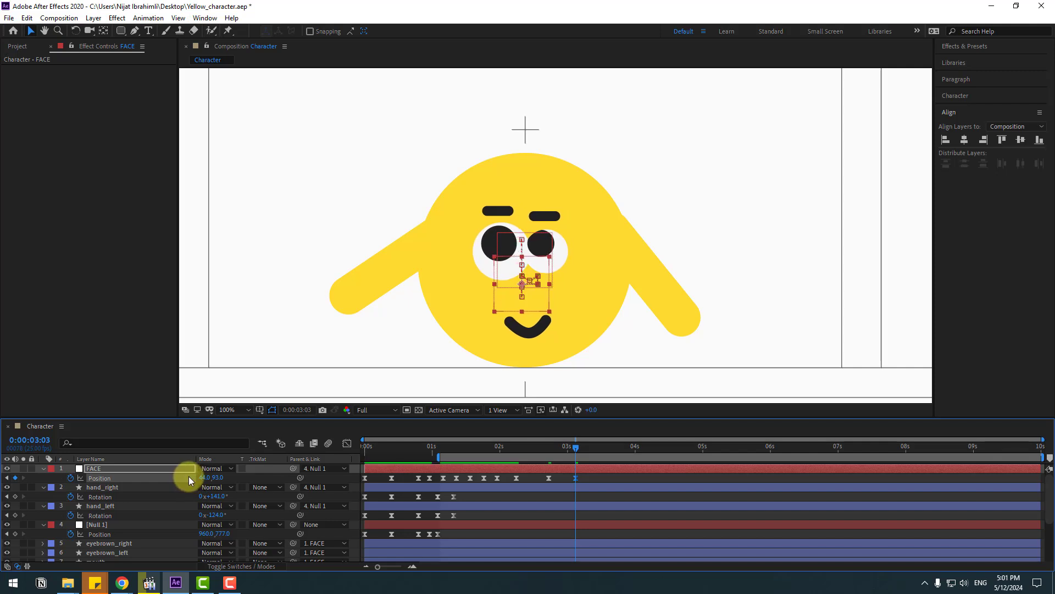
Set FACE Position to 58.5, 98.0 at 0:00:02:23, start the work area at about 2.5 seconds, and preview the dip
drag(575, 447, 562, 449)
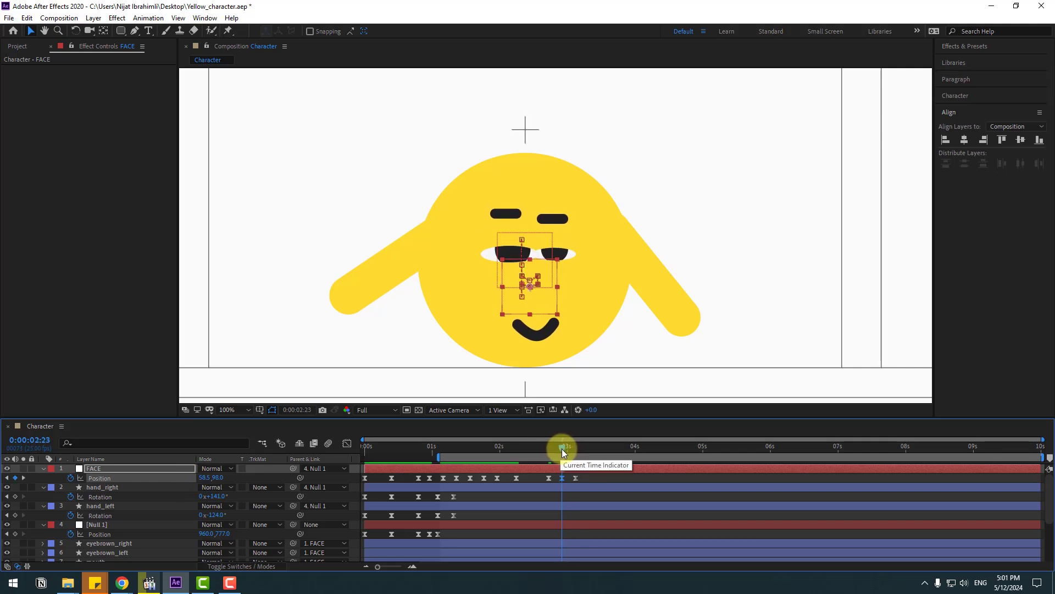
drag(438, 457, 600, 444)
key(space)
key(space)
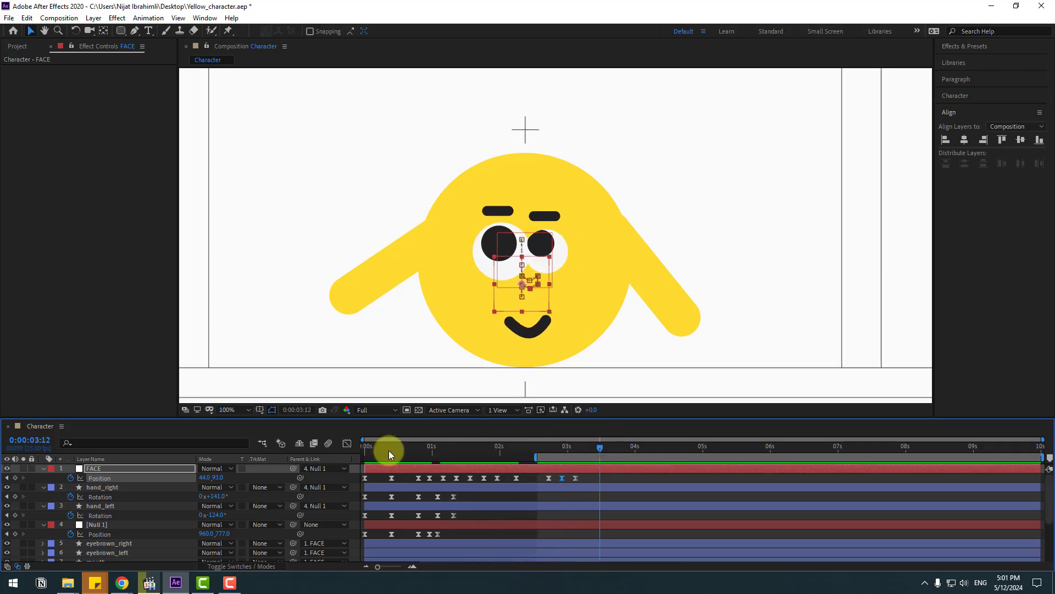
Hold the FACE Position with a keyframe at 0:00:03:12 and lower it to 44.0, 106.0 at 0:00:03:19
click(15, 478)
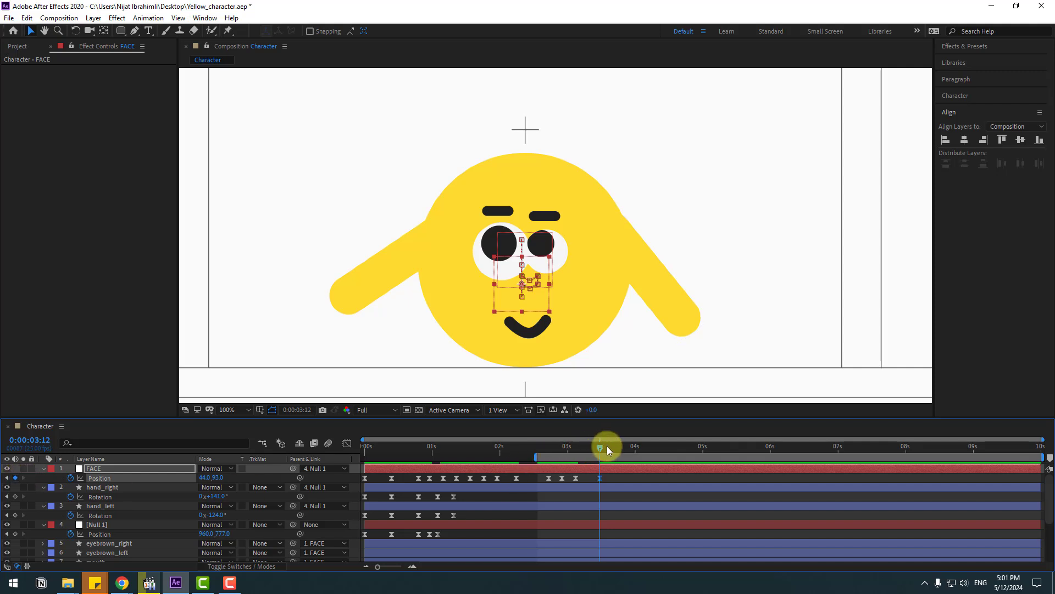
drag(605, 451, 618, 451)
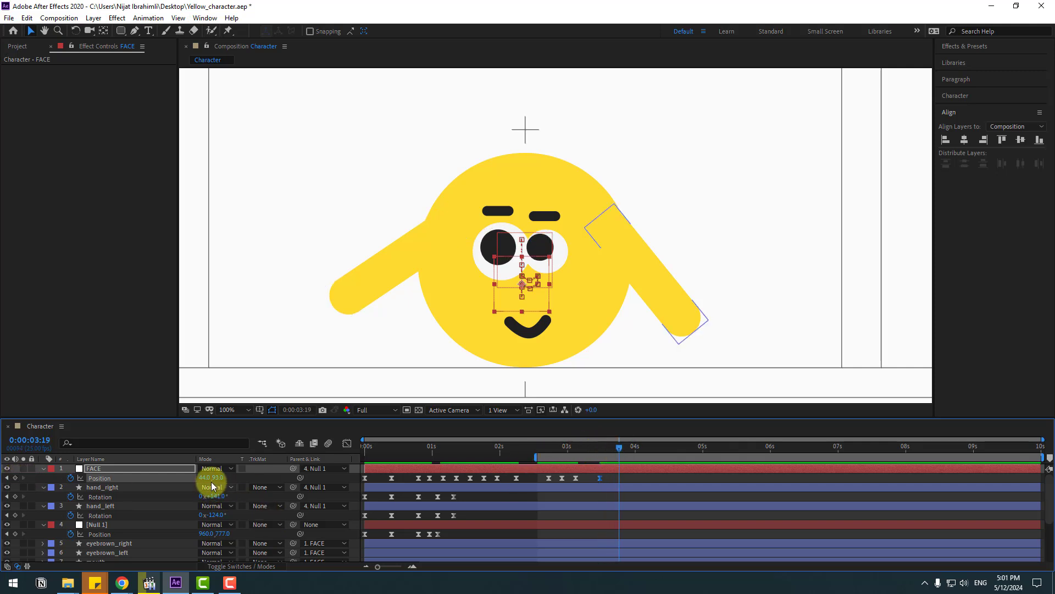
drag(211, 485, 231, 484)
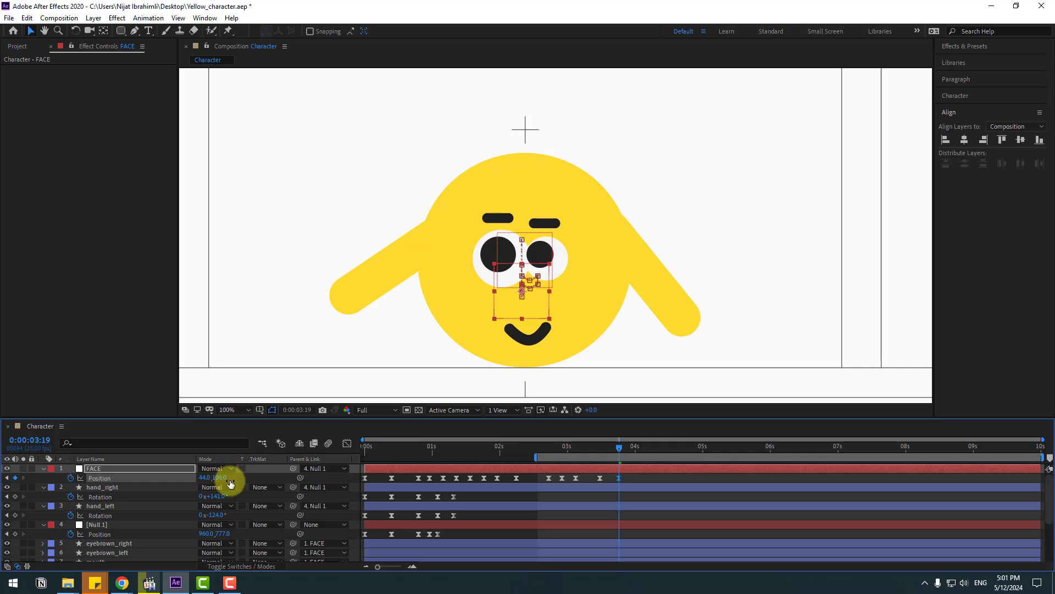
Hold the FACE Position with a keyframe at 0:00:04:11 and raise the face to 51.0, 81.0 at 0:00:04:21
drag(615, 445, 664, 447)
click(15, 478)
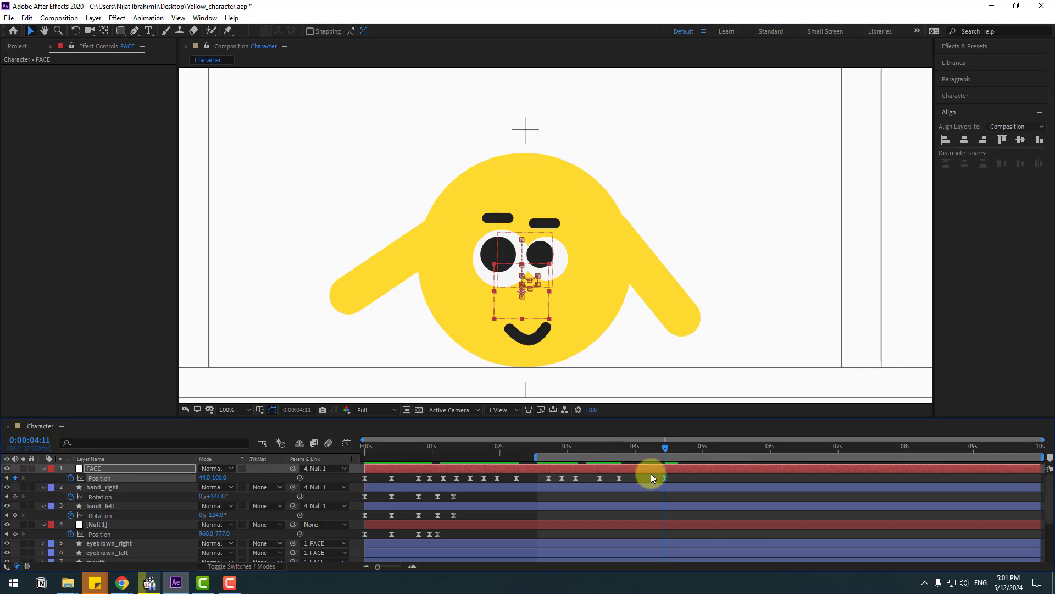
click(692, 449)
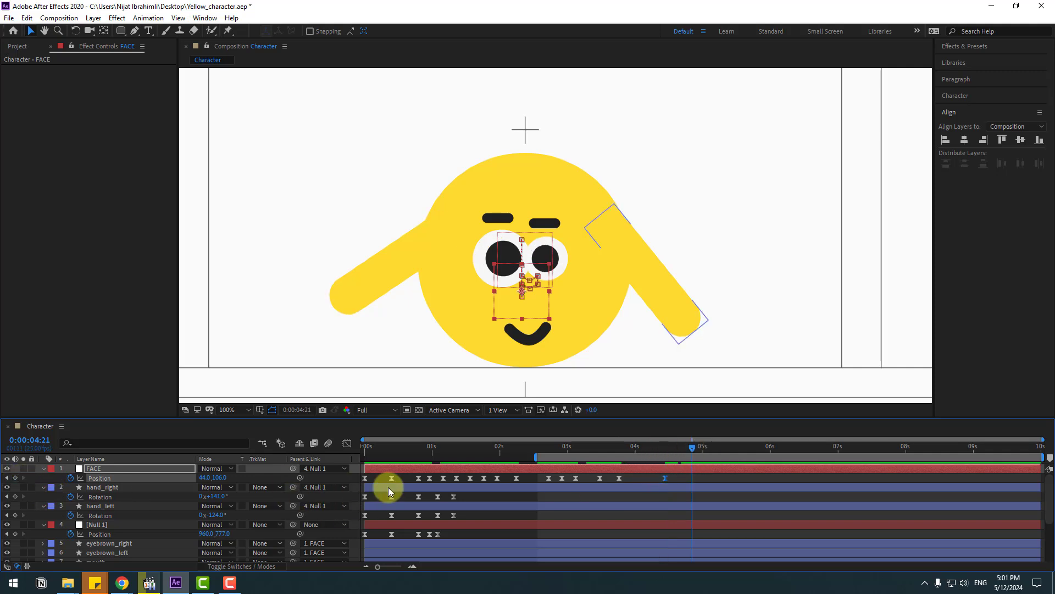
drag(531, 309, 535, 295)
Set the work area from the start to 0:00:05:01, fit the whole composition in view, and preview the full animation
drag(702, 448, 706, 448)
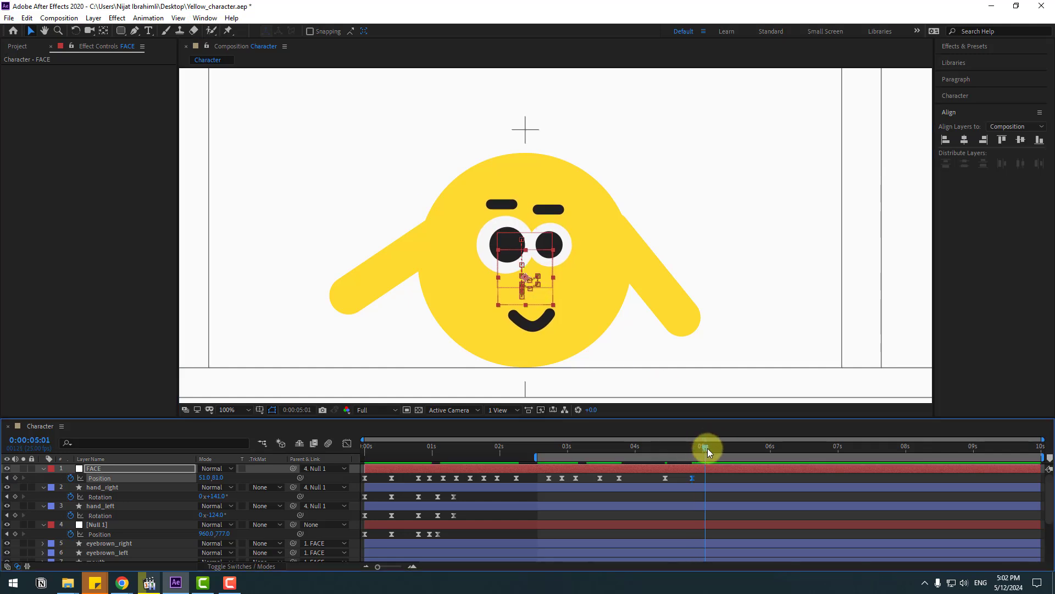
key(n)
drag(534, 458, 220, 436)
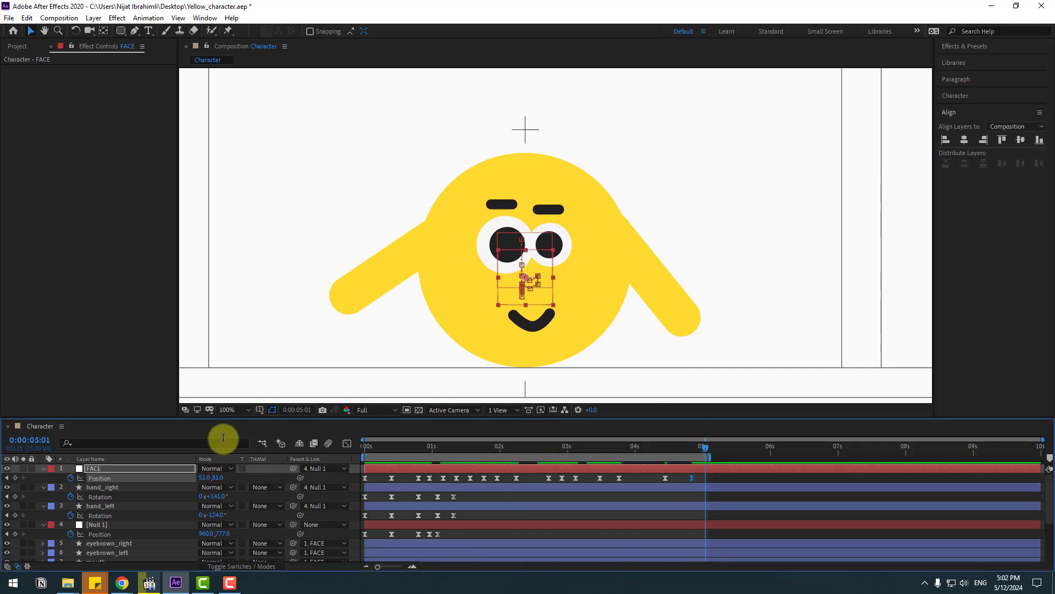
click(232, 409)
click(252, 226)
key(space)
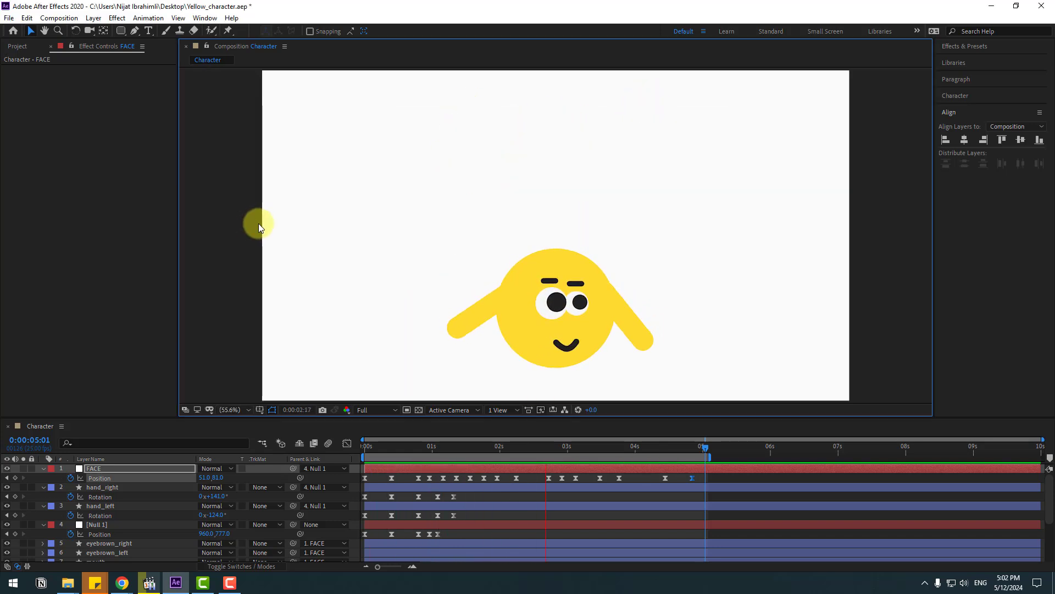
Add starting Rotation keyframes to both the eyebrown_right and eyebrown_left layers at 0:00:01:09
click(589, 345)
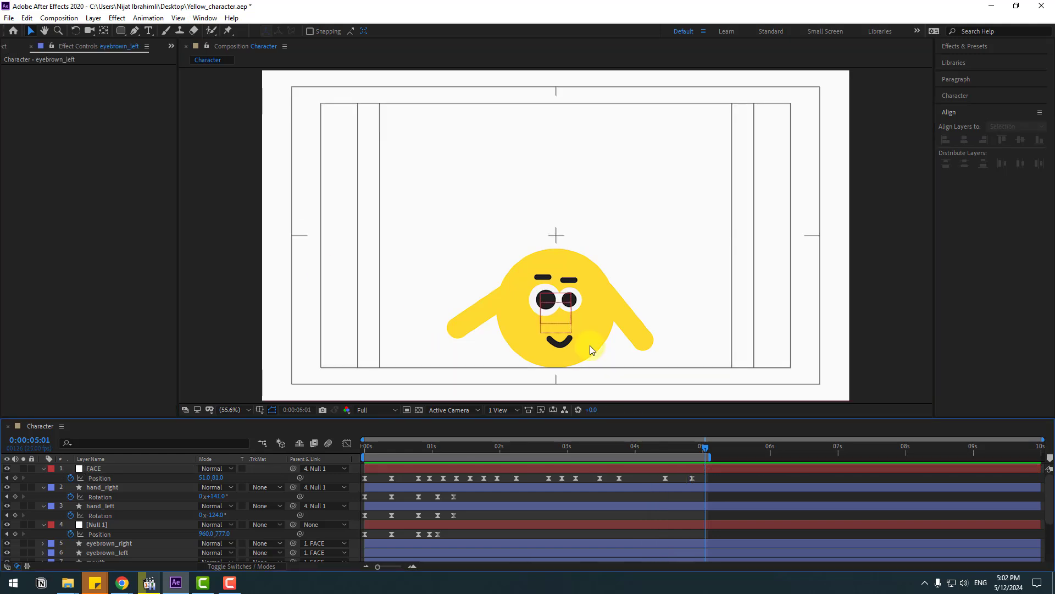
click(542, 276)
shift+click(570, 280)
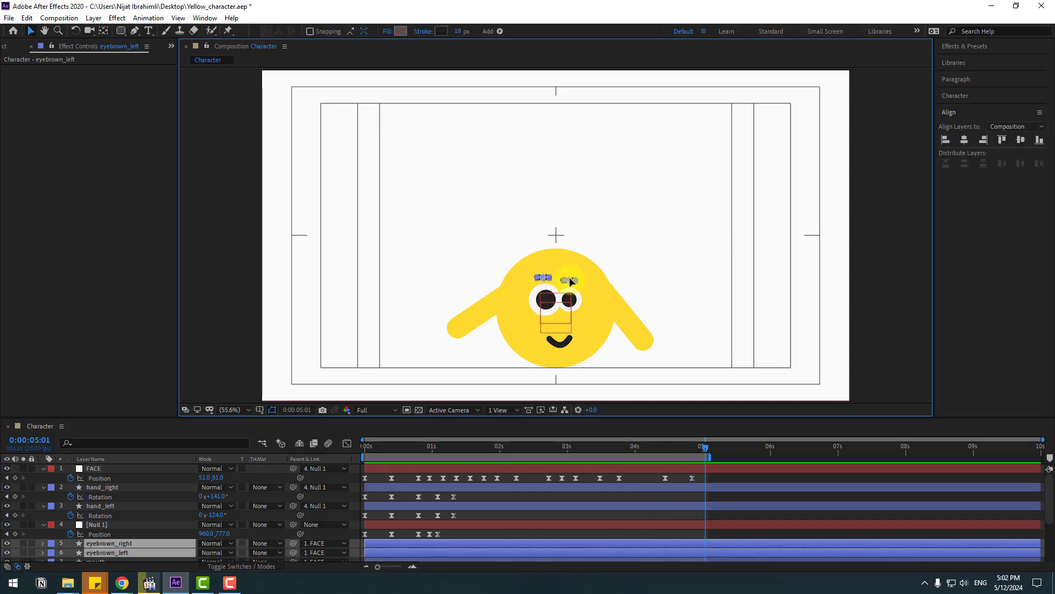
scroll(535, 352, up, 7)
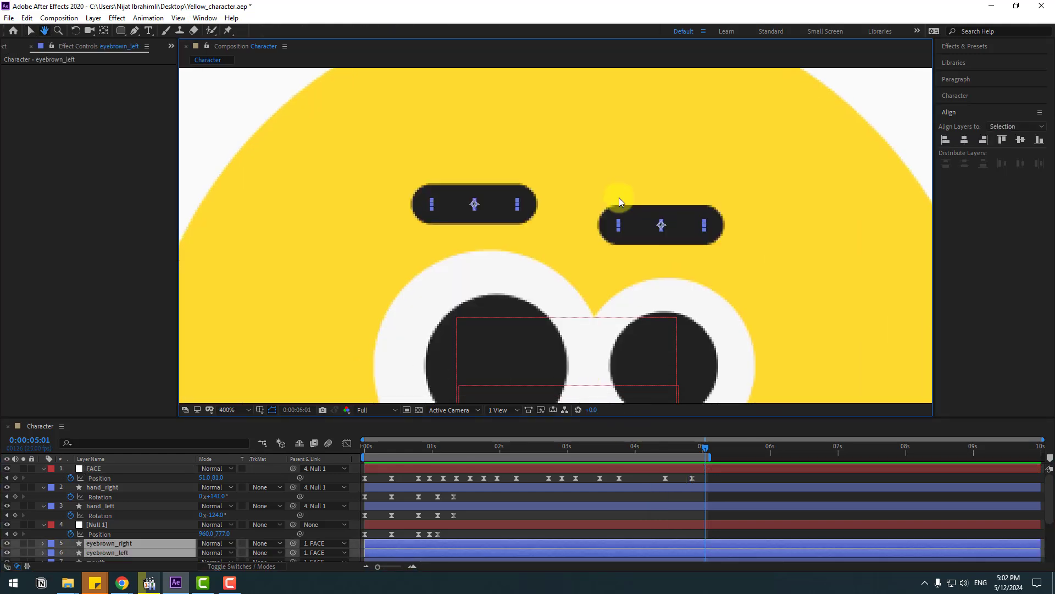
scroll(551, 292, down, 2)
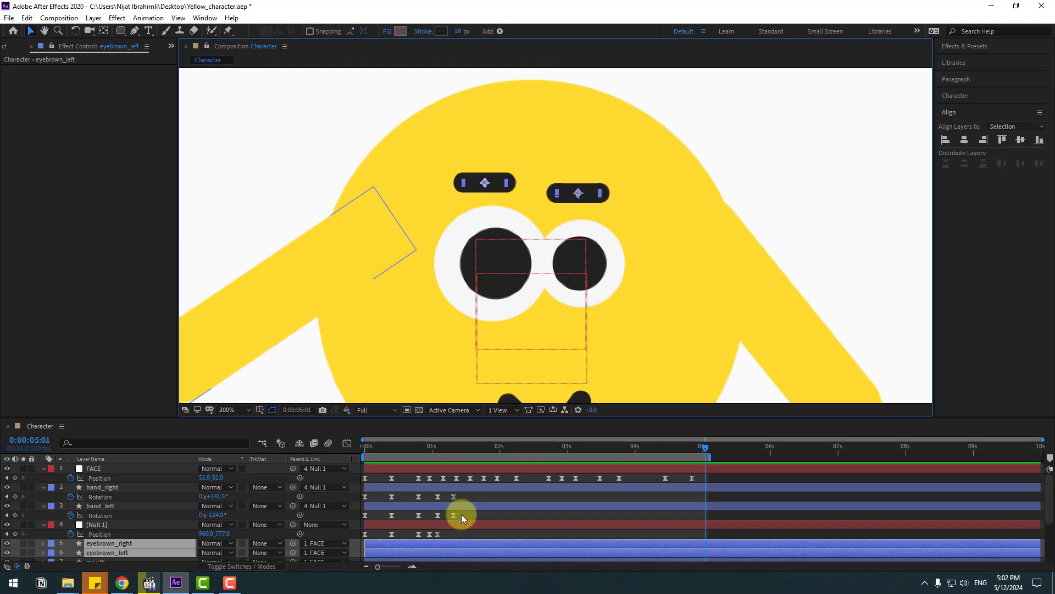
key(r)
scroll(513, 493, down, 3)
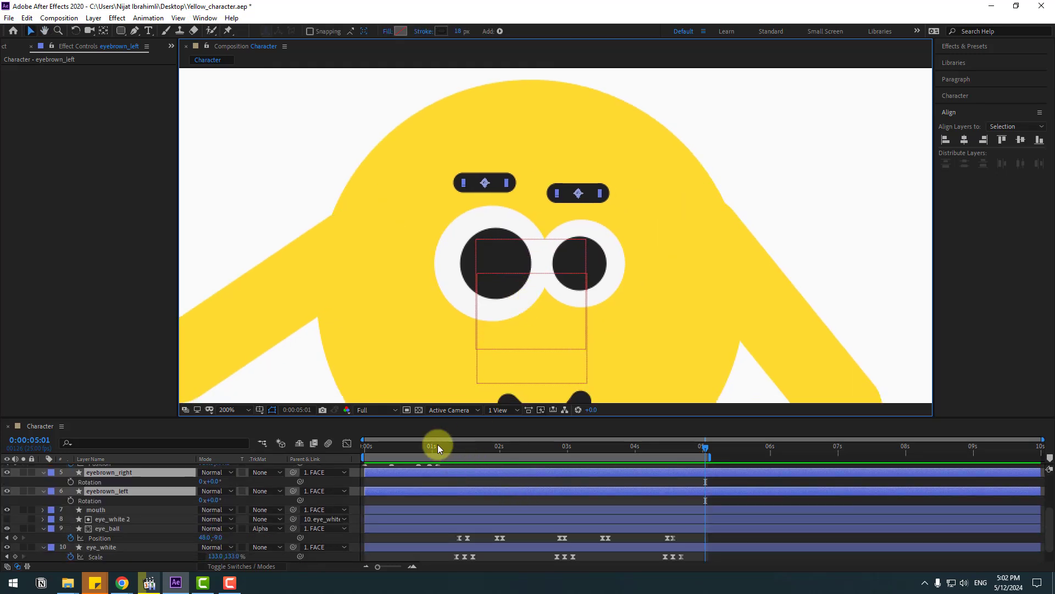
click(430, 446)
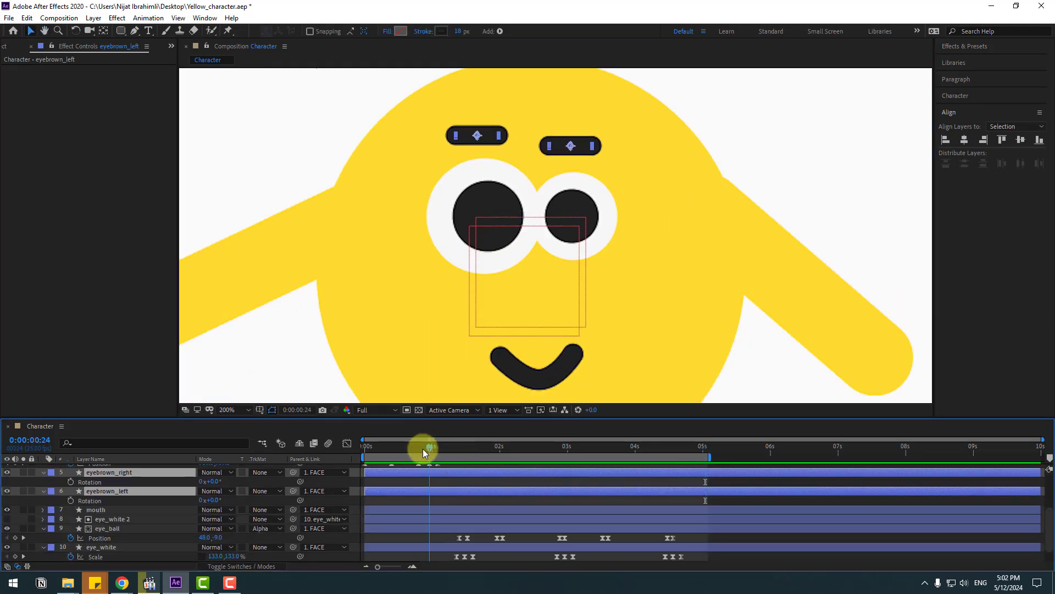
drag(423, 449, 456, 451)
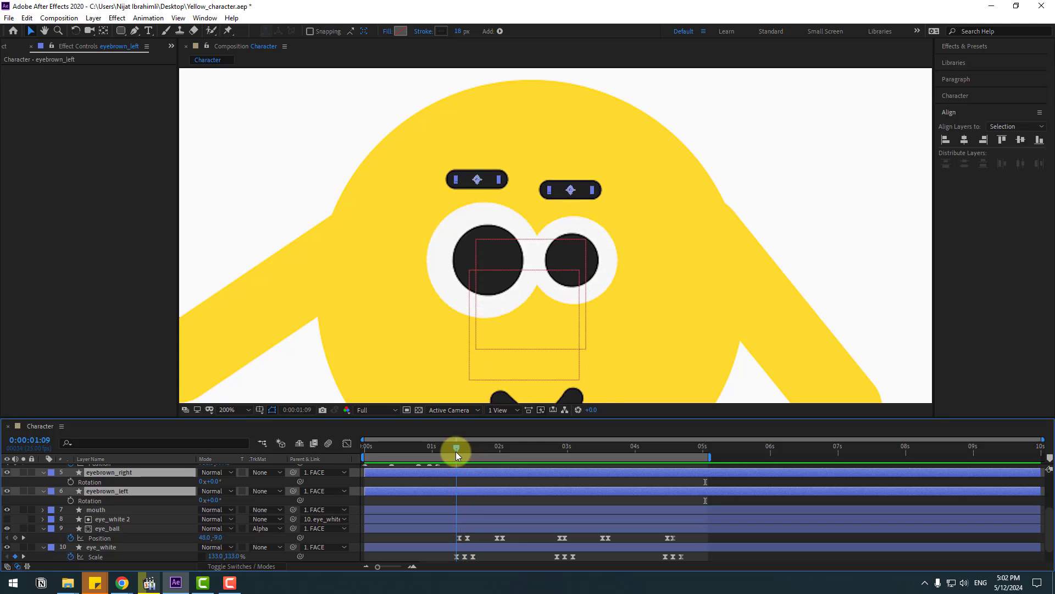
click(70, 482)
At 0:00:01:17, tilt the eyebrows into a frown with eyebrown_right Rotation at -19° and eyebrown_left at 22°
drag(456, 449, 478, 448)
click(434, 485)
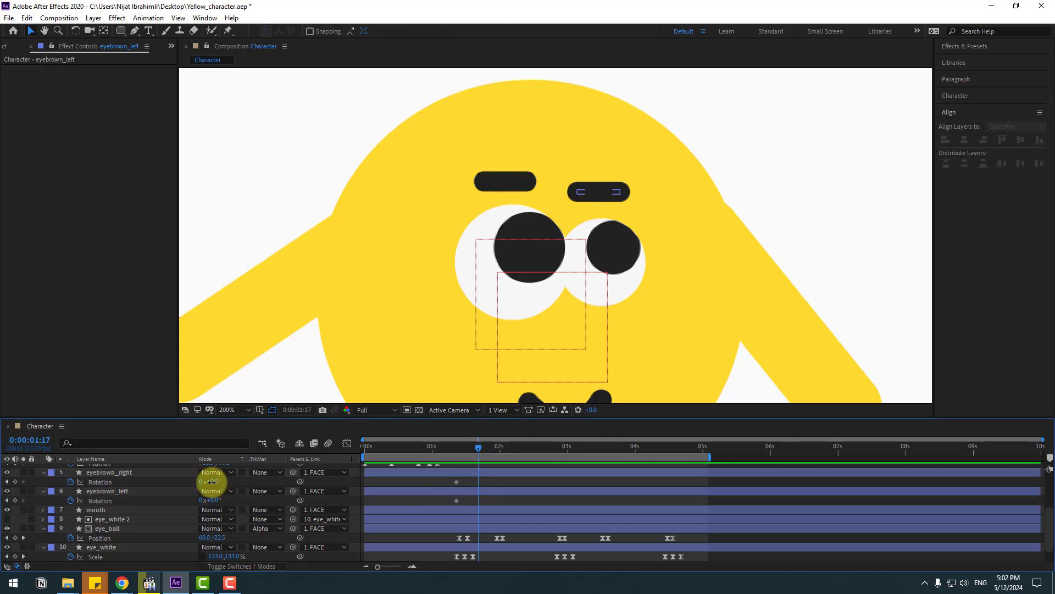
mouse_move(212, 482)
mouse_down()
mouse_move(203, 482)
mouse_move(224, 497)
mouse_up()
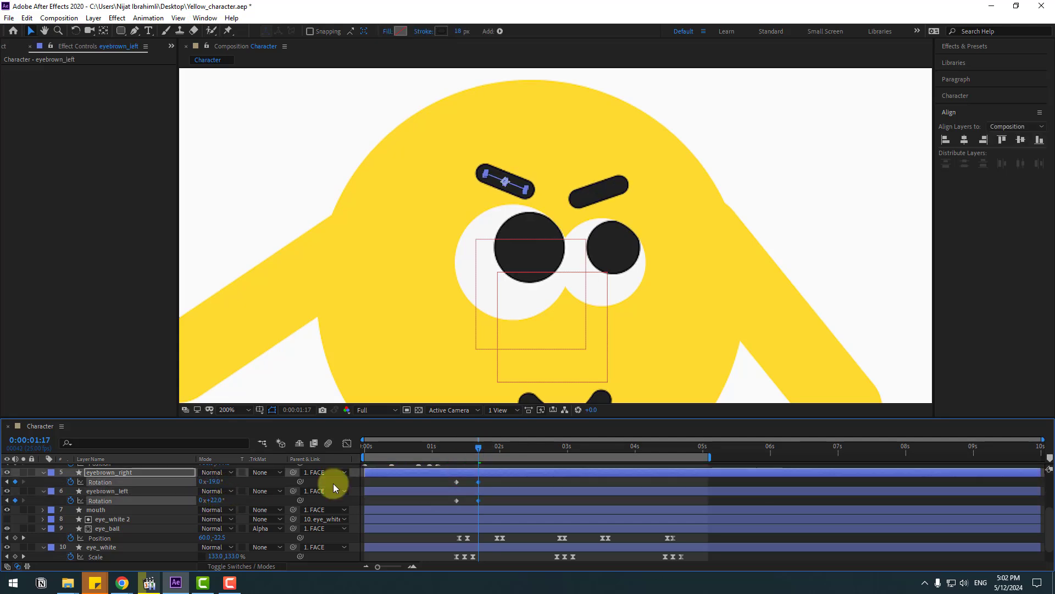
Hold both eyebrow rotations with keyframes at 0:00:01:23, and at 0:00:02:05 set eyebrown_right to -1° and eyebrown_left to 8°
drag(480, 446, 496, 447)
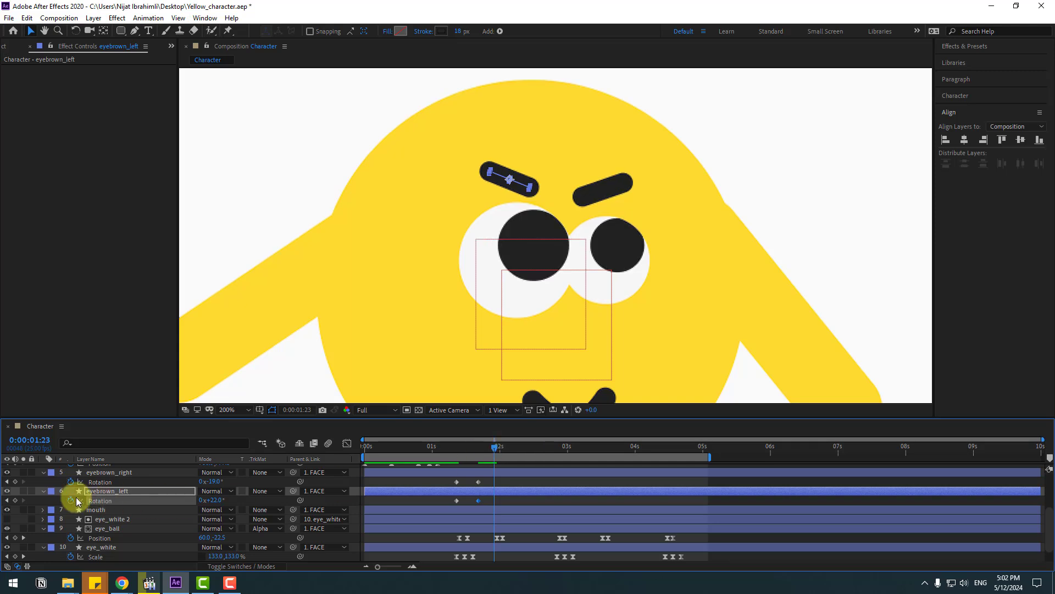
click(15, 481)
click(15, 500)
shift+click(464, 472)
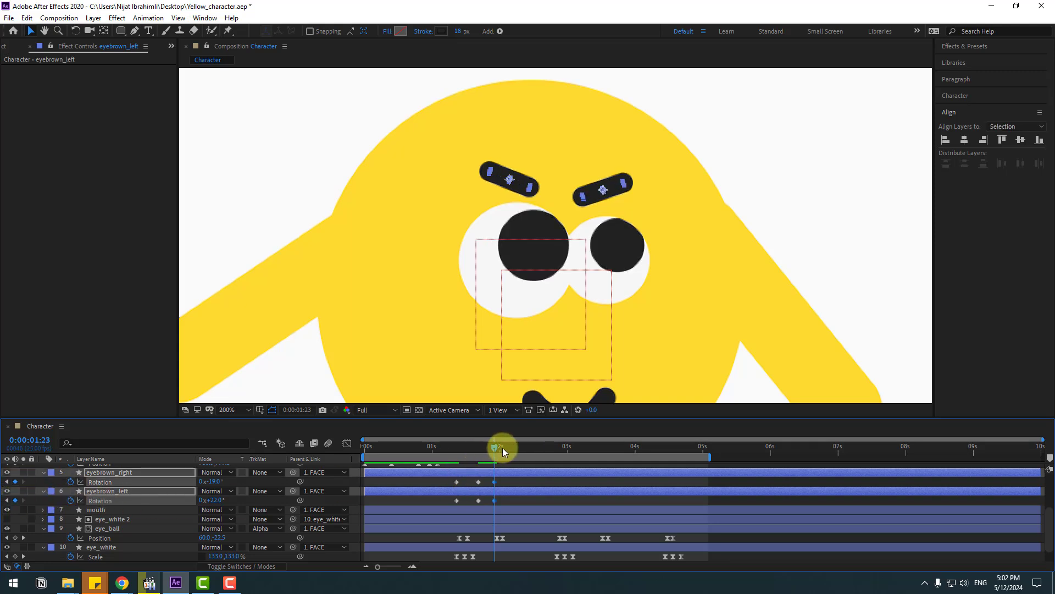
drag(496, 447, 514, 448)
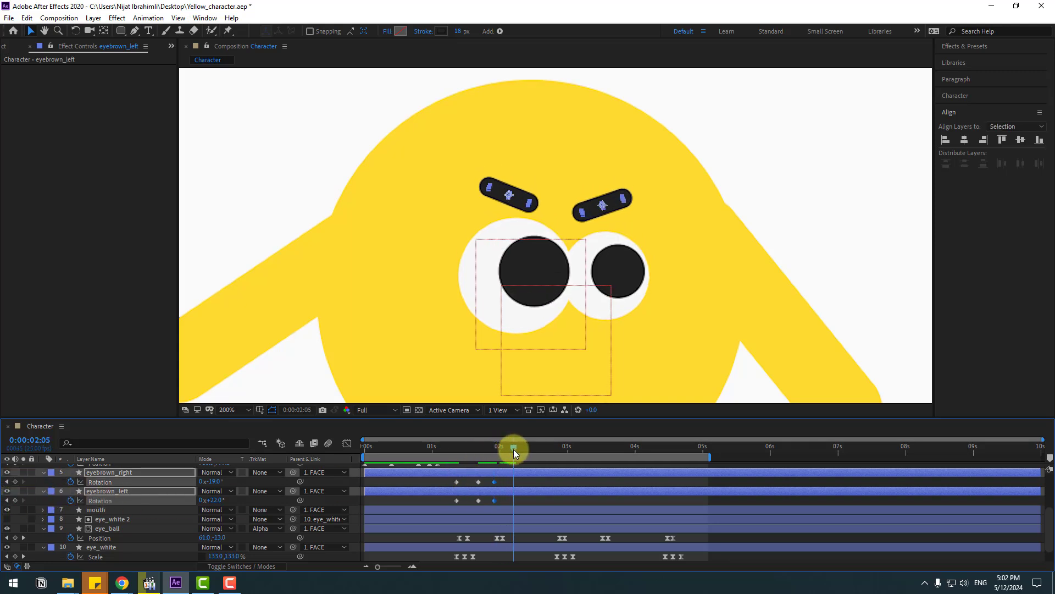
click(240, 501)
drag(215, 500, 218, 483)
Apply Easy Ease to all Rotation keyframes of both eyebrow layers
click(474, 478)
drag(524, 484, 456, 502)
right_click(456, 503)
mouse_move(522, 493)
click(628, 421)
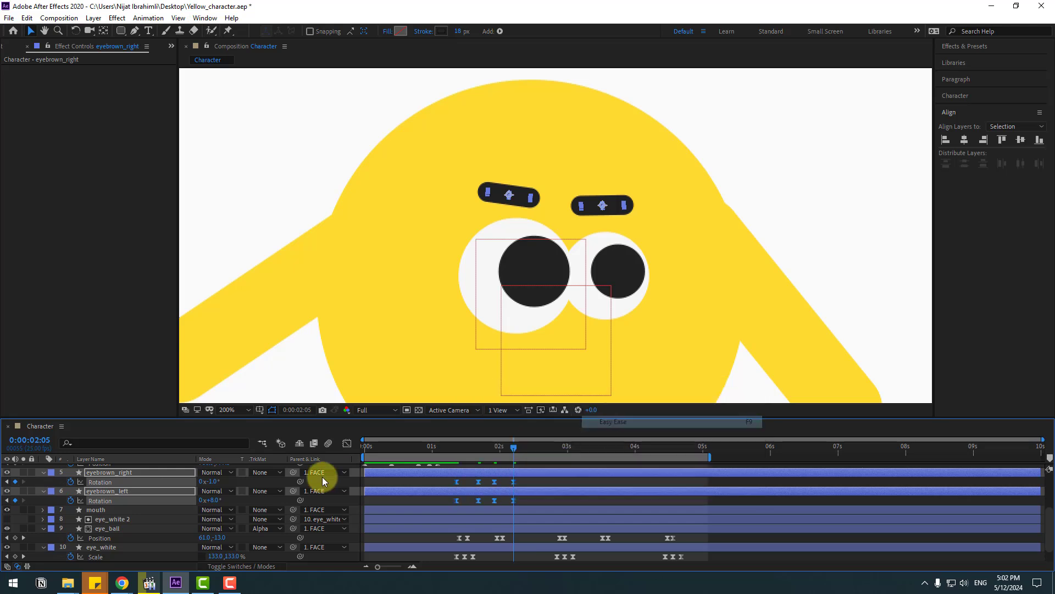
Start the work area at about 1.1 seconds and preview the eyebrow frown
drag(360, 462, 441, 462)
key(space)
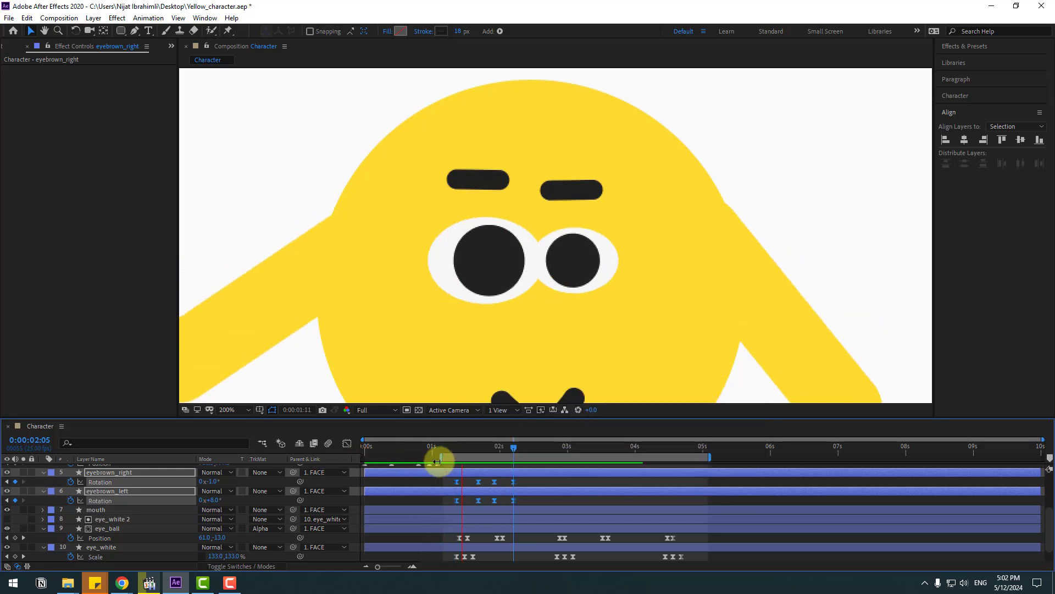
key(space)
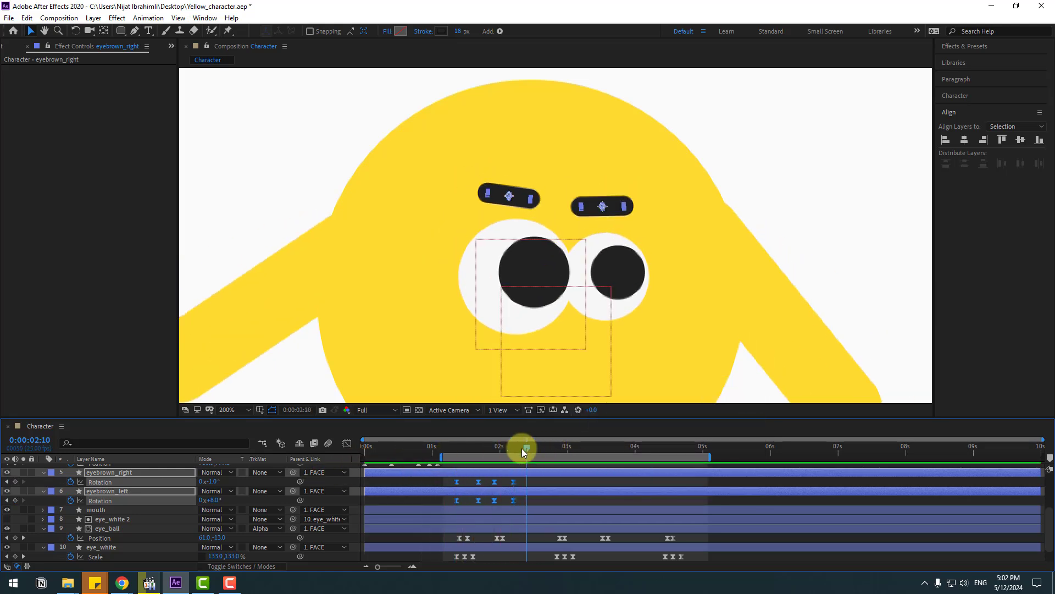
Hold both eyebrow rotations at about 2.6 seconds, and at 0:00:03:04 set eyebrown_right to 29° and eyebrown_left to -29°
drag(522, 448, 579, 453)
click(15, 500)
click(15, 481)
click(220, 484)
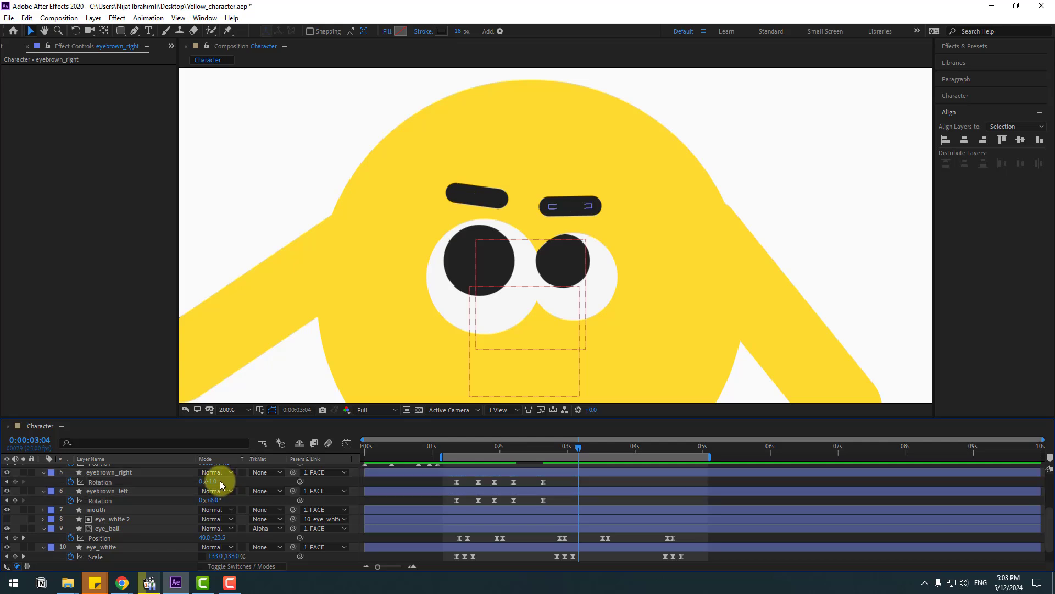
drag(212, 481, 195, 502)
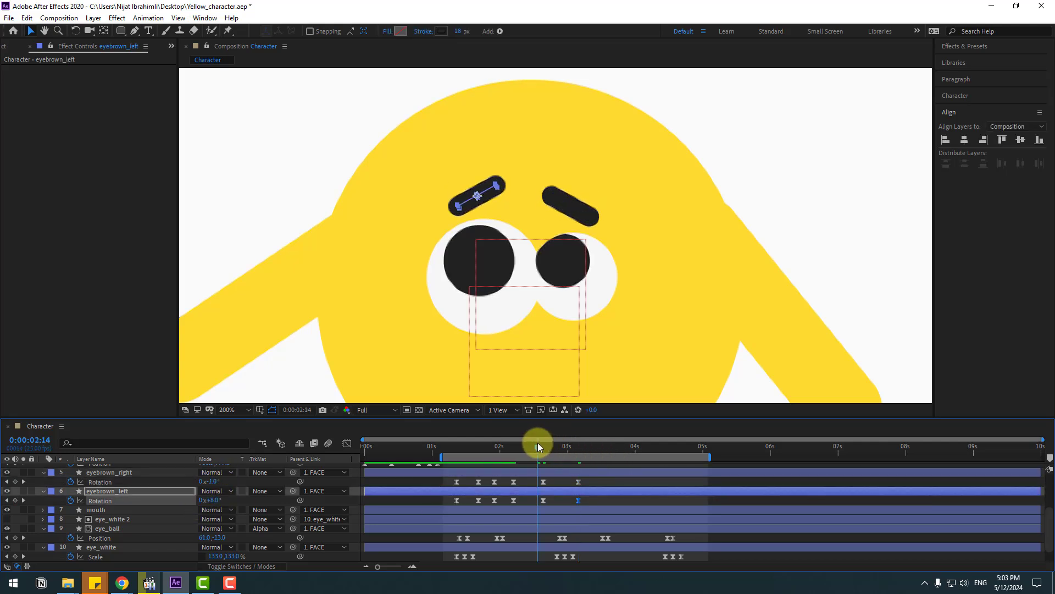
Hold both eyebrow rotations at about 3.6 seconds, and at 0:00:03:22 set eyebrown_right to 18° and eyebrown_left to 4°
drag(538, 443, 613, 440)
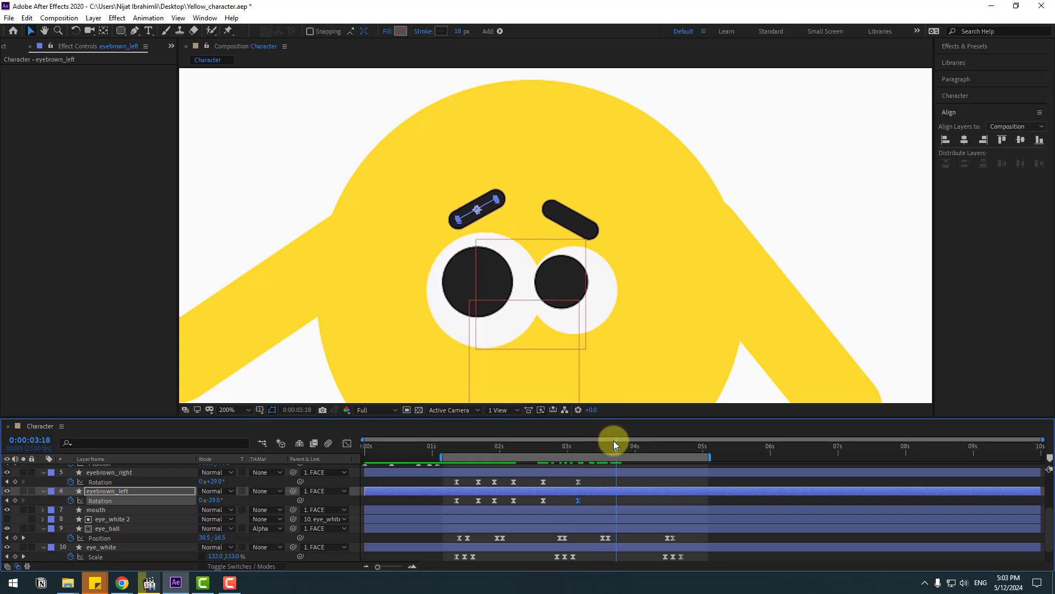
click(16, 482)
click(15, 500)
drag(622, 451, 628, 449)
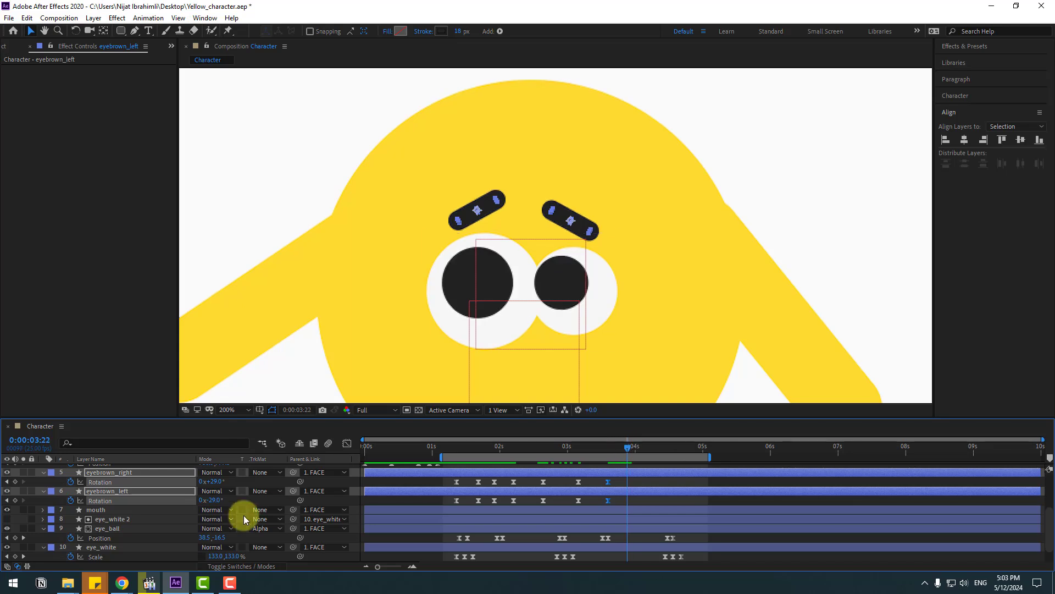
click(229, 501)
drag(217, 502, 207, 479)
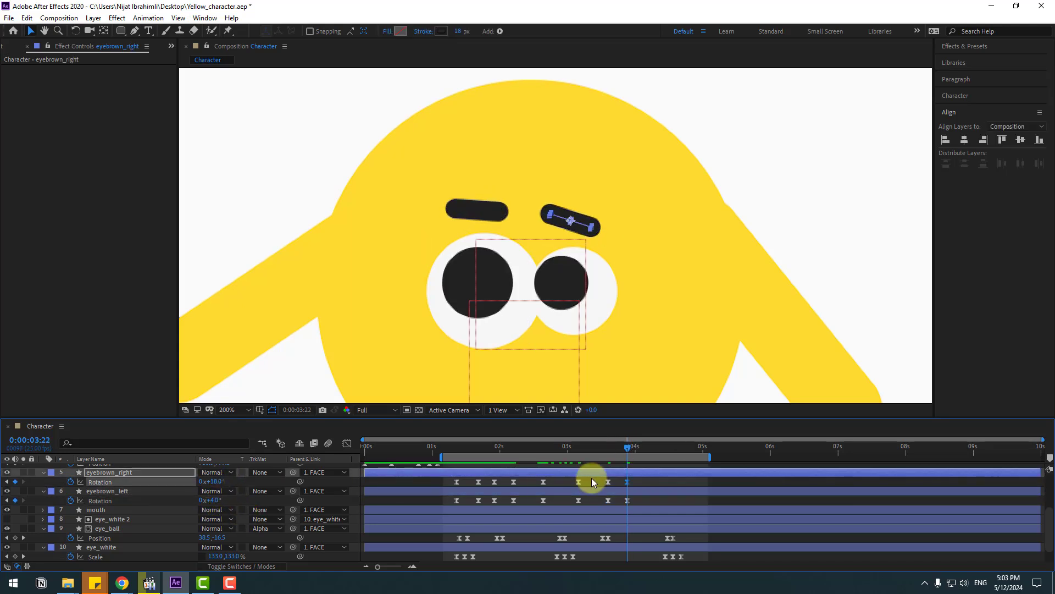
Hold both eyebrow rotations at about 4.3 seconds, and return both to 0° at 0:00:04:21
drag(601, 449, 691, 453)
click(15, 481)
click(15, 500)
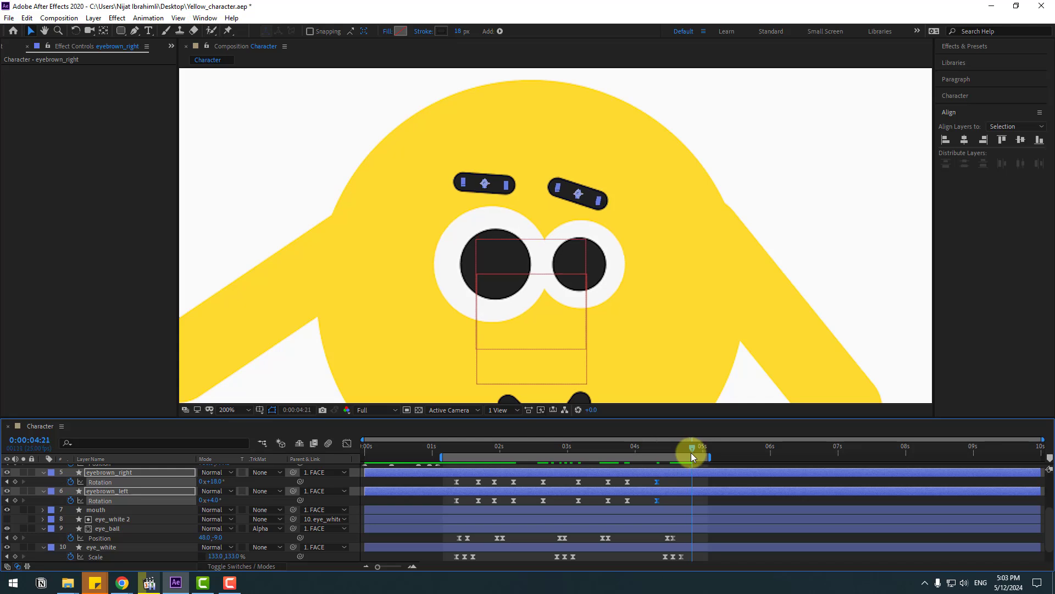
click(216, 481)
text(0)
key(Return)
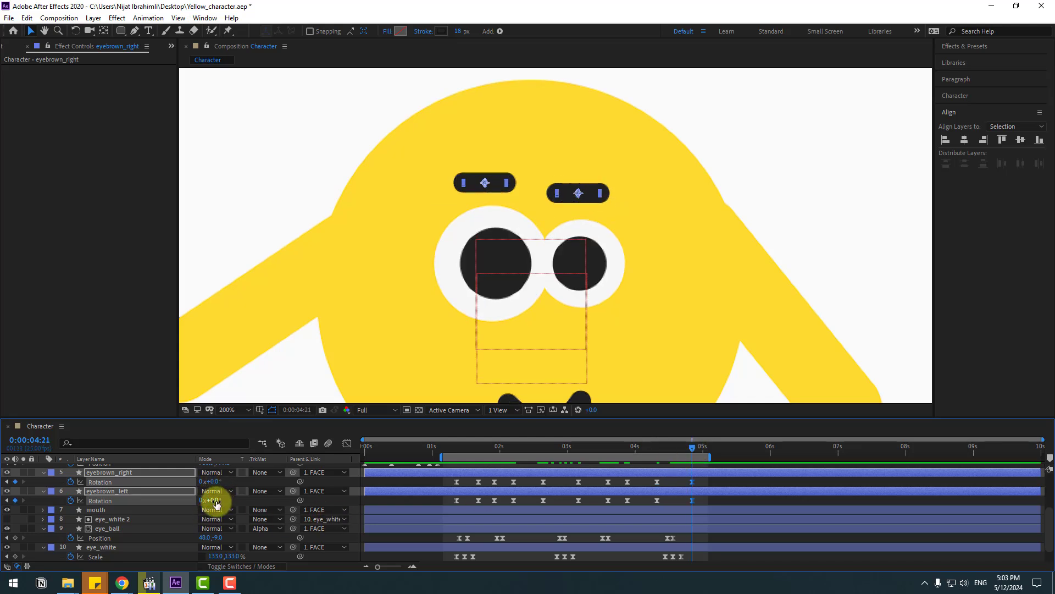
Preview the eyebrow animation and fit the whole composition in view
key(space)
scroll(605, 331, down, 4)
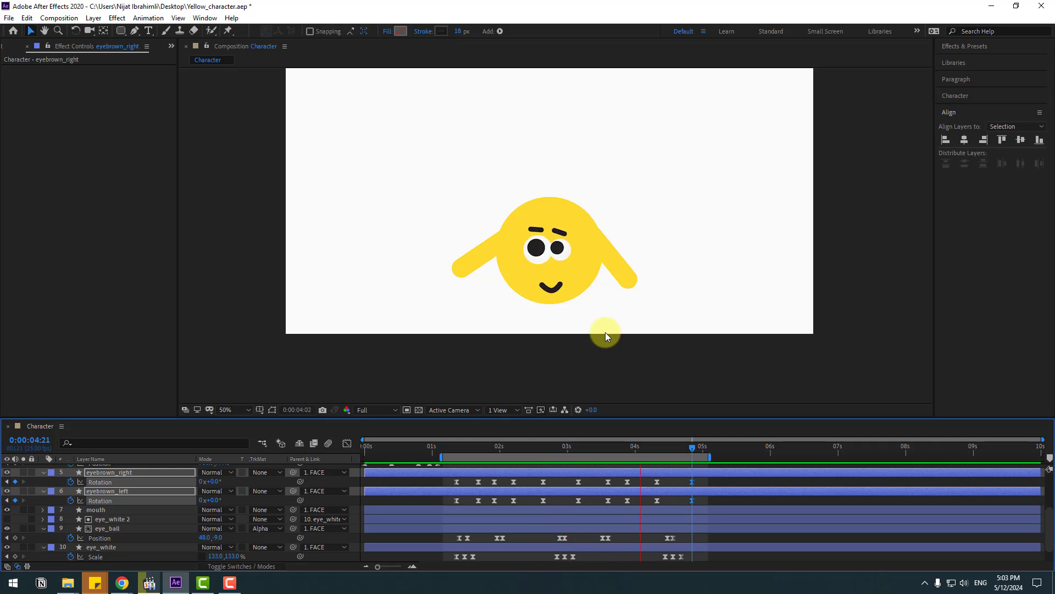
key(shift+slash)
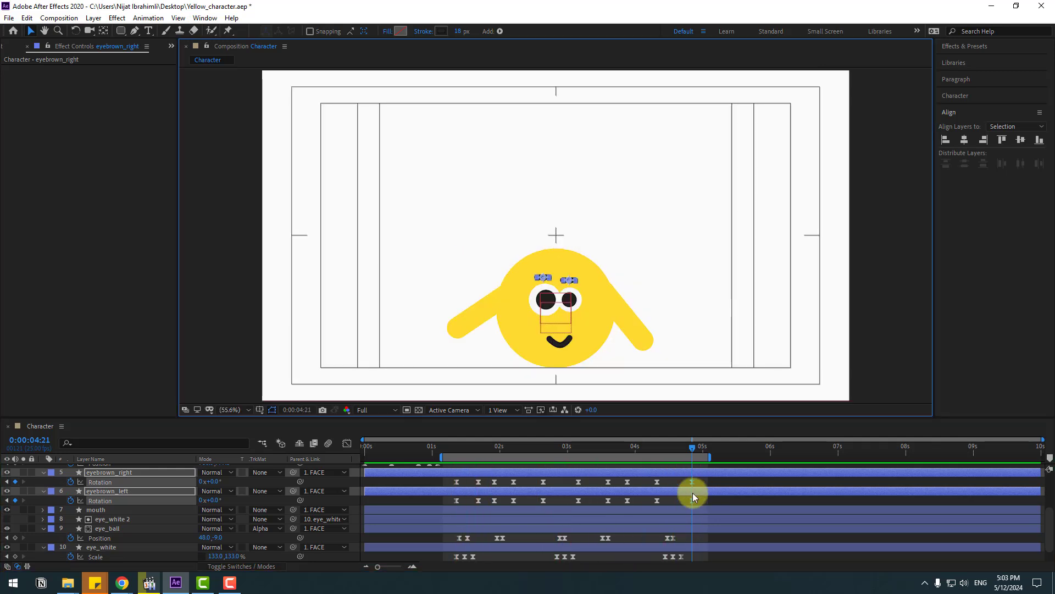
Draw a rounded rectangle sign board in the empty area above and to the left of the character
click(690, 491)
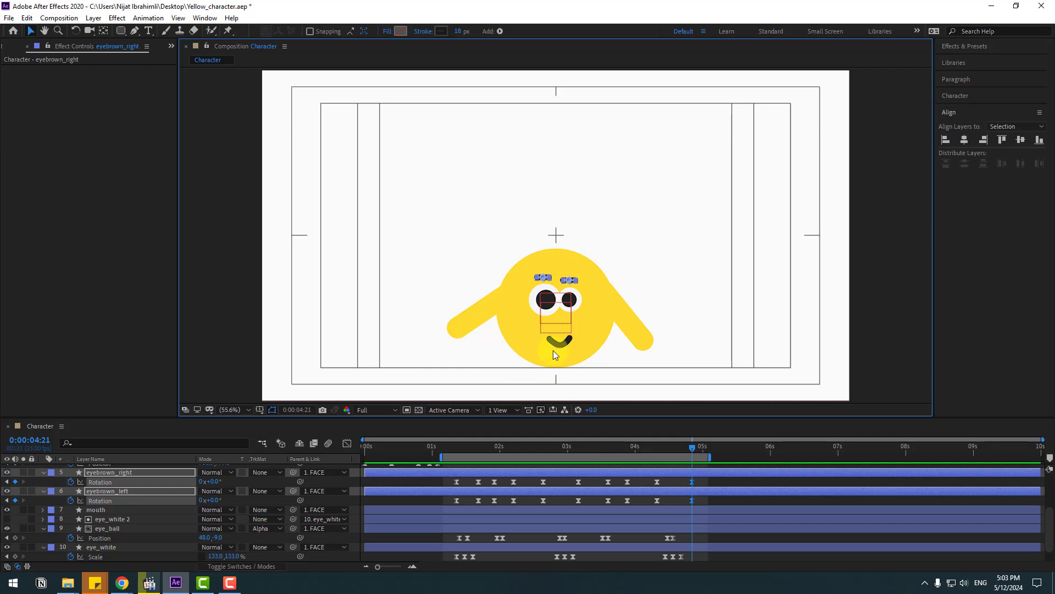
key(q)
drag(429, 118, 543, 160)
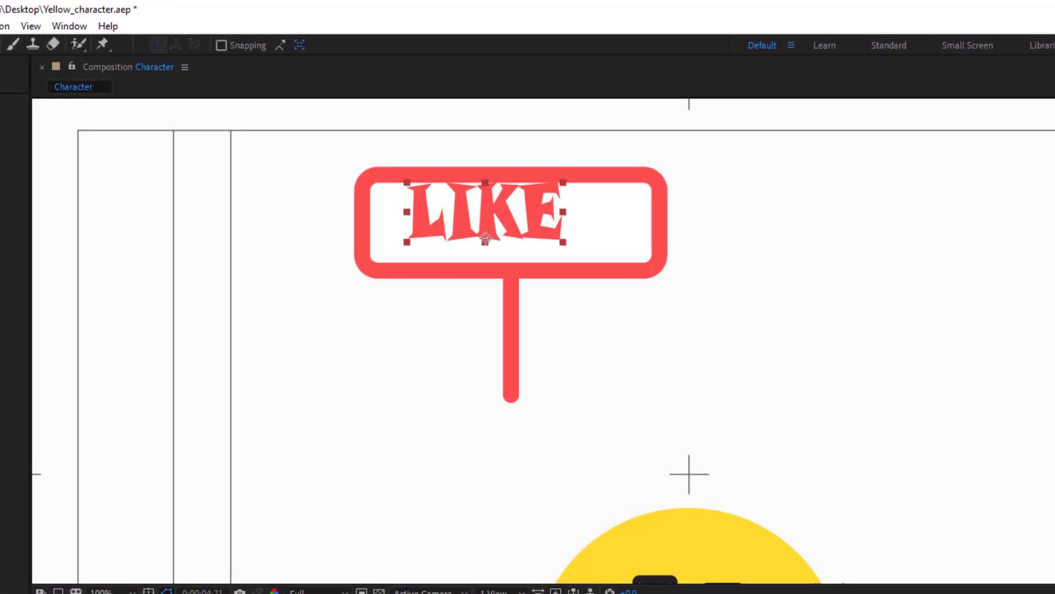
Parent the like text layer to the sign's Shape Layer 1
scroll(737, 347, down, 4)
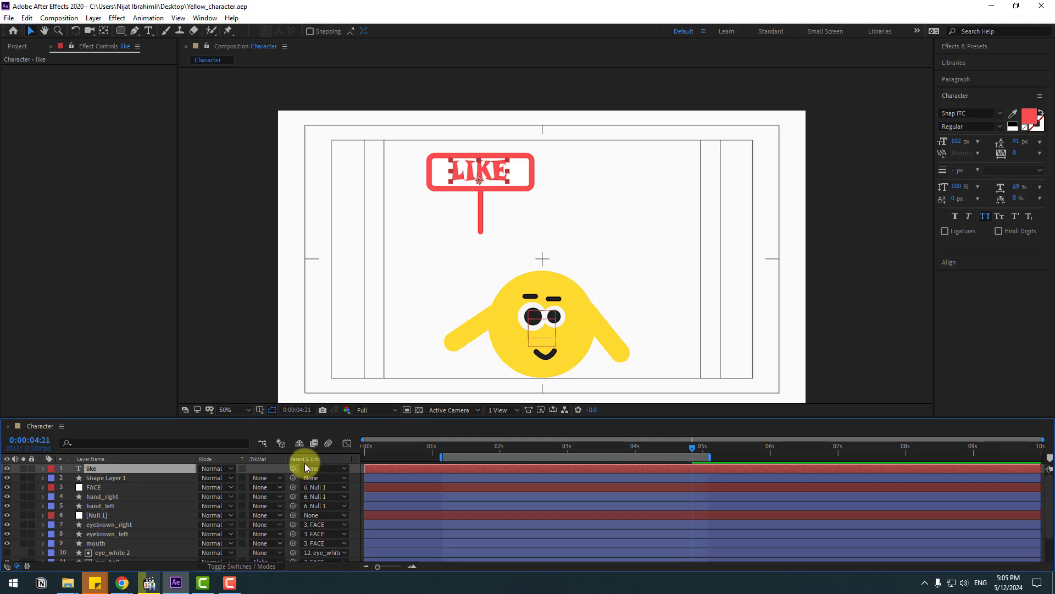
drag(293, 468, 115, 480)
Move the LIKE sign down beside the character's raised arm and set its Rotation to -57°
click(115, 479)
drag(476, 179, 445, 293)
key(r)
drag(211, 488, 187, 484)
Move the sign's anchor point to the free end of its handle
click(104, 31)
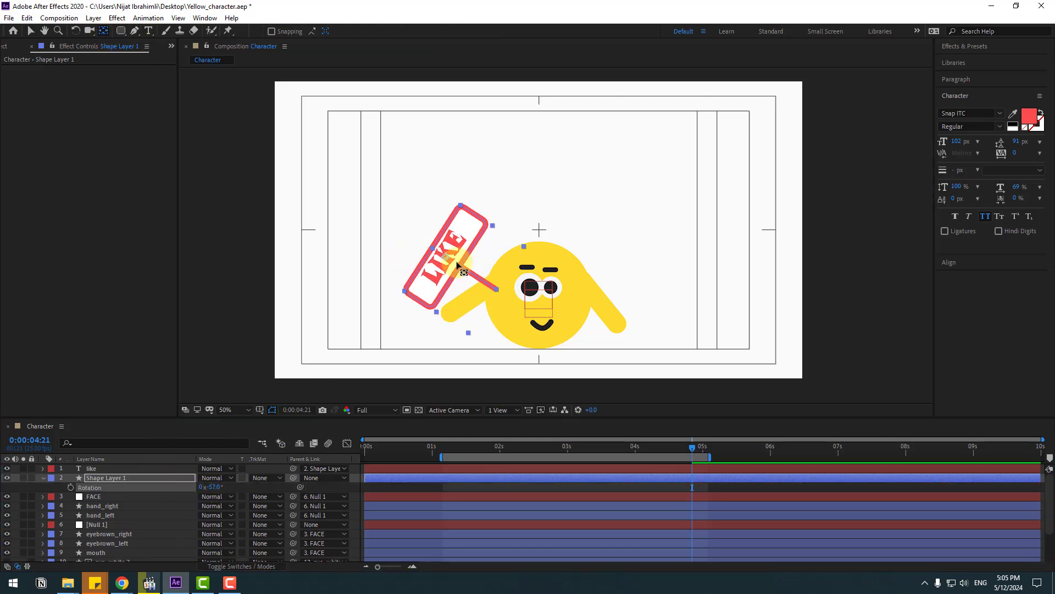
drag(446, 263, 487, 285)
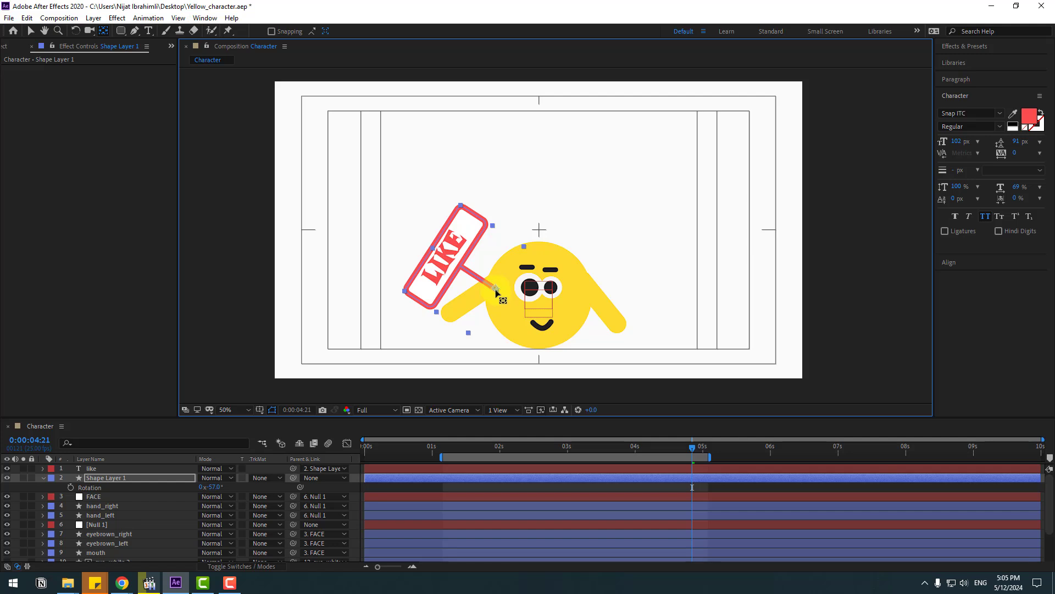
click(31, 32)
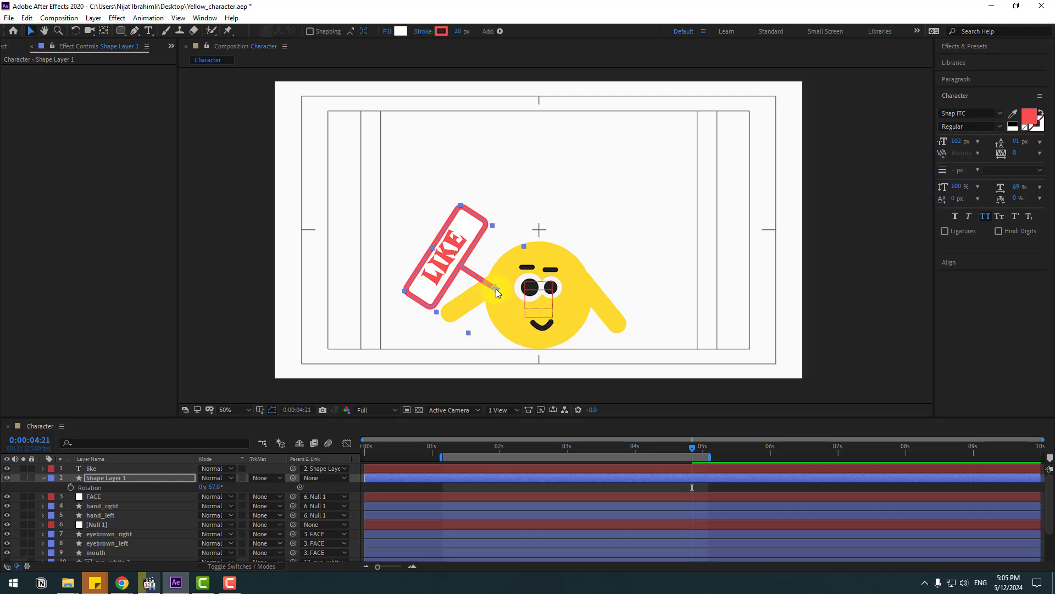
Place the handle's end on the tip of the arm beside the sign and set the sign's Rotation to -5°
mouse_move(496, 288)
mouse_down()
mouse_move(451, 303)
mouse_move(447, 321)
mouse_up()
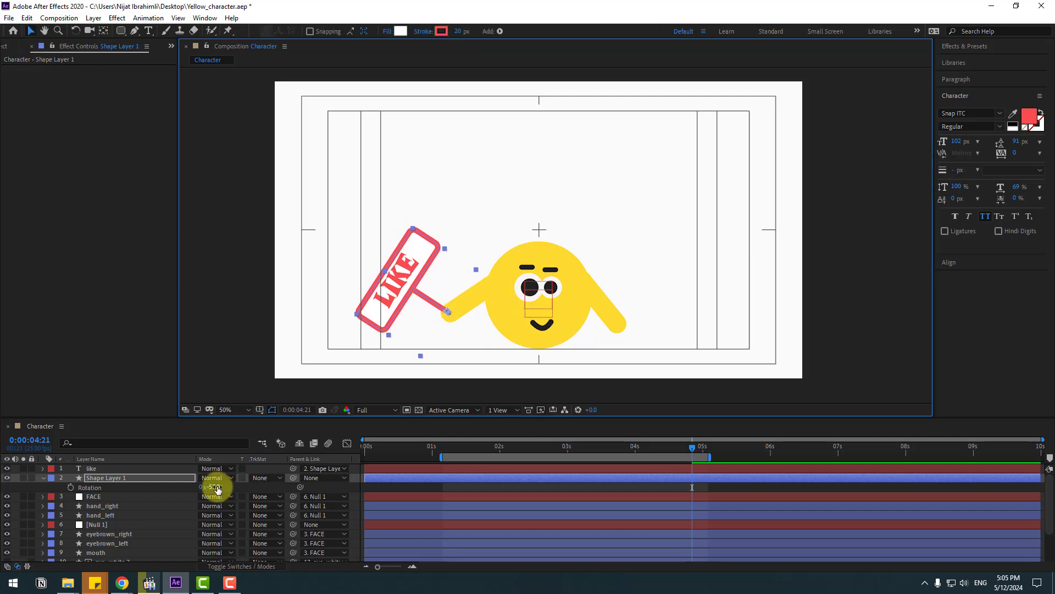
drag(215, 486, 255, 480)
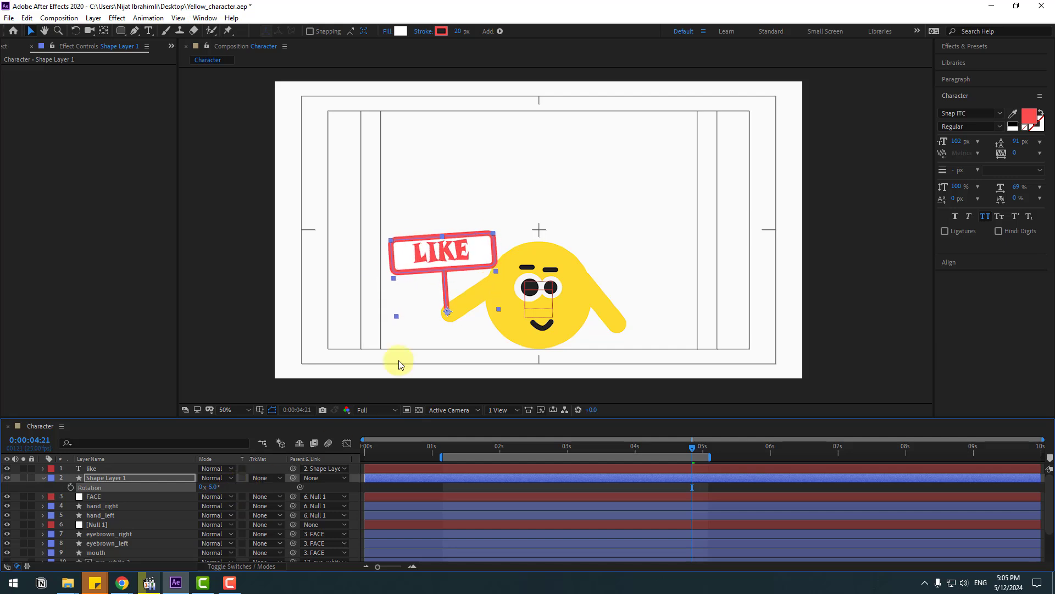
click(445, 314)
drag(444, 314, 449, 318)
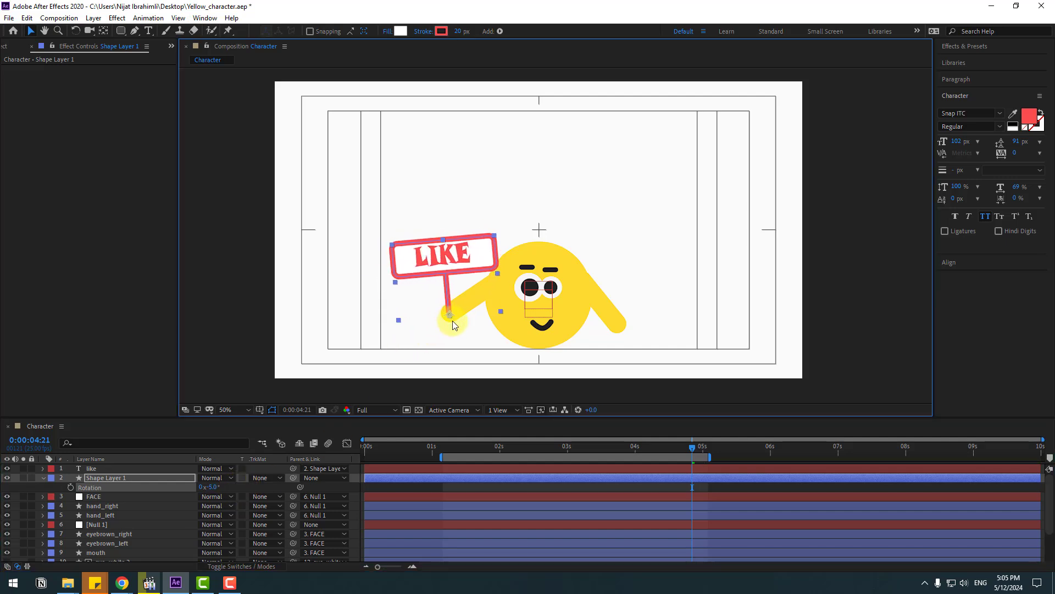
Rename the LIKE sign's Shape Layer 1 as card_left
click(710, 458)
click(39, 479)
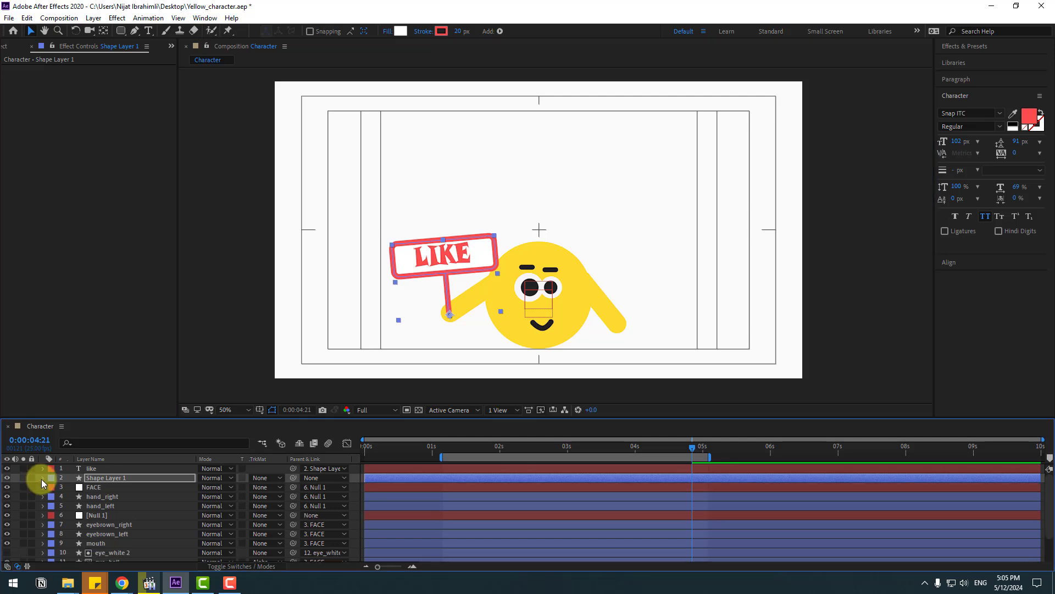
key(Return)
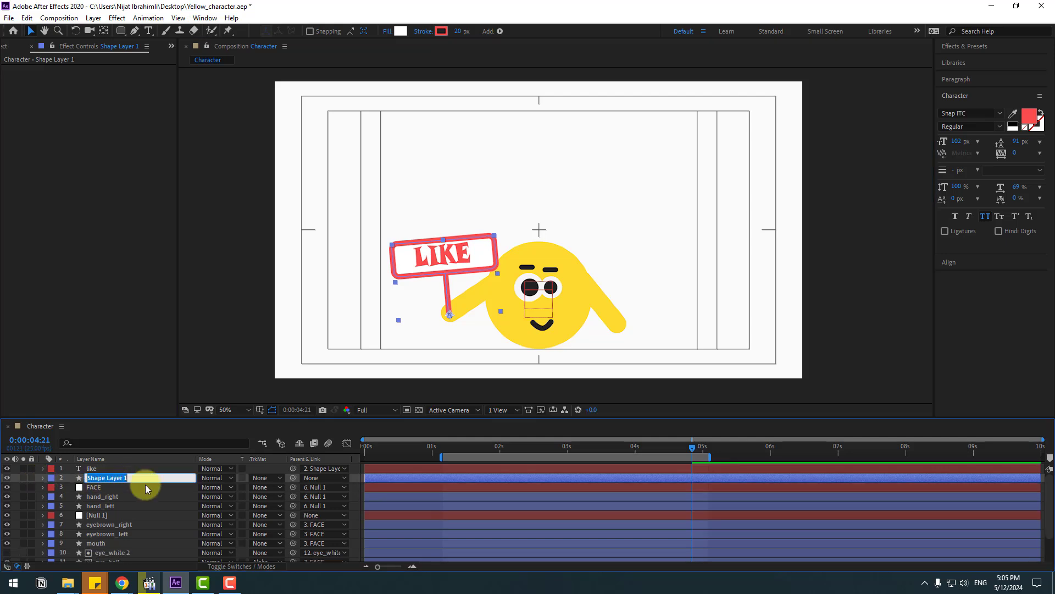
text(card_left)
key(Return)
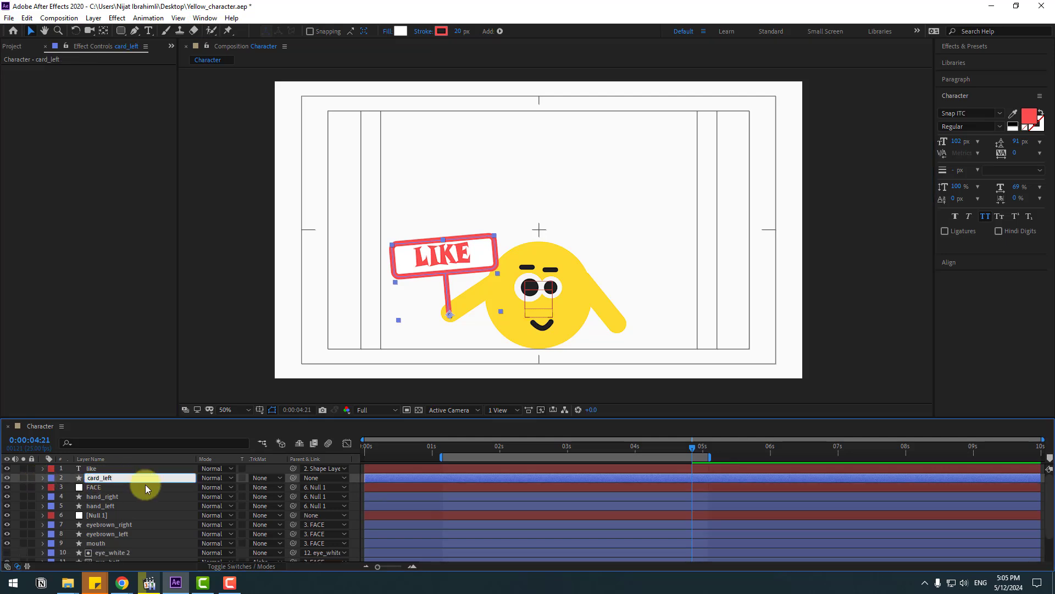
Duplicate the like and card_left layers, stack the two copies together, and move the copied sign to the character's opposite side
shift+click(91, 468)
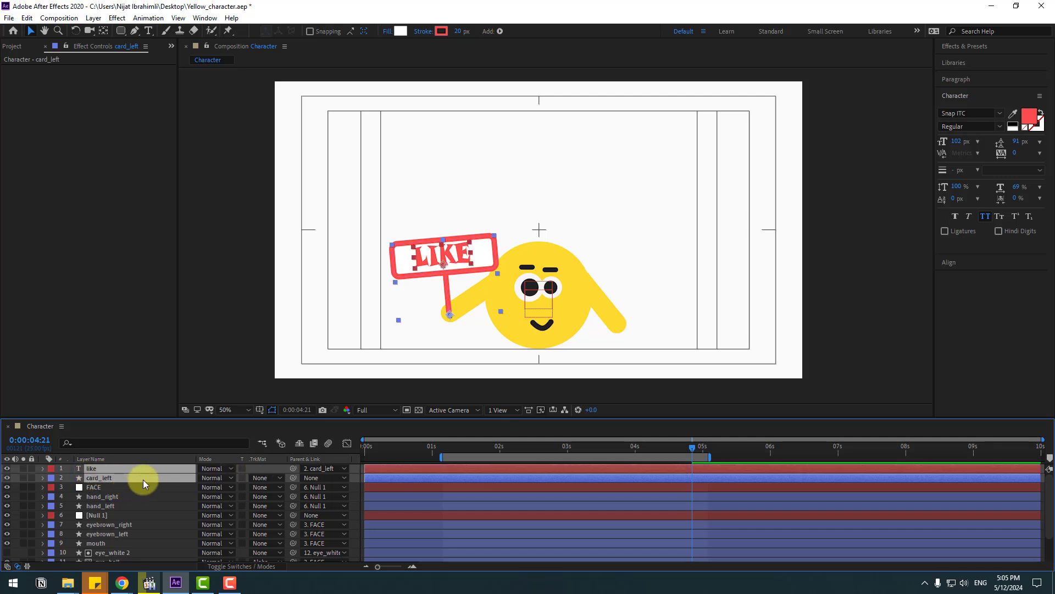
key(ctrl+d)
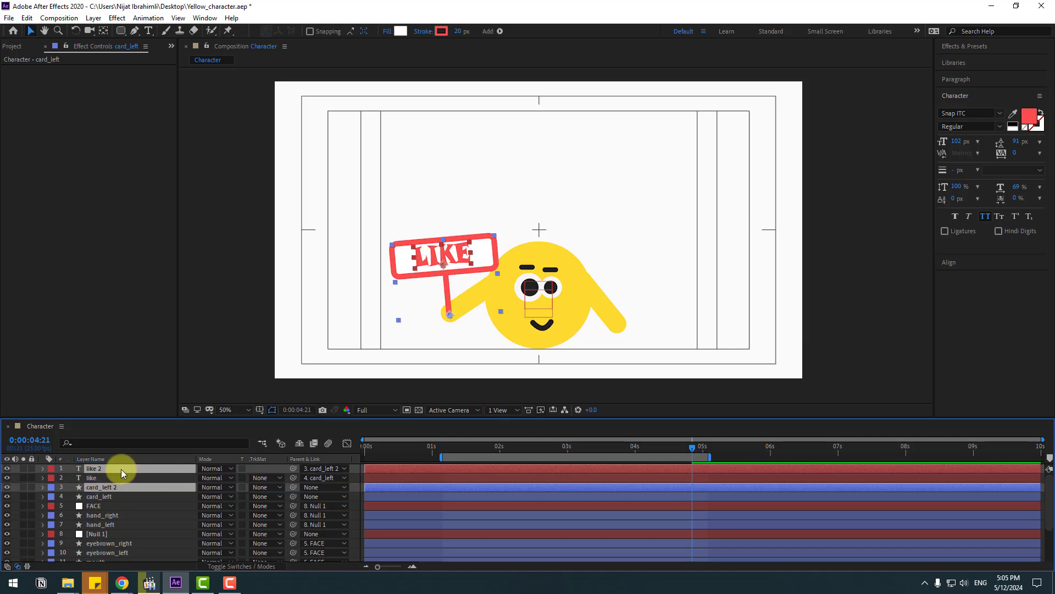
drag(121, 473, 122, 467)
drag(462, 262, 663, 258)
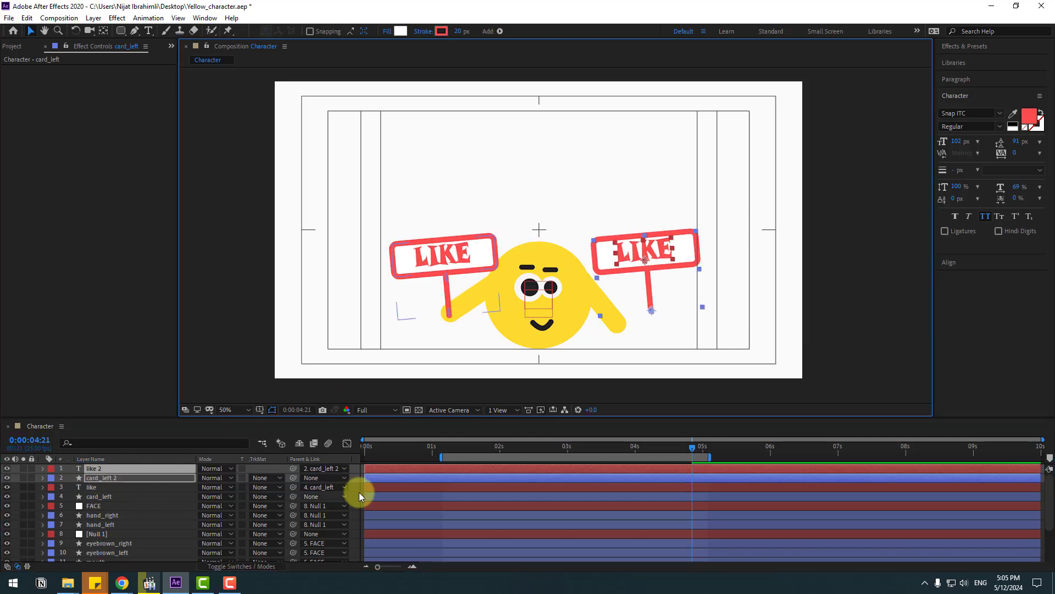
Change the copied sign's text to share
double_click(656, 247)
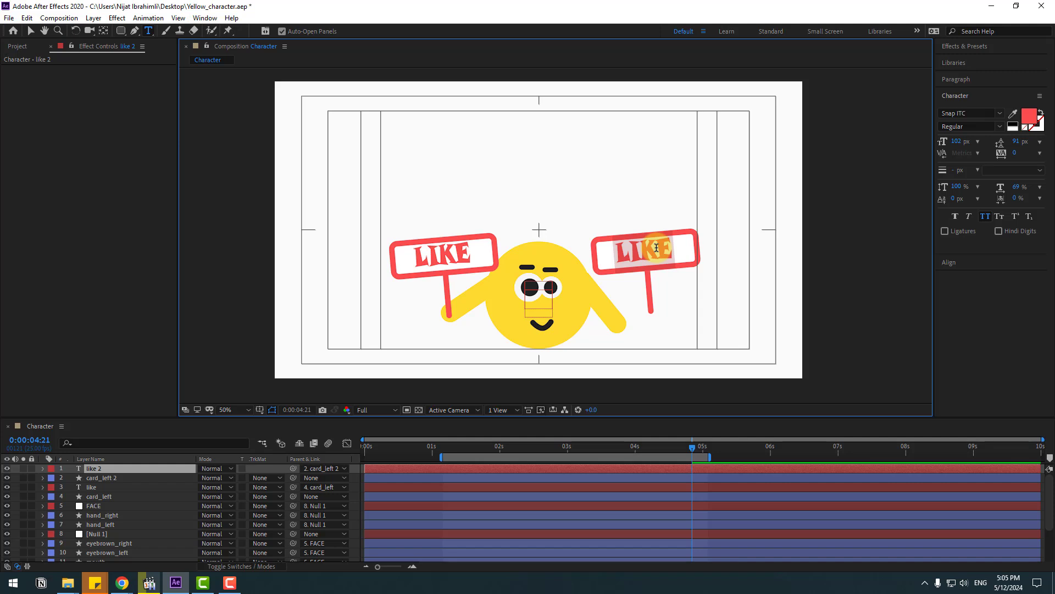
text(share)
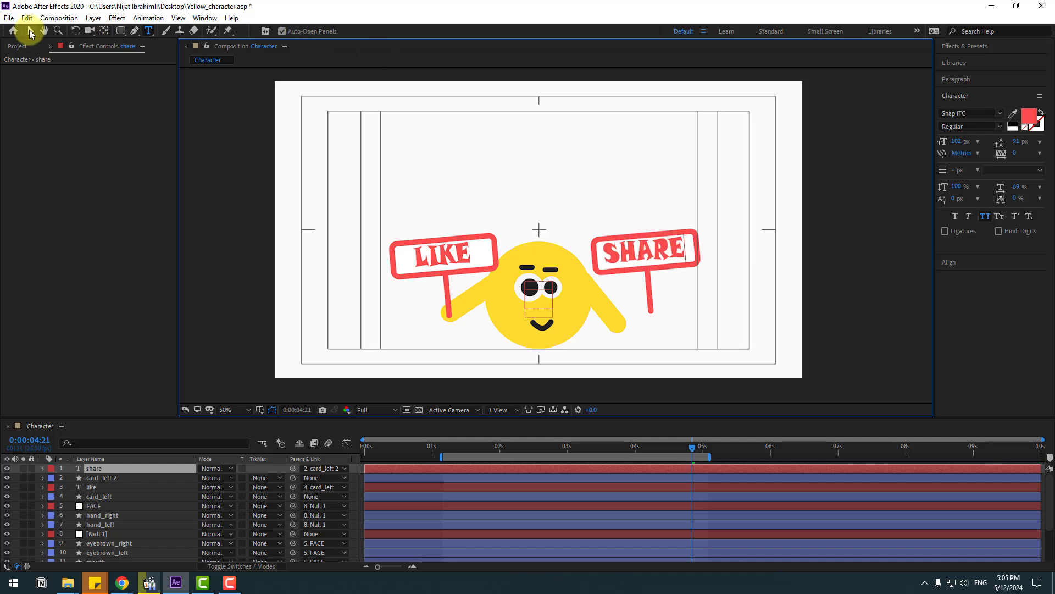
click(31, 32)
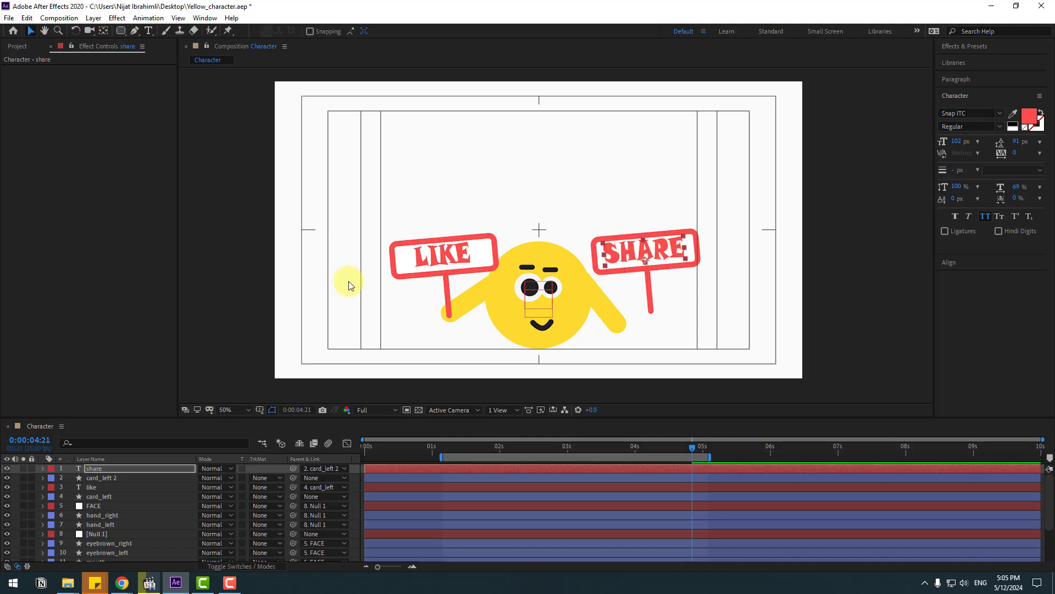
Rename the card_left 2 layer as card_right
click(107, 478)
key(Return)
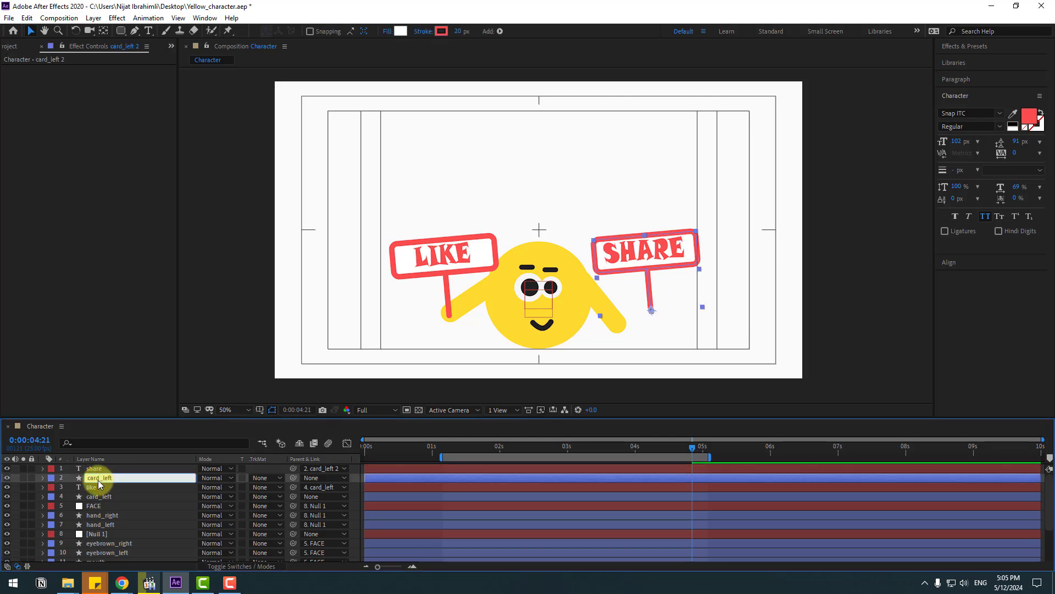
text(card_right)
key(Return)
Place the SHARE sign's handle end on the tip of the free arm and set card_right's Rotation to 25°
key(r)
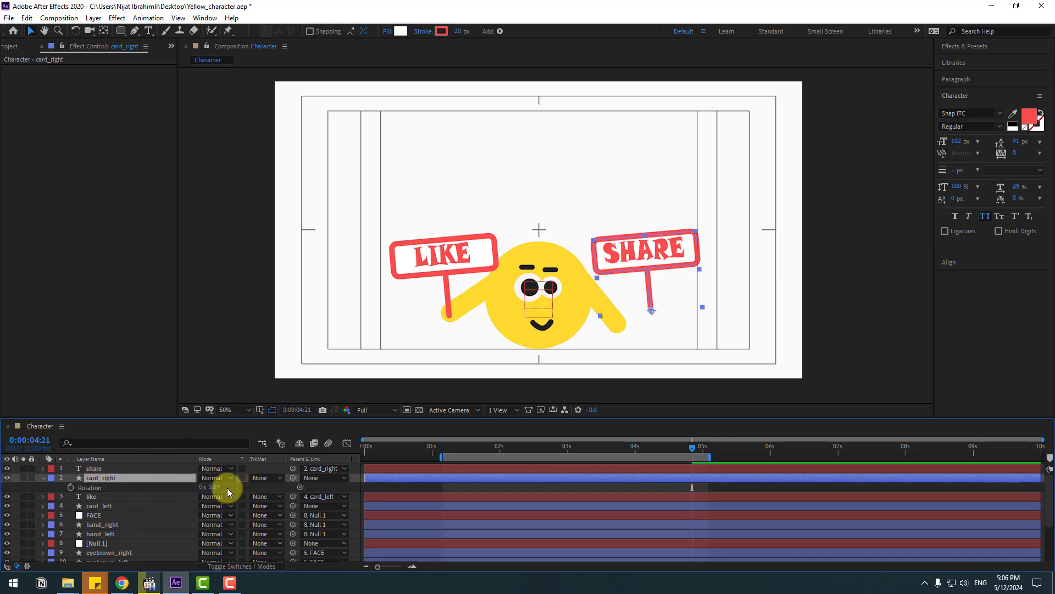
drag(213, 486, 227, 489)
click(647, 307)
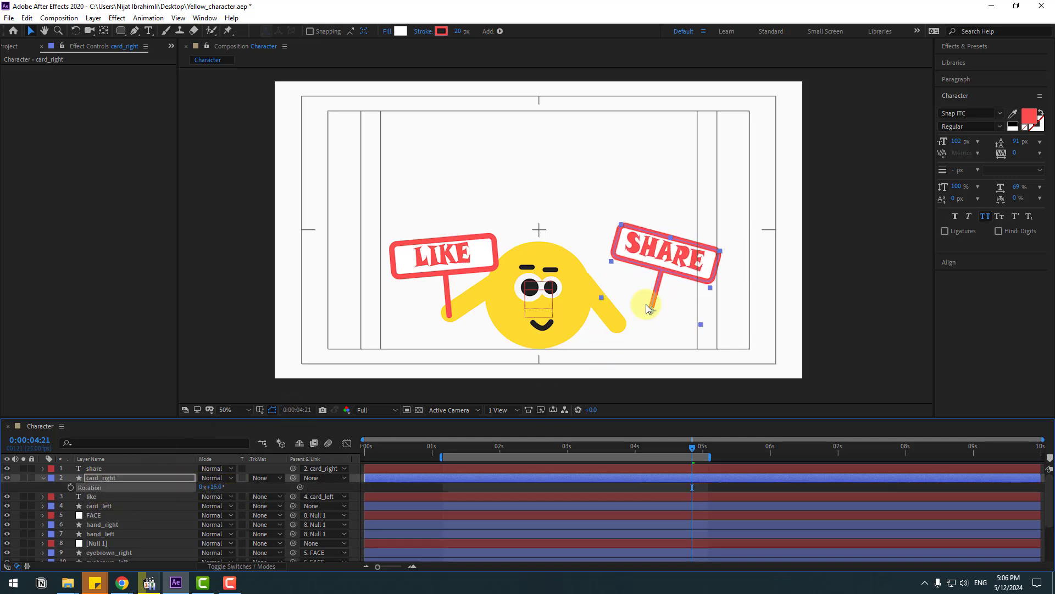
drag(664, 287, 632, 300)
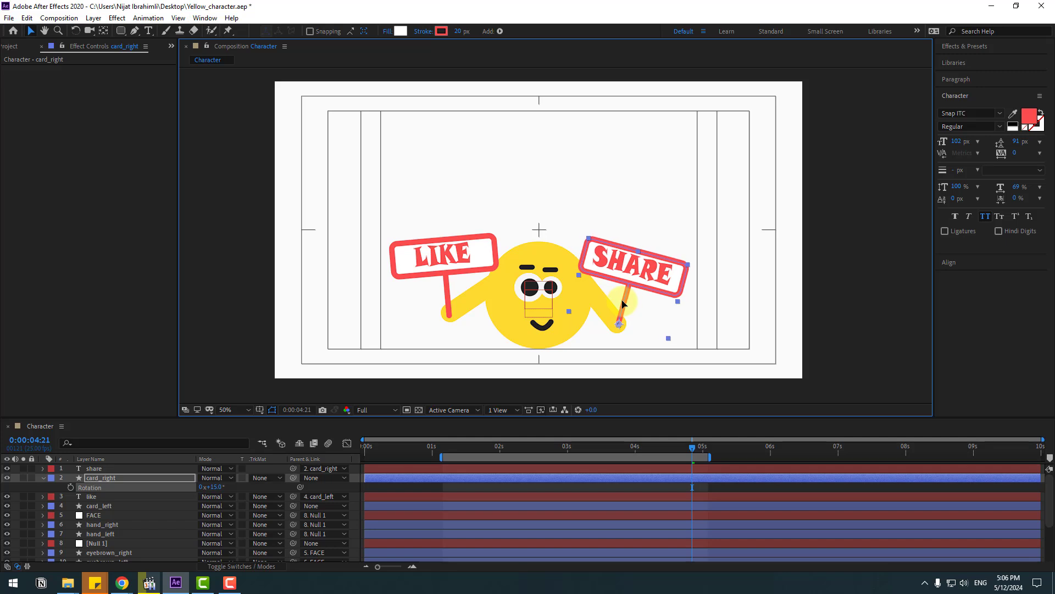
drag(215, 486, 220, 486)
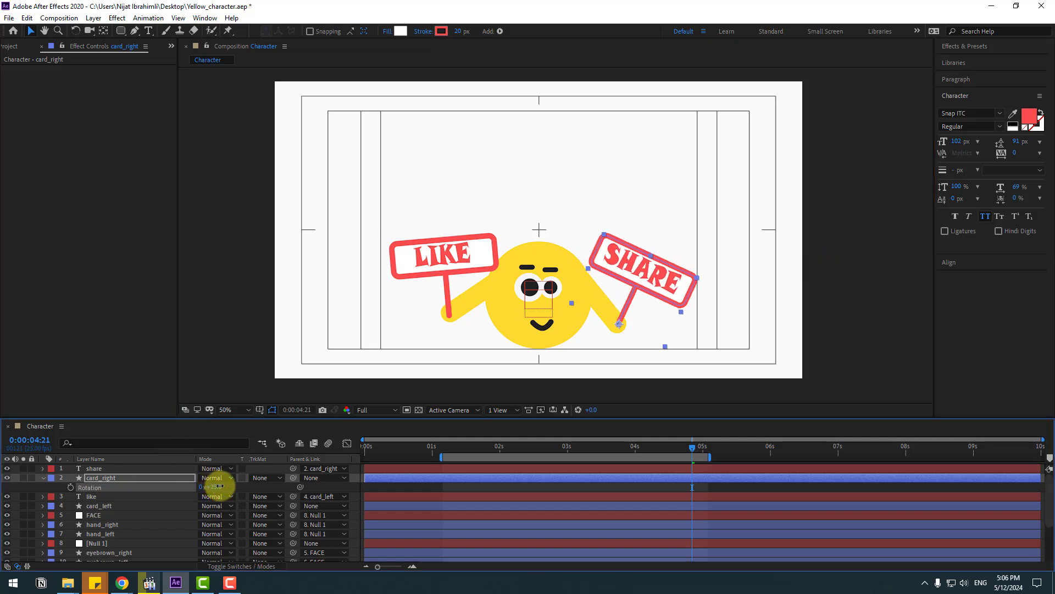
Set card_left's Rotation to -20° and save the project
click(97, 505)
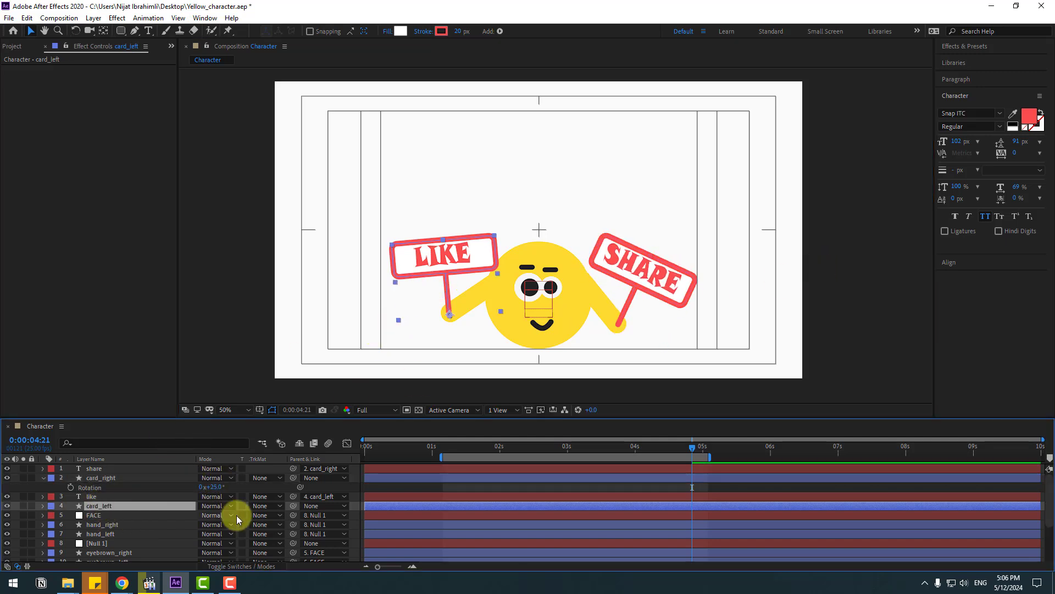
key(r)
drag(212, 515, 206, 515)
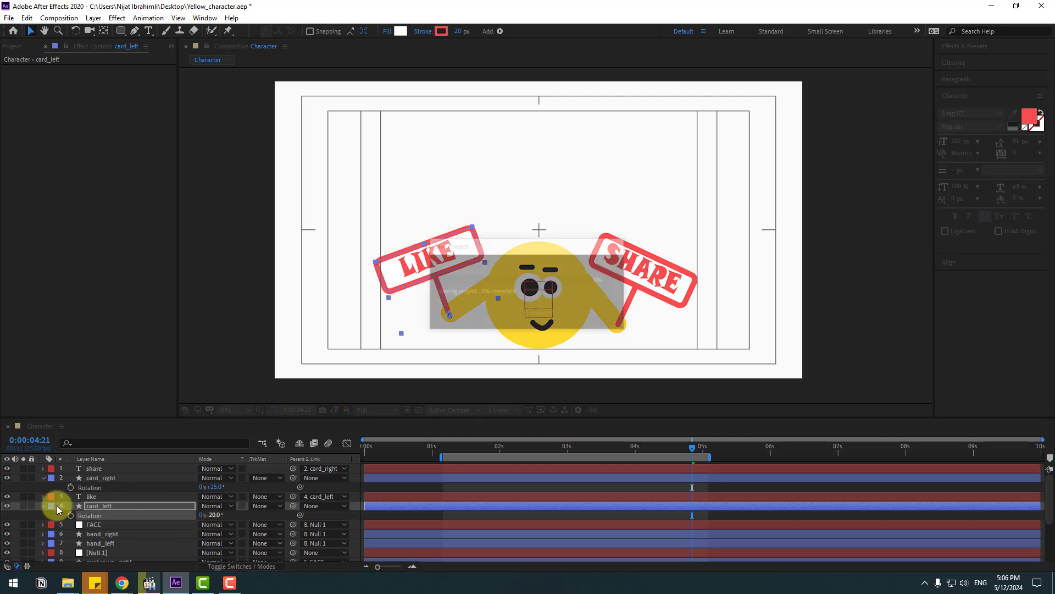
click(42, 478)
click(42, 497)
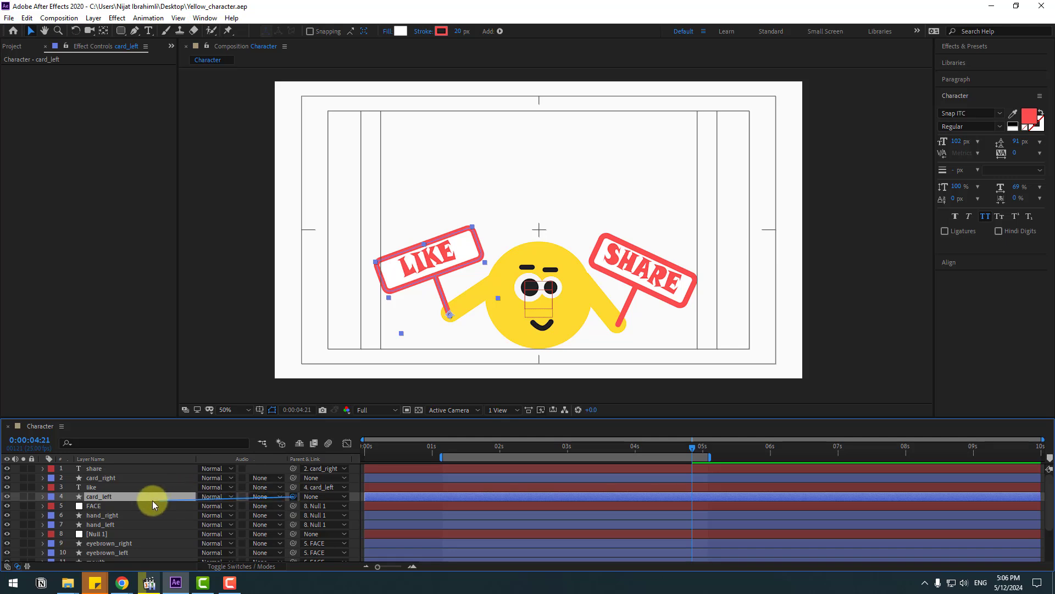
Parent card_left to hand_left and card_right to hand_right, and preview the animation from the start
drag(152, 501, 103, 523)
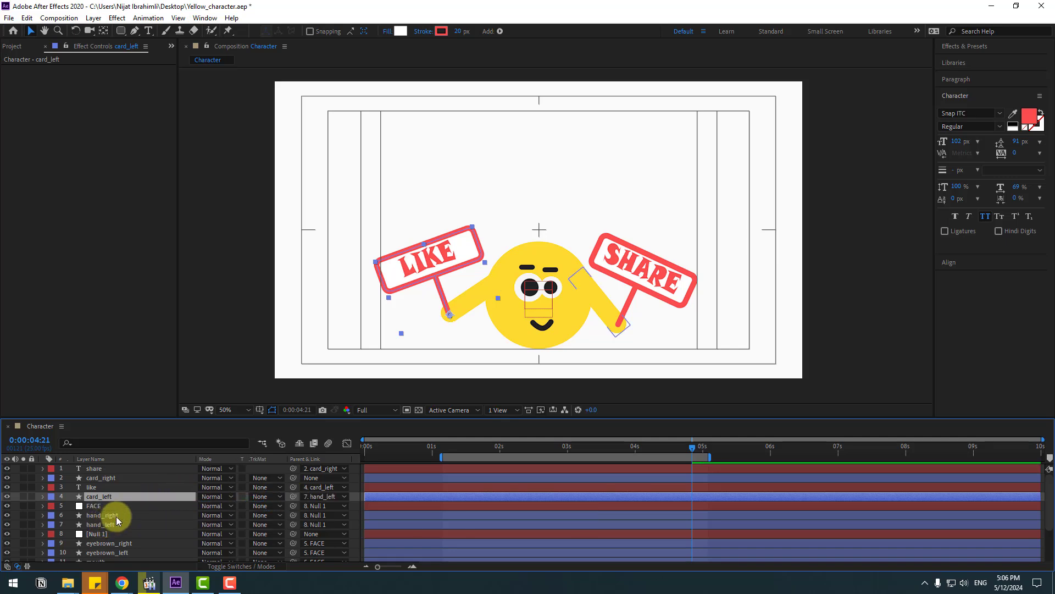
click(98, 480)
drag(294, 477, 146, 515)
drag(692, 447, 351, 451)
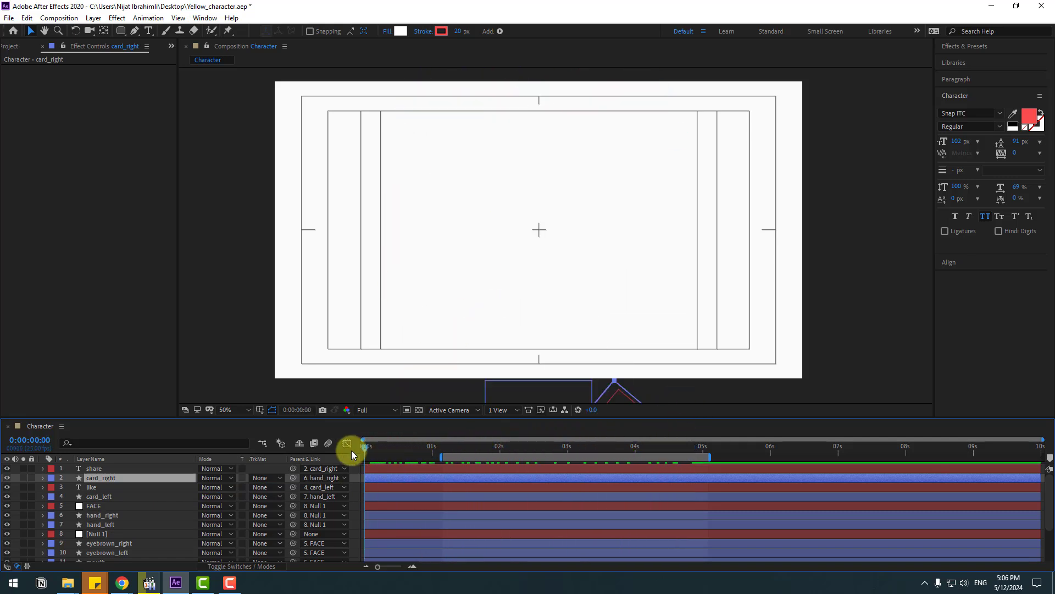
key(space)
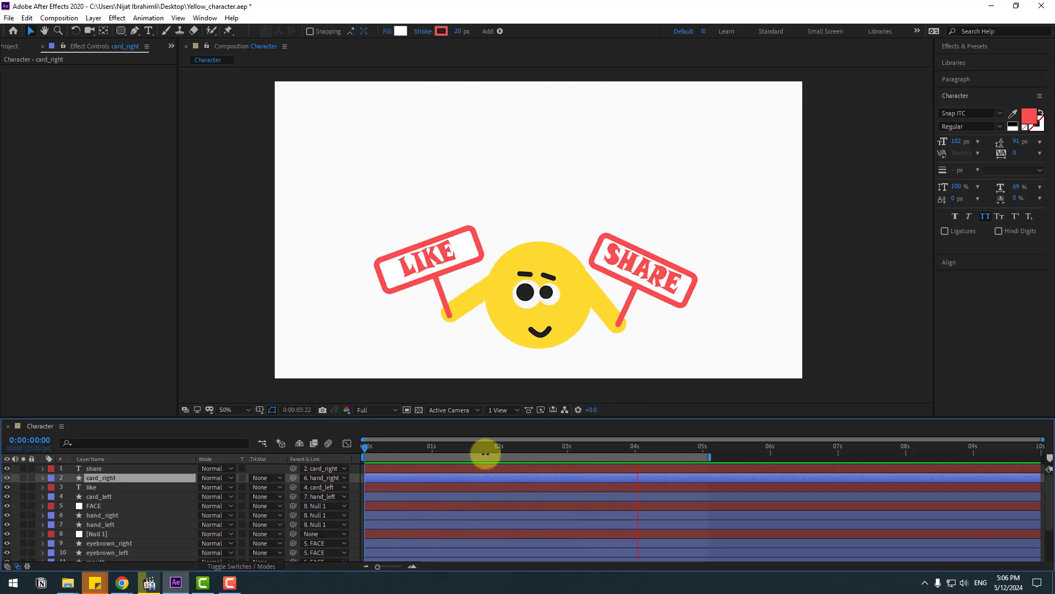
Add a Rotation keyframe to the hand_right layer at 0:00:01:15
drag(476, 448, 502, 449)
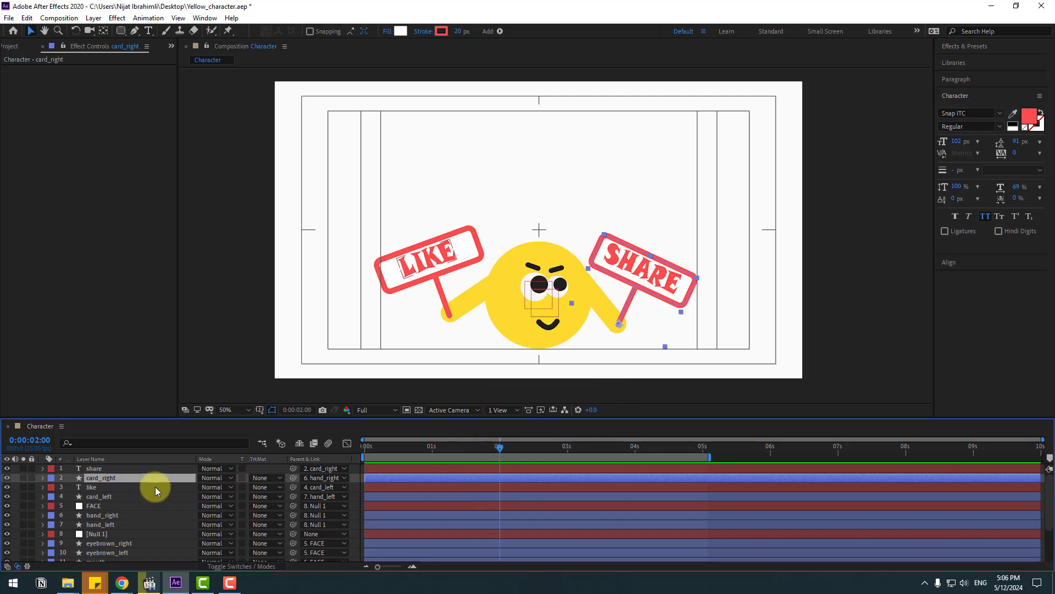
click(103, 517)
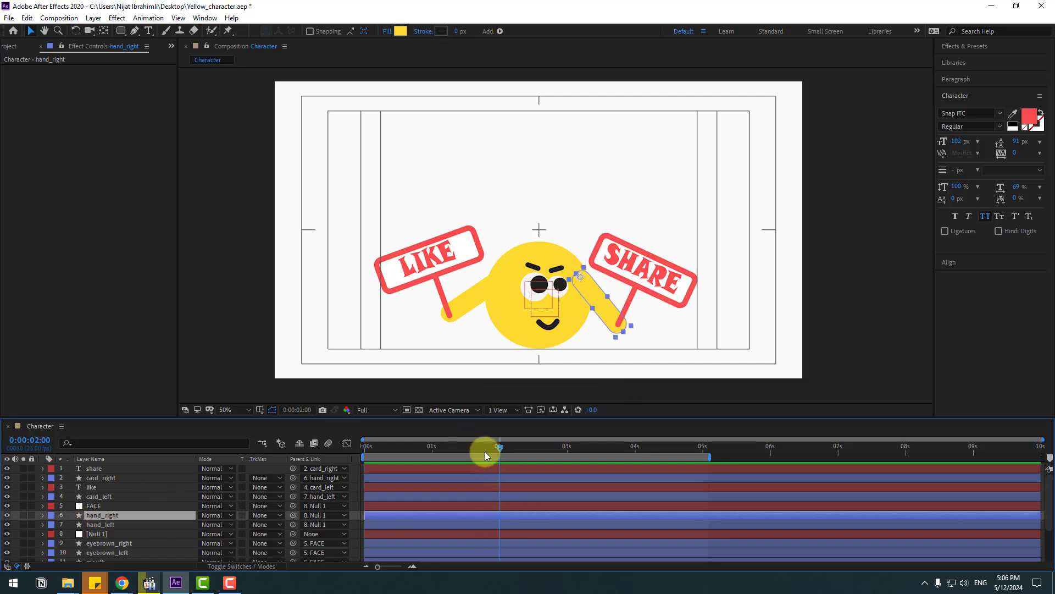
mouse_move(484, 451)
mouse_down()
mouse_move(421, 446)
mouse_move(473, 446)
mouse_up()
key(r)
click(15, 525)
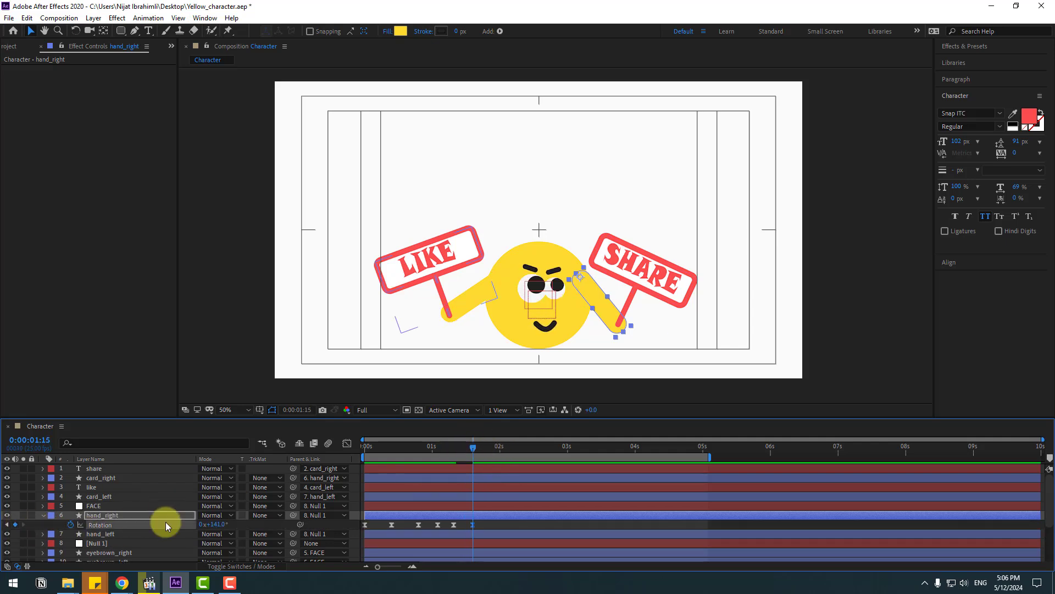
Wave the SHARE arm with hand_right Rotation keyframes every 10 frames from 0:00:02:00 to 0:00:05:05, ending at 79°, and preview it
key(shift+Page_Down)
mouse_move(222, 525)
mouse_down()
mouse_move(184, 519)
mouse_move(229, 525)
mouse_move(212, 524)
mouse_up()
key(shift+Page_Down)
key(shift+Page_Down)
key(shift+Page_Down)
key(shift+Page_Down)
key(shift+Page_Down)
key(shift+Page_Down)
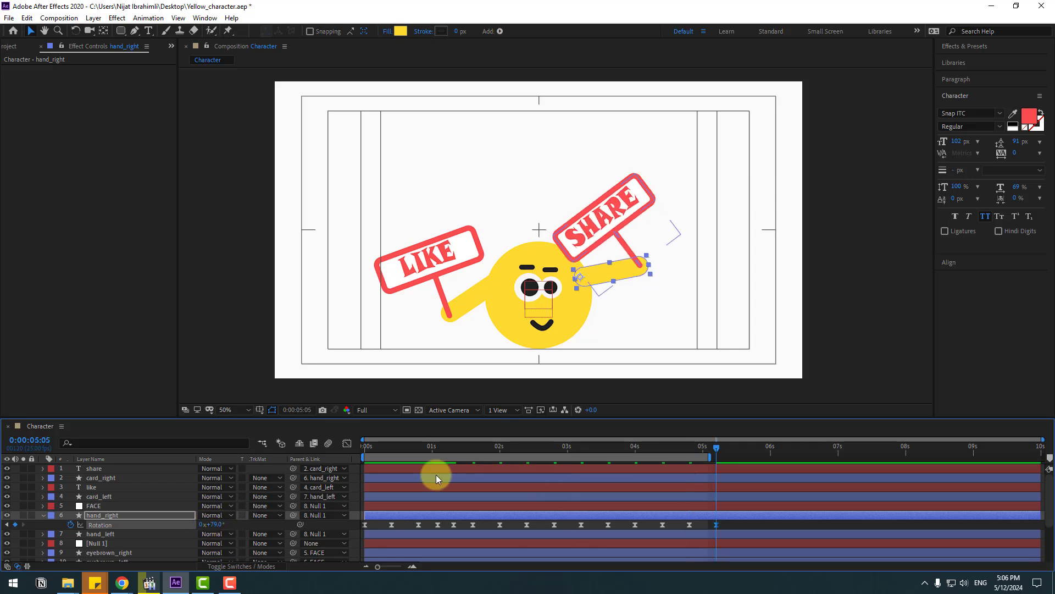
key(space)
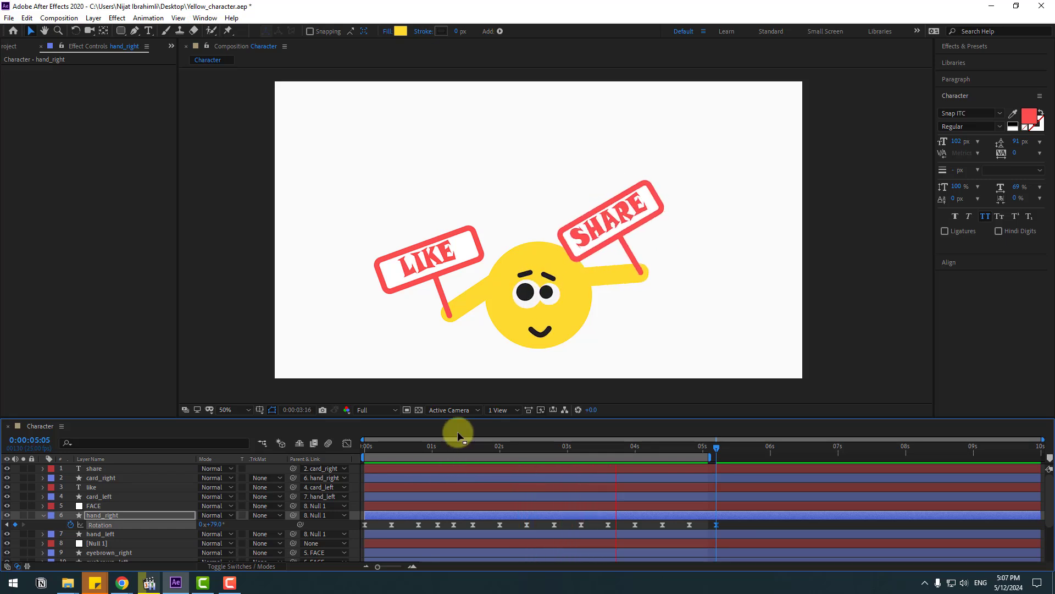
key(space)
Start keyframing card_right's Rotation at 0:00:01:15 with the value -116°
click(491, 447)
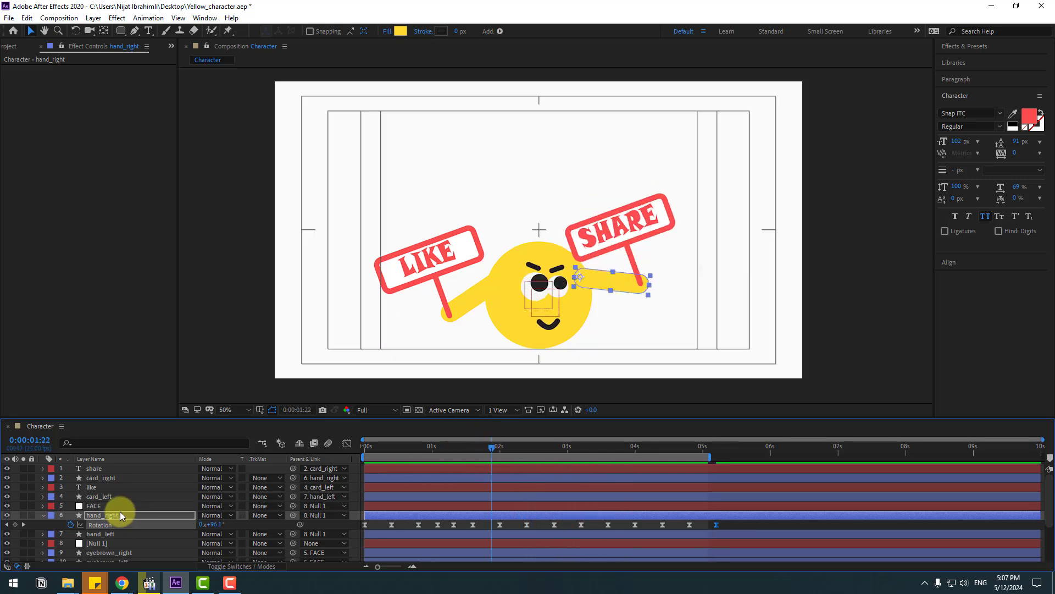
click(101, 478)
key(r)
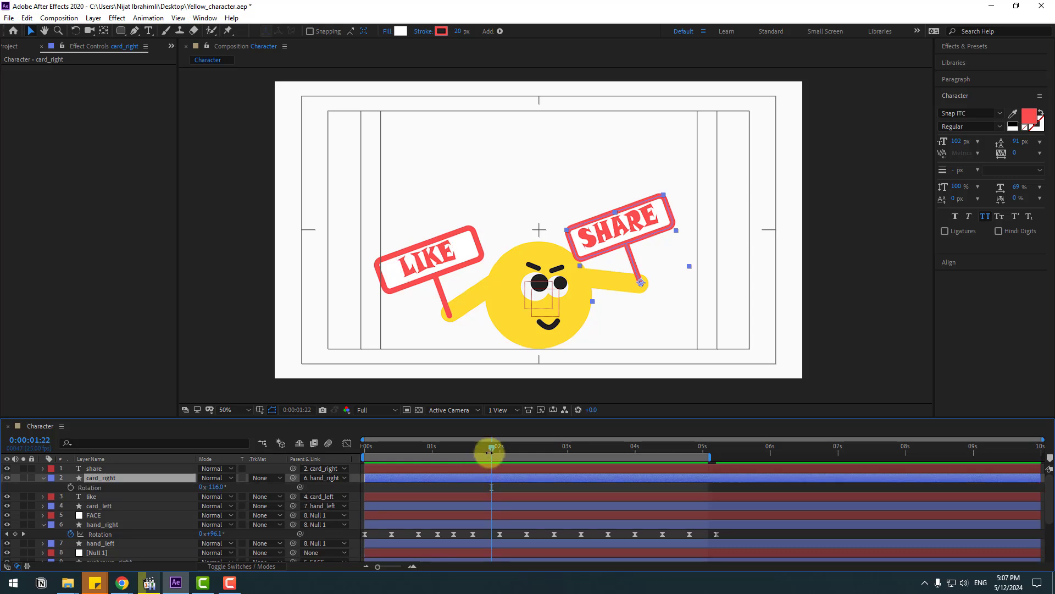
drag(499, 452, 472, 450)
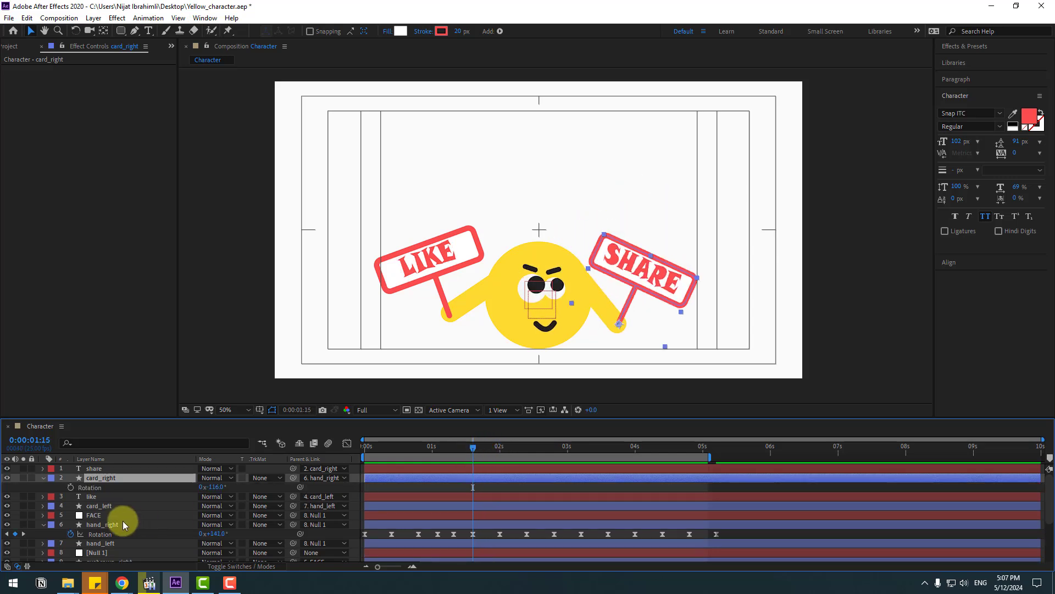
click(71, 487)
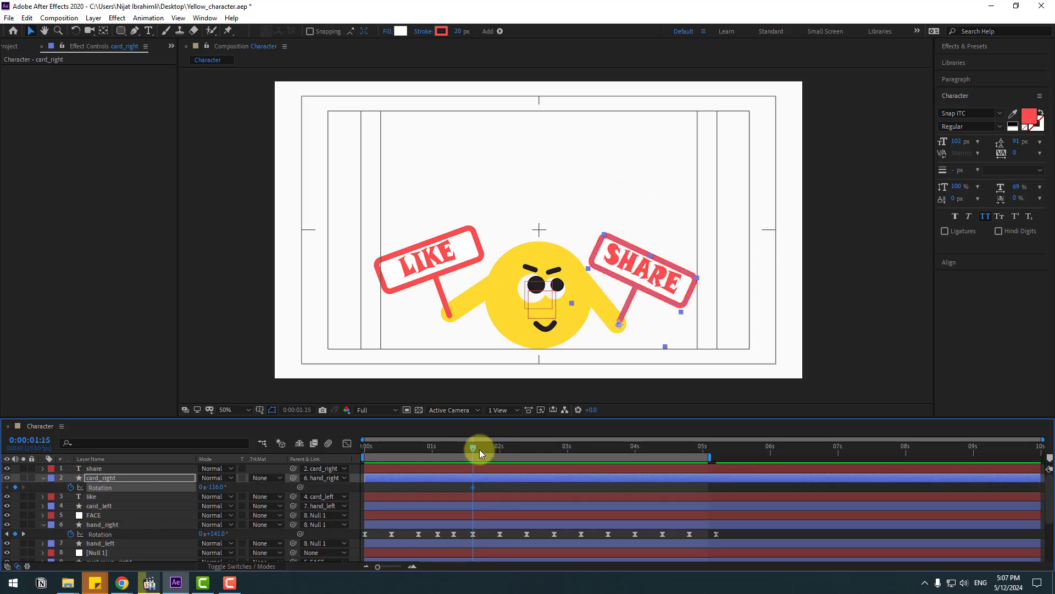
Swing the SHARE sign with card_right Rotation keyframes every 10 frames from 0:00:02:00 to 0:00:04:20, ending at -104°
key(shift+Page_Down)
mouse_move(212, 488)
mouse_down()
mouse_move(247, 488)
mouse_move(198, 488)
mouse_move(225, 487)
mouse_move(213, 486)
mouse_up()
key(shift+Page_Down)
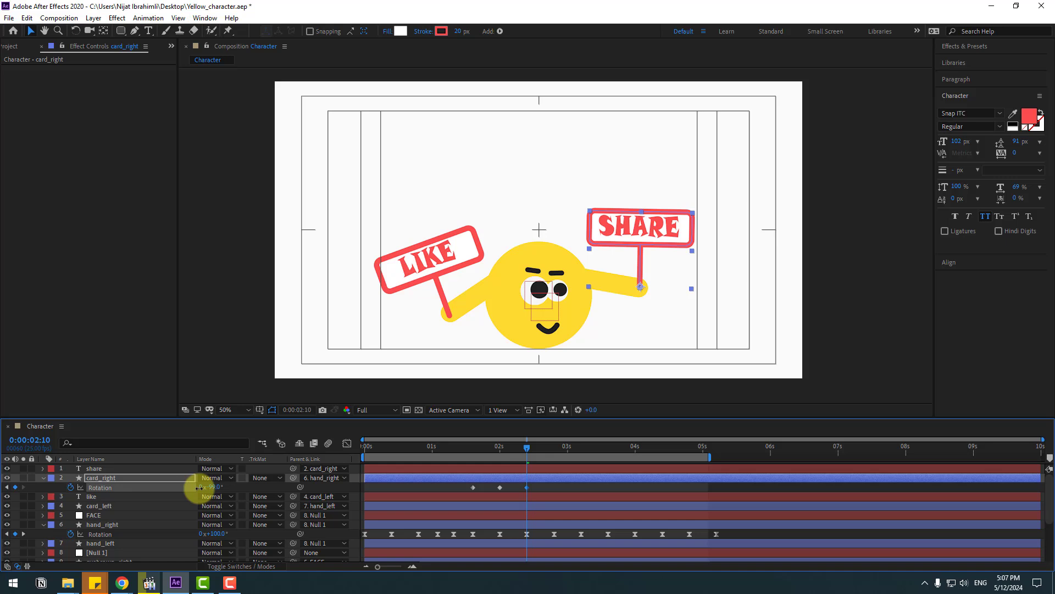
key(shift+Page_Down)
key(shift+Page_Down)
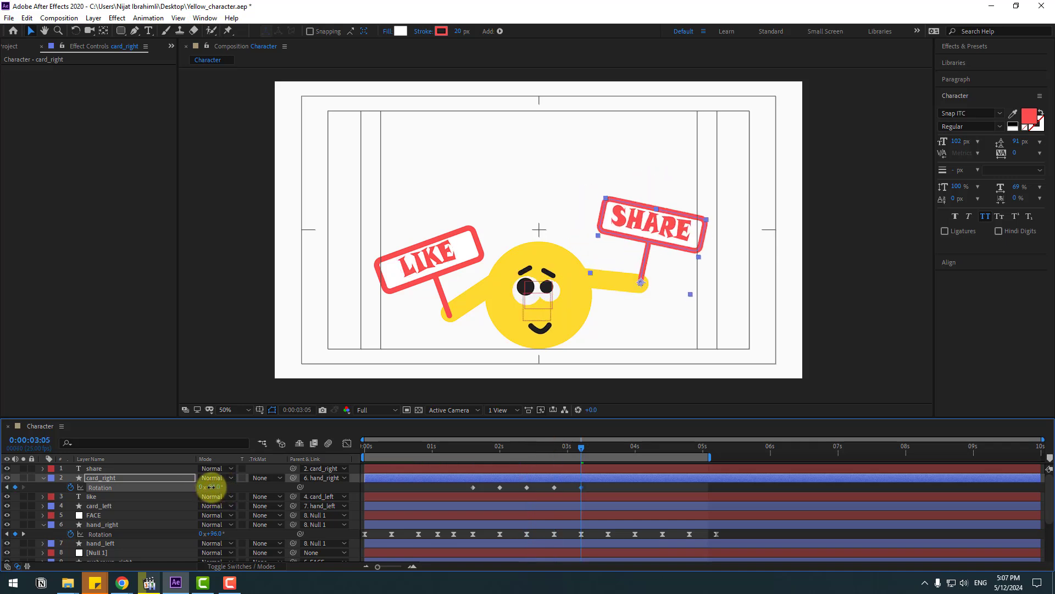
key(shift+Page_Down)
key(shift+Page_Down)
key(shift+Page_Down)
key(shift+Page_Down)
key(shift+Page_Down)
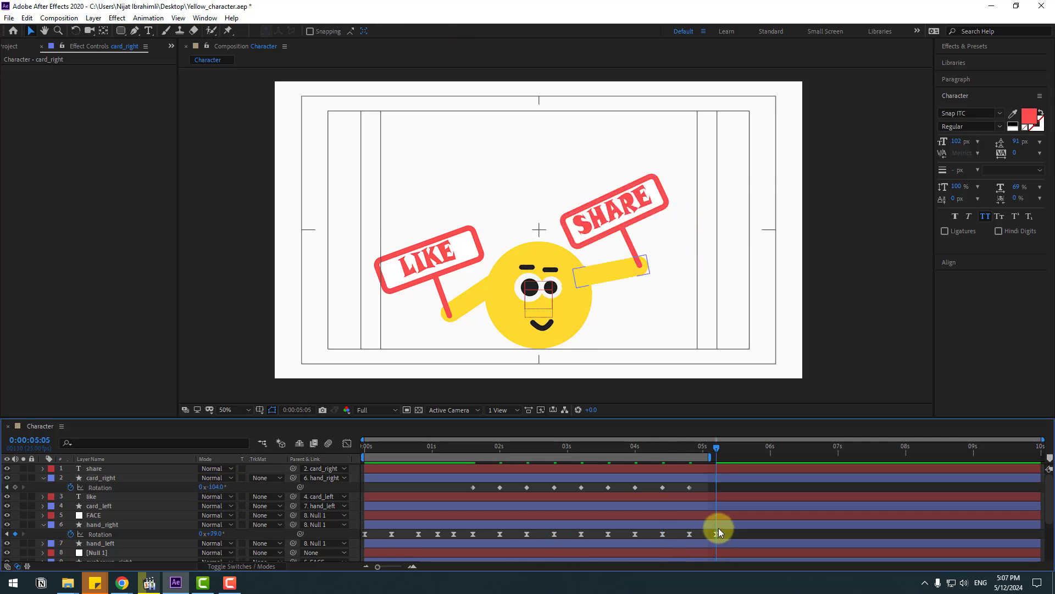
Apply Easy Ease to all of card_right's Rotation keyframes and preview the animation
drag(688, 487, 466, 496)
right_click(472, 487)
mouse_move(538, 480)
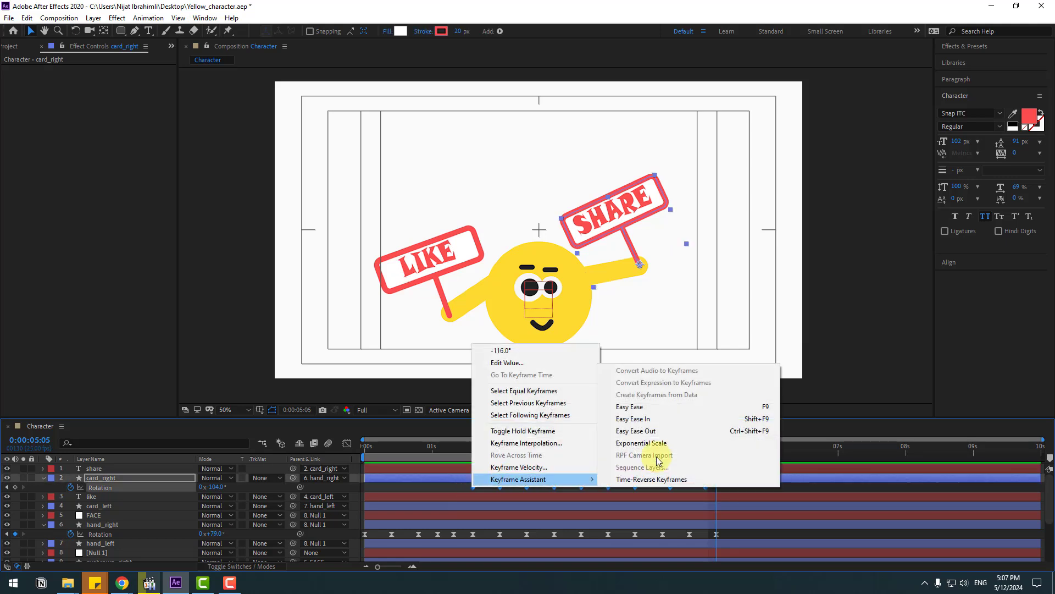
click(650, 401)
key(space)
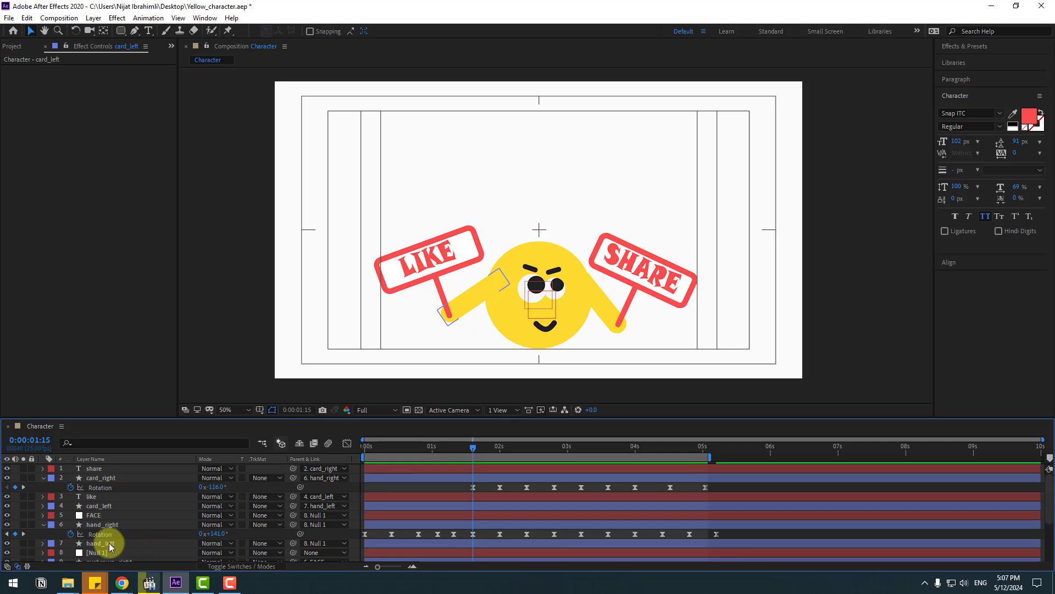
Add a Rotation keyframe to hand_left at 0:00:01:15, keeping its value of -124°
click(109, 542)
scroll(483, 456, down, 1)
scroll(500, 486, up, 2)
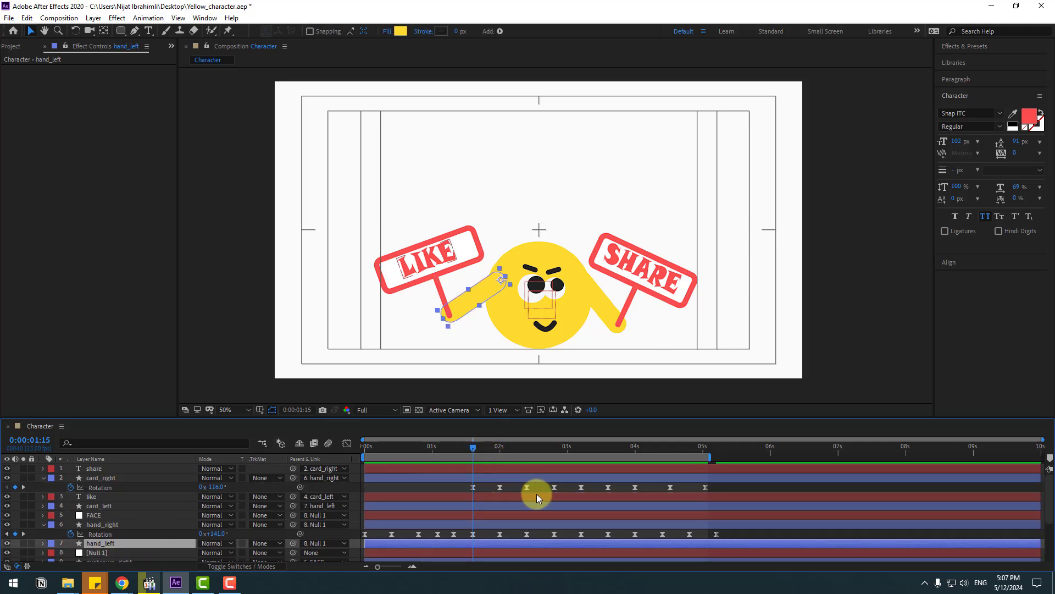
key(r)
scroll(536, 492, down, 2)
drag(479, 441, 473, 448)
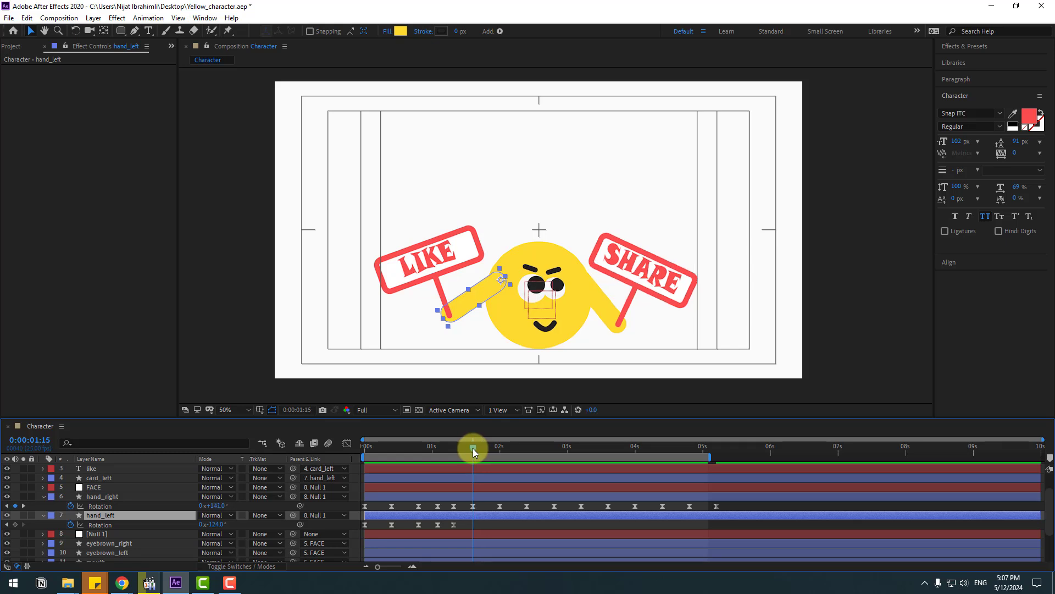
click(16, 524)
click(24, 506)
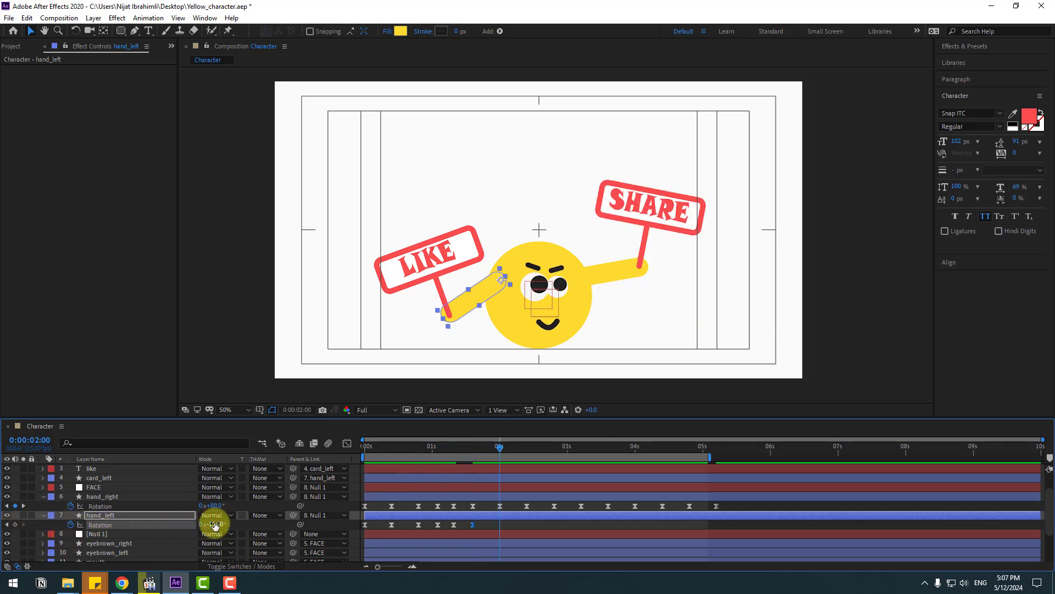
Wave the LIKE arm with hand_left Rotation keyframes every 10 frames from 0:00:02:00 to 0:00:05:05, ending at -77°
drag(212, 525, 241, 519)
key(space)
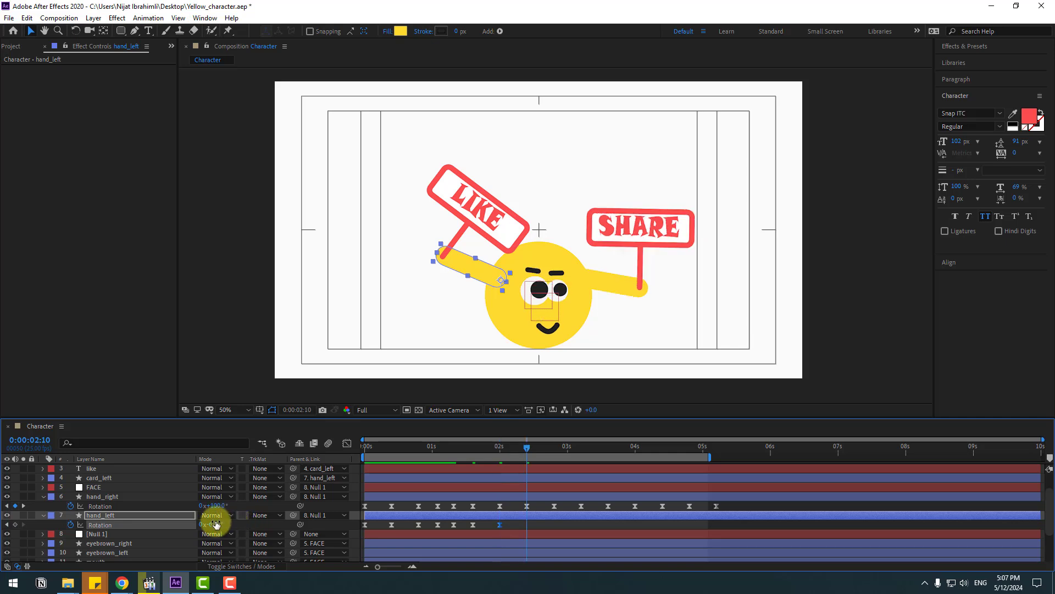
drag(207, 525, 237, 523)
key(k)
key(shift+Page_Down)
key(shift+Page_Down)
key(shift+Page_Down)
key(shift+Page_Down)
key(shift+Page_Down)
key(shift+Page_Down)
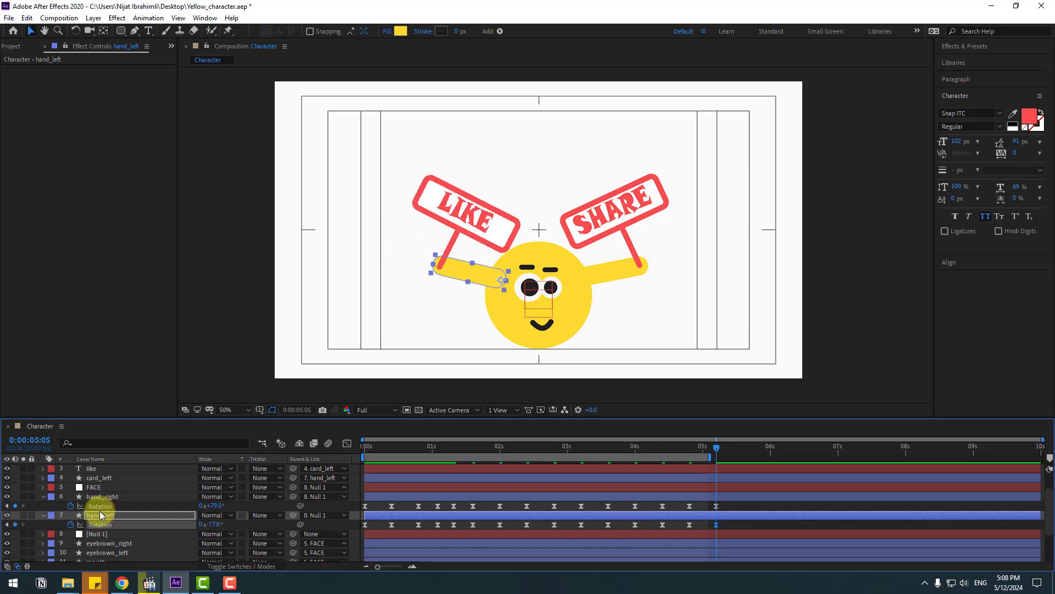
Start keyframing card_left's Rotation at 0:00:01:15 with the value 104°
scroll(100, 515, up, 1)
click(98, 506)
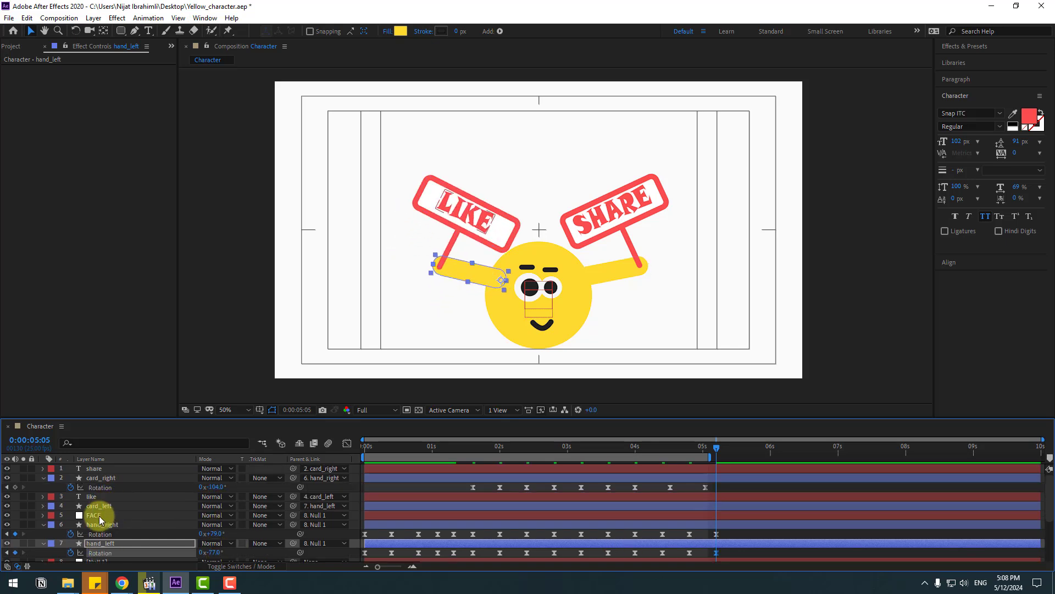
drag(592, 452, 473, 447)
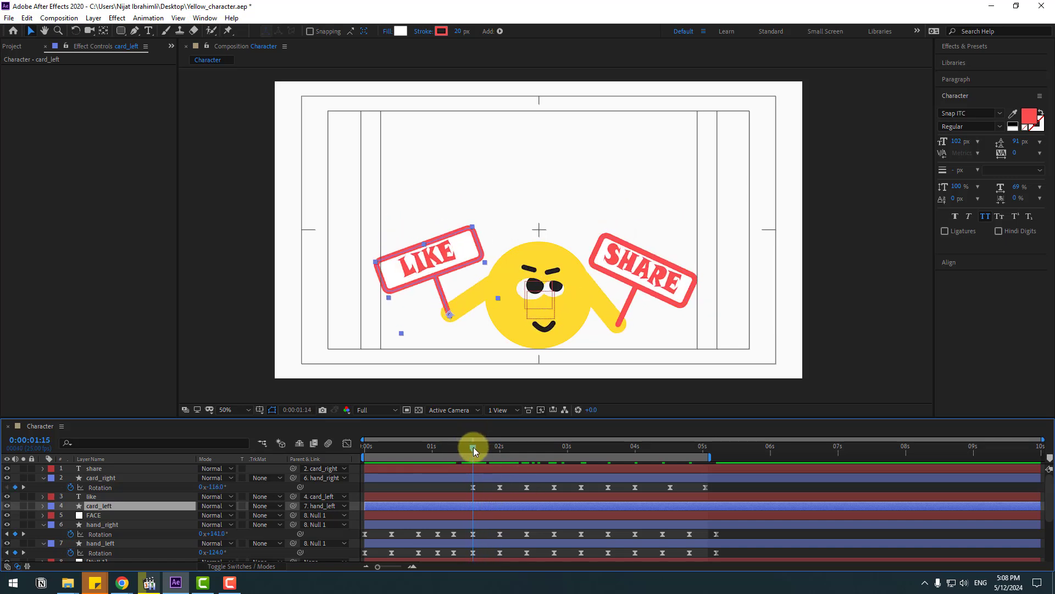
key(r)
click(243, 531)
click(54, 511)
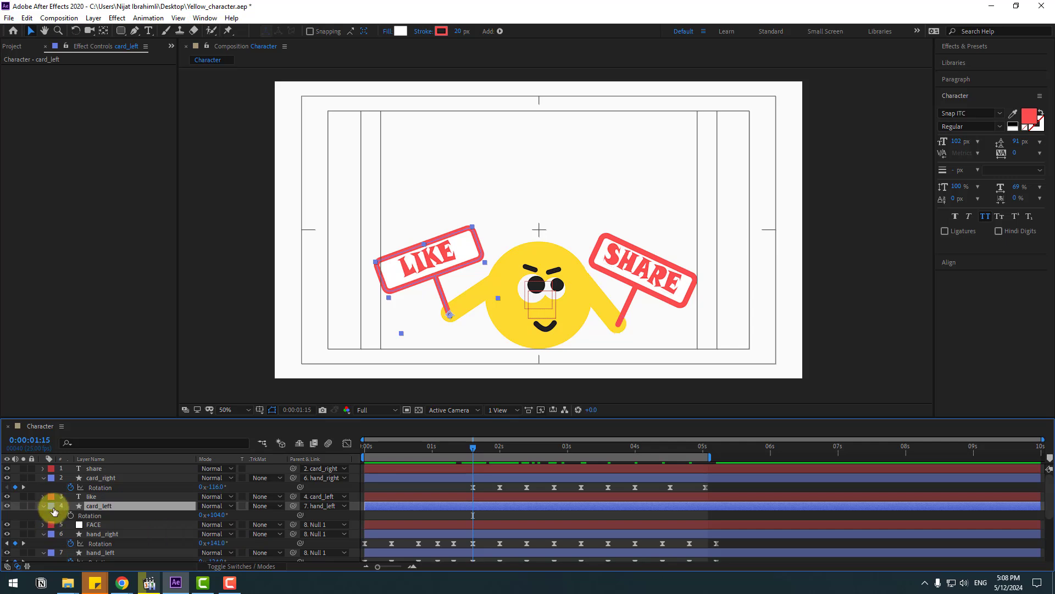
Swing the LIKE sign with card_left Rotation keyframes every 10 frames from 0:00:02:00 to 0:00:05:05, ending at 53°
key(shift+Page_Down)
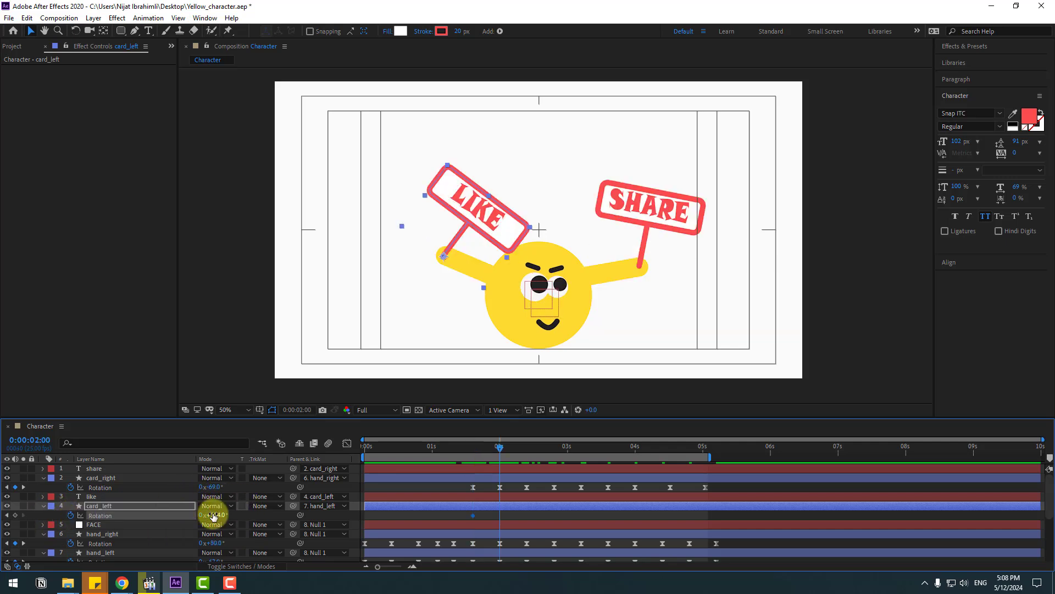
drag(214, 515, 242, 522)
key(shift+Page_Down)
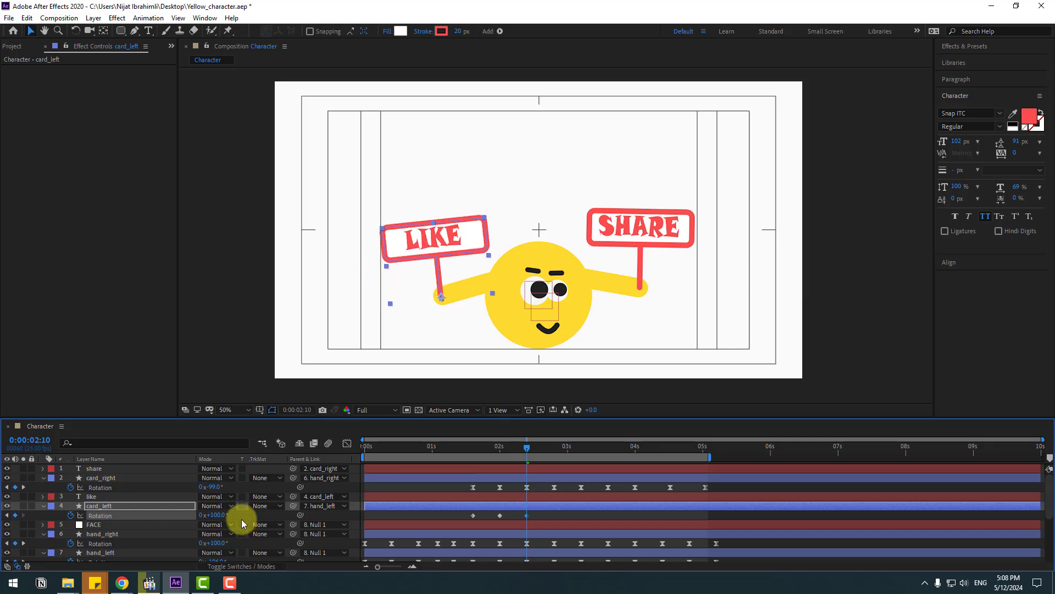
key(shift+Page_Down)
key(shift+Page_Down)
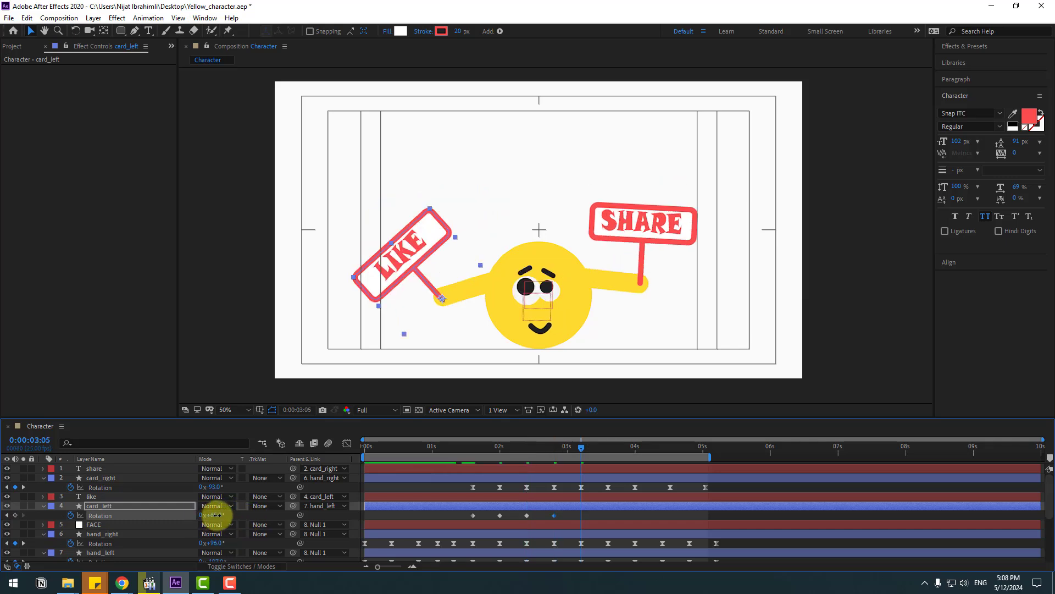
mouse_move(215, 520)
mouse_down()
mouse_move(205, 515)
mouse_move(228, 516)
mouse_move(208, 515)
mouse_up()
key(shift+Page_Down)
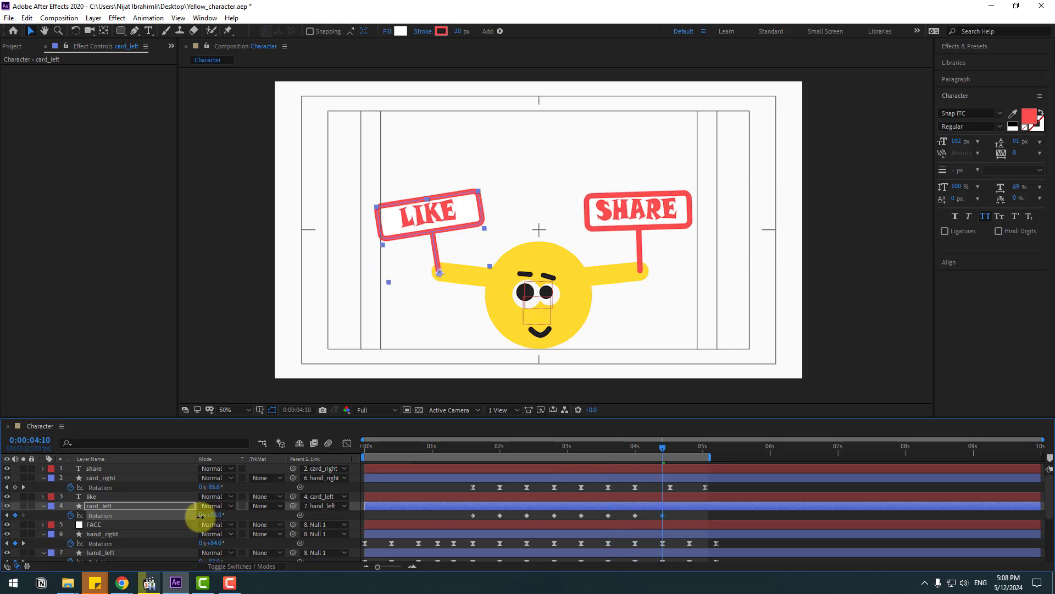
key(shift+Page_Down)
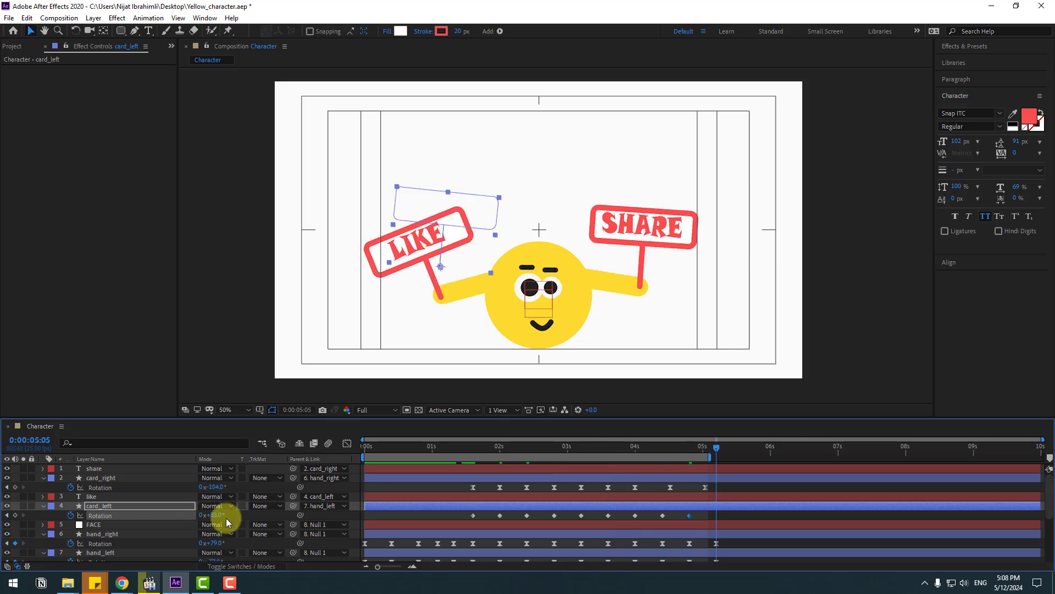
drag(228, 522, 204, 515)
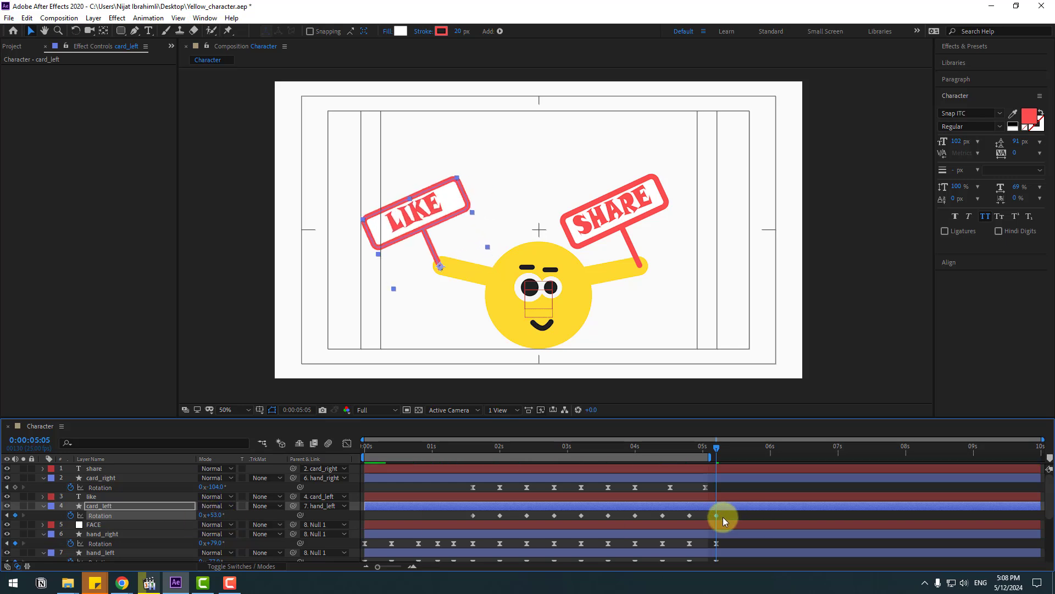
Apply Easy Ease to all of card_left's Rotation keyframes and preview the animation
drag(494, 519, 472, 518)
right_click(472, 517)
mouse_move(476, 513)
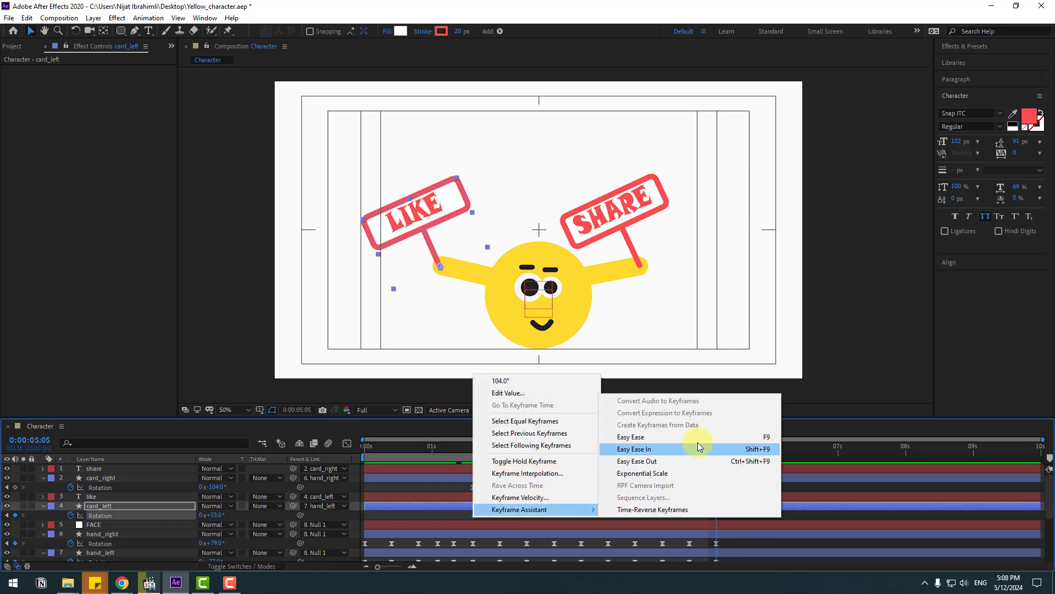
click(698, 442)
key(space)
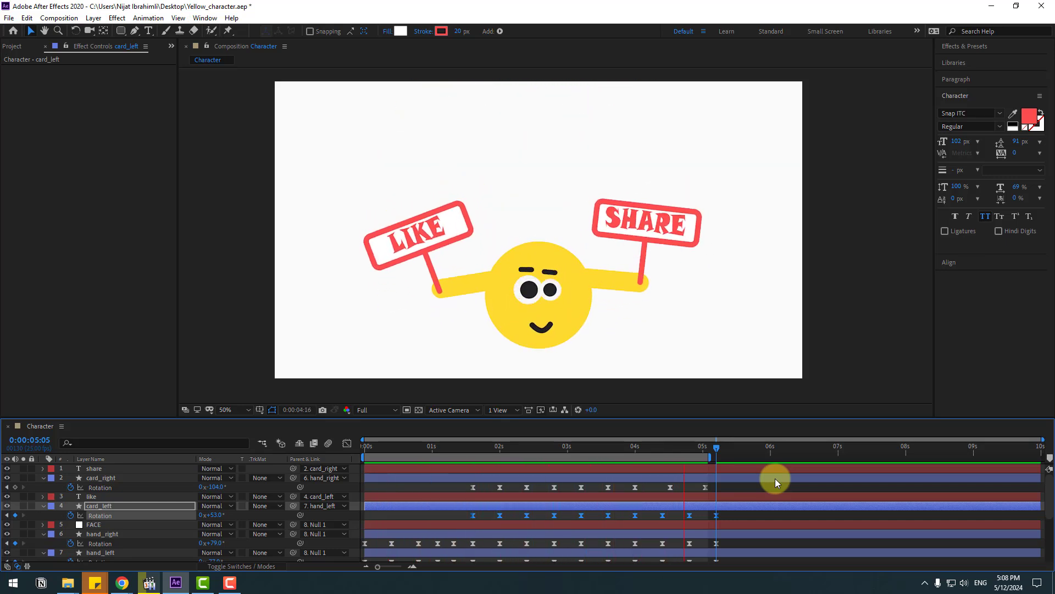
click(763, 486)
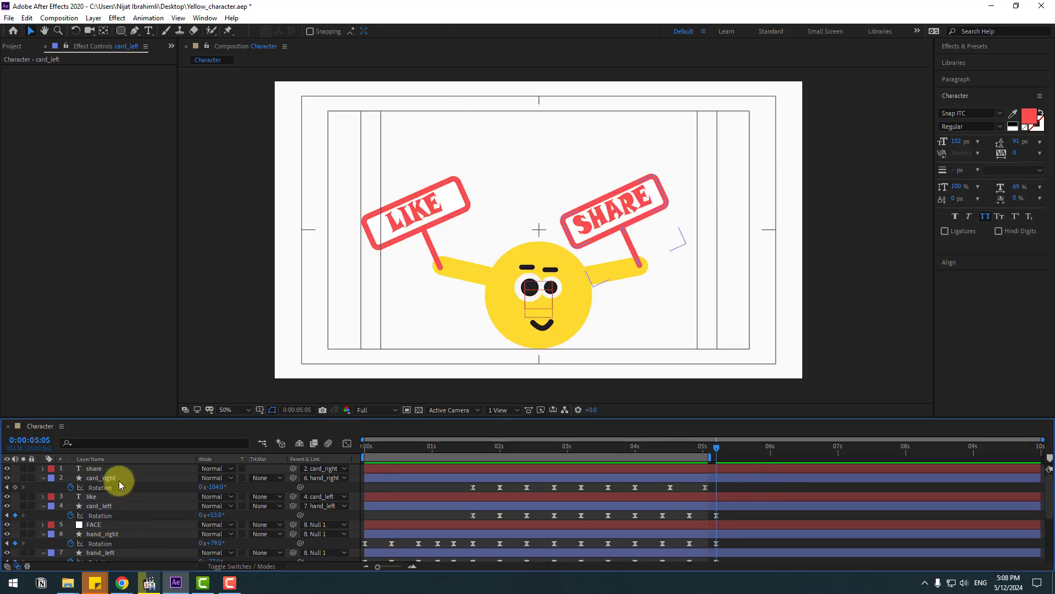
Collapse the Rotation properties of the card_right, card_left, hand_right and hand_left layers
click(43, 478)
click(44, 498)
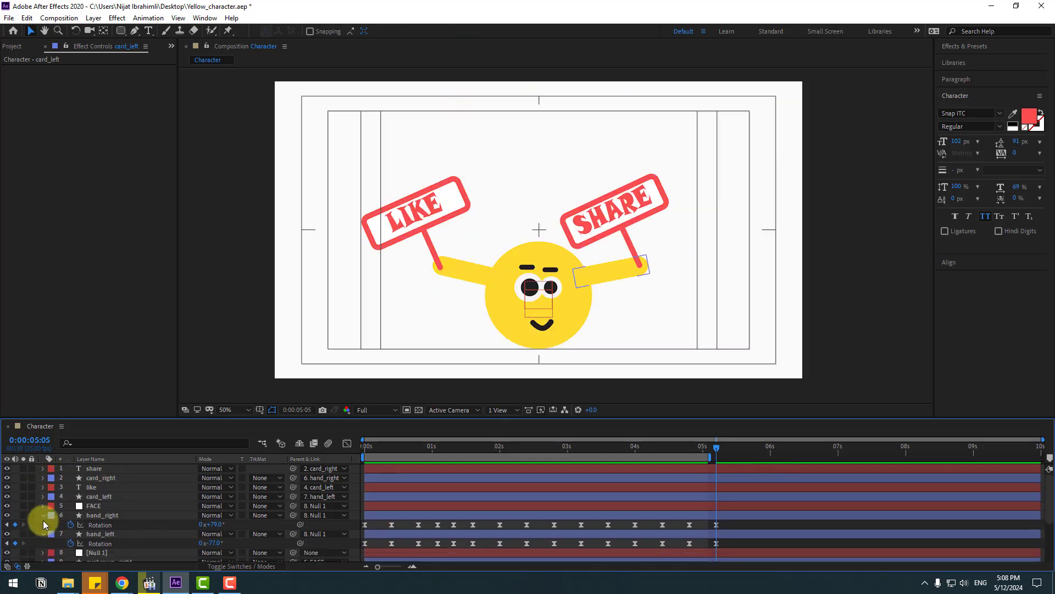
click(43, 517)
click(44, 529)
scroll(98, 530, down, 2)
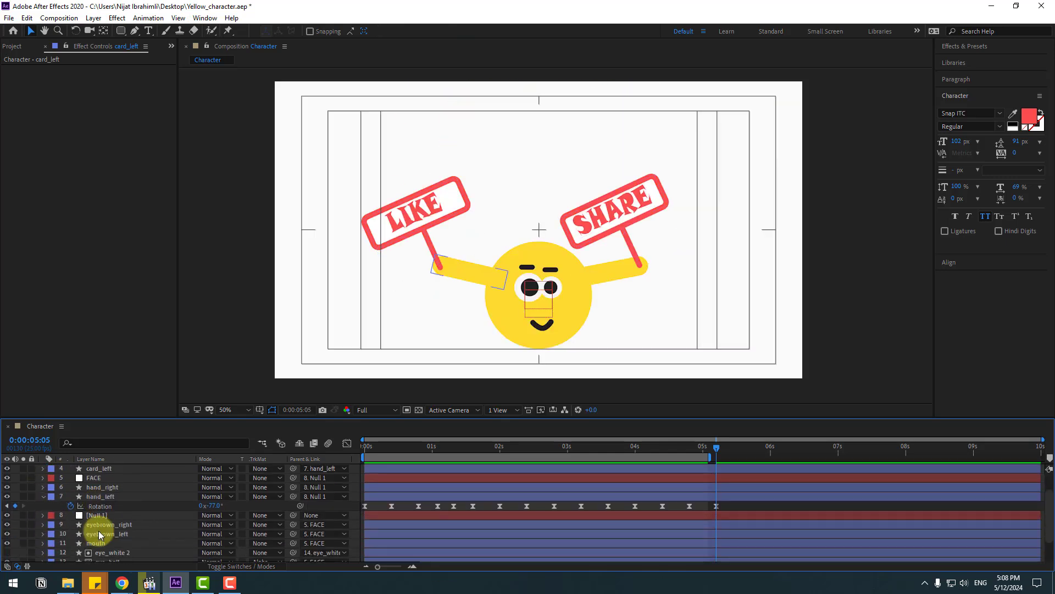
click(44, 496)
Draw a wide, flat ellipse above the character as a new shape layer and set its stroke width to 0 px
drag(123, 38, 139, 55)
click(186, 55)
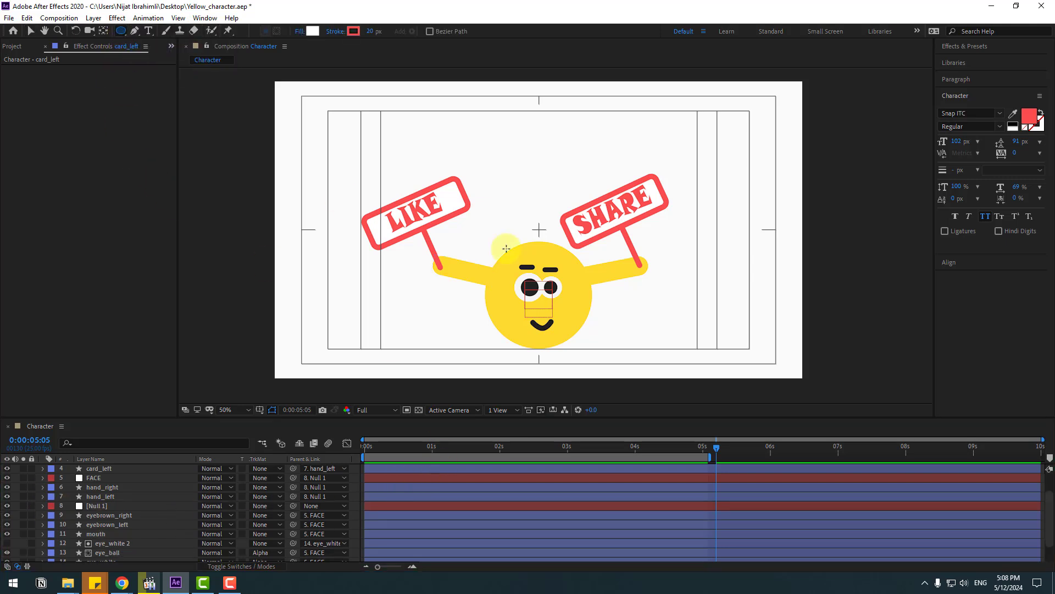
drag(469, 128, 583, 145)
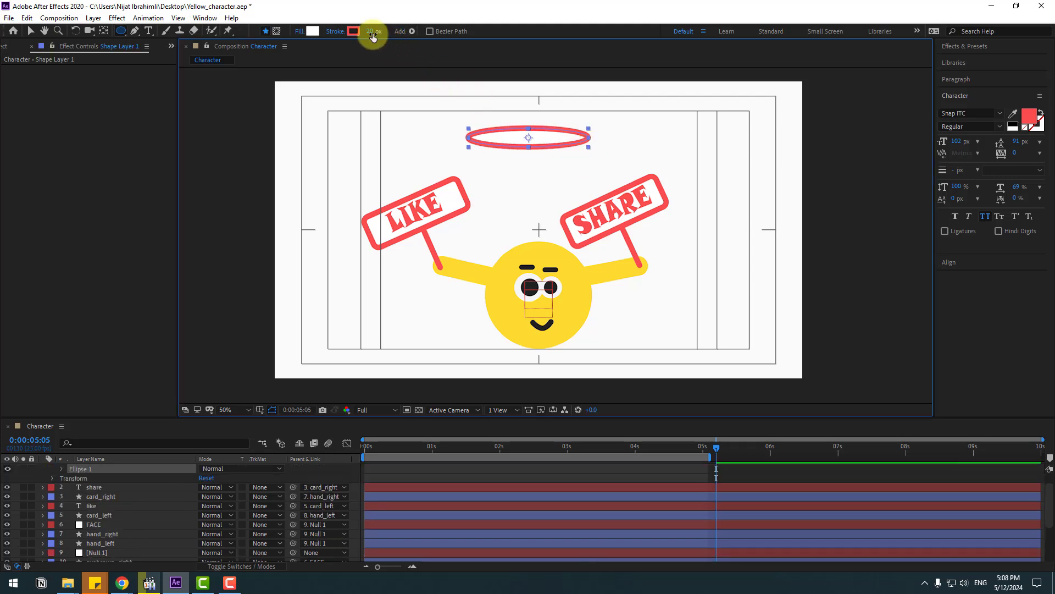
mouse_move(373, 37)
mouse_down()
mouse_move(377, 29)
mouse_move(341, 50)
mouse_up()
Set the ellipse's fill color to light gray E0E0E0
click(314, 33)
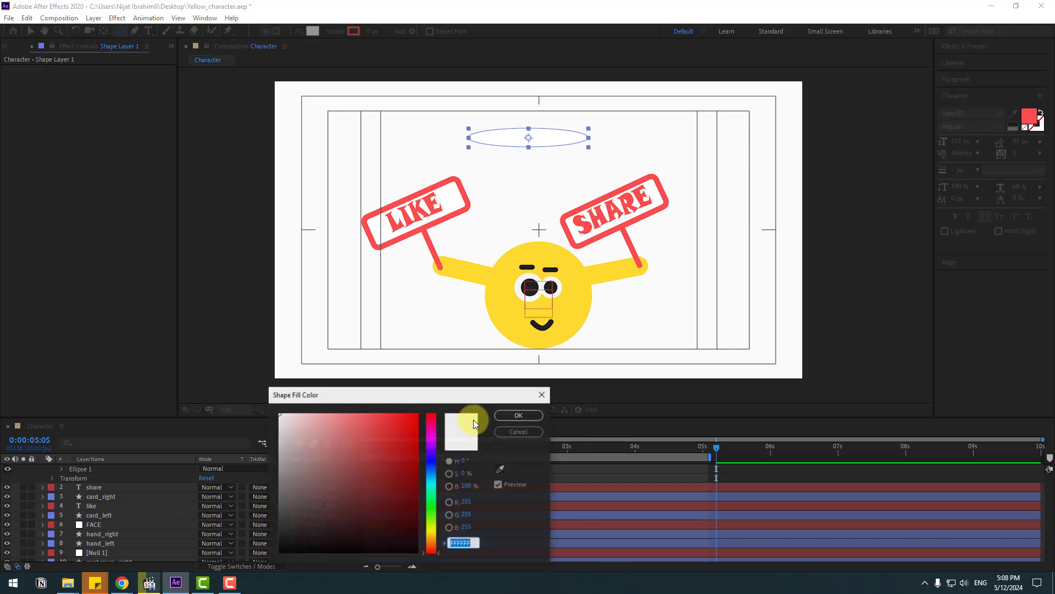
drag(366, 512, 242, 432)
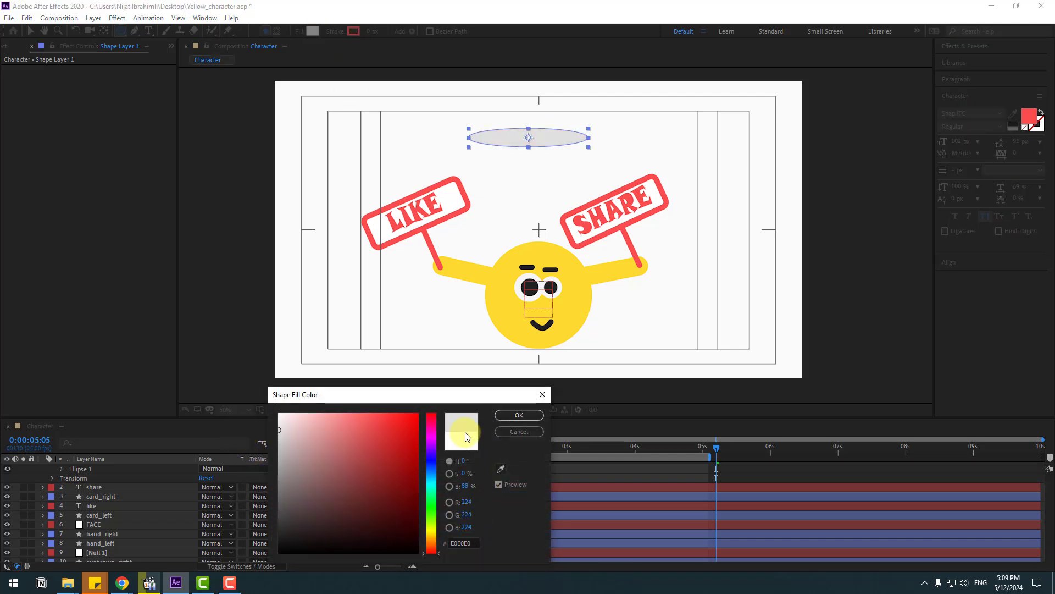
click(519, 415)
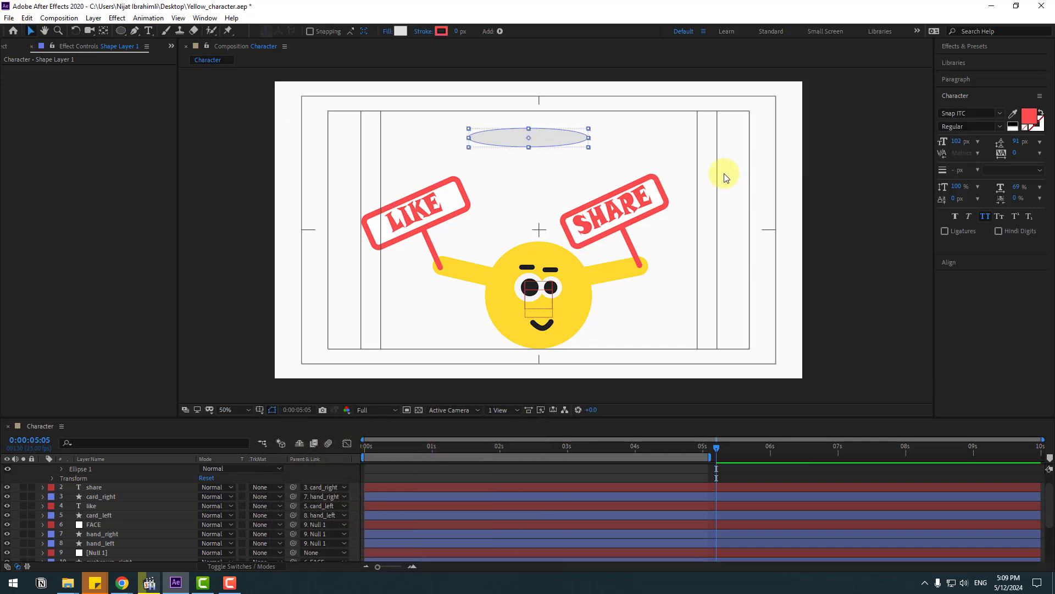
click(869, 145)
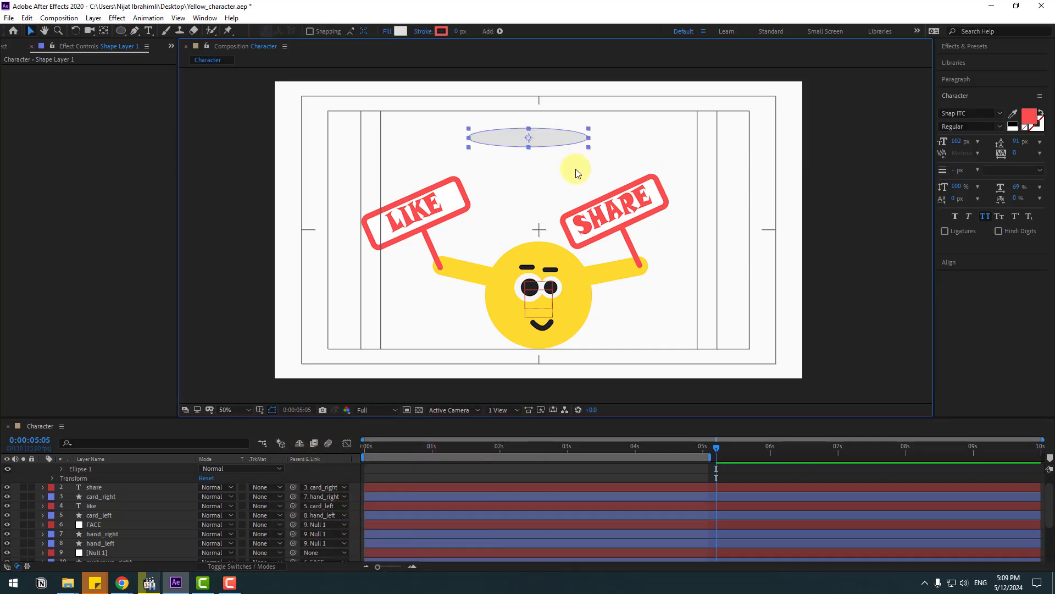
Position the gray ellipse under the character's base as a shadow and place Shape Layer 1 between the body and BG layers
drag(547, 136, 558, 349)
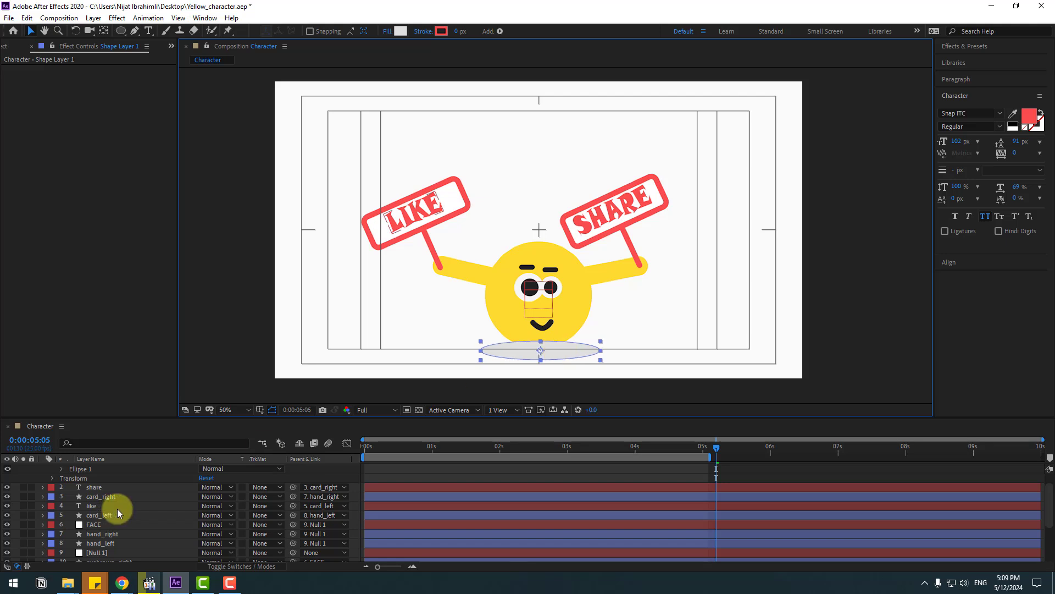
drag(239, 418, 238, 308)
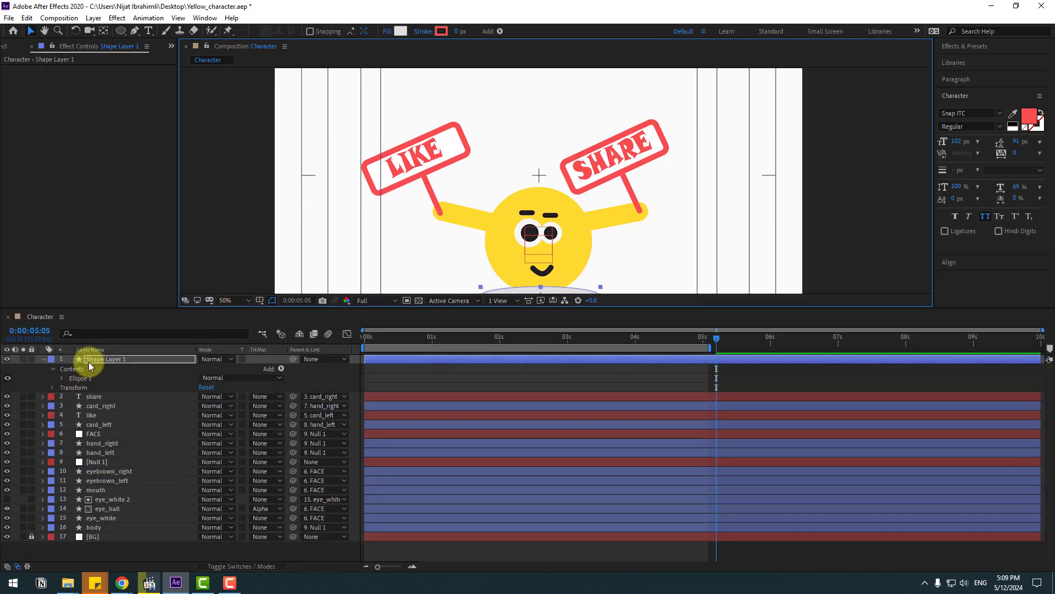
drag(91, 359, 114, 529)
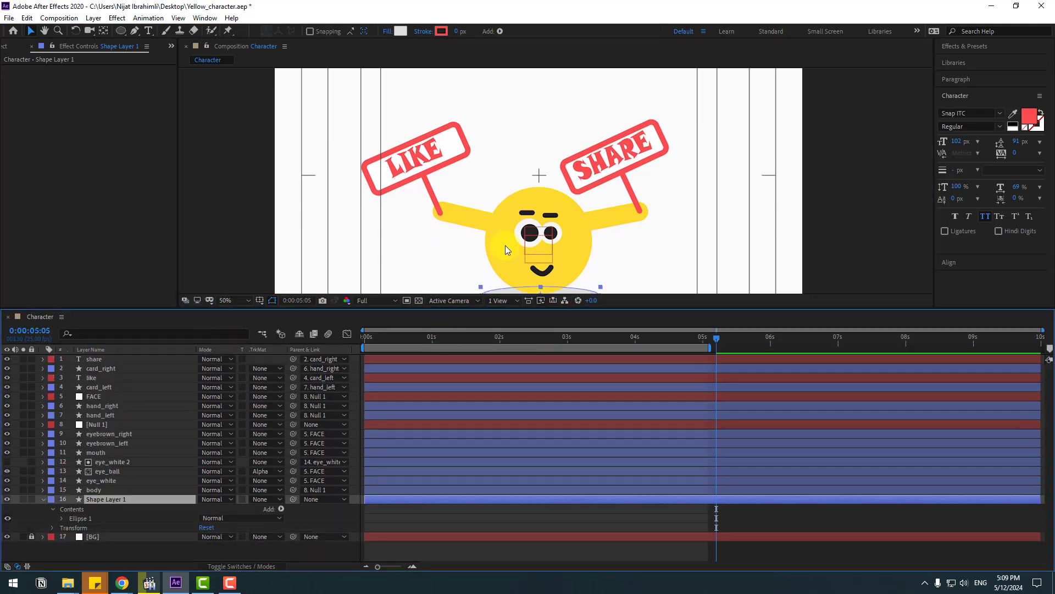
key(space)
drag(506, 246, 486, 181)
drag(535, 243, 535, 233)
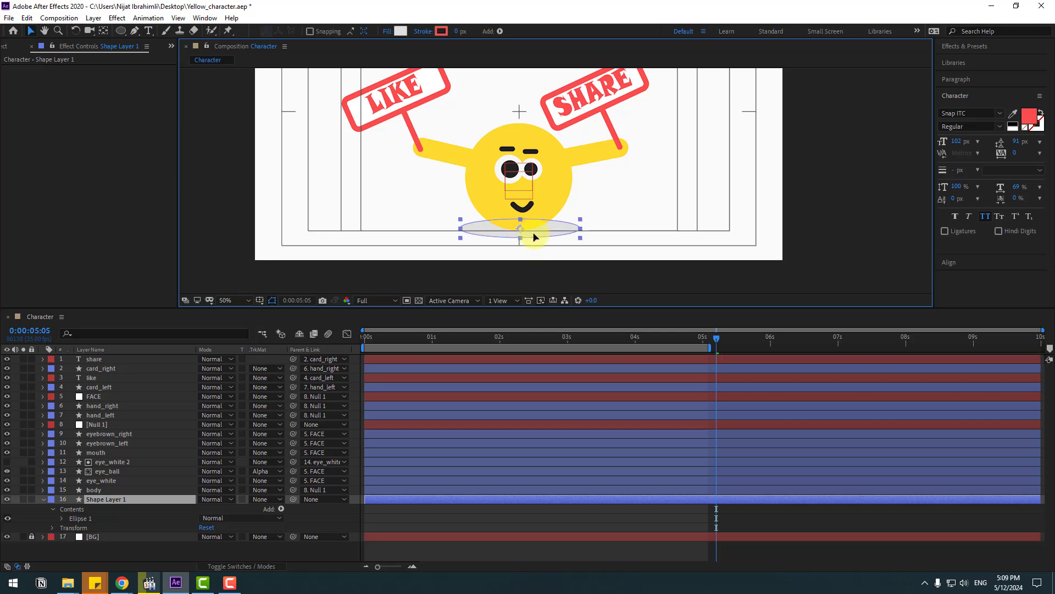
click(432, 552)
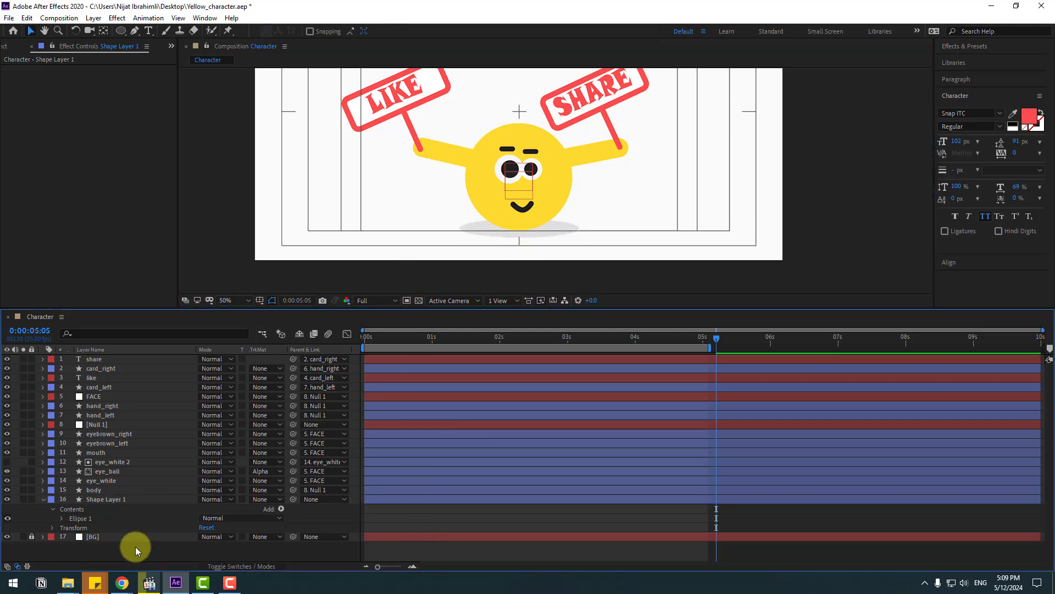
Start keyframing Shape Layer 1's Scale at 0:00:00:00 with the value 0%
click(108, 502)
key(Return)
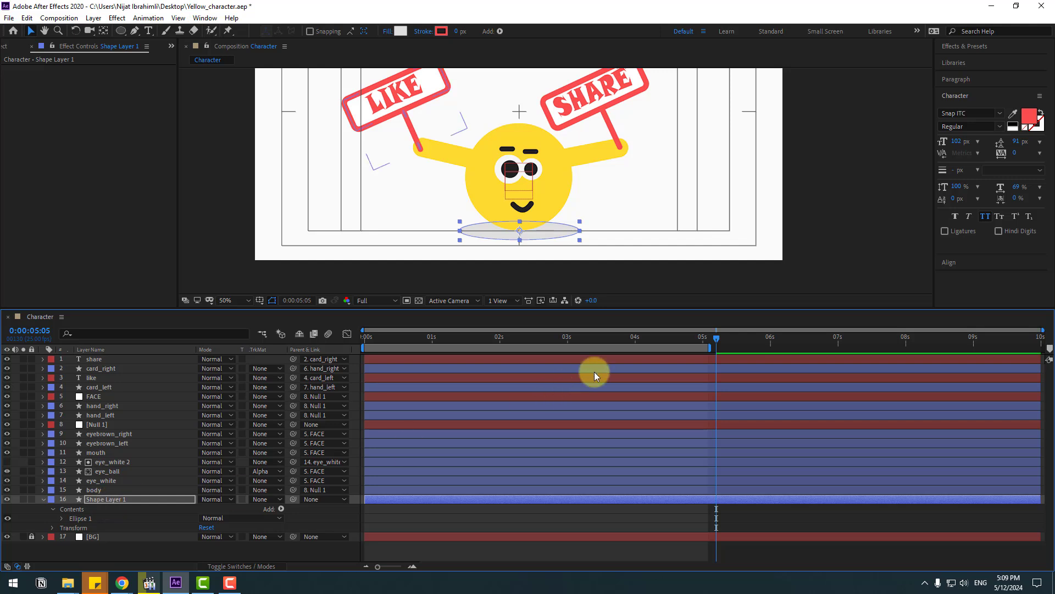
drag(596, 340, 323, 336)
key(s)
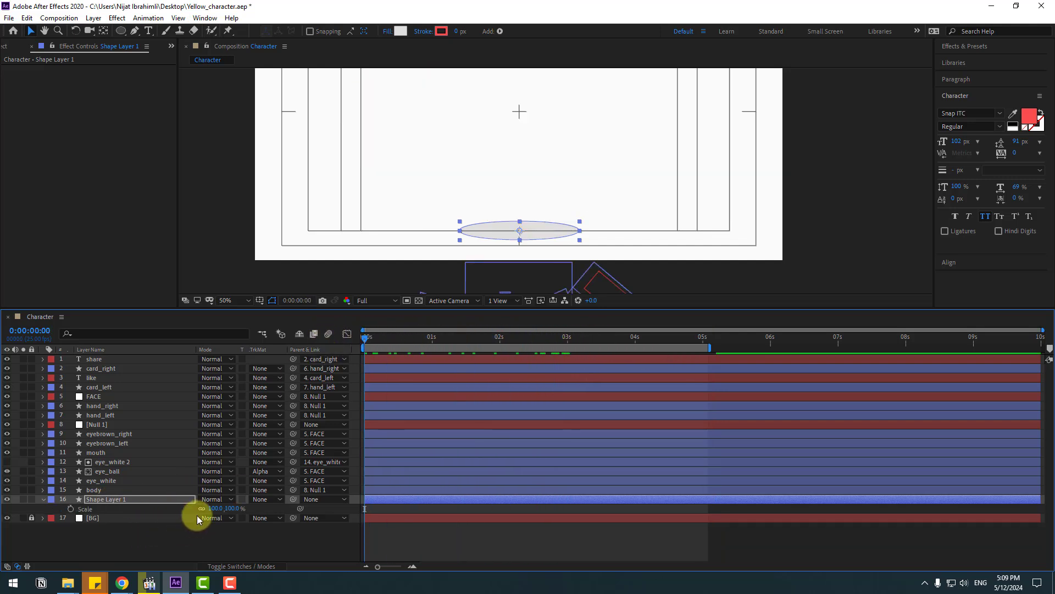
text(0)
key(Return)
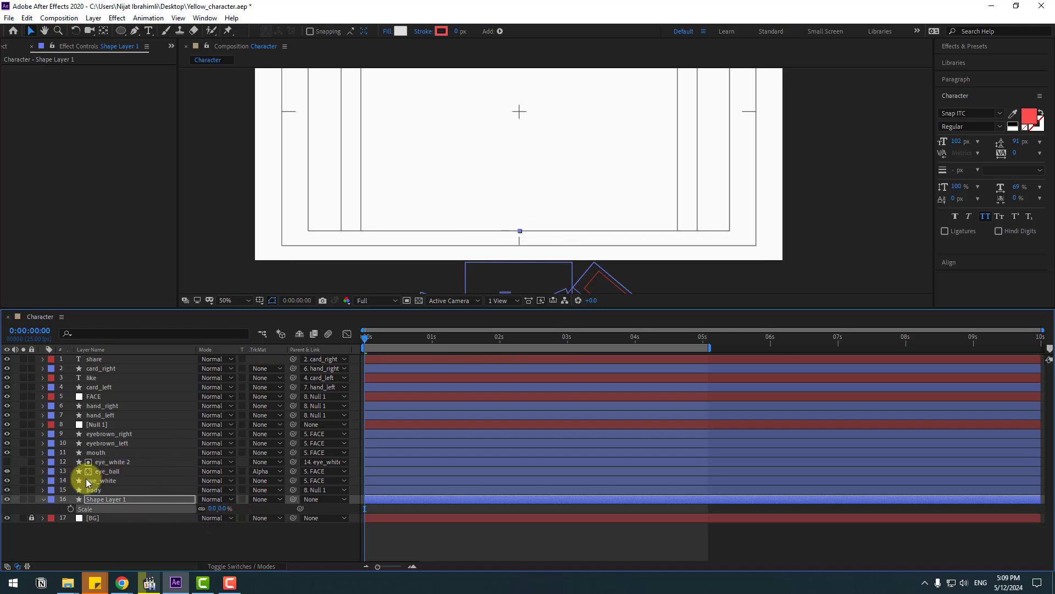
click(70, 508)
Add a Scale keyframe of 67% for Shape Layer 1 at 0:00:00:09
drag(355, 308, 388, 373)
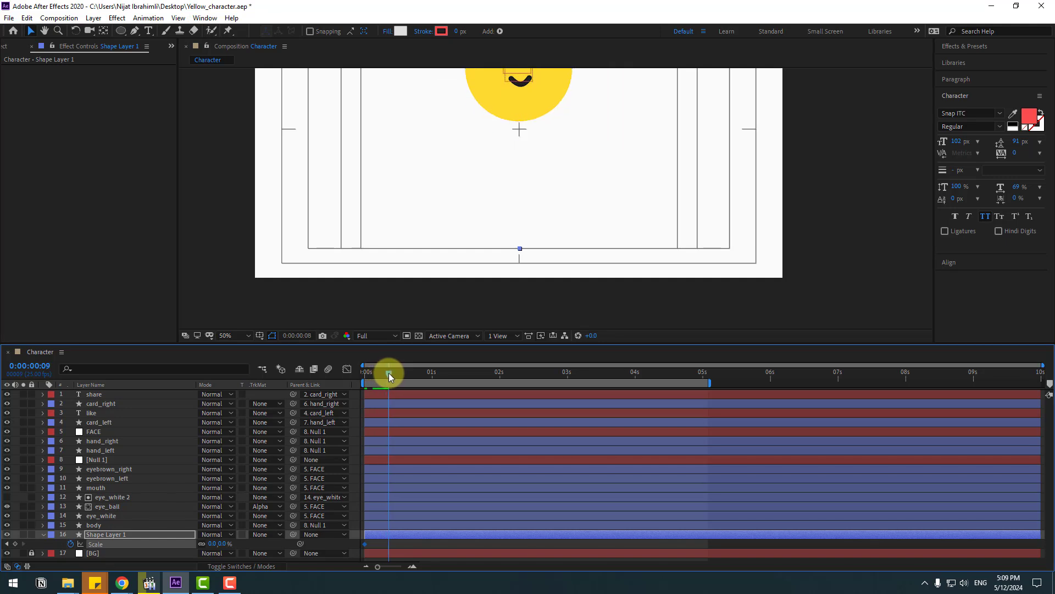
scroll(476, 269, down, 2)
drag(454, 255, 433, 278)
key(v)
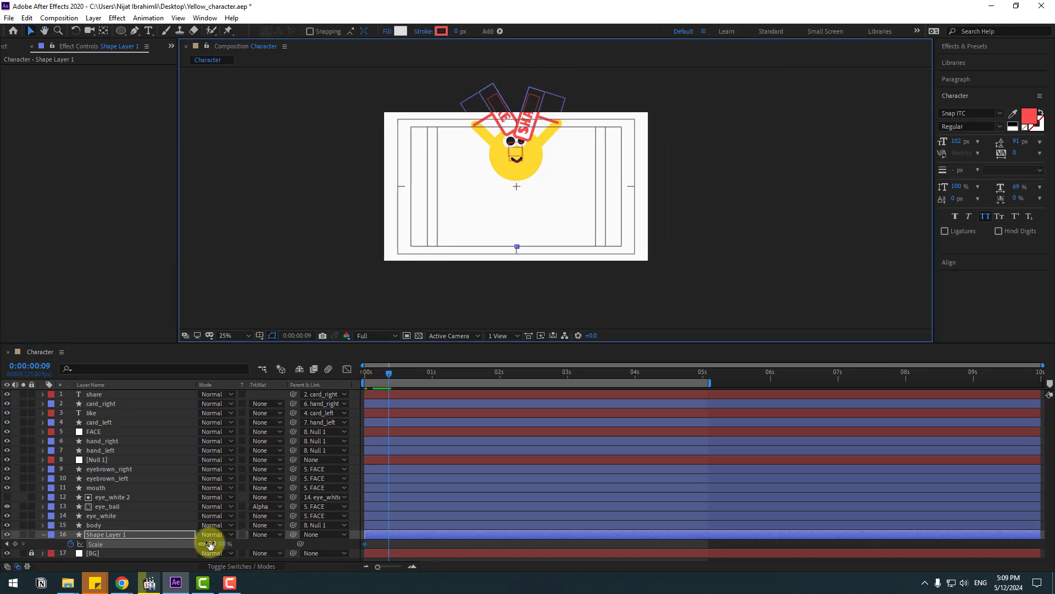
drag(210, 544, 216, 543)
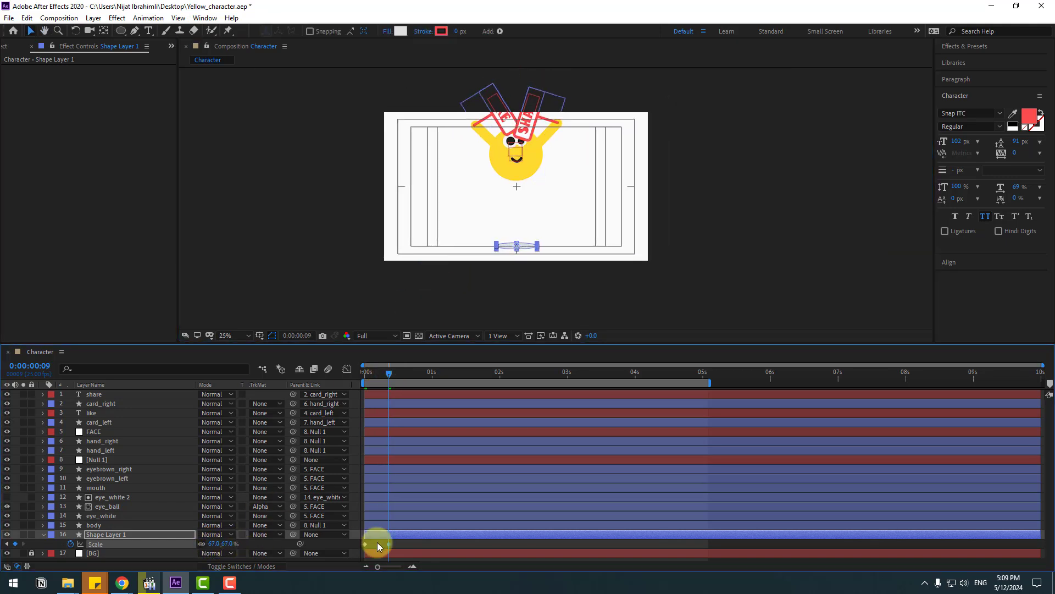
Add a Scale keyframe of 100% for Shape Layer 1 at 0:00:00:20
click(400, 544)
mouse_move(400, 377)
mouse_down()
mouse_move(359, 372)
mouse_move(418, 370)
mouse_up()
click(221, 544)
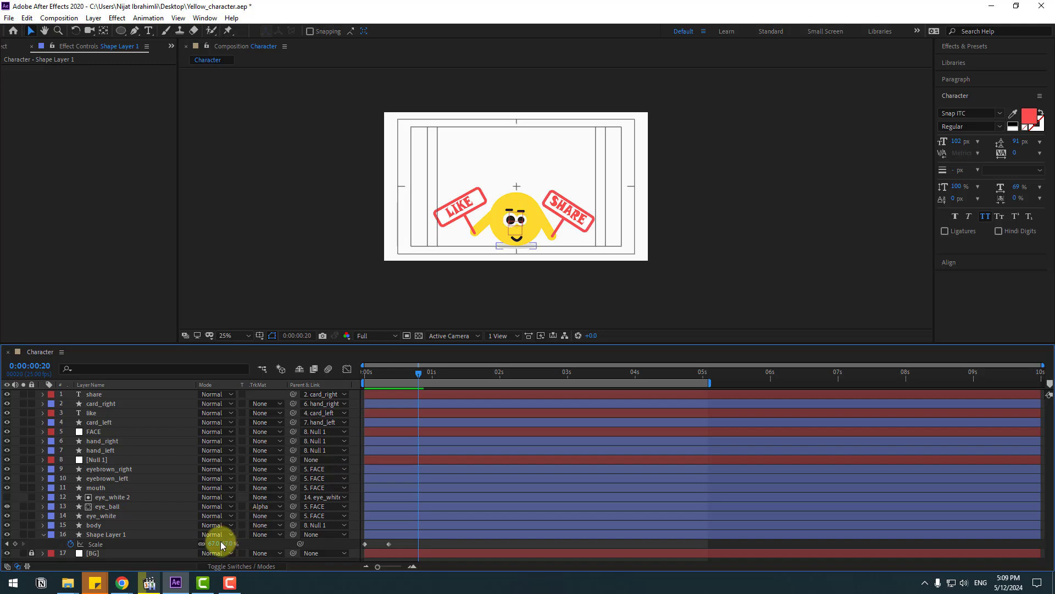
text(100)
key(Return)
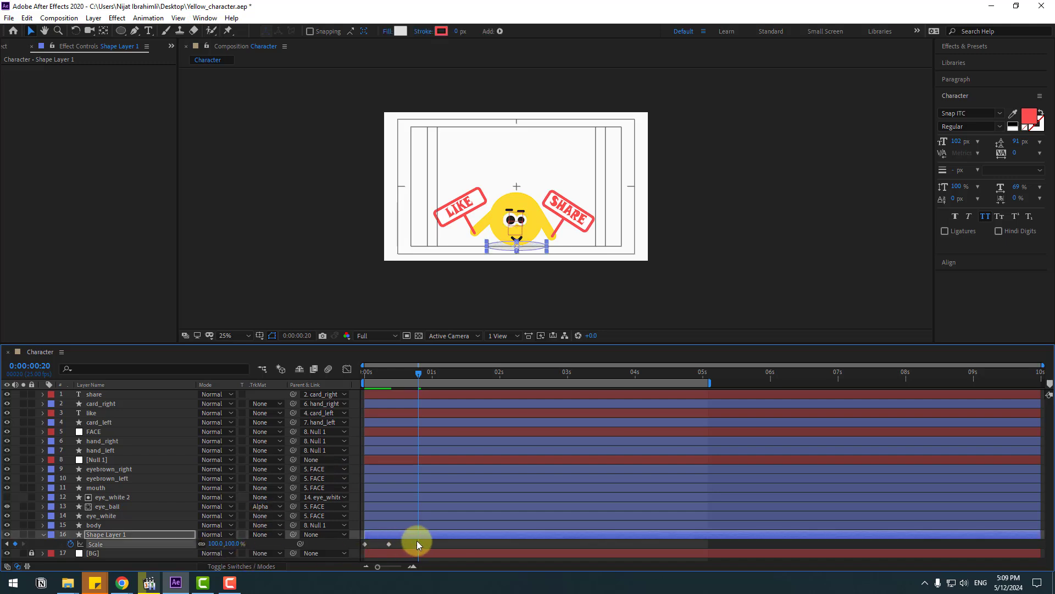
Apply Easy Ease to all of Shape Layer 1's Scale keyframes and preview the shadow animation
drag(355, 544, 354, 545)
right_click(363, 543)
mouse_move(377, 535)
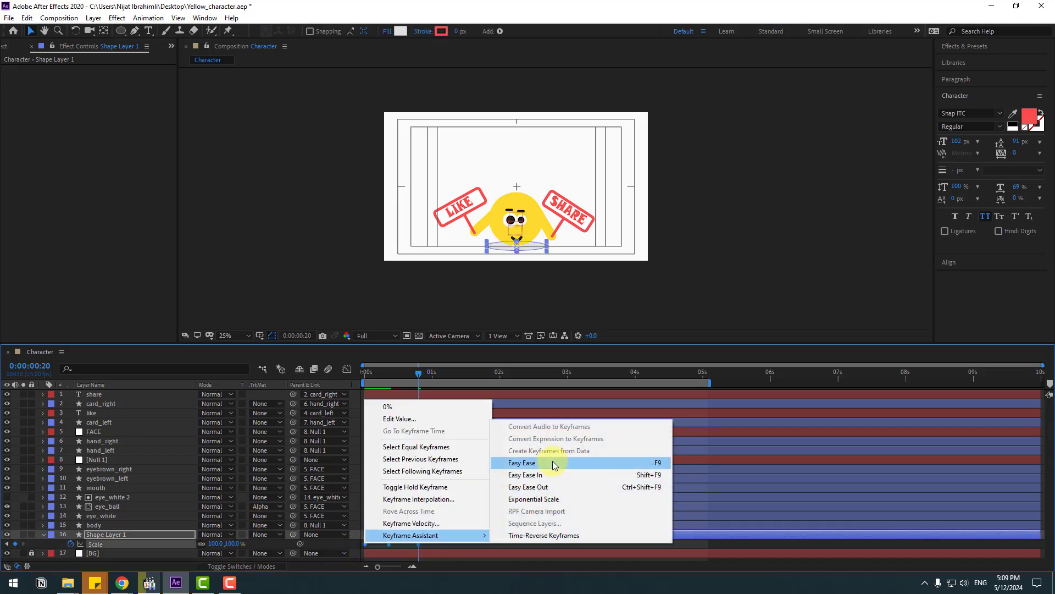
click(552, 461)
key(F2)
key(space)
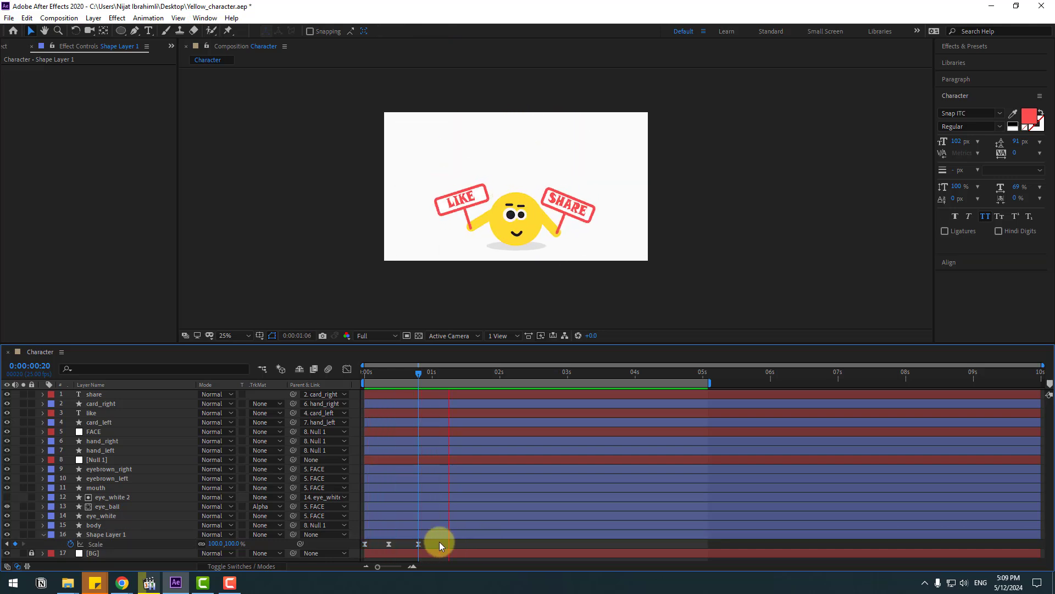
key(space)
Reshape Shape Layer 1's Scale speed graph into a sharp peak between the first two keyframes and preview the motion
drag(433, 541, 360, 550)
click(345, 368)
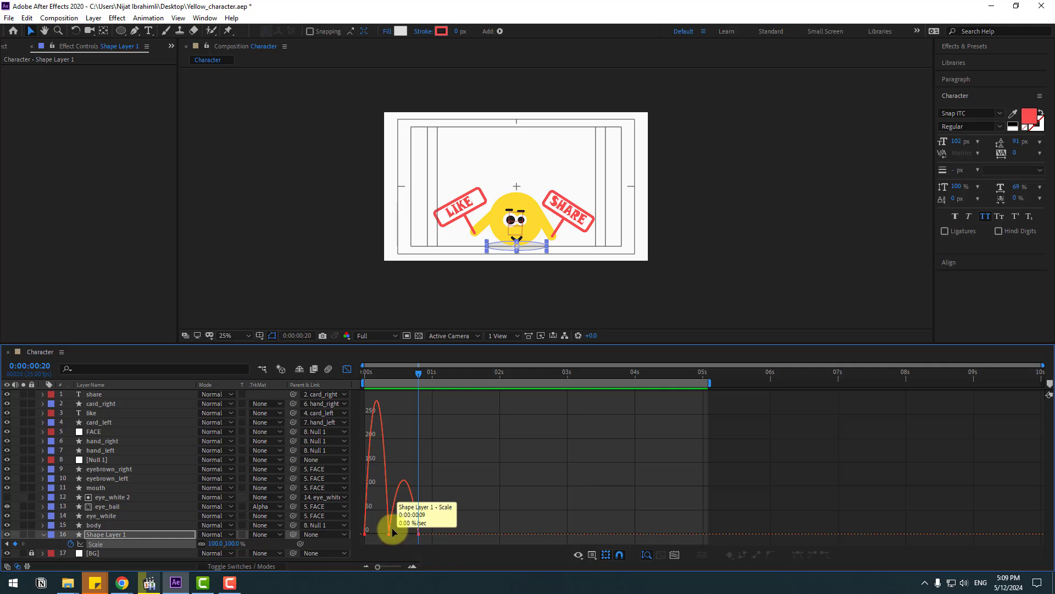
drag(383, 534, 401, 532)
key(space)
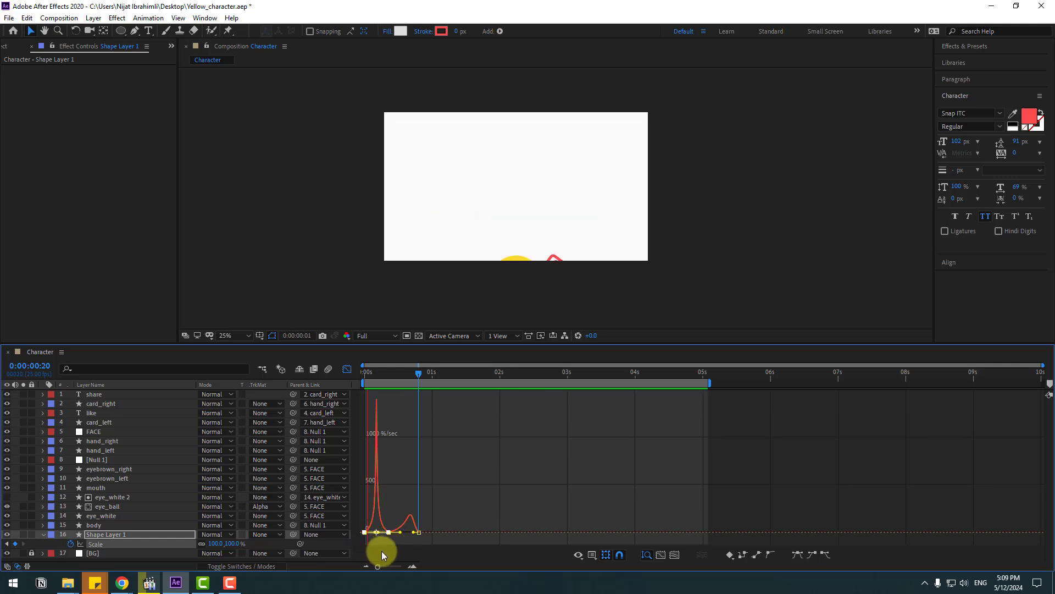
key(space)
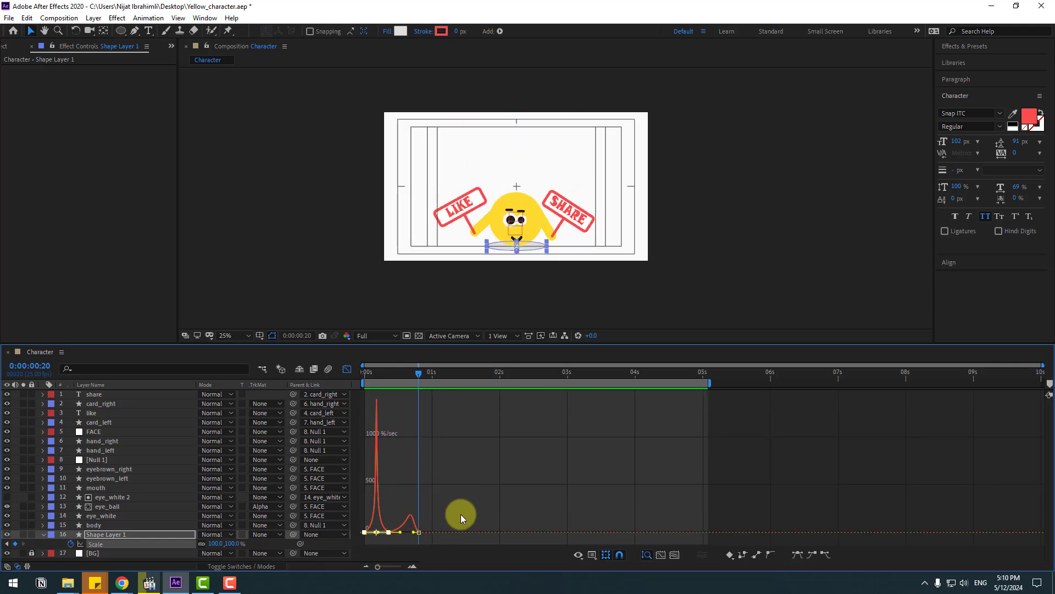
Shorten the first Scale keyframe's outgoing influence in the speed graph so the first peak comes earlier, and preview the result
key(equal)
key(equal)
key(equal)
drag(431, 513, 583, 514)
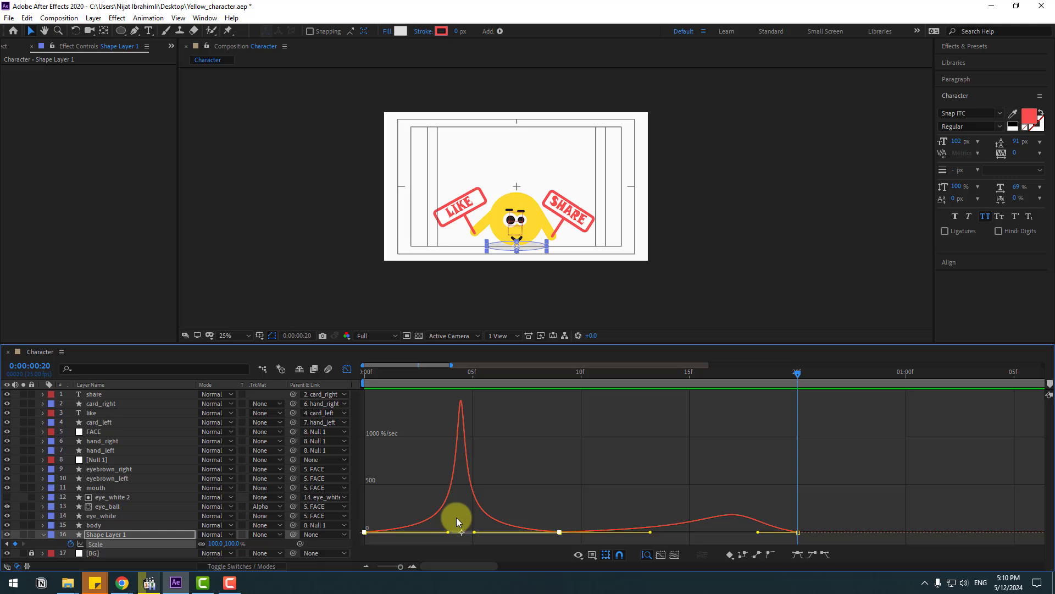
click(560, 470)
drag(409, 497, 360, 551)
drag(449, 534, 400, 533)
drag(464, 536, 461, 529)
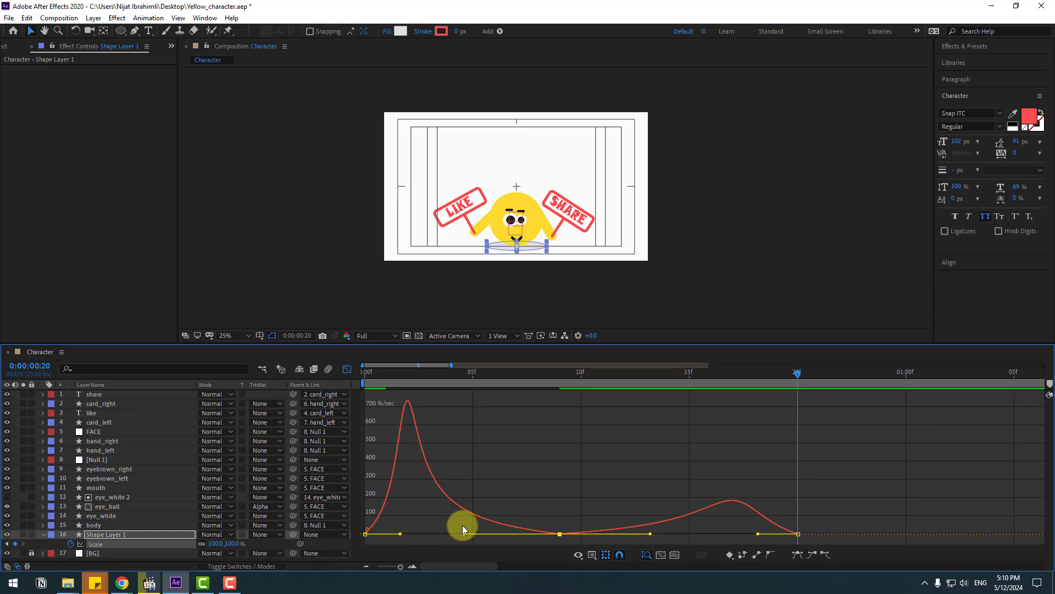
key(space)
key(space)
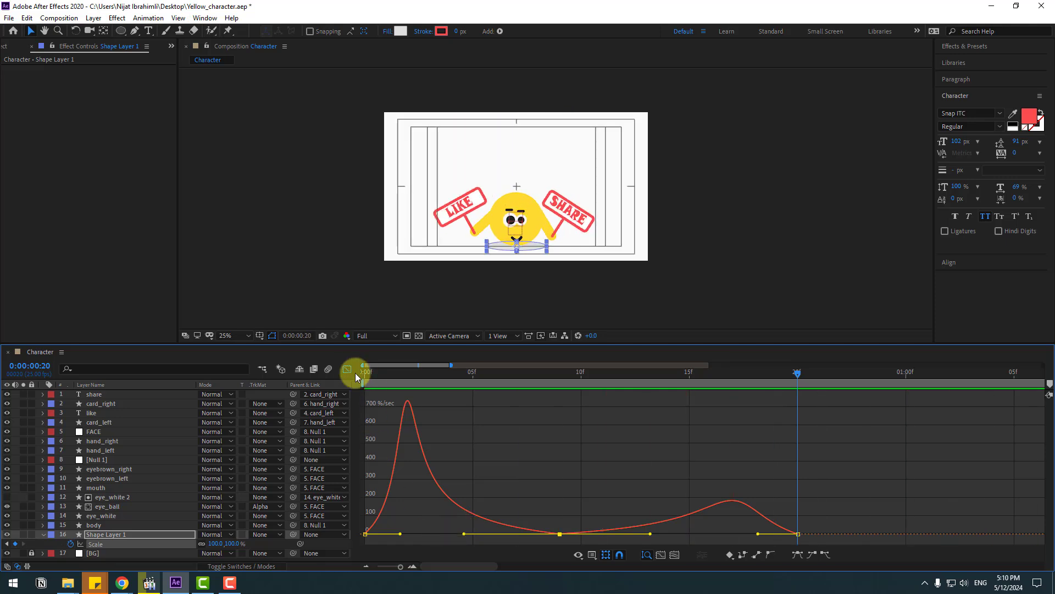
Close the speed graph, hide the title/action safe guides and preview the animation with the composition fitted up to 100%
click(351, 371)
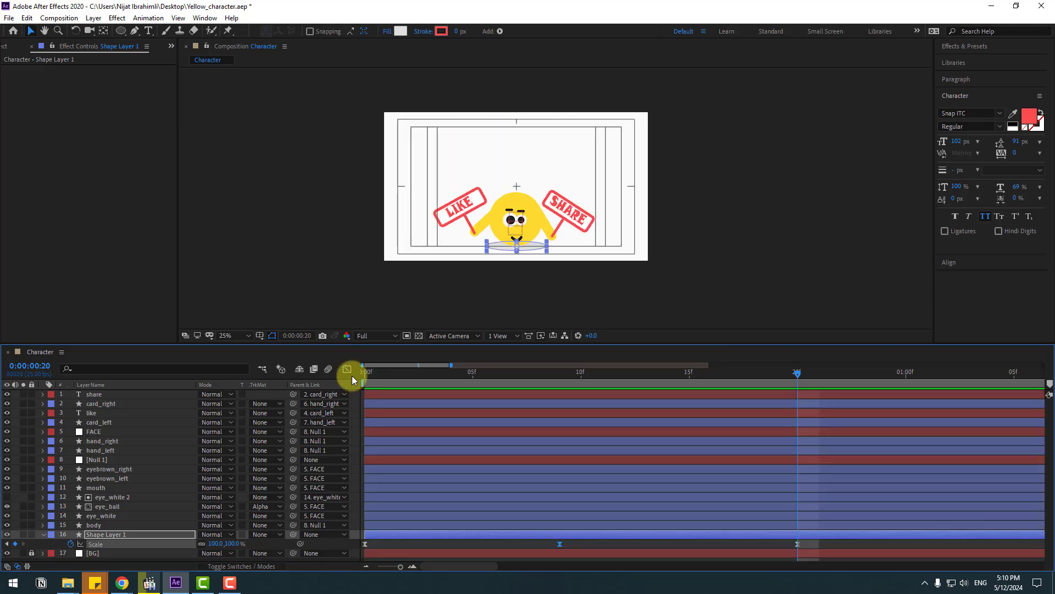
click(260, 336)
click(281, 349)
click(235, 336)
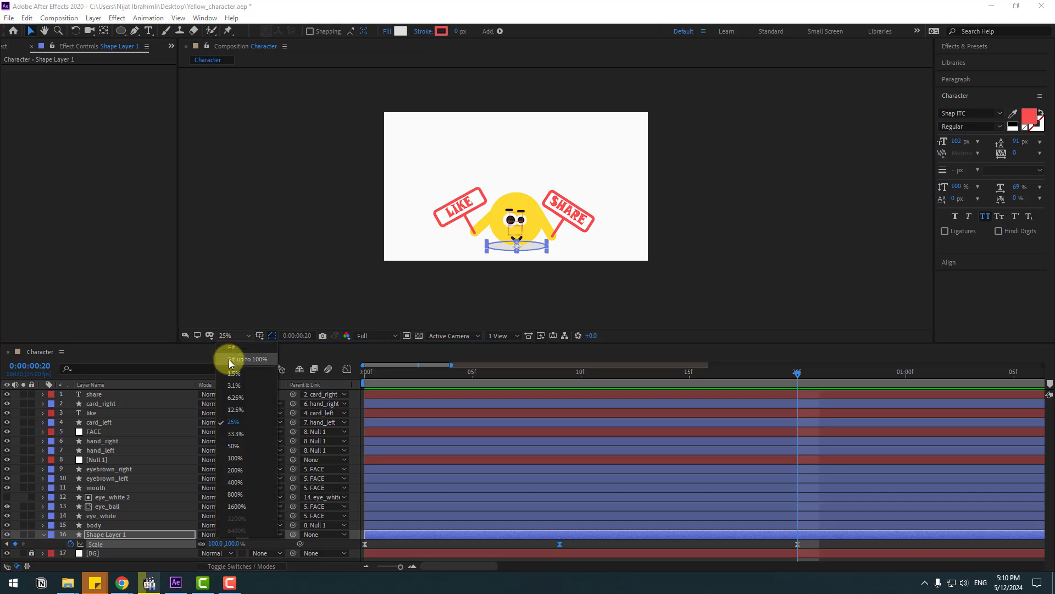
click(230, 360)
scroll(661, 475, down, 5)
key(space)
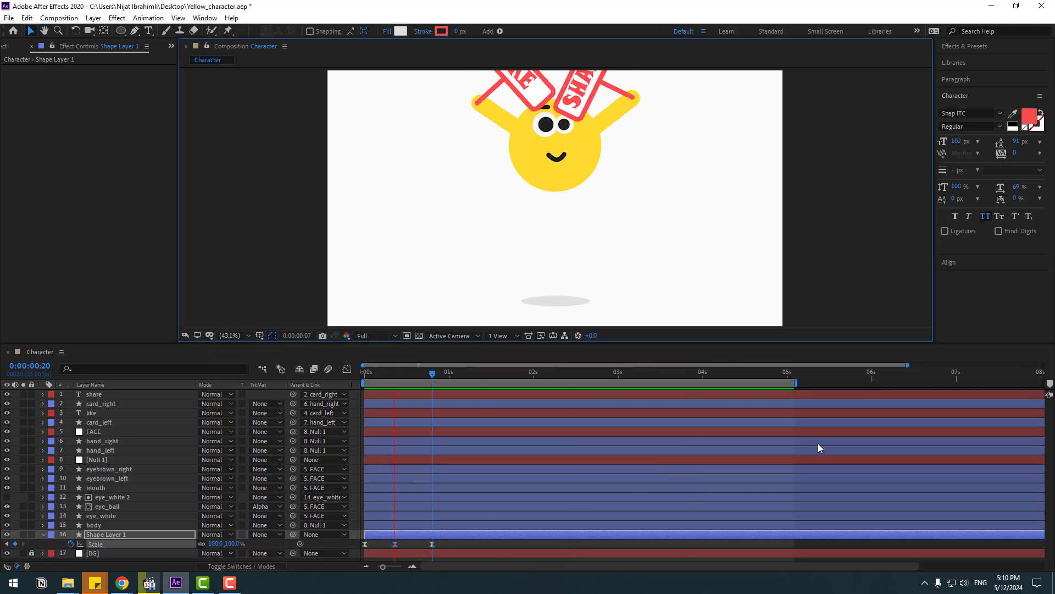